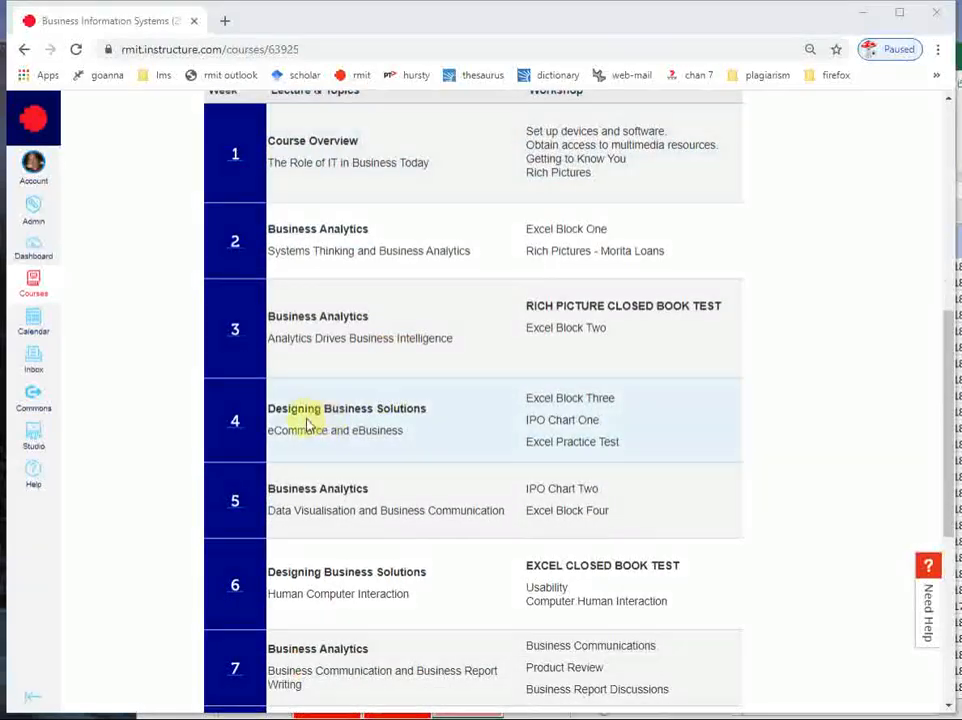
# - Open the Week 4 workshop materials page for Excel Block Three and download the Excel - Week 4 Workshop PDF
pyautogui.click(236, 421)
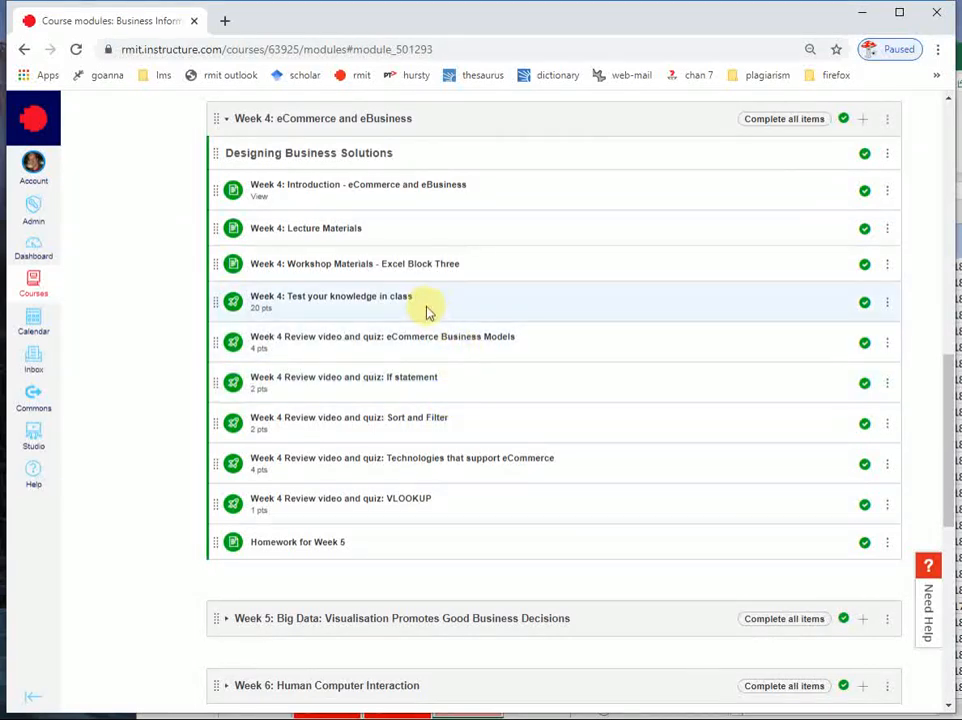
pyautogui.click(340, 265)
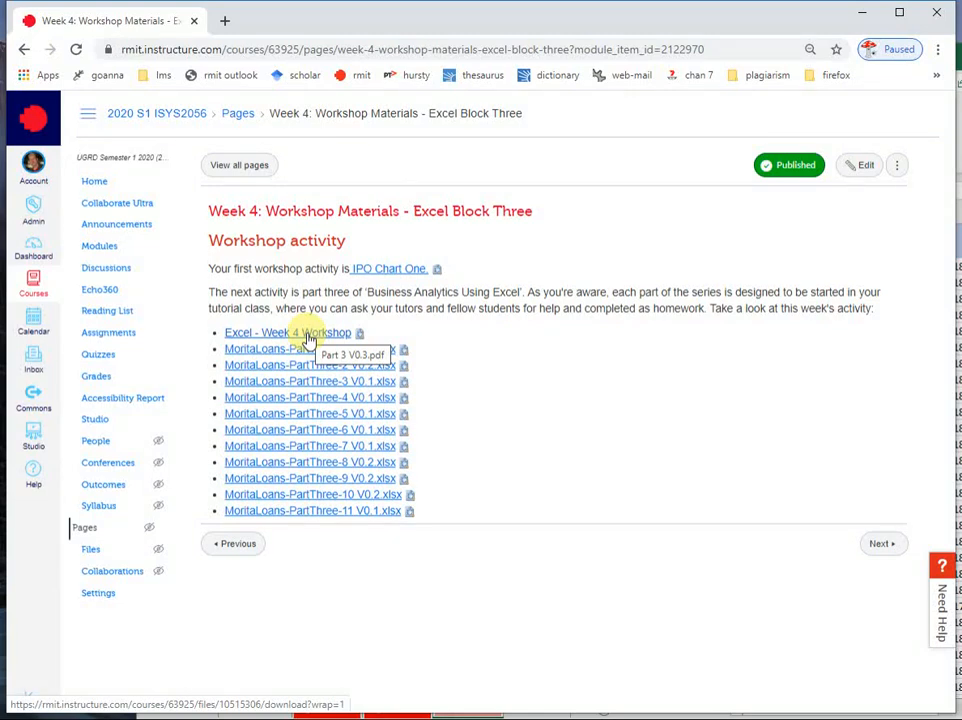
pyautogui.click(307, 333)
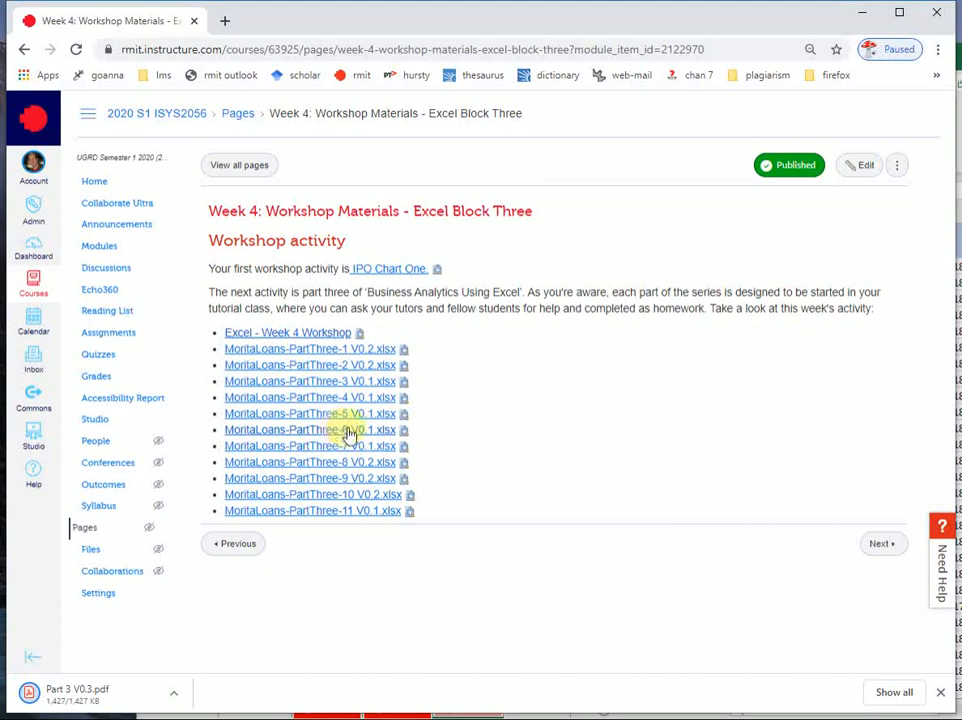
# - Download the MoritaLoans-PartThree workbooks, numbers 1 to 11, from the workshop activity list
pyautogui.click(330, 356)
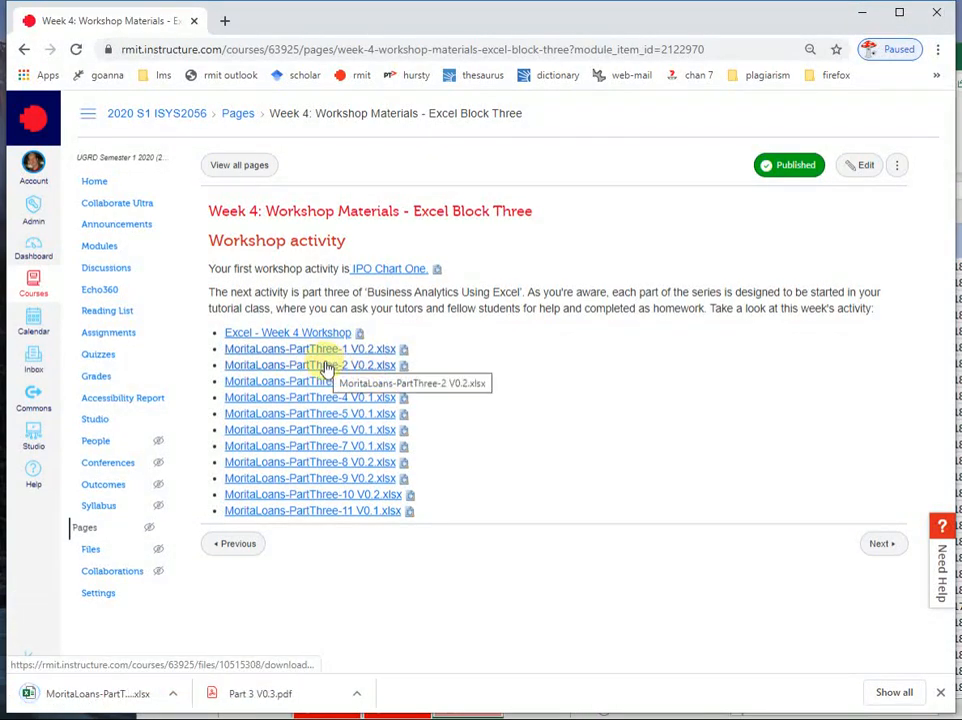
pyautogui.click(326, 366)
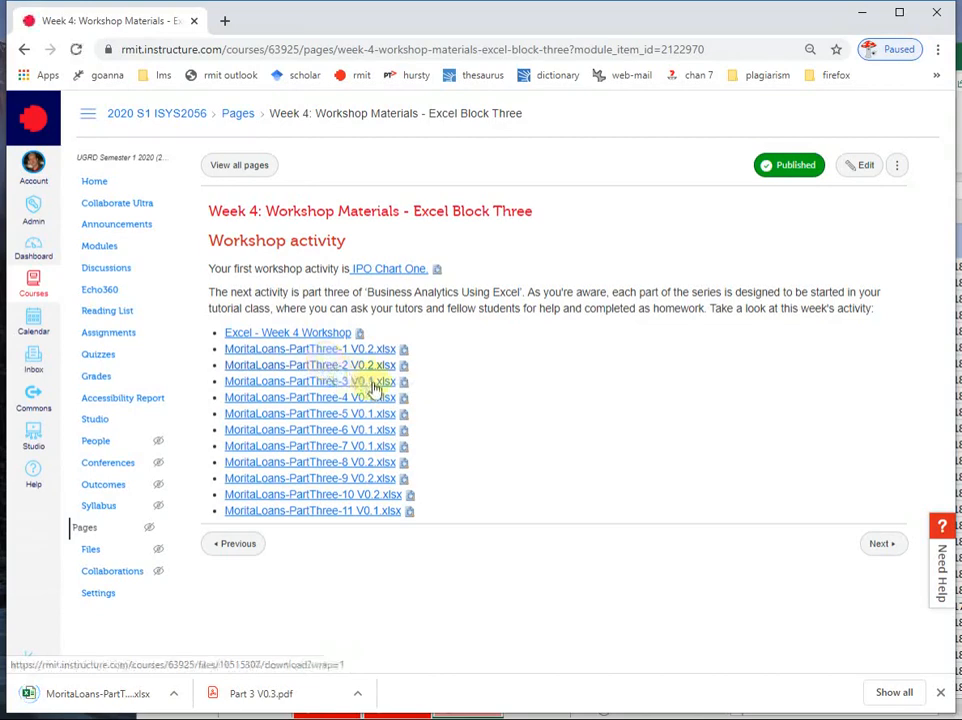
pyautogui.click(330, 386)
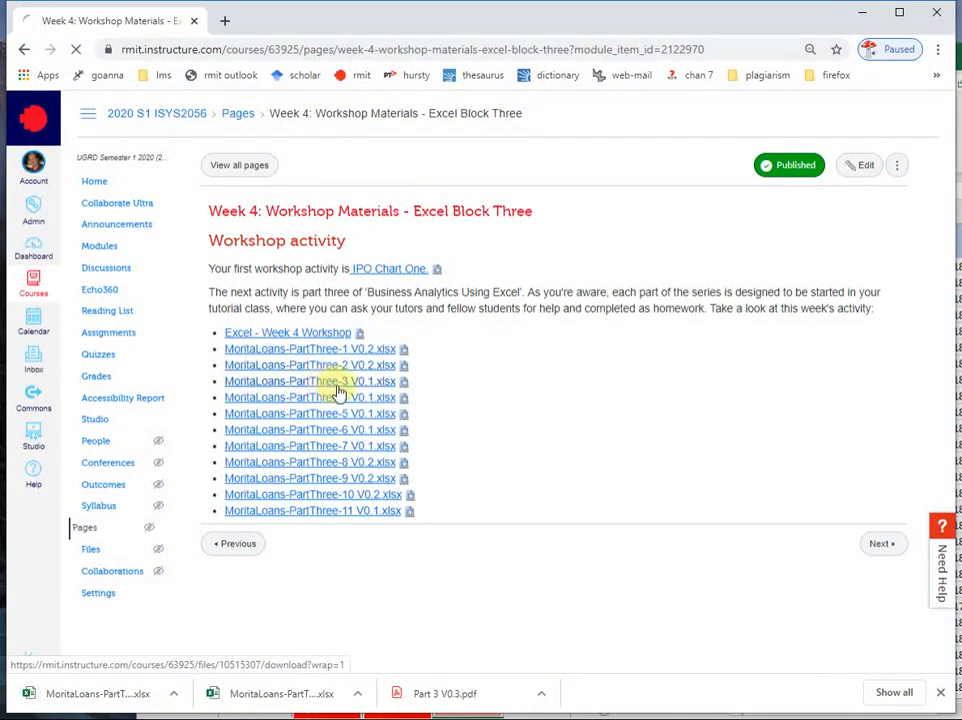
pyautogui.click(328, 403)
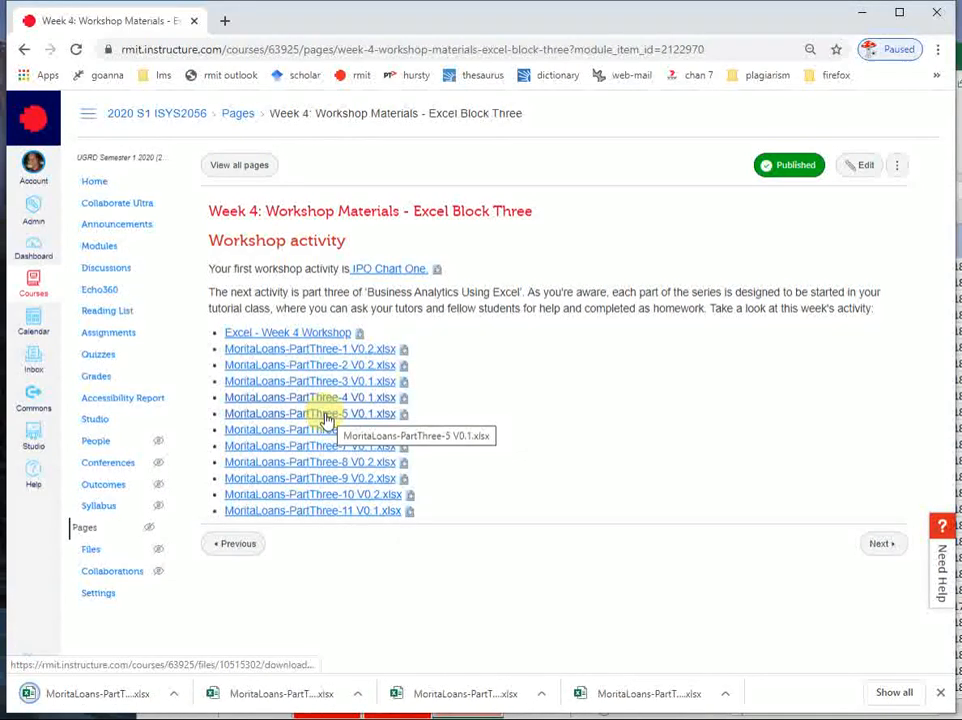
pyautogui.click(328, 416)
pyautogui.click(320, 430)
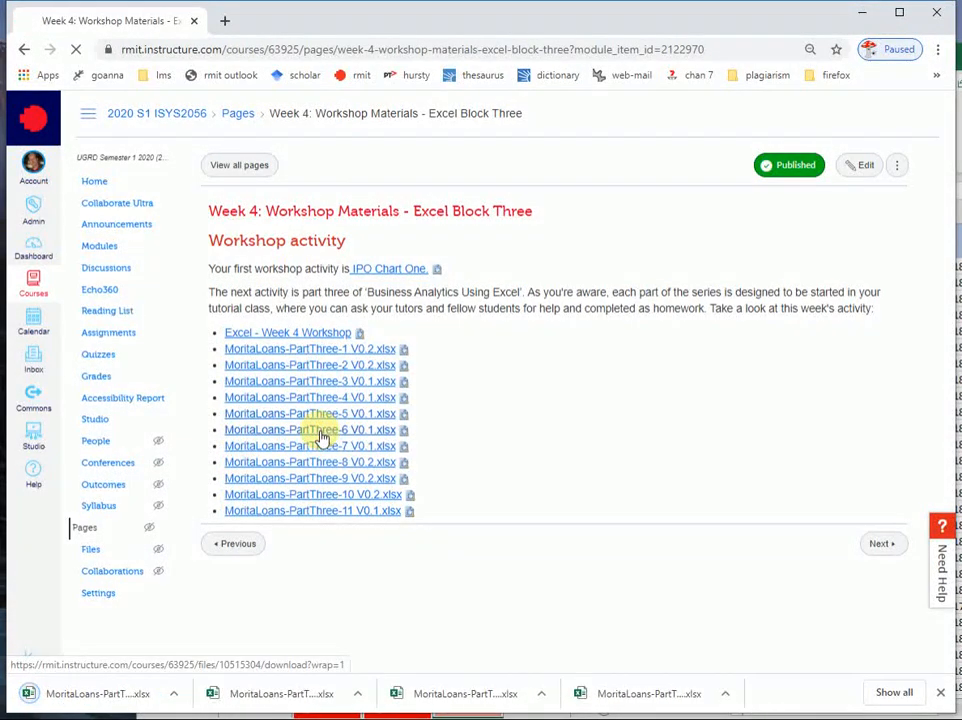
pyautogui.click(334, 452)
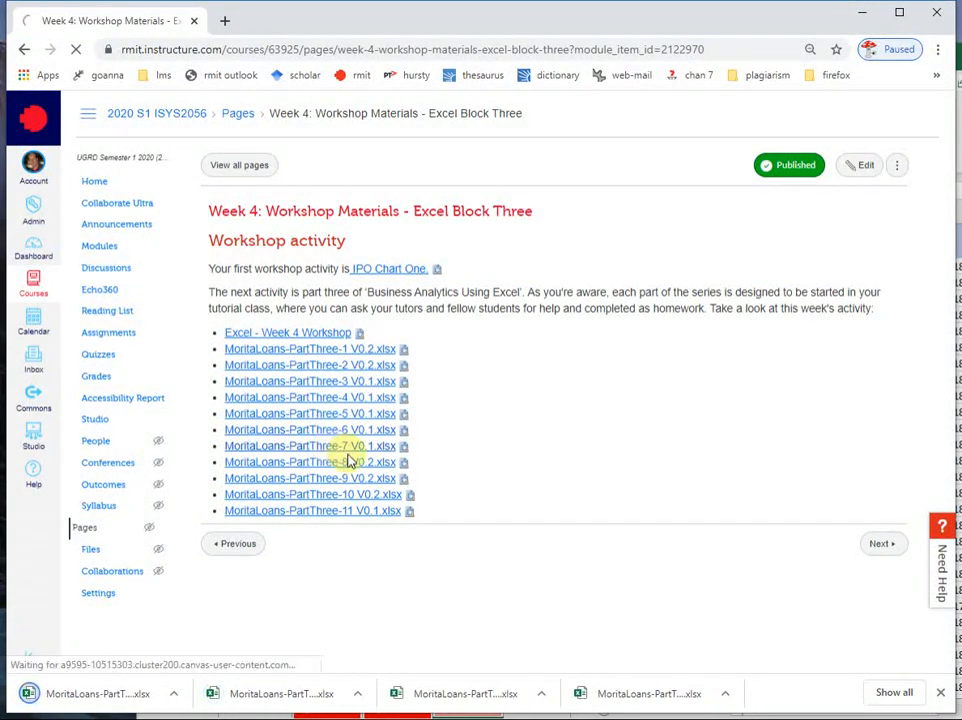
pyautogui.click(335, 465)
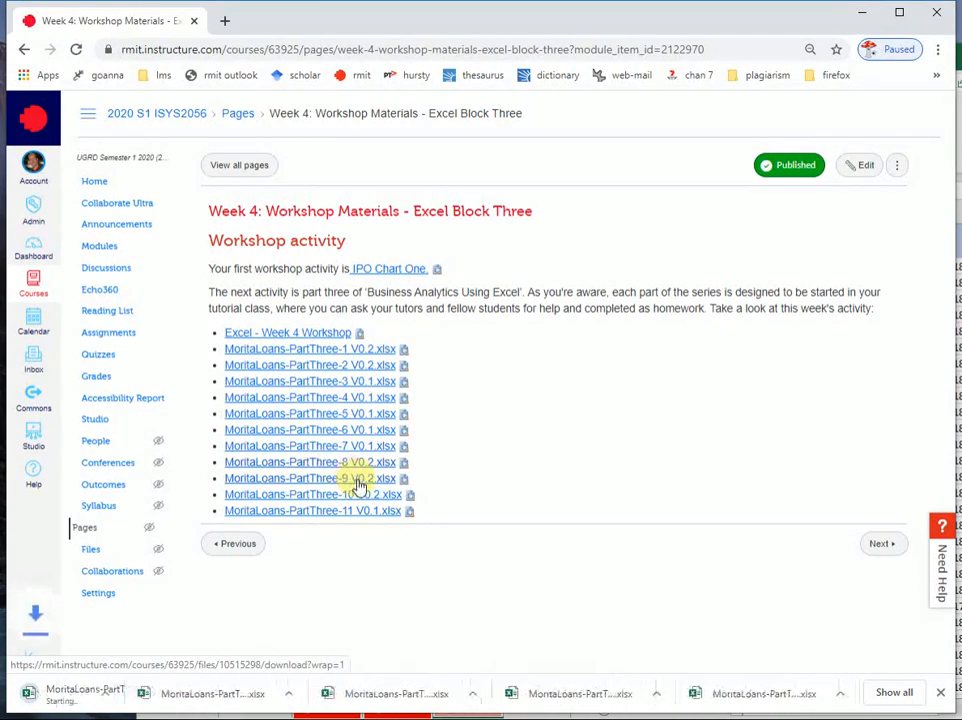
pyautogui.click(333, 485)
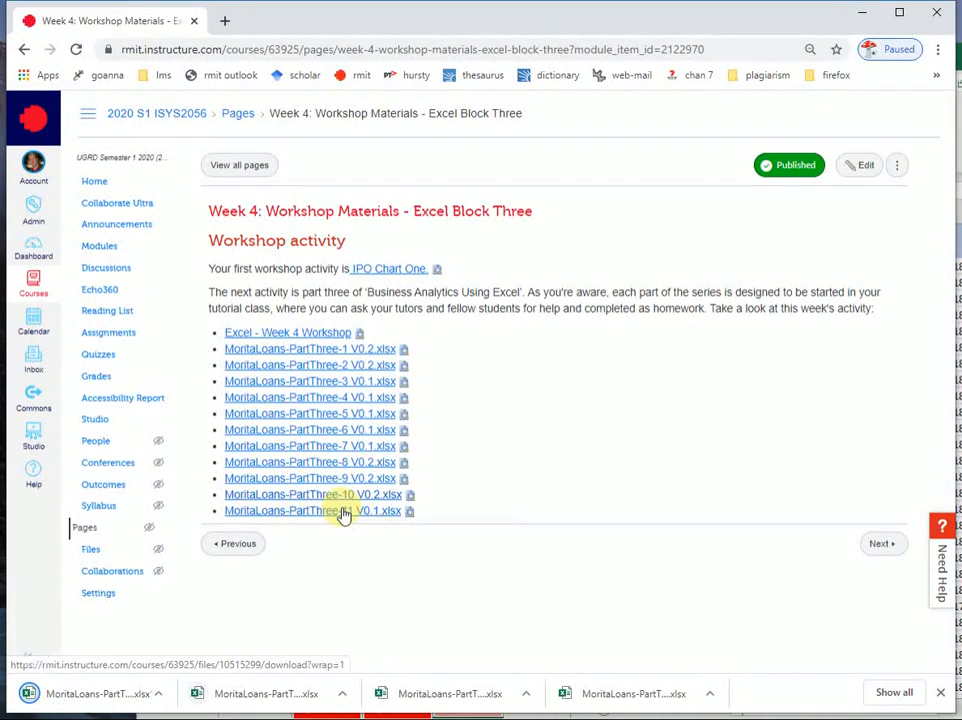
pyautogui.click(343, 511)
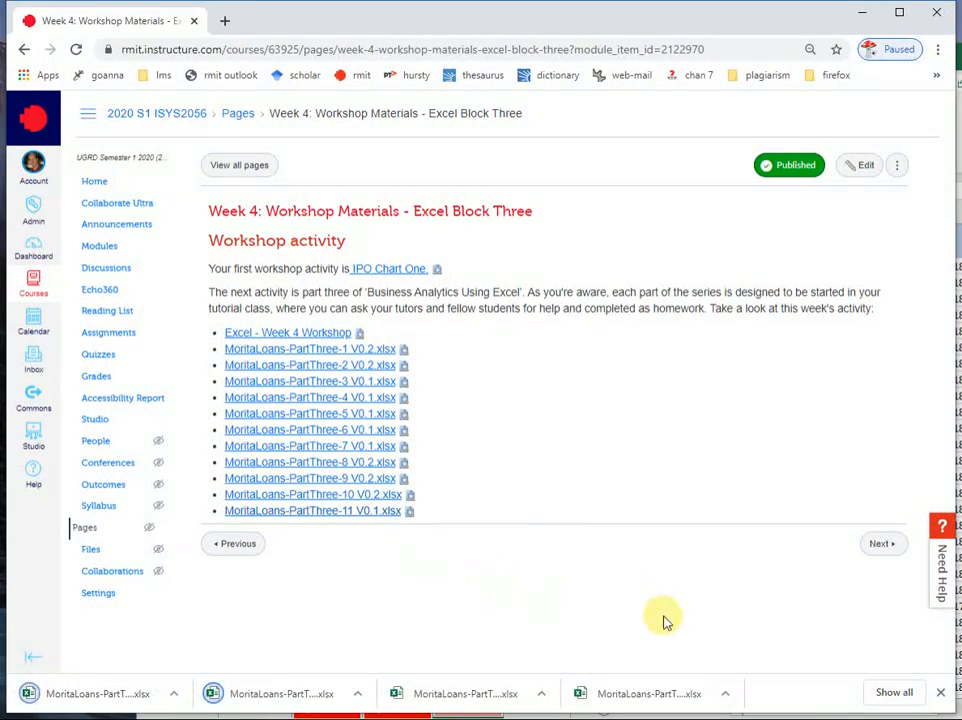
# - Switch to Part 3 V0.3.pdf in Adobe Acrobat Reader and read the introduction and the start of section 1, Calculating Sales Staff Bonus
pyautogui.click(775, 717)
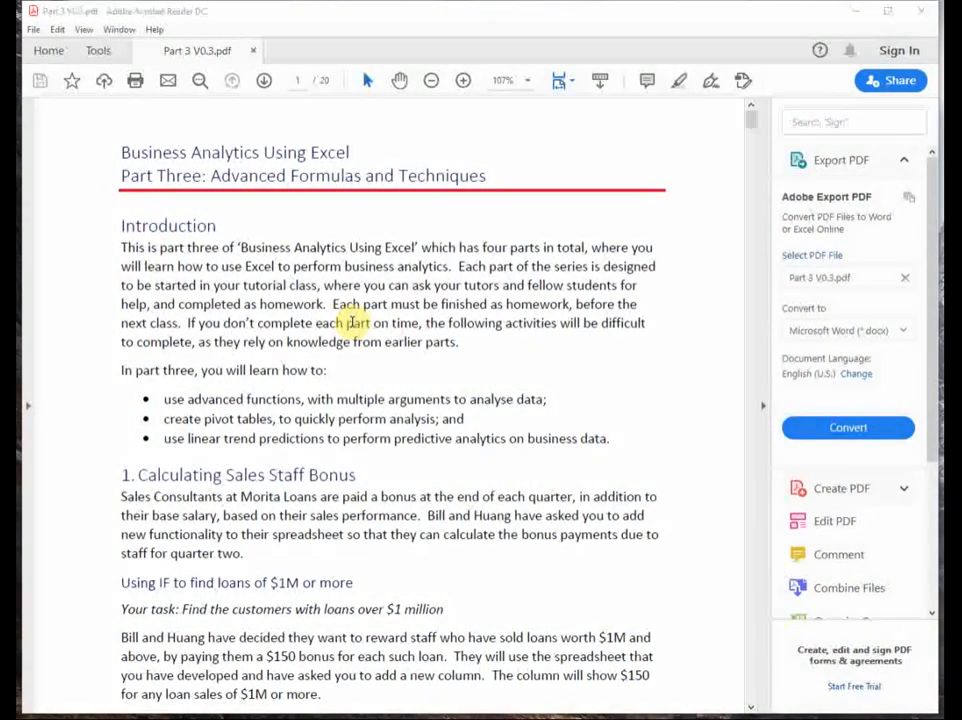
pyautogui.scroll(-1, 350, 321)
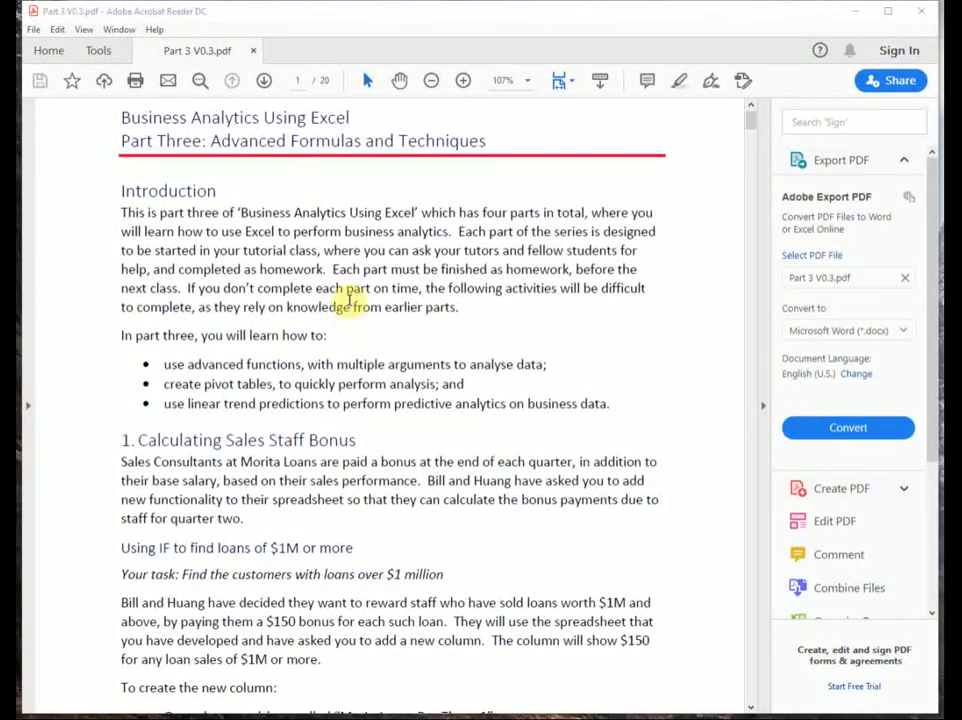
pyautogui.scroll(-4, 350, 297)
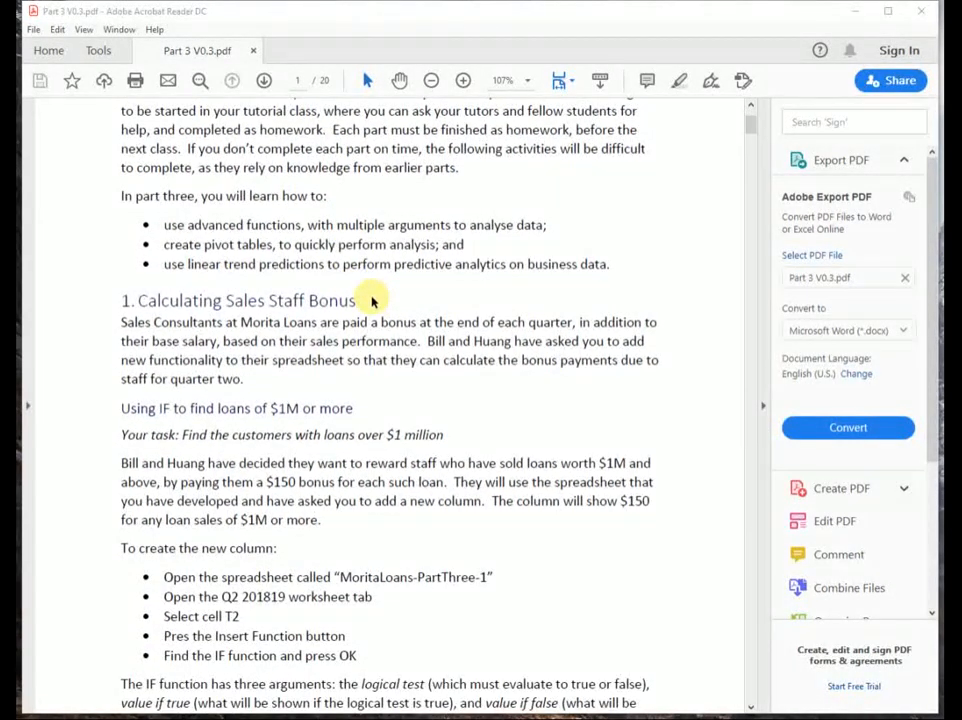
pyautogui.scroll(-1, 369, 279)
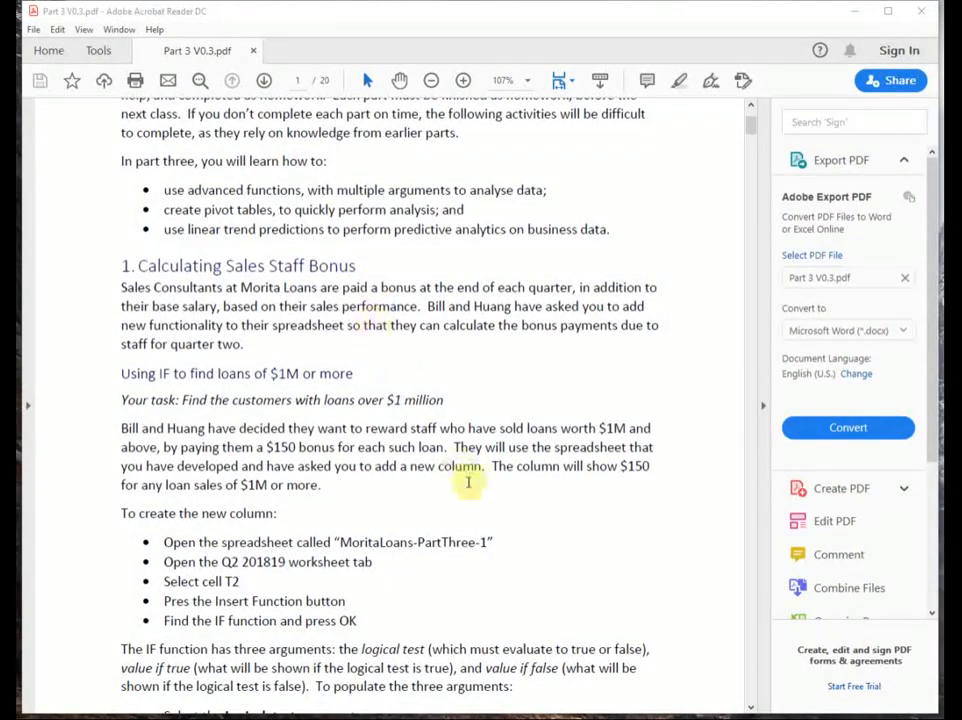
pyautogui.moveTo(486, 542); pyautogui.dragTo(341, 542)
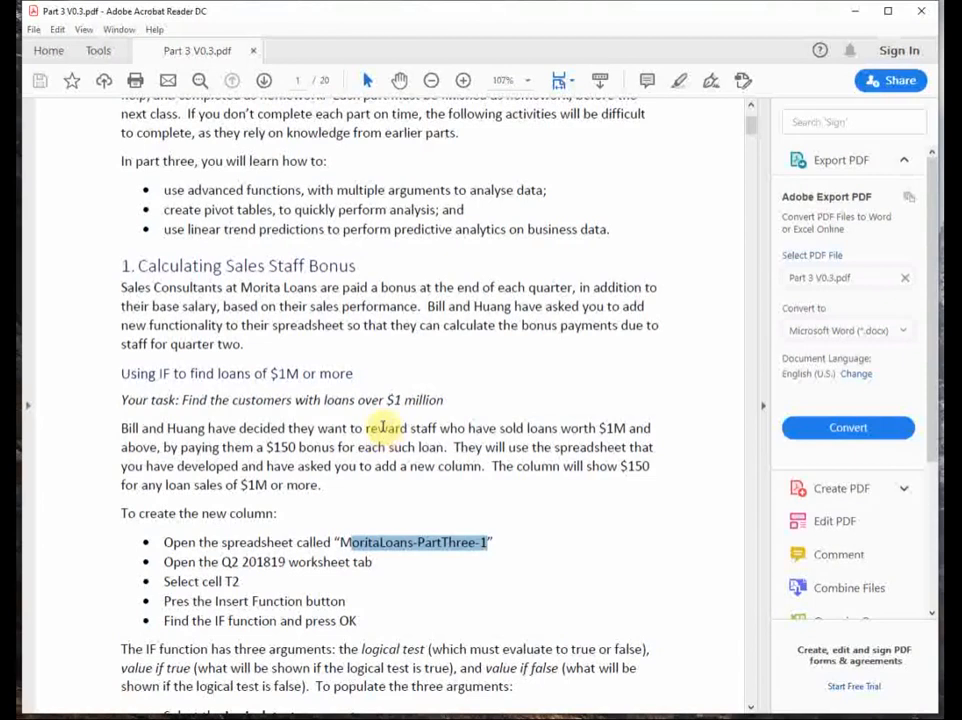
pyautogui.scroll(-1, 360, 403)
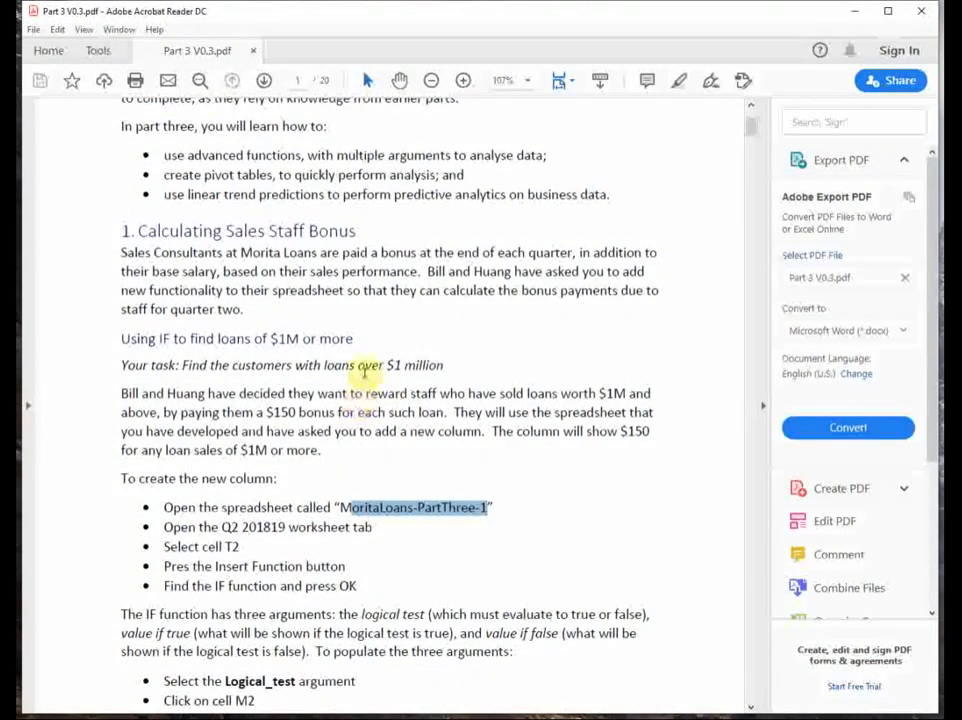
pyautogui.moveTo(356, 234); pyautogui.dragTo(180, 244)
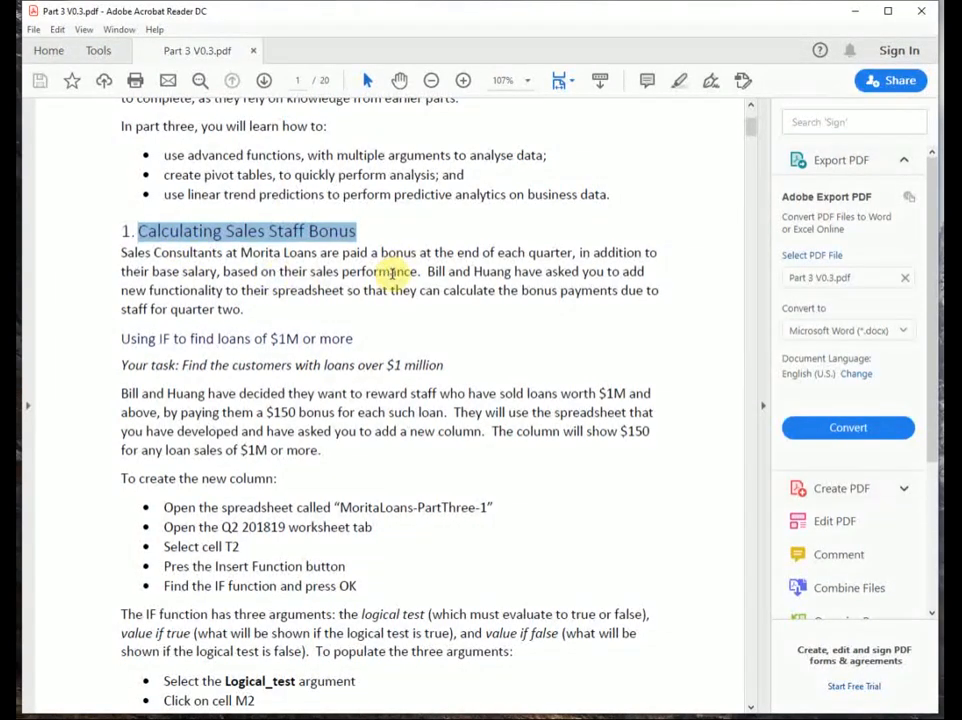
pyautogui.scroll(-1, 393, 270)
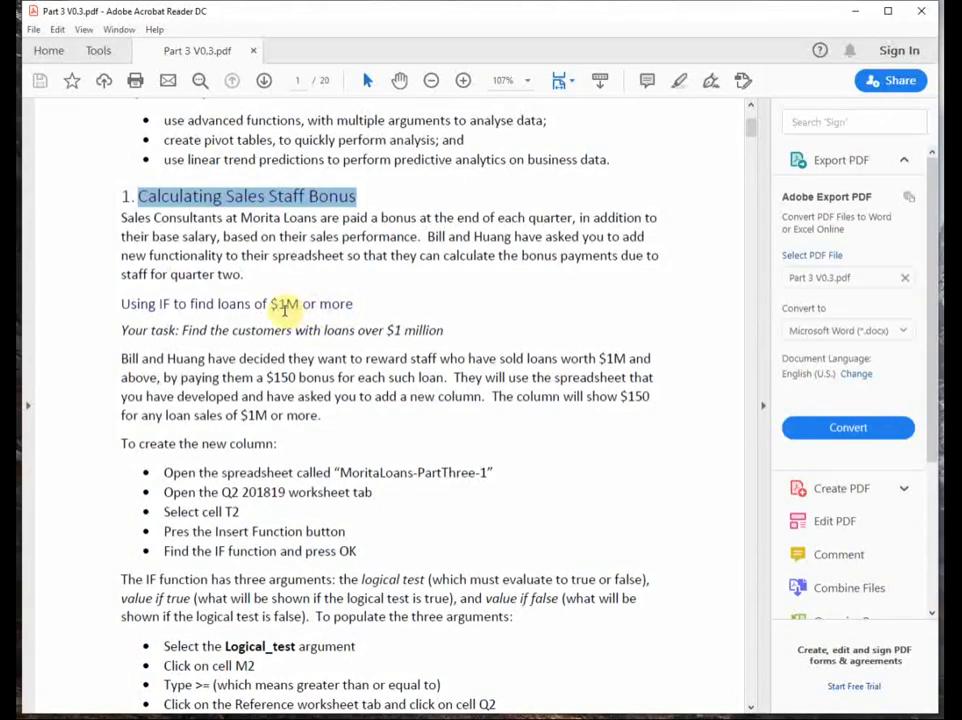
# - Examine the bonus rule in the section on using IF, marking the loan threshold and the bonus wording
pyautogui.doubleClick(166, 303)
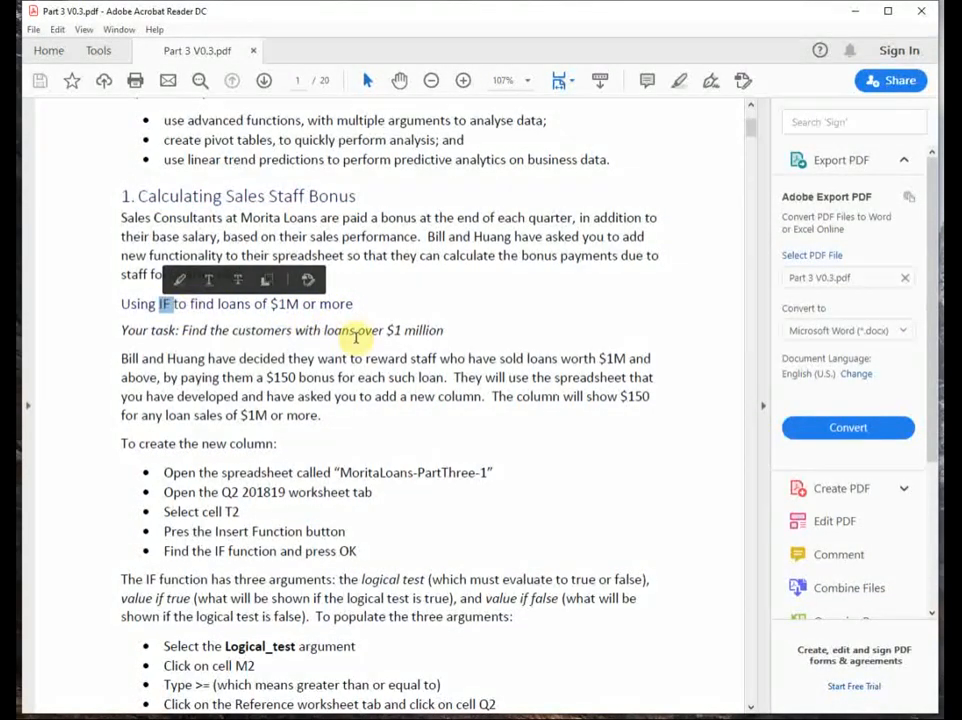
pyautogui.doubleClick(622, 359)
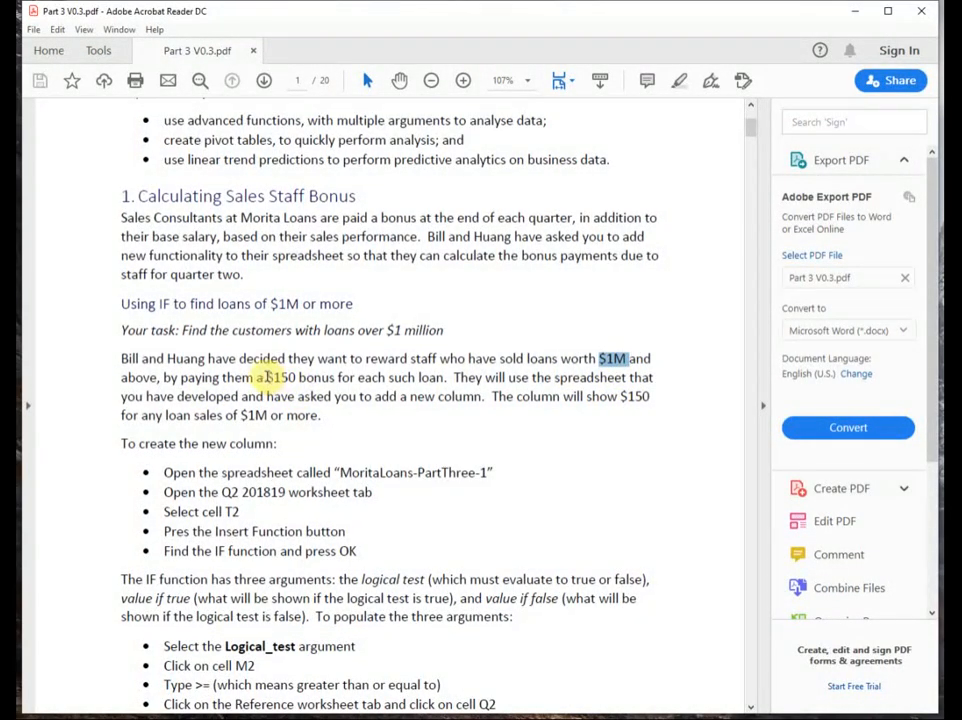
pyautogui.moveTo(268, 377); pyautogui.dragTo(314, 377)
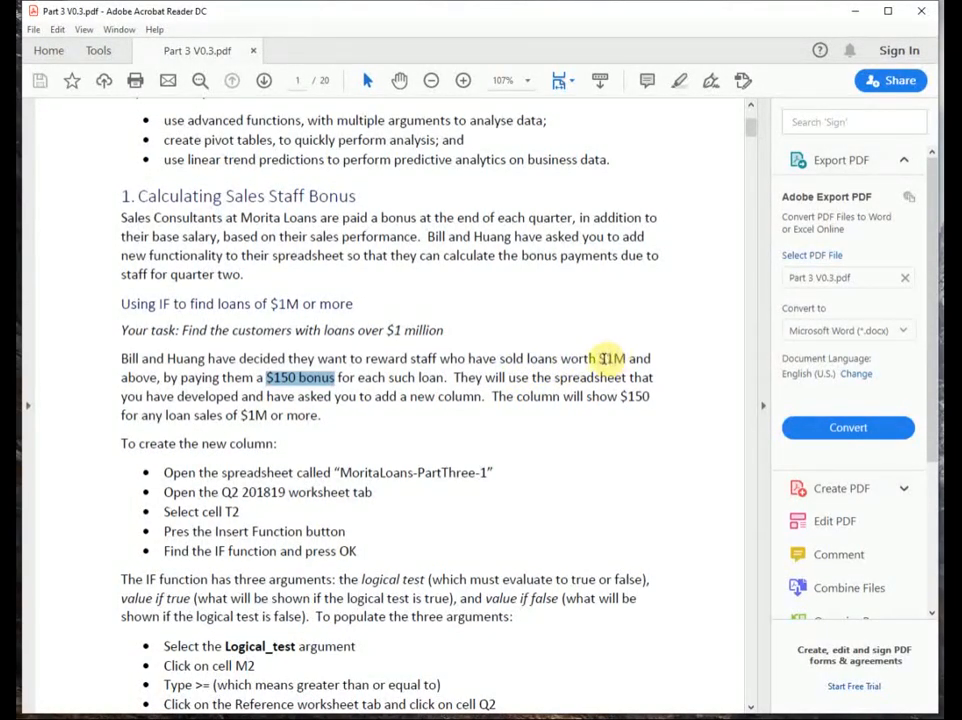
pyautogui.moveTo(599, 358); pyautogui.dragTo(626, 356)
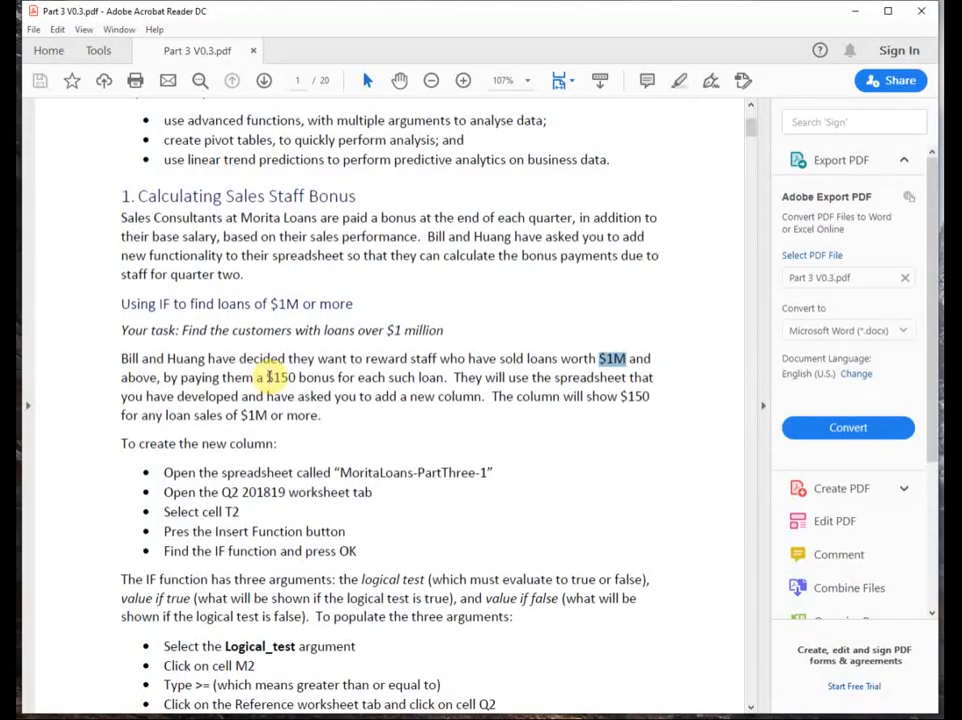
pyautogui.moveTo(267, 377); pyautogui.dragTo(442, 380)
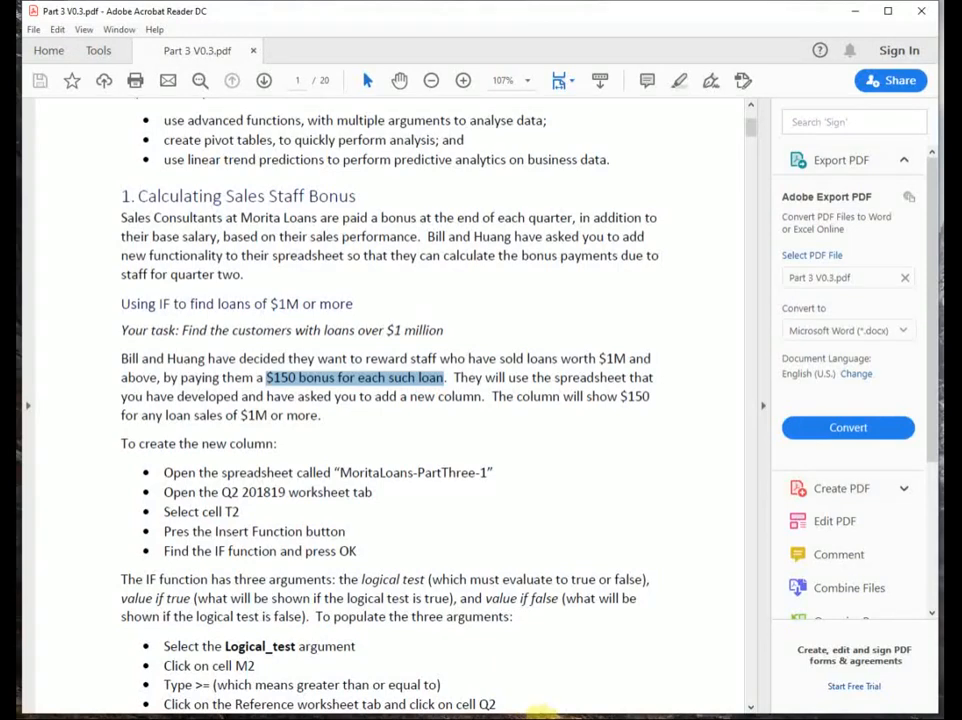
# - Switch to the MoritaLoans-PartThree-1 V0.2.xlsx workbook in Excel and look through the loan rows on the Q2 201819 sheet
pyautogui.click(534, 718)
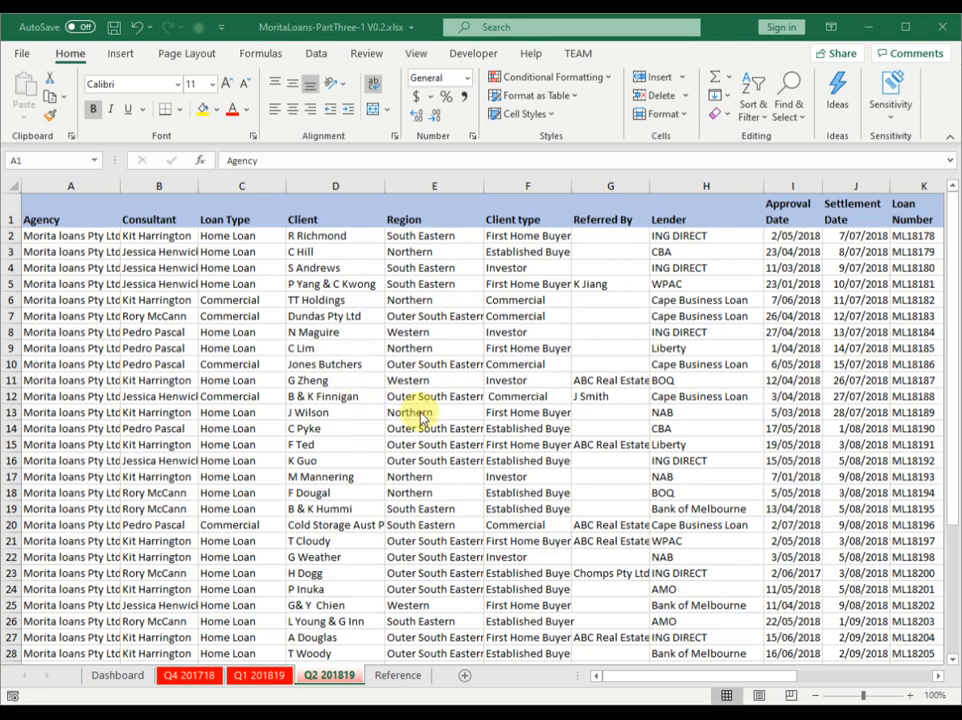
pyautogui.scroll(-3, 400, 370)
pyautogui.scroll(3, 400, 380)
pyautogui.scroll(-1, 403, 390)
pyautogui.scroll(-1, 403, 394)
pyautogui.scroll(2, 403, 394)
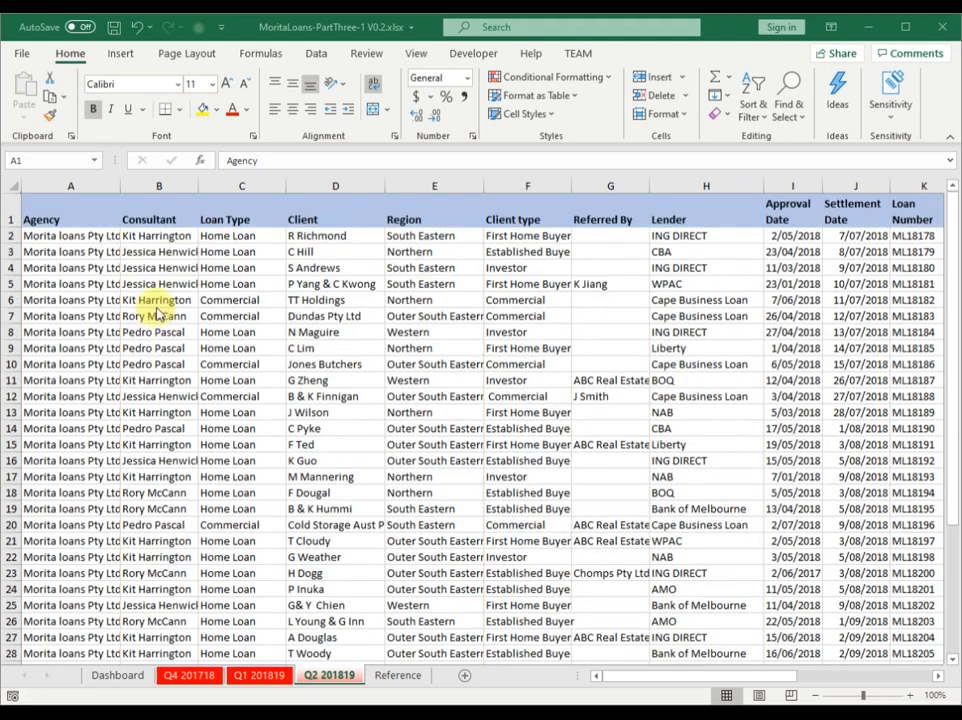
pyautogui.scroll(-2, 185, 300)
pyautogui.scroll(2, 185, 320)
pyautogui.scroll(-2, 189, 318)
pyautogui.scroll(2, 189, 318)
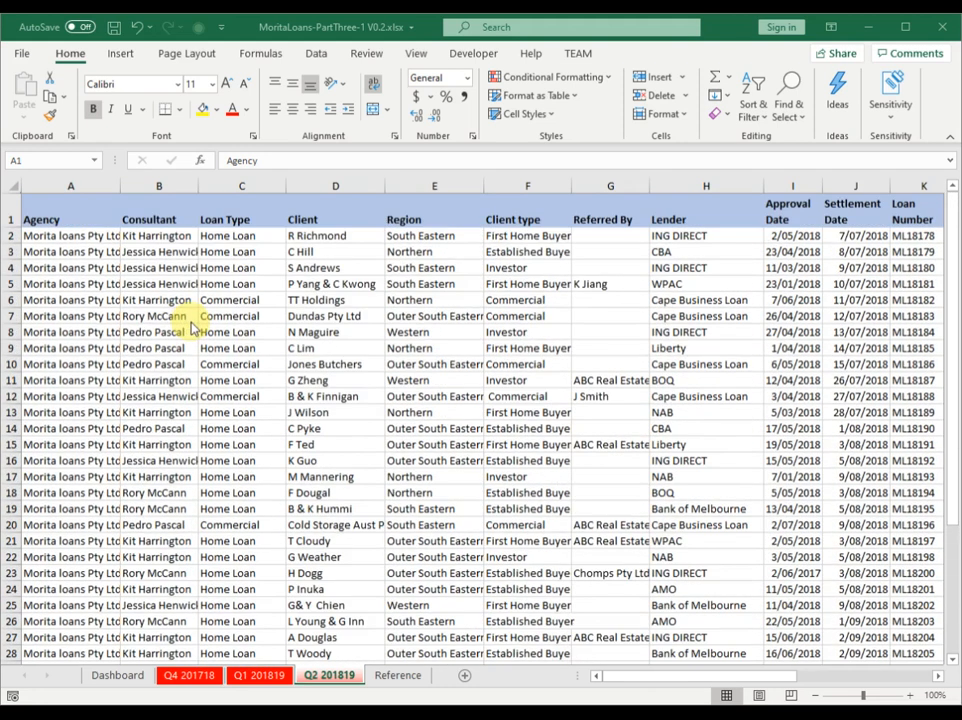
# - Freeze the panes of the Q2 201819 sheet at cell A2 so the header row stays in view
pyautogui.click(60, 240)
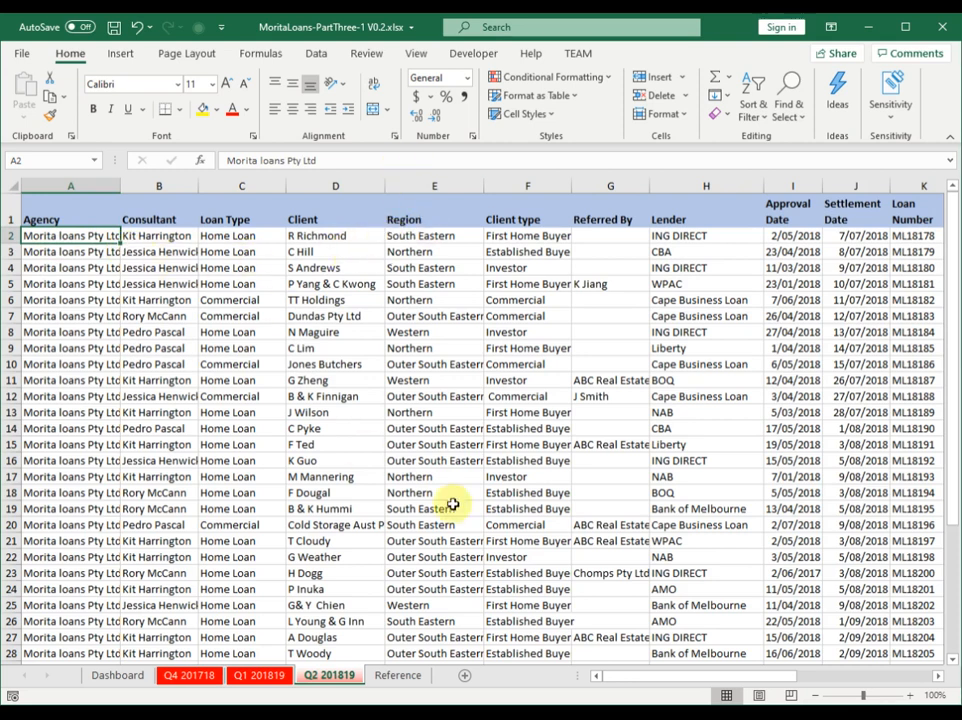
pyautogui.click(417, 55)
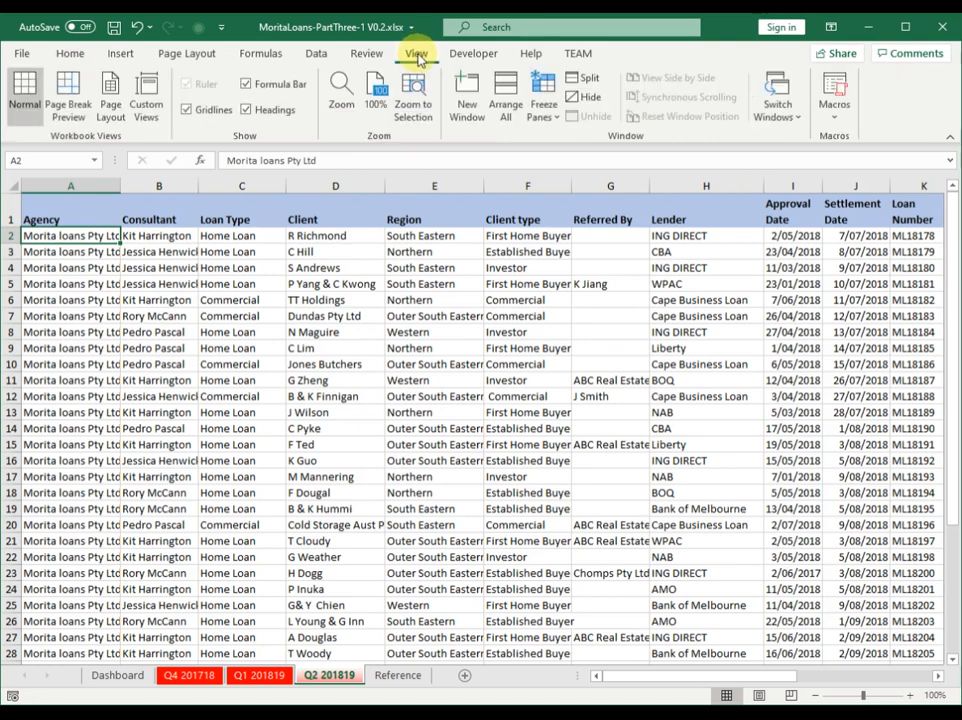
pyautogui.click(544, 107)
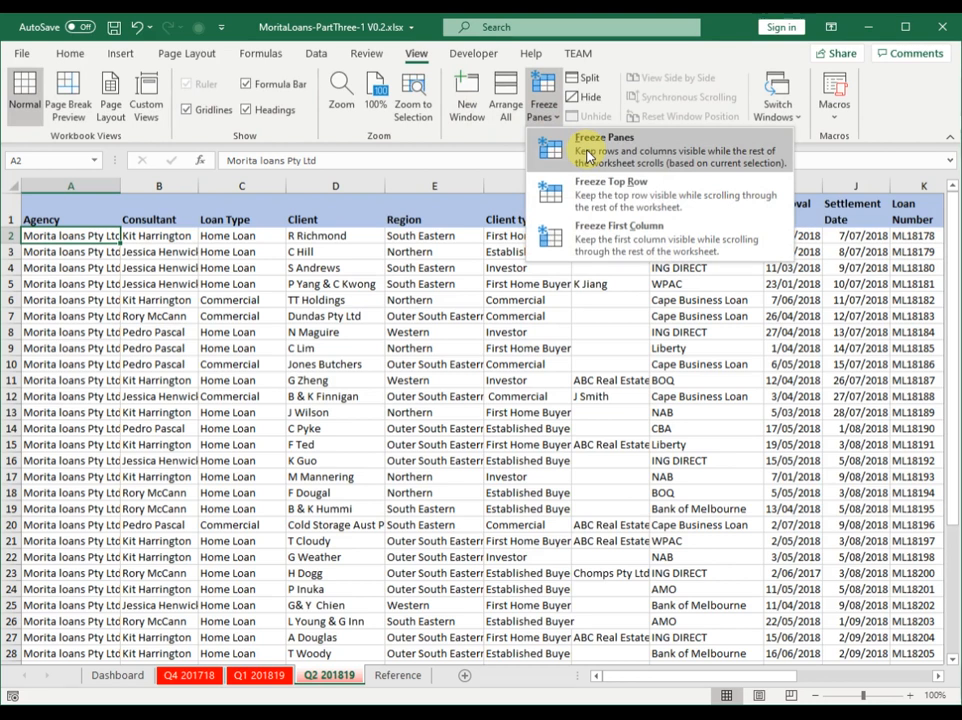
pyautogui.click(588, 152)
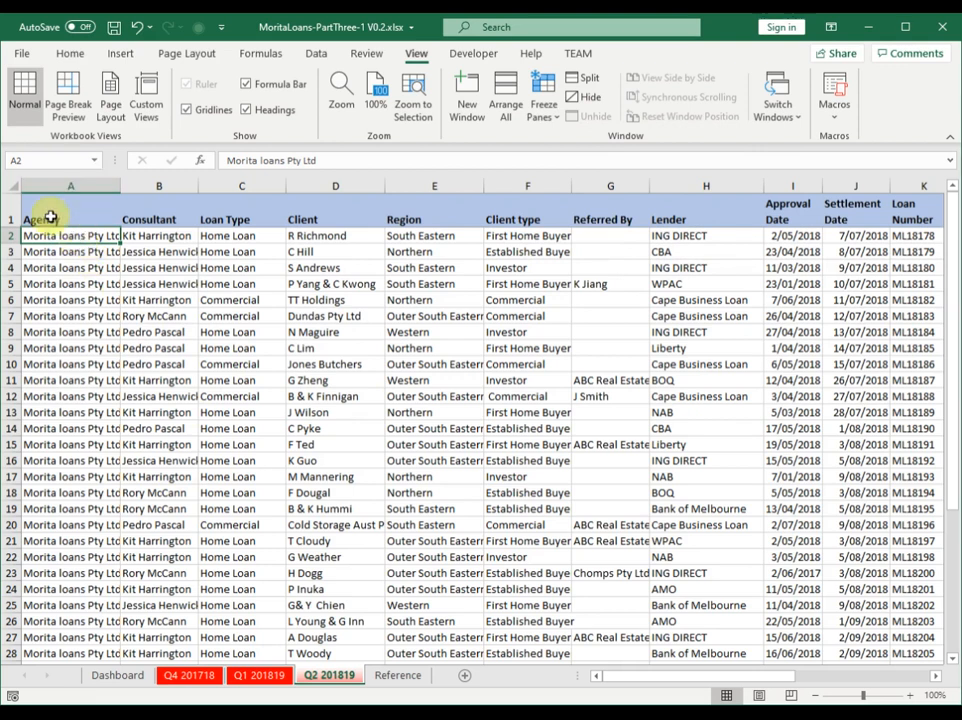
# - Check the frozen header row by moving through the loan records on the Q2 201819 sheet and back to the start
pyautogui.click(12, 214)
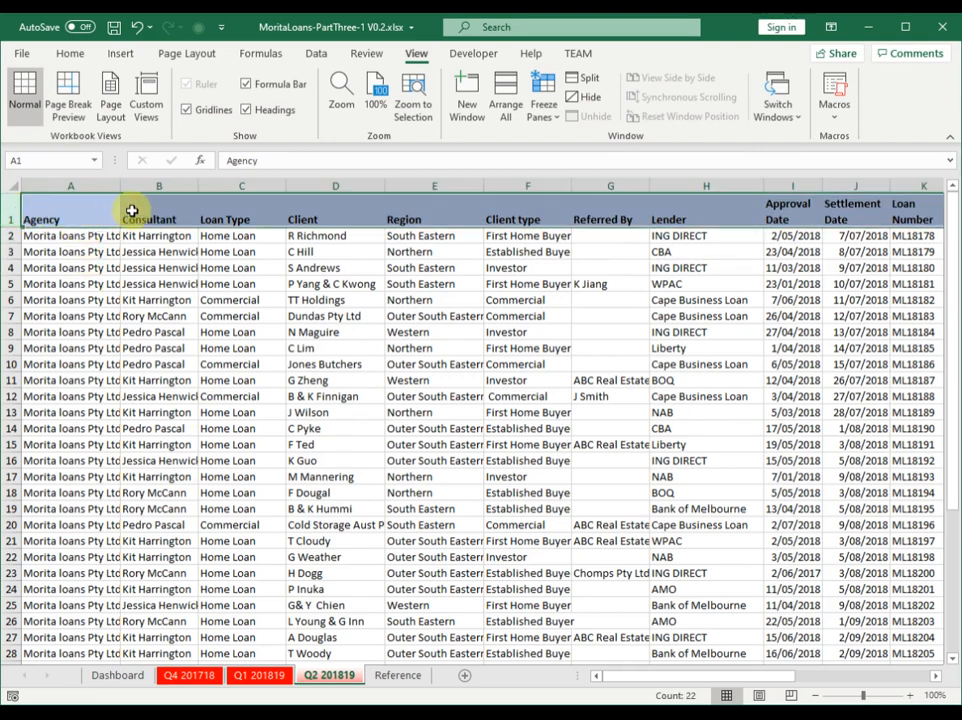
pyautogui.click(241, 284)
pyautogui.scroll(-5, 304, 361)
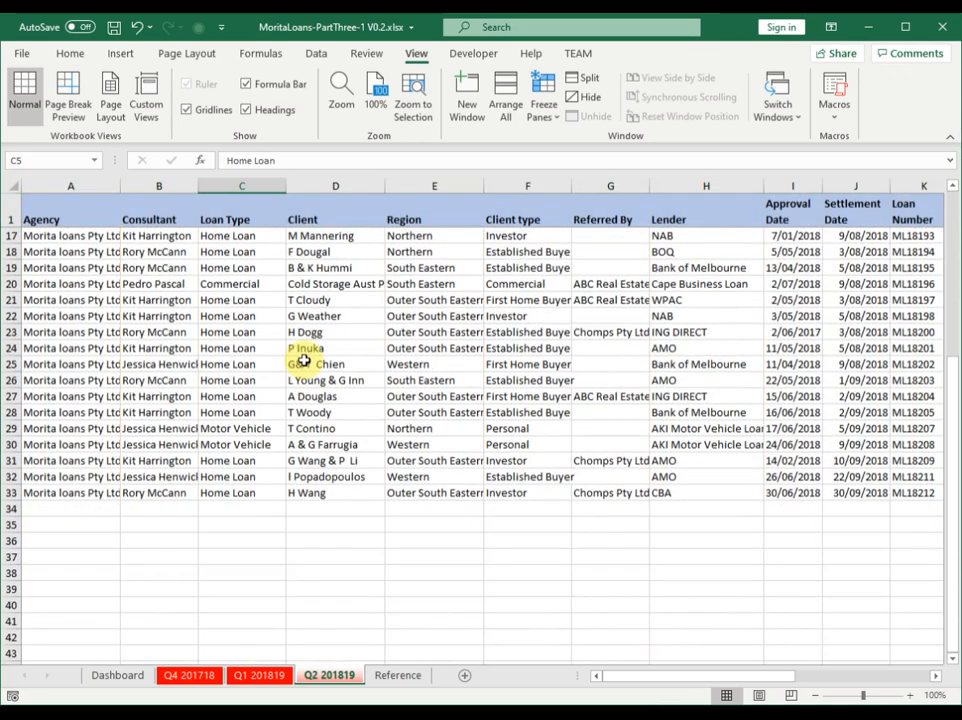
pyautogui.scroll(-1, 304, 361)
pyautogui.scroll(5, 301, 419)
pyautogui.scroll(-4, 311, 326)
pyautogui.scroll(4, 311, 337)
pyautogui.scroll(1, 309, 347)
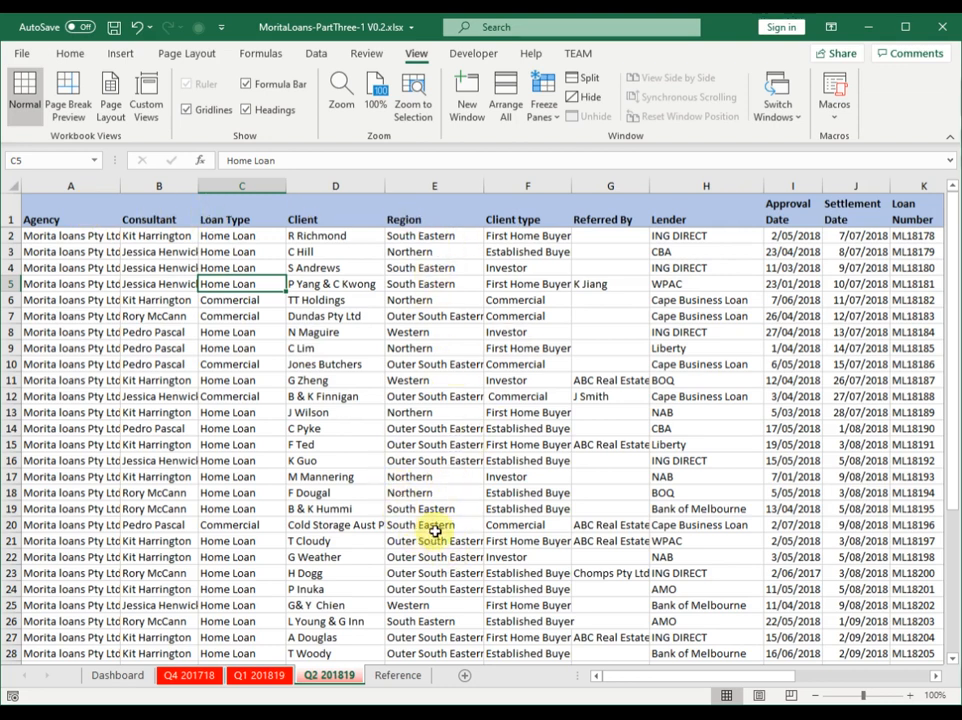
# - Look over the empty bonus columns on the Q2 201819 sheet and the Large Sale Threshold on the Reference sheet
pyautogui.click(77, 236)
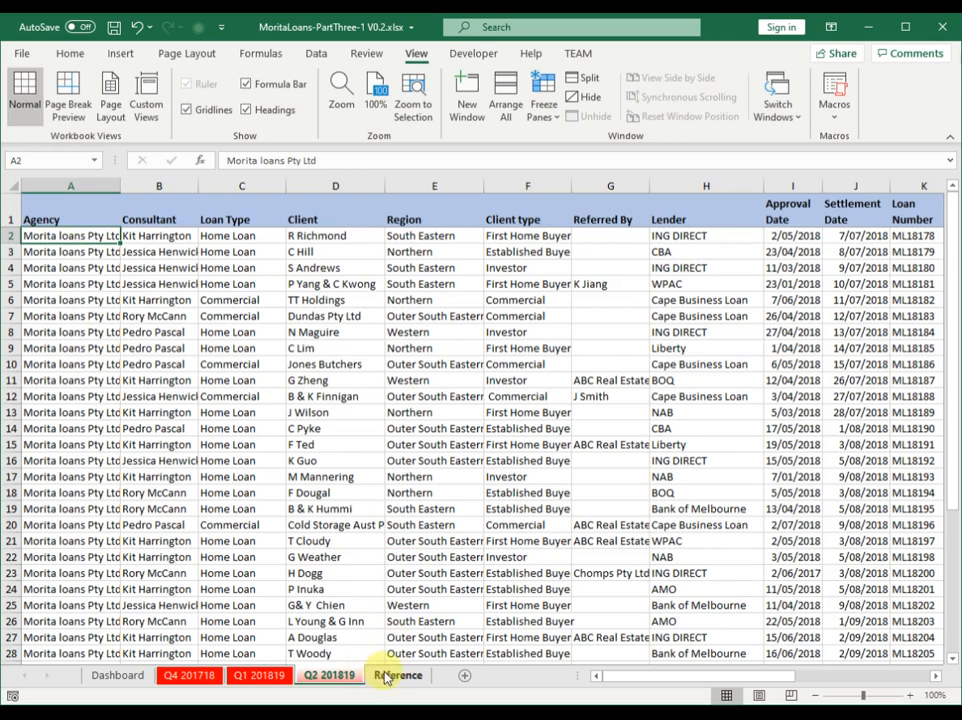
pyautogui.moveTo(622, 680); pyautogui.dragTo(752, 672)
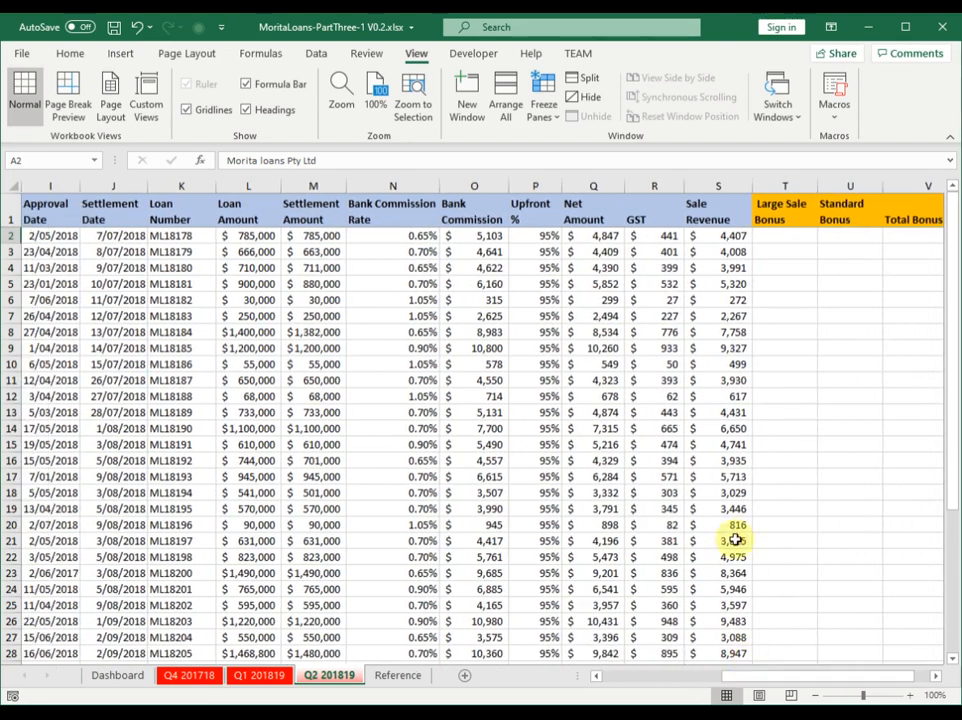
pyautogui.click(787, 240)
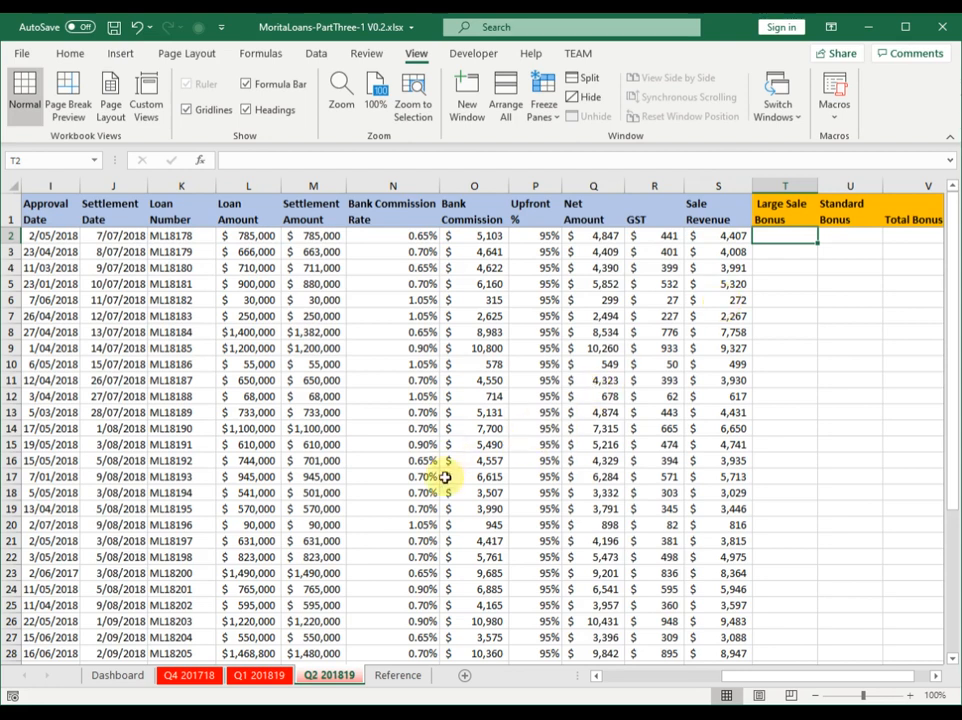
pyautogui.click(399, 677)
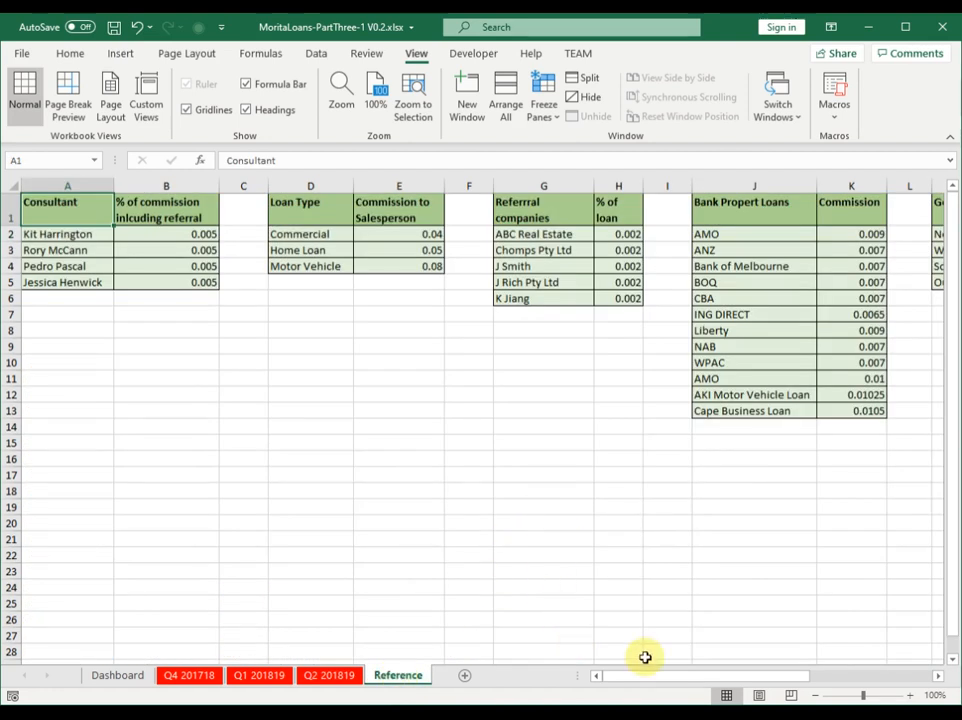
pyautogui.moveTo(661, 678); pyautogui.dragTo(815, 677)
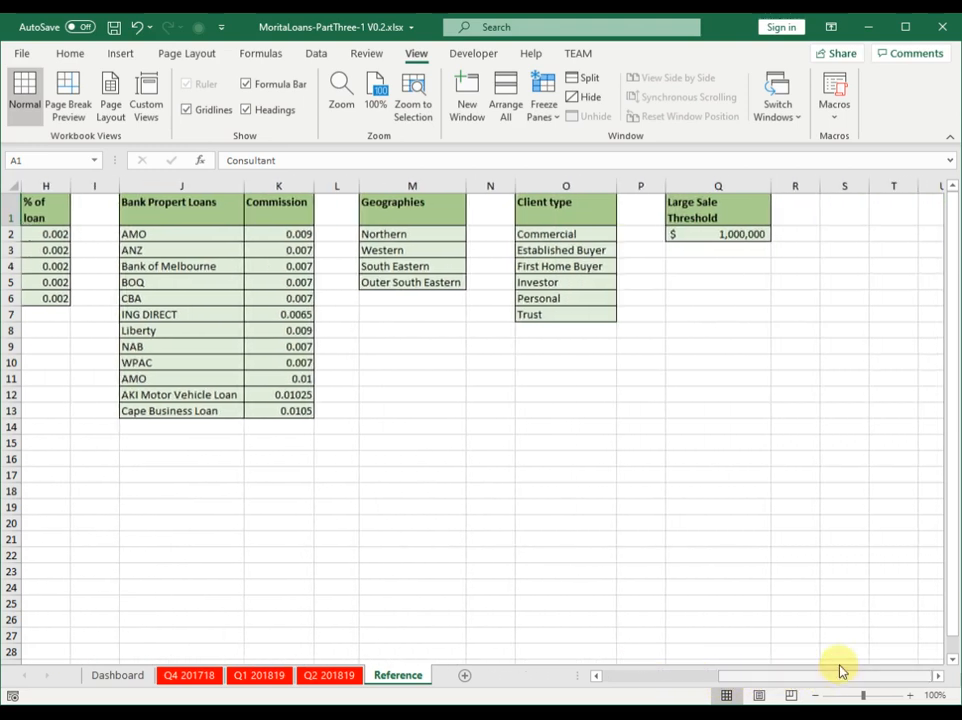
pyautogui.click(709, 233)
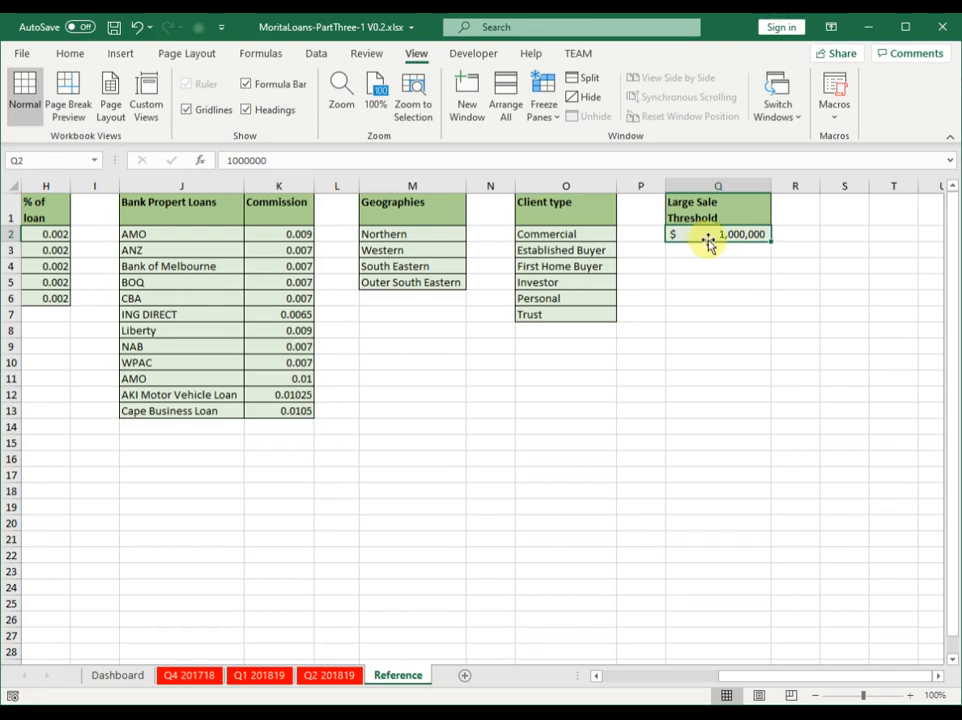
# - Add a "staff bonus" heading in S1 of the Reference sheet with the value 150 in S2
pyautogui.click(785, 214)
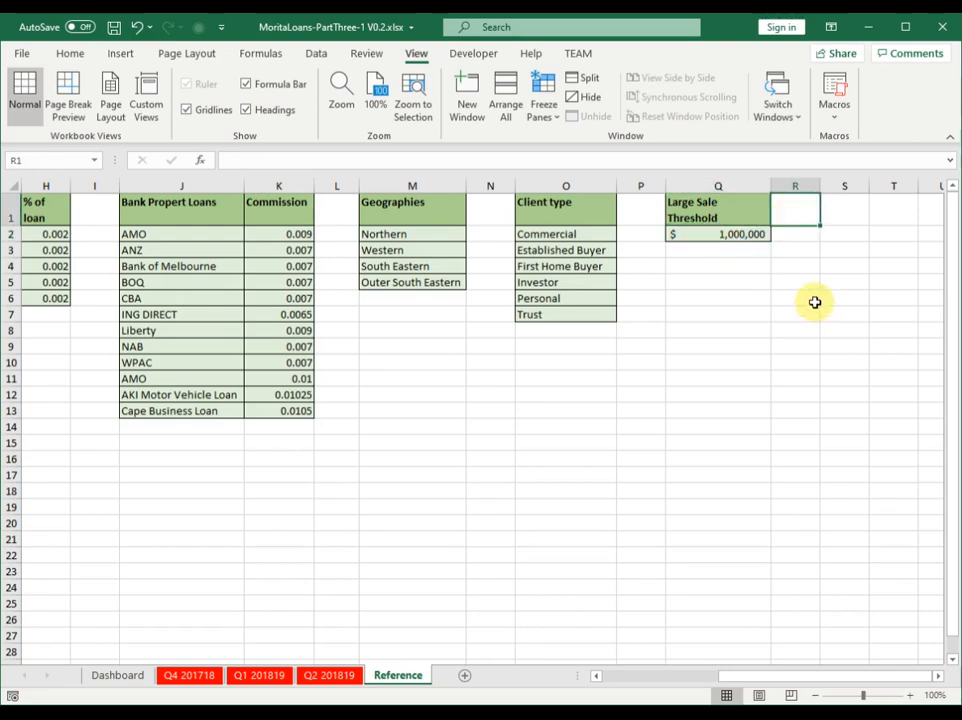
pyautogui.press('Right')
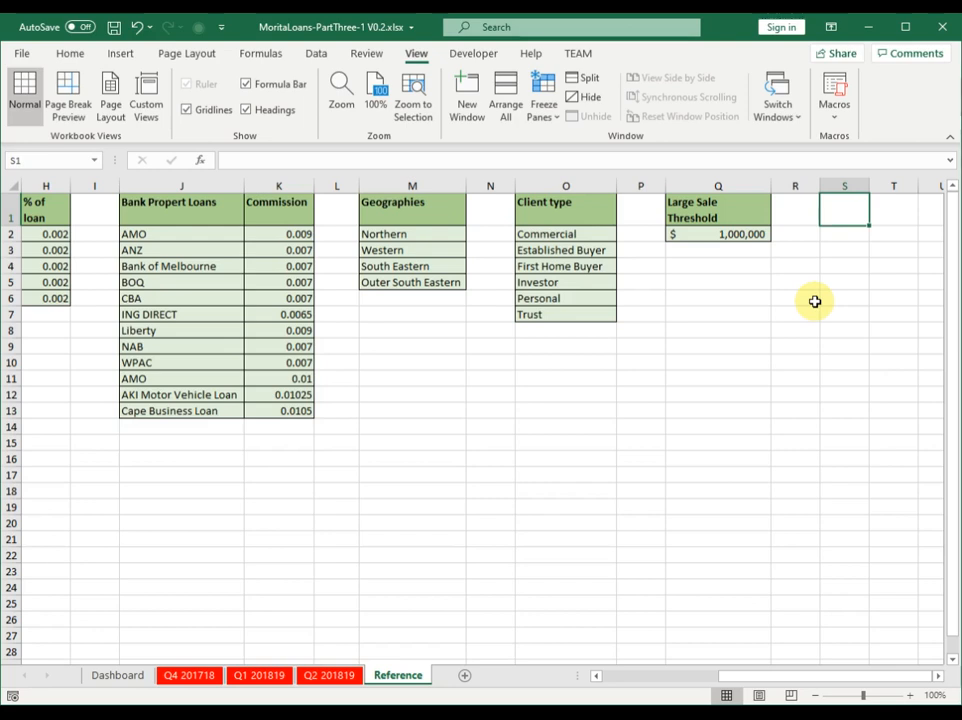
pyautogui.write('staff')
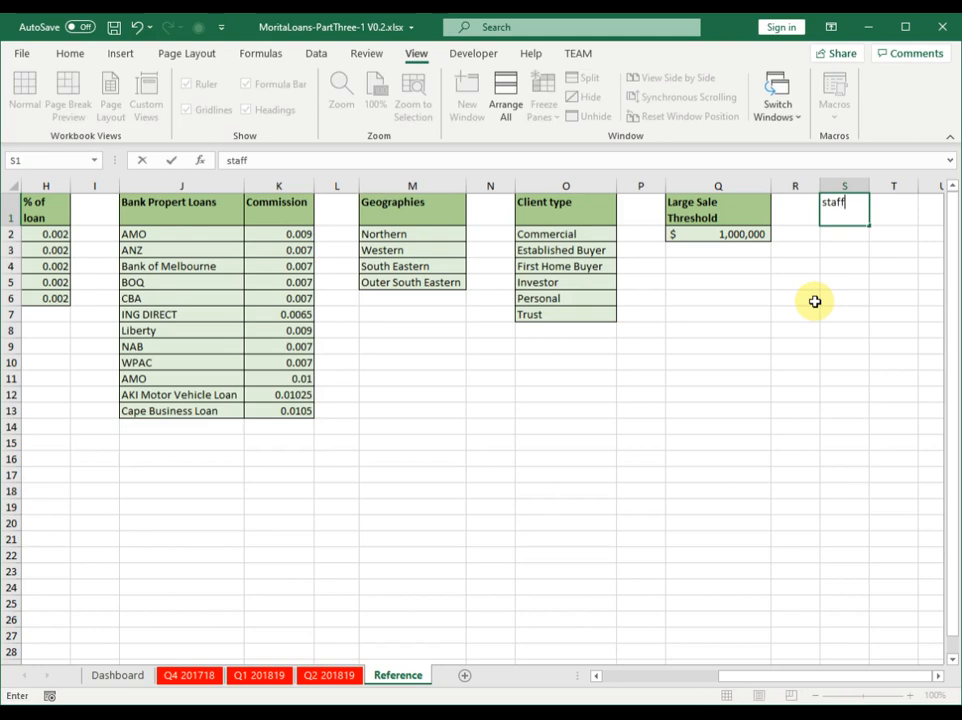
pyautogui.write(' bonus')
pyautogui.press('Return')
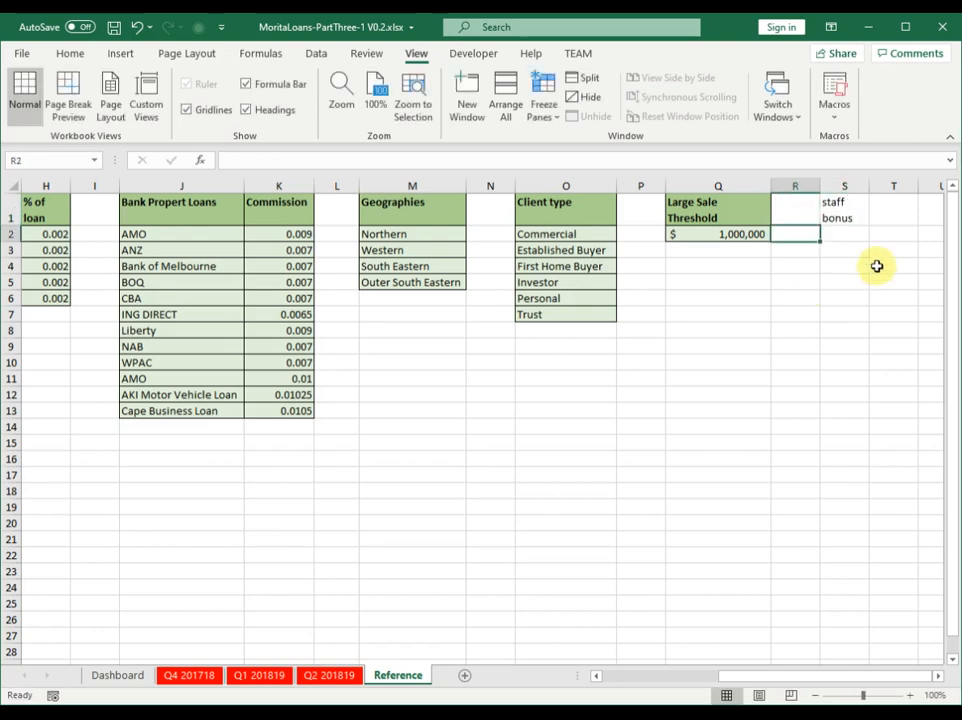
pyautogui.click(850, 236)
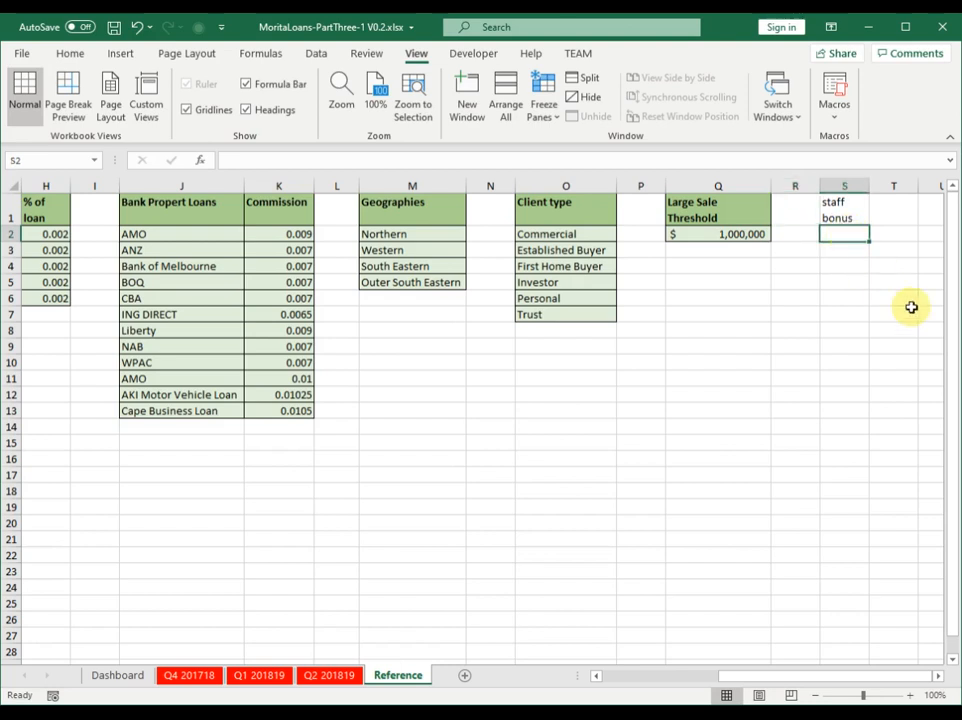
pyautogui.write('150')
pyautogui.press('Return')
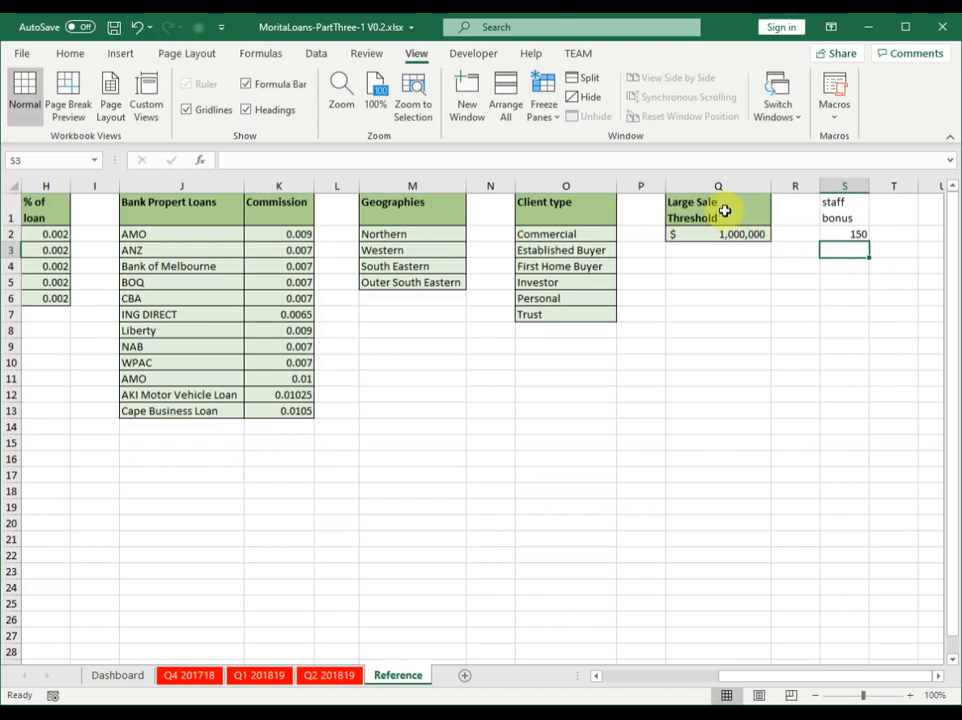
# - Copy the formatting of the Large Sale Threshold cells Q1:Q2 onto the staff bonus cells S1:S2
pyautogui.moveTo(725, 210); pyautogui.dragTo(725, 230)
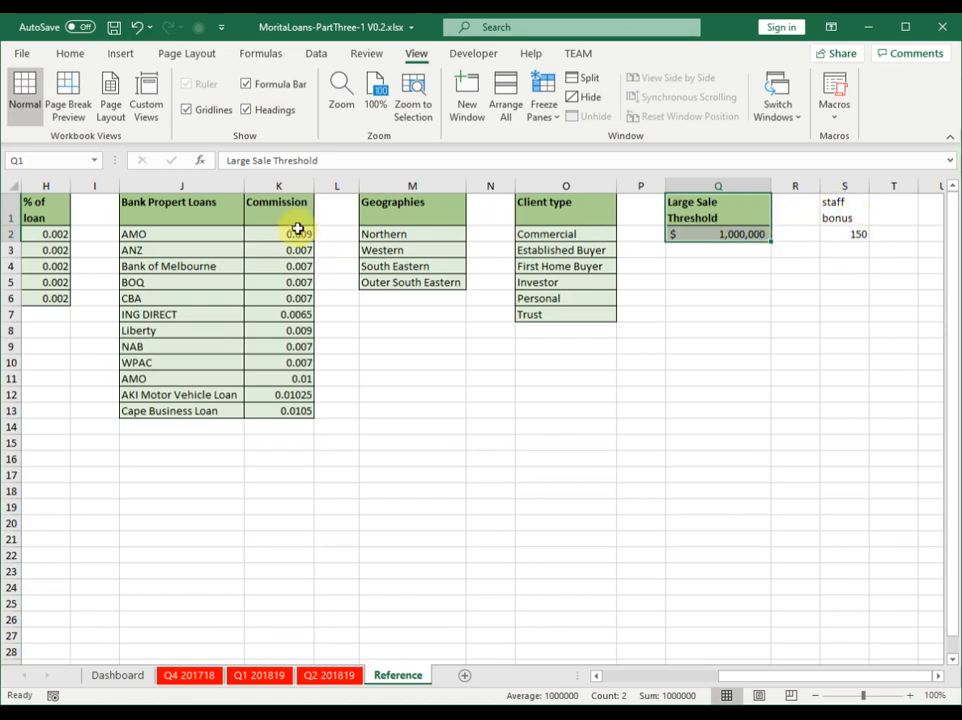
pyautogui.click(71, 56)
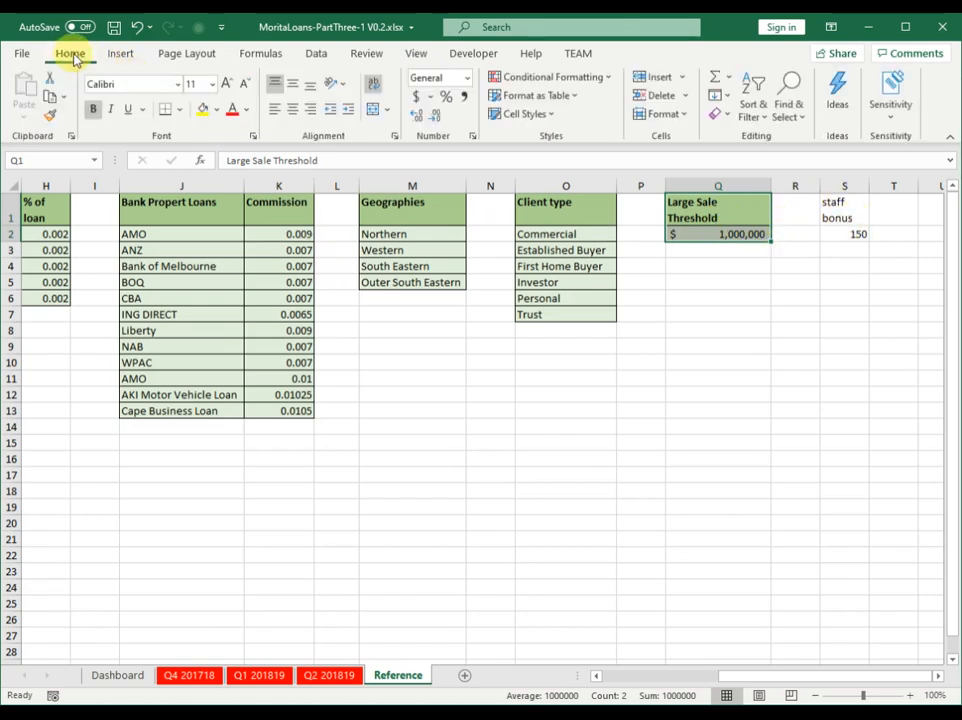
pyautogui.click(50, 120)
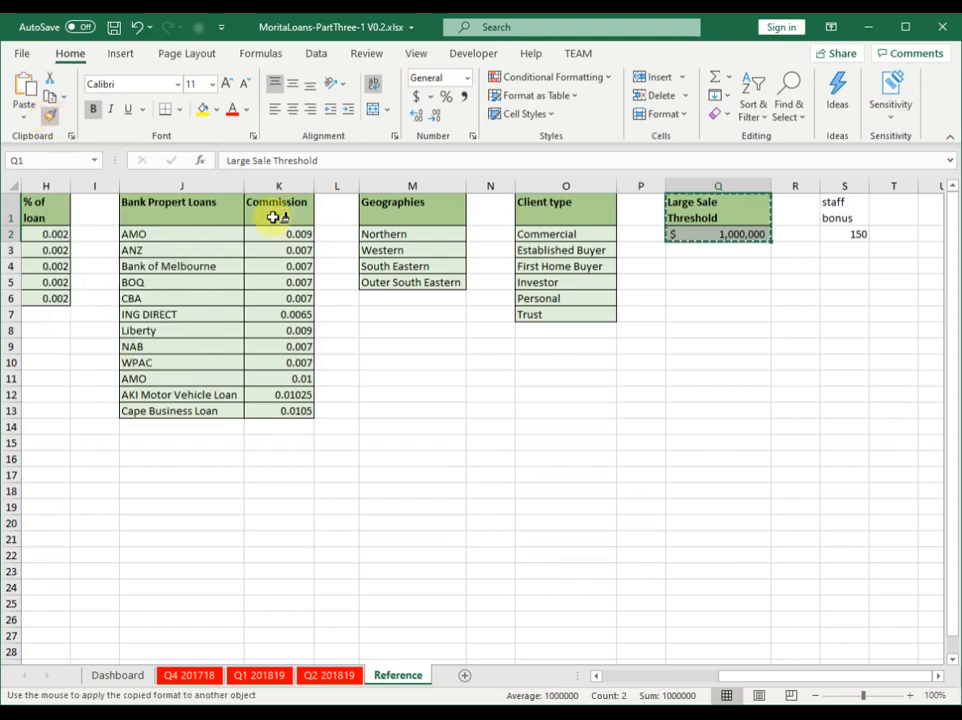
pyautogui.moveTo(844, 208)
pyautogui.mouseDown()
pyautogui.moveTo(852, 228)
pyautogui.moveTo(842, 238)
pyautogui.mouseUp()
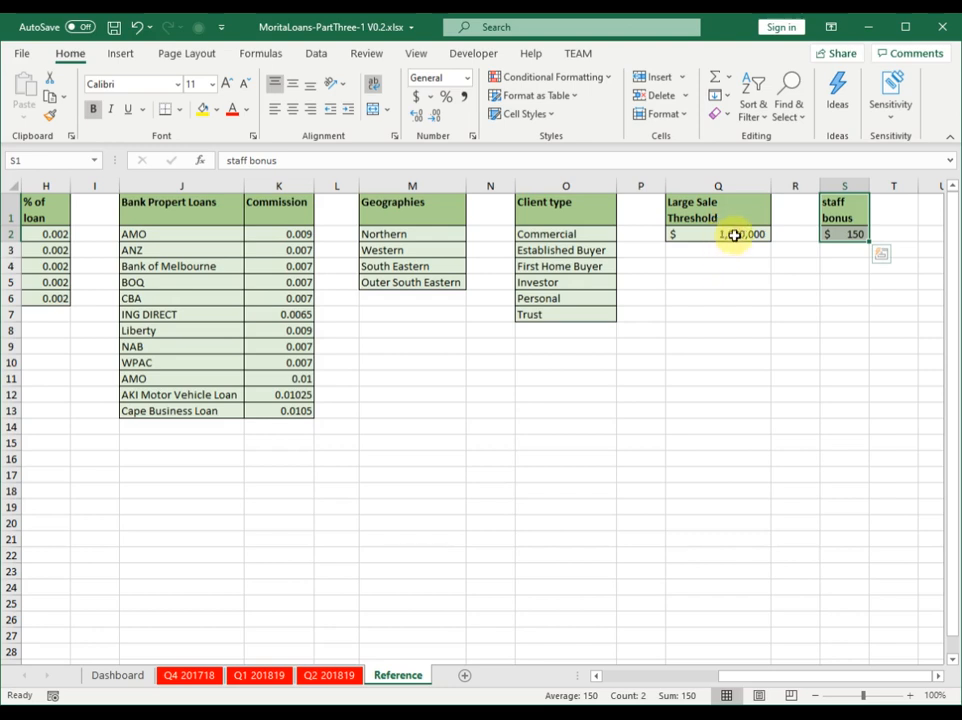
pyautogui.click(730, 235)
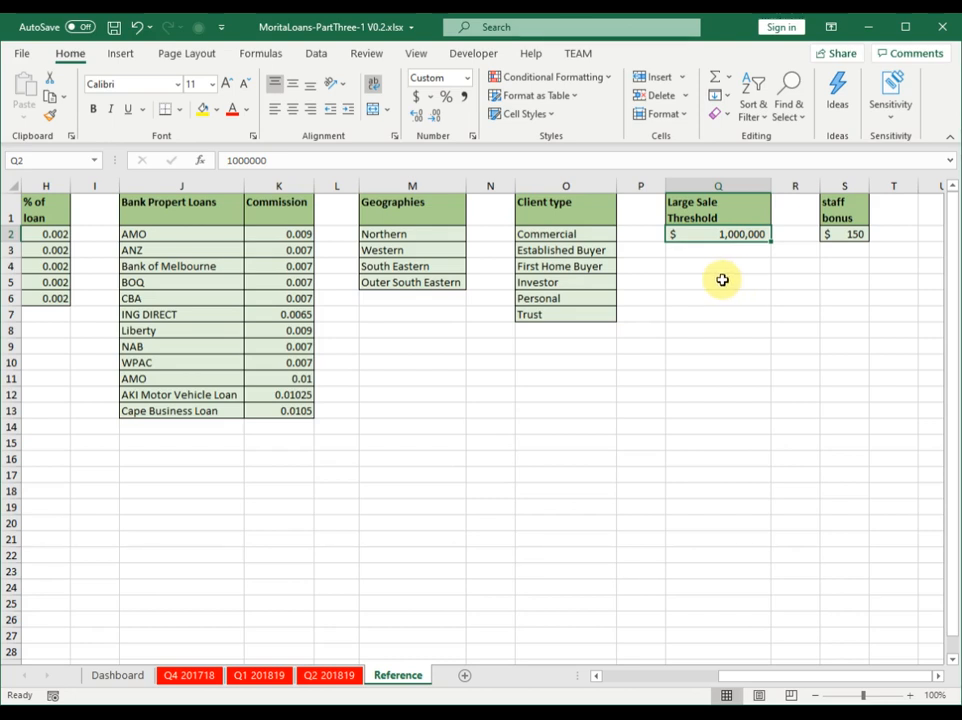
pyautogui.click(846, 234)
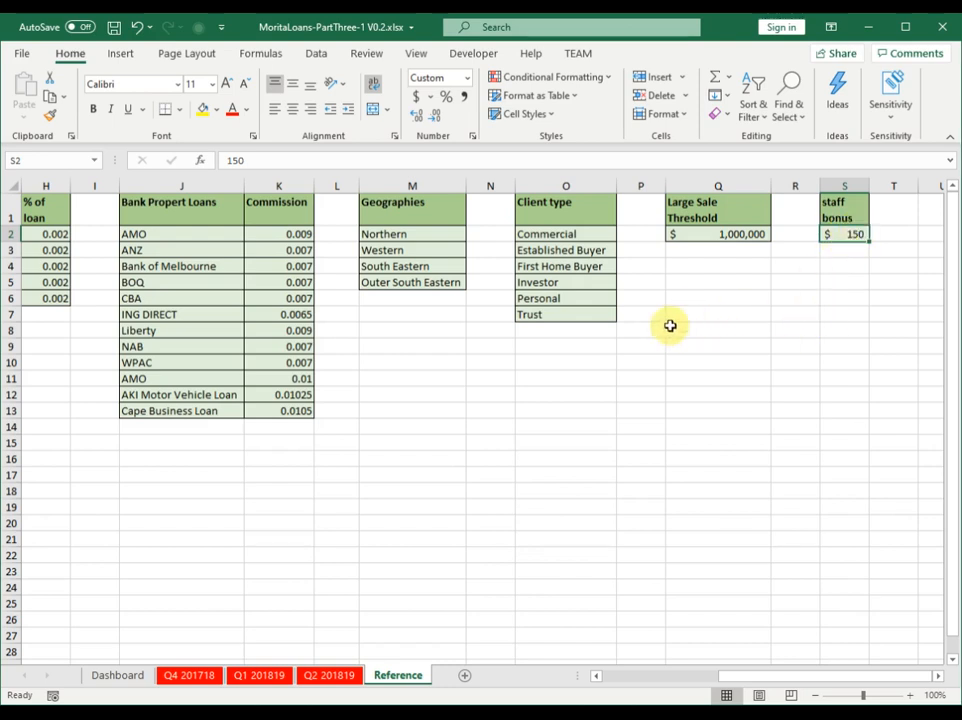
# - Insert the IF function in the Large Sale Bonus cell T2 of the Q2 201819 sheet, beginning its logical test with M2>=
pyautogui.click(329, 674)
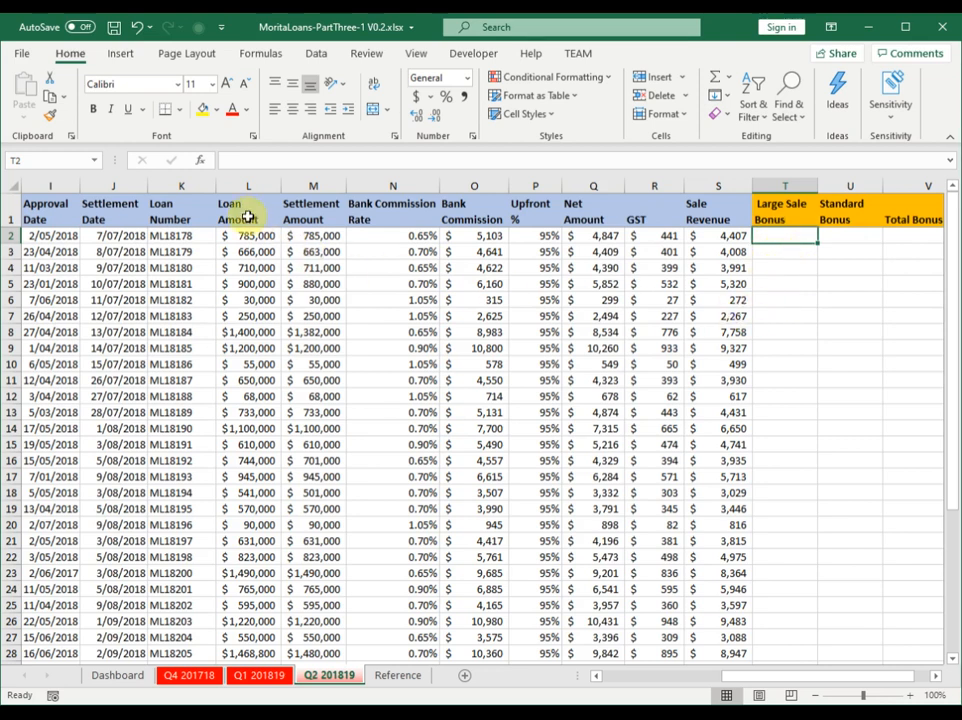
pyautogui.click(199, 163)
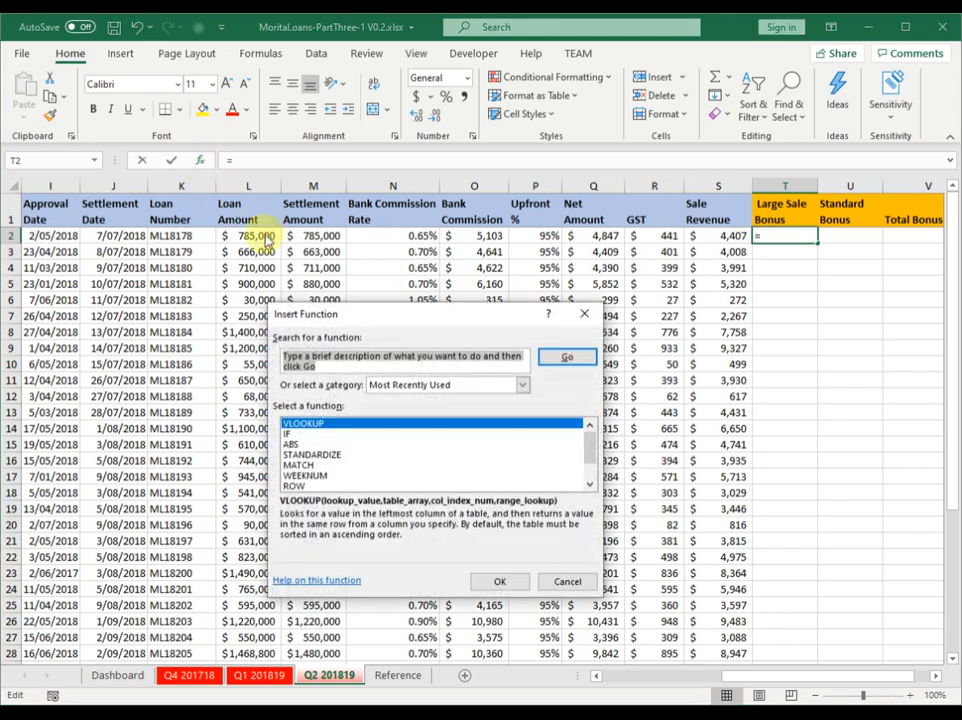
pyautogui.write('if')
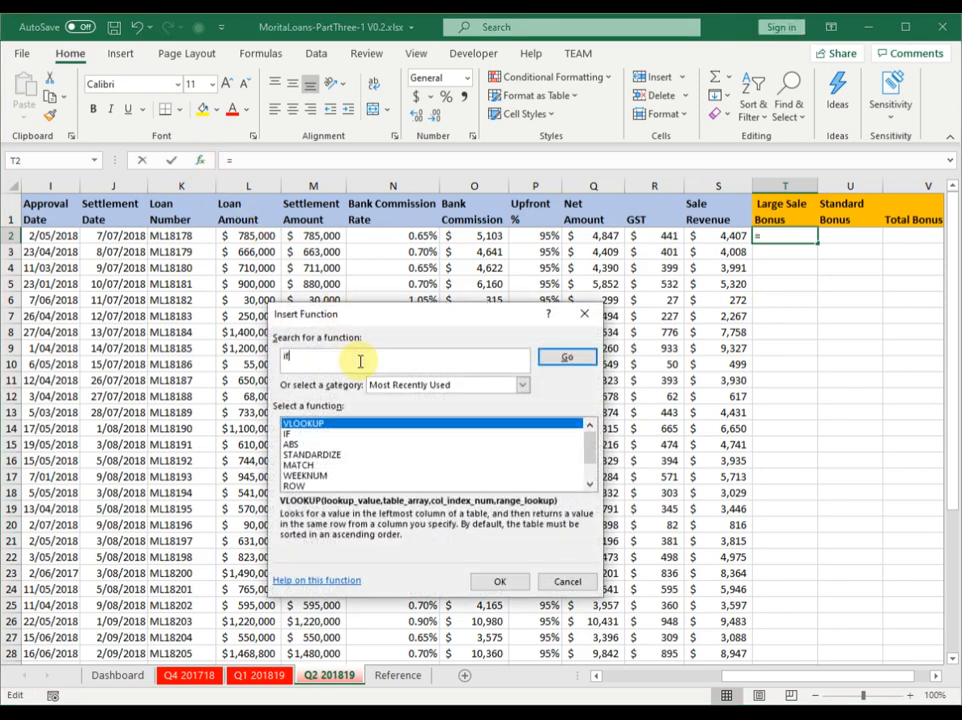
pyautogui.click(556, 360)
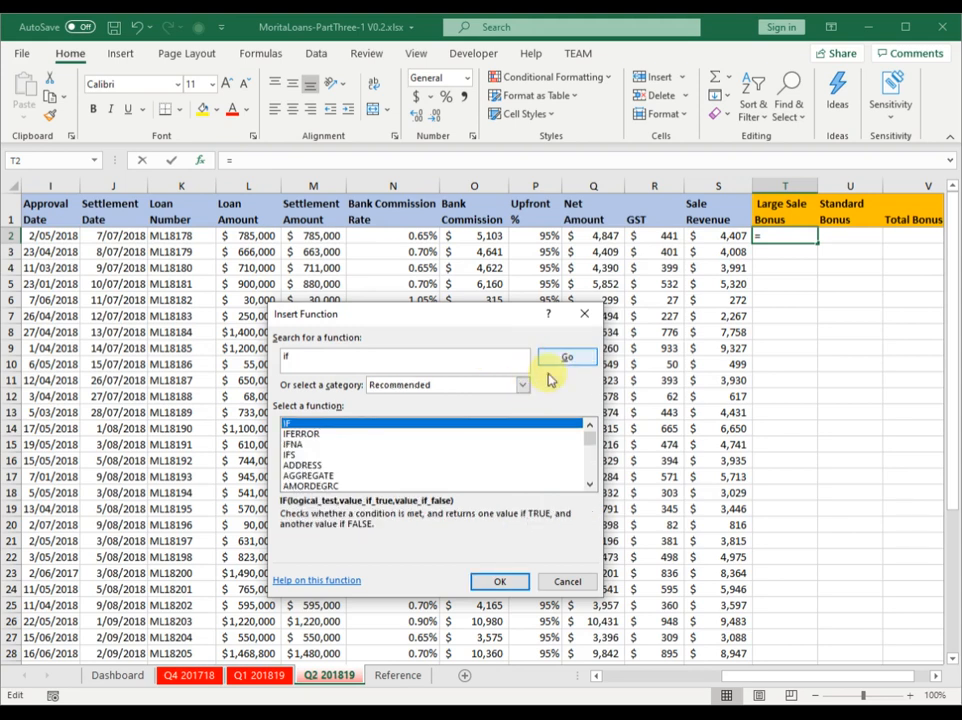
pyautogui.doubleClick(358, 428)
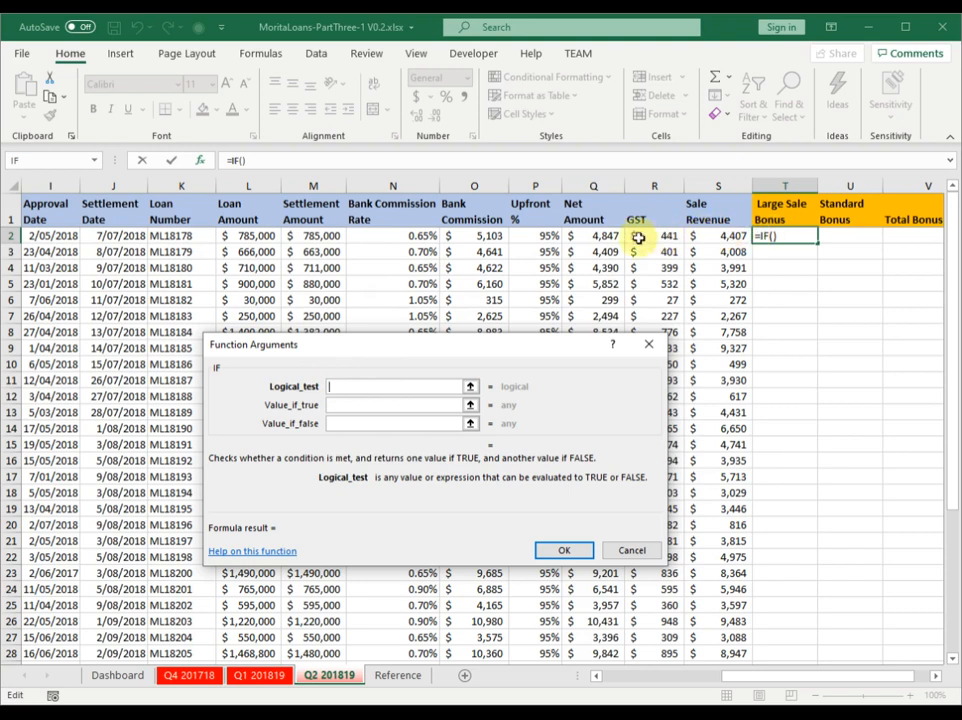
pyautogui.click(316, 236)
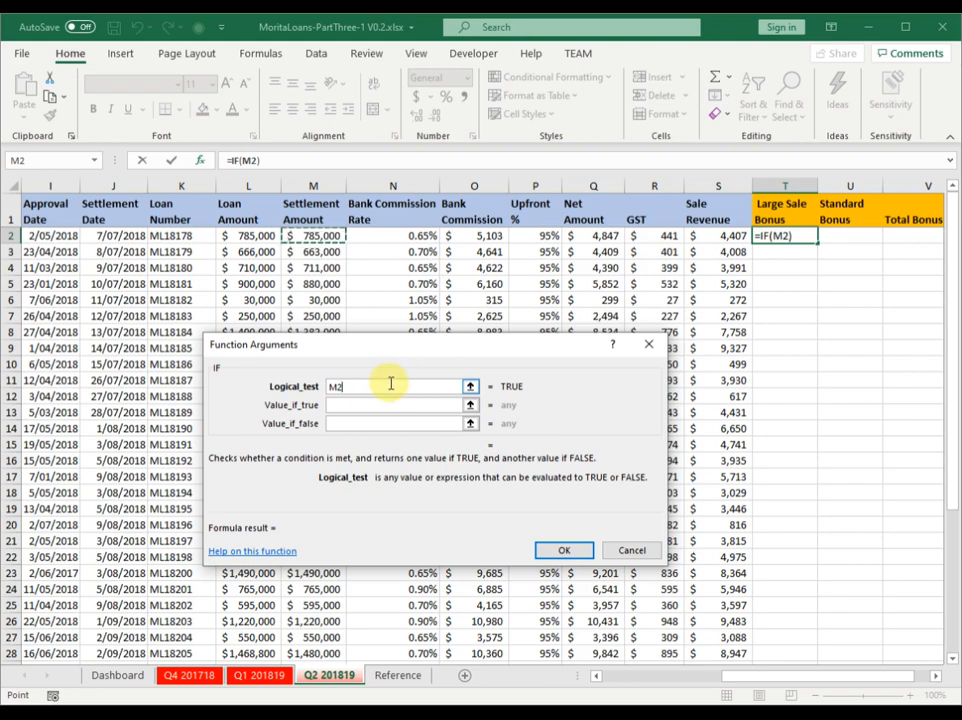
pyautogui.write('>')
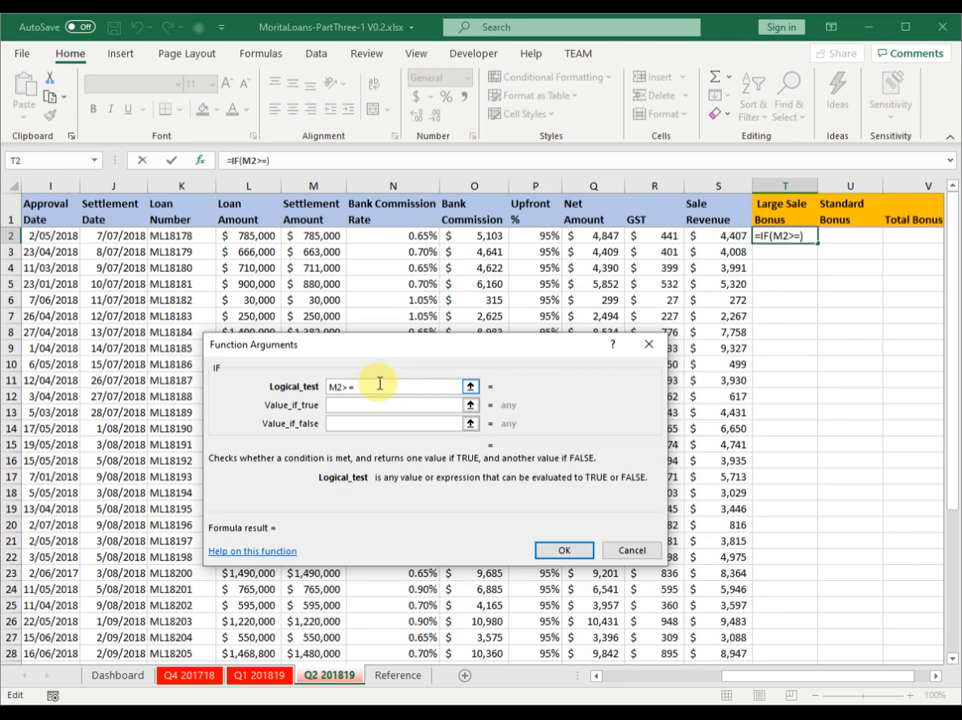
pyautogui.write('=1000000')
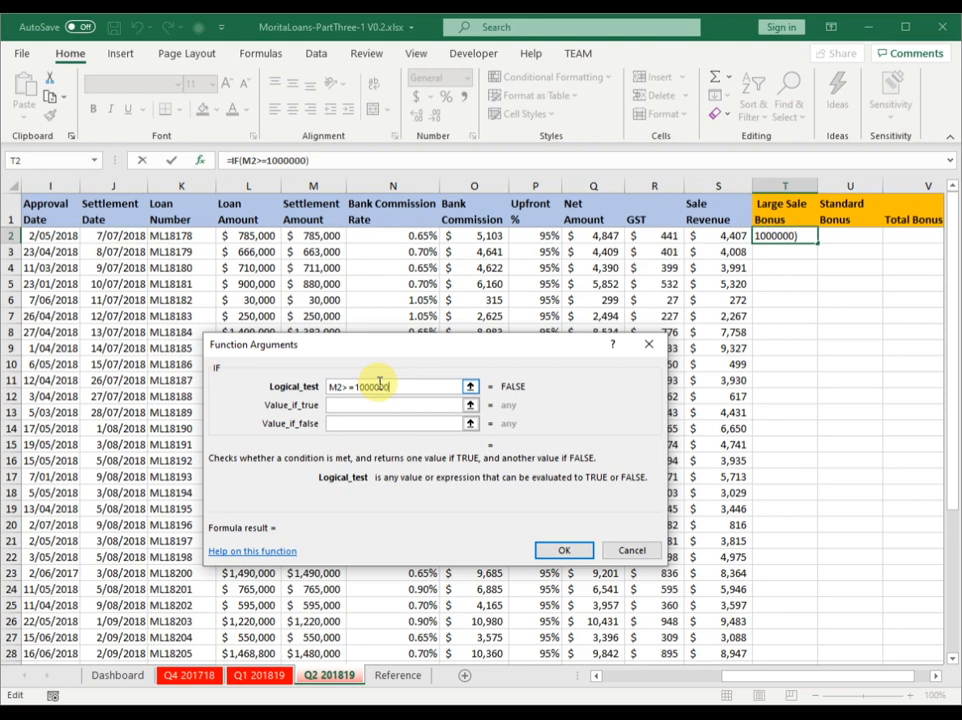
pyautogui.press('BackSpace')
pyautogui.press('BackSpace')
pyautogui.press('BackSpace')
pyautogui.press('BackSpace')
pyautogui.press('BackSpace')
pyautogui.press('BackSpace')
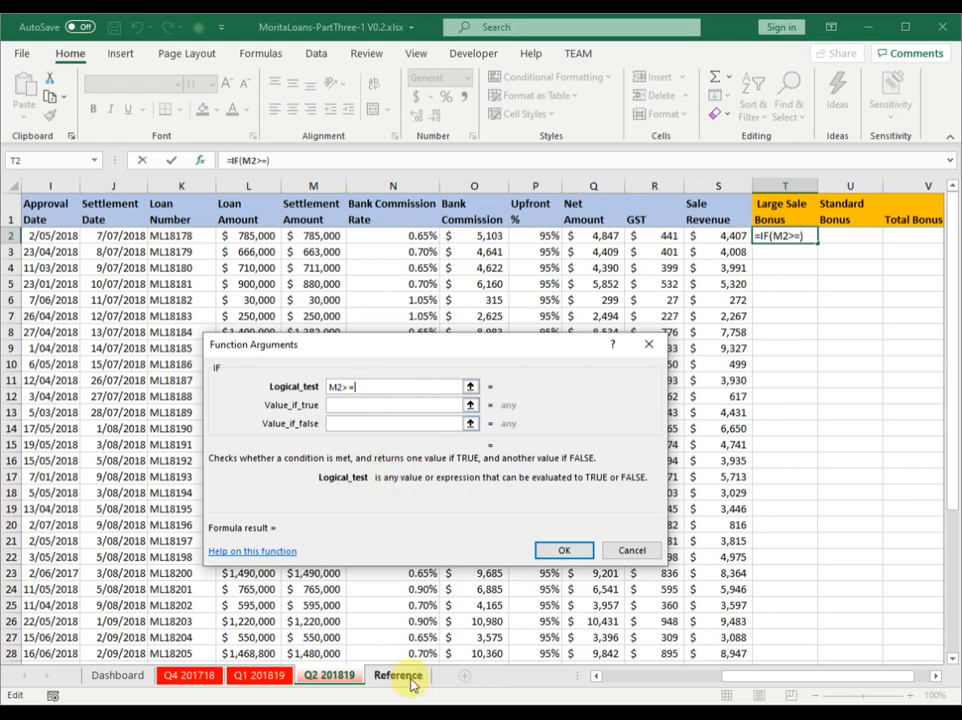
# - Complete the logical test by comparing M2 with the Large Sale Threshold on the Reference sheet as the absolute reference $Q$2
pyautogui.click(398, 675)
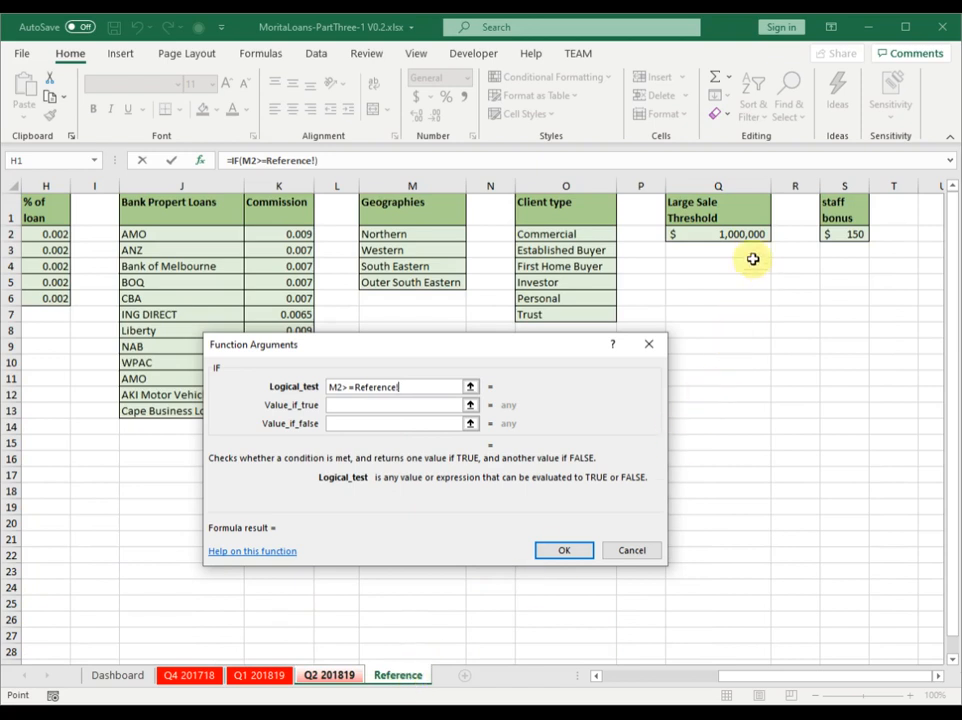
pyautogui.click(711, 233)
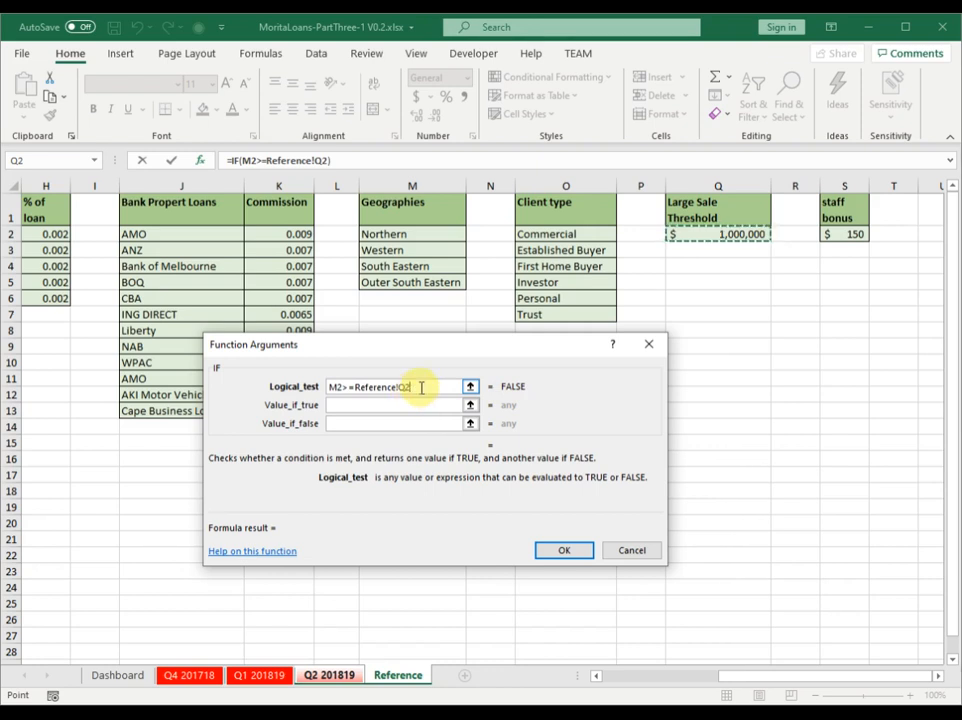
pyautogui.moveTo(421, 386); pyautogui.dragTo(400, 386)
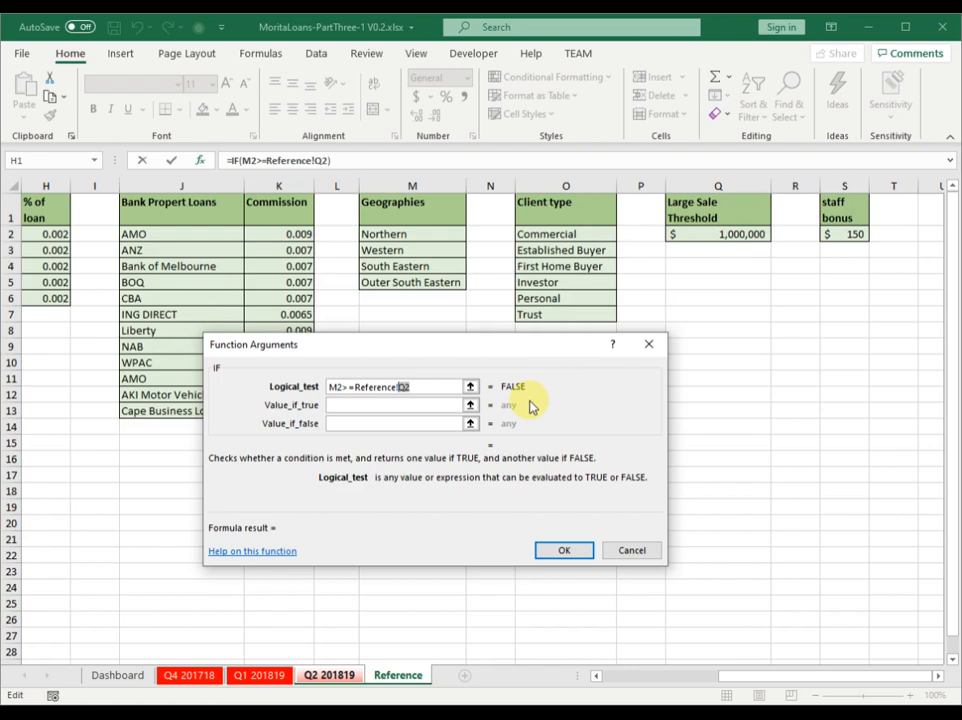
pyautogui.press('F4')
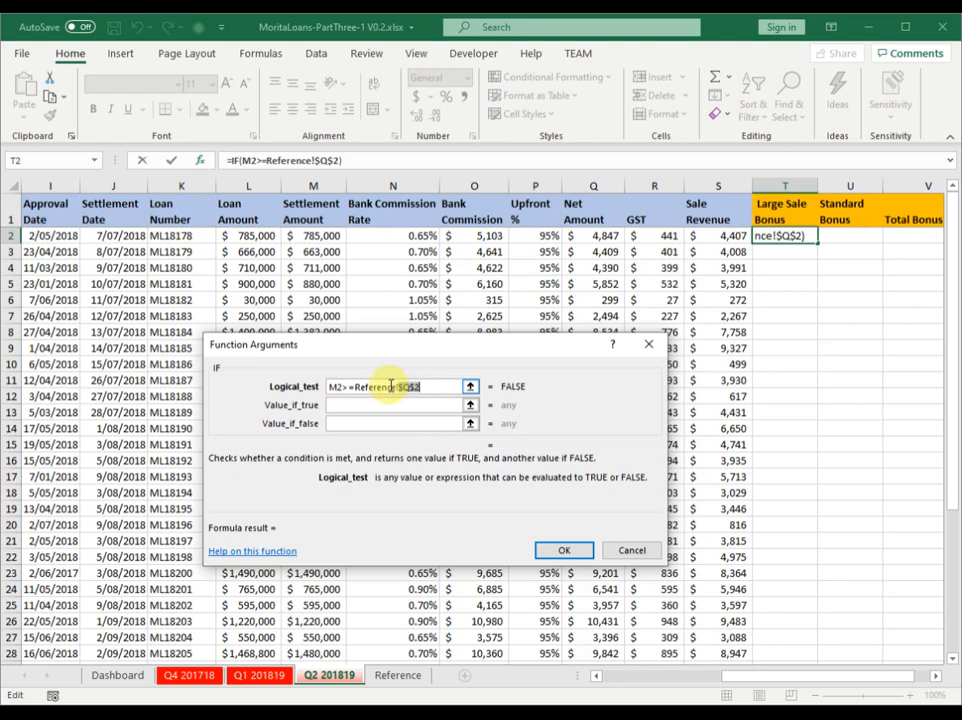
pyautogui.click(363, 405)
pyautogui.click(363, 405)
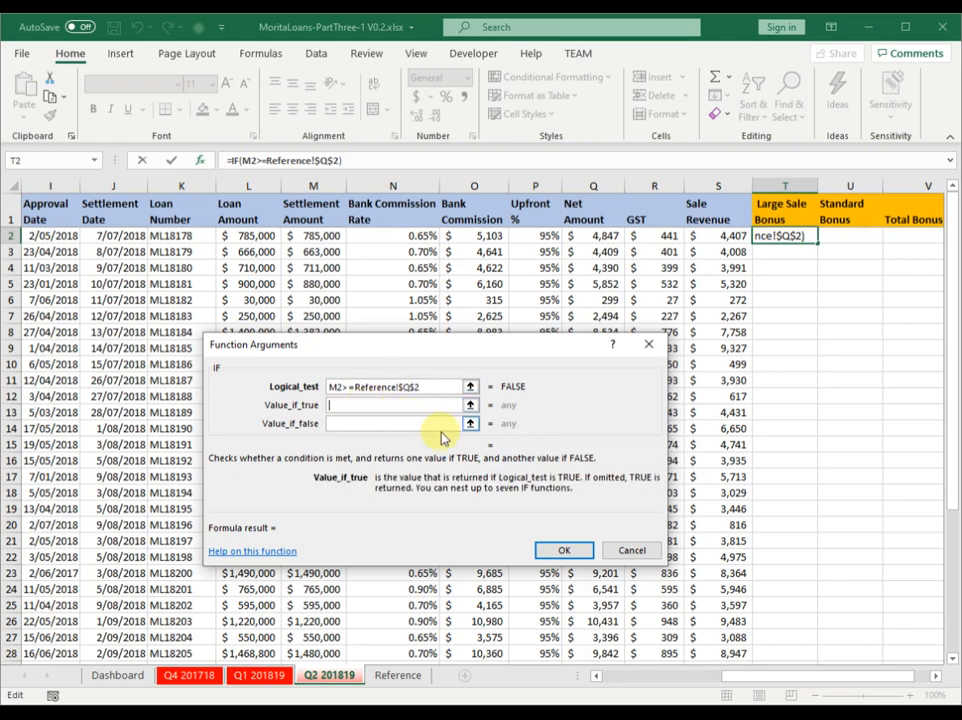
pyautogui.write('150')
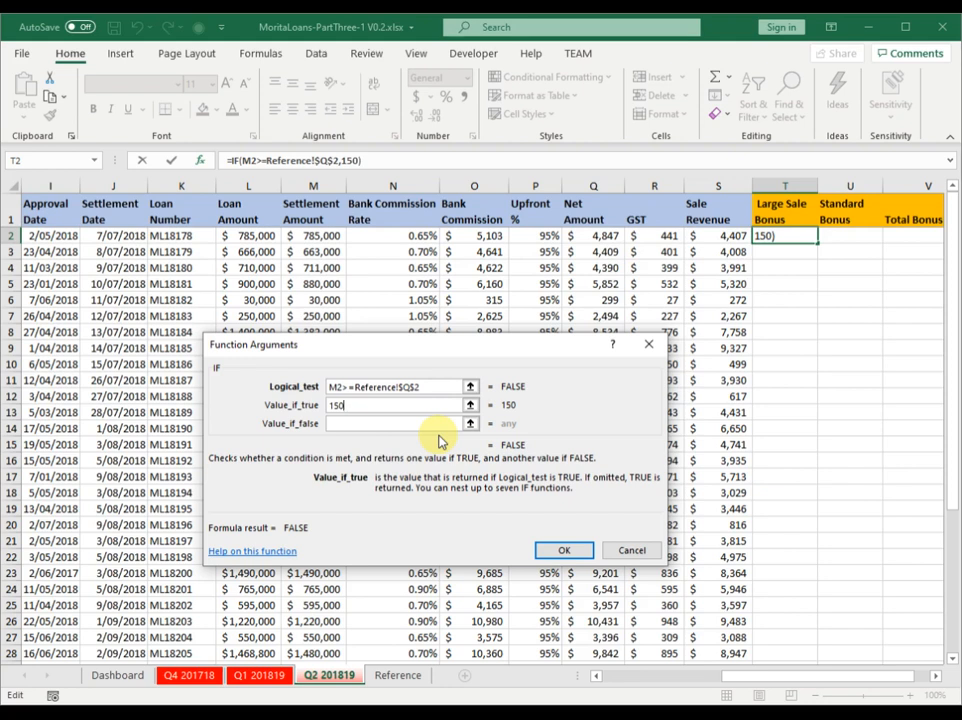
pyautogui.press('BackSpace')
pyautogui.press('BackSpace')
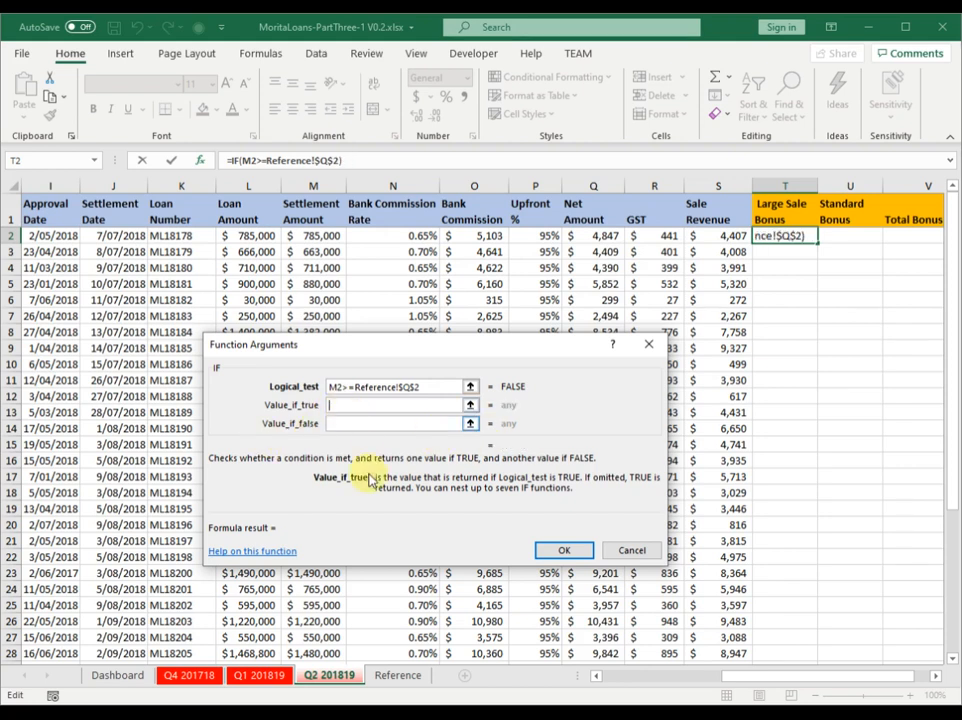
# - Complete the IF function in T2 with the staff bonus as absolute reference Reference!$S$2 if true and 0 if false
pyautogui.click(404, 663)
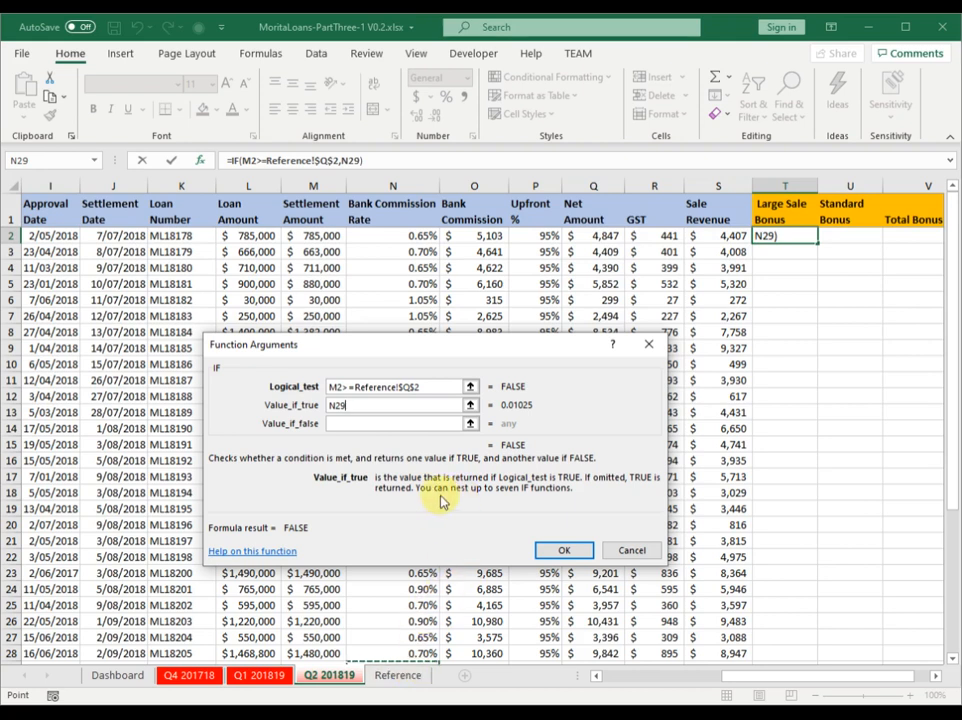
pyautogui.click(401, 679)
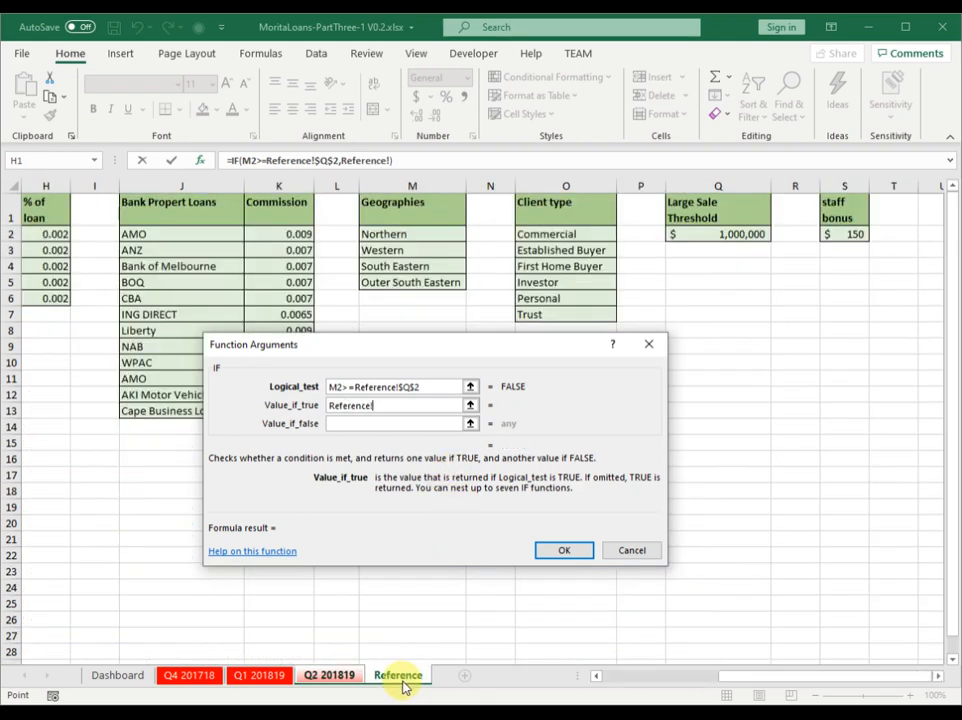
pyautogui.click(846, 235)
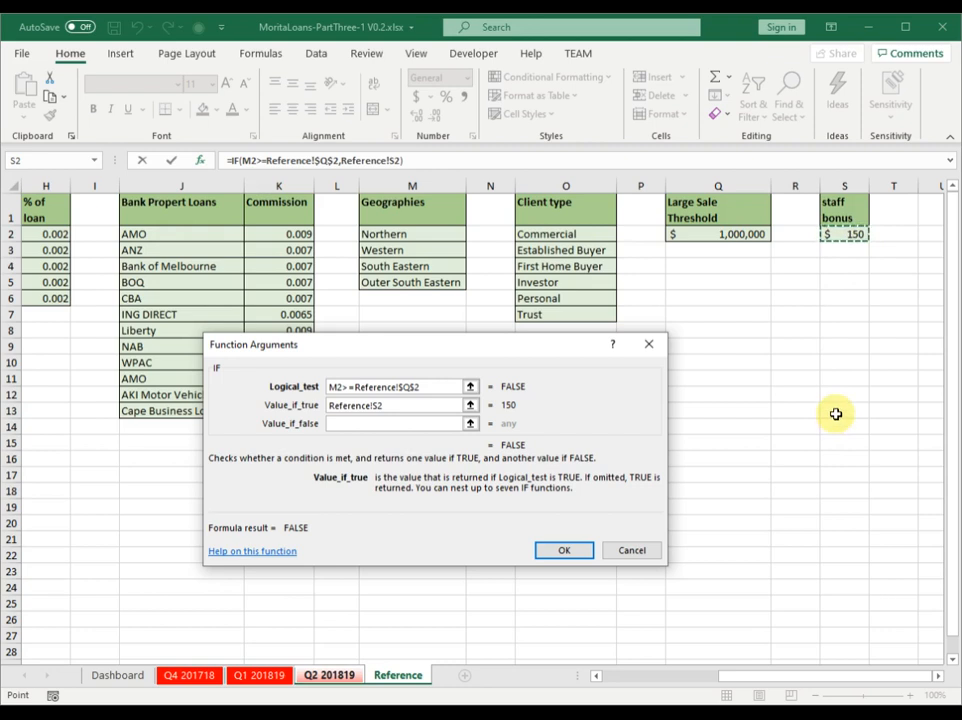
pyautogui.press('F4')
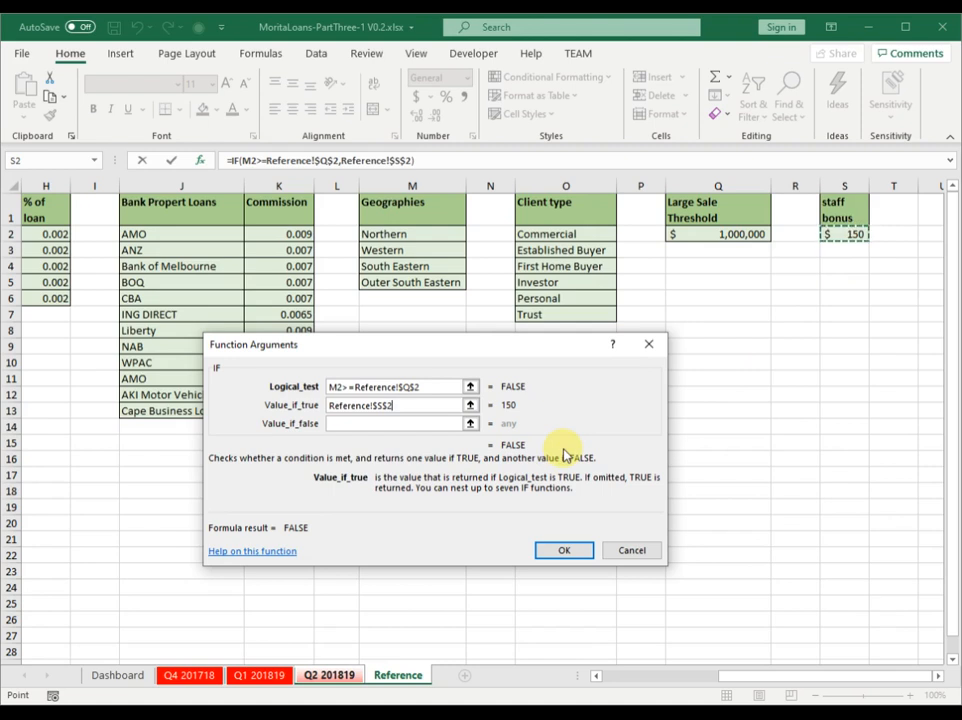
pyautogui.click(367, 424)
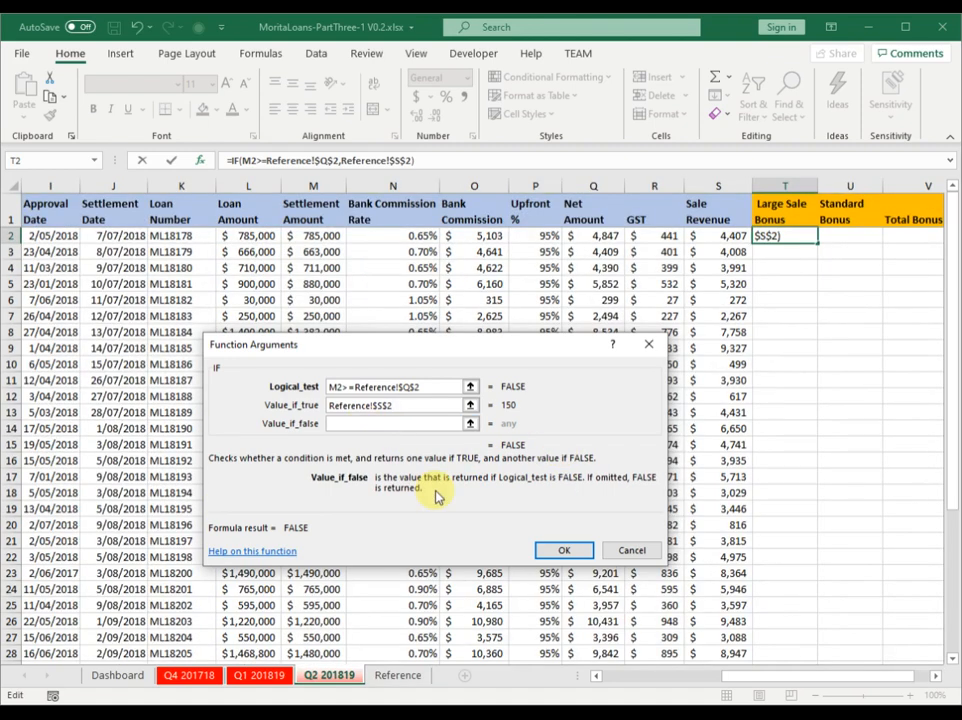
pyautogui.write('0')
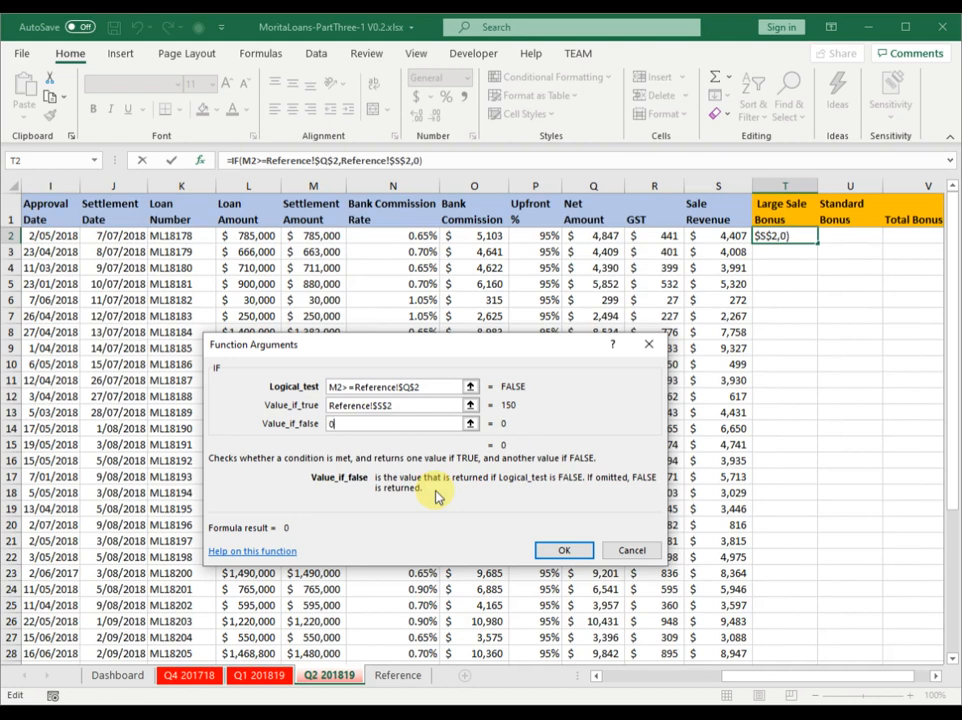
pyautogui.click(564, 550)
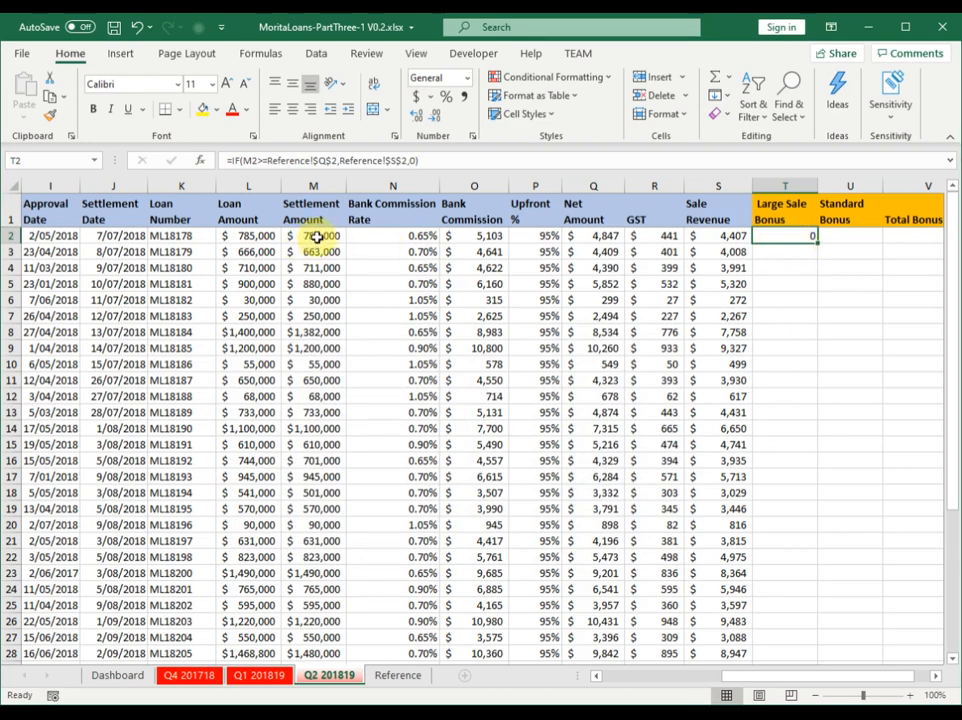
# - Fill the IF formula from T2 down the Large Sale Bonus column and format column T as Accounting
pyautogui.doubleClick(817, 244)
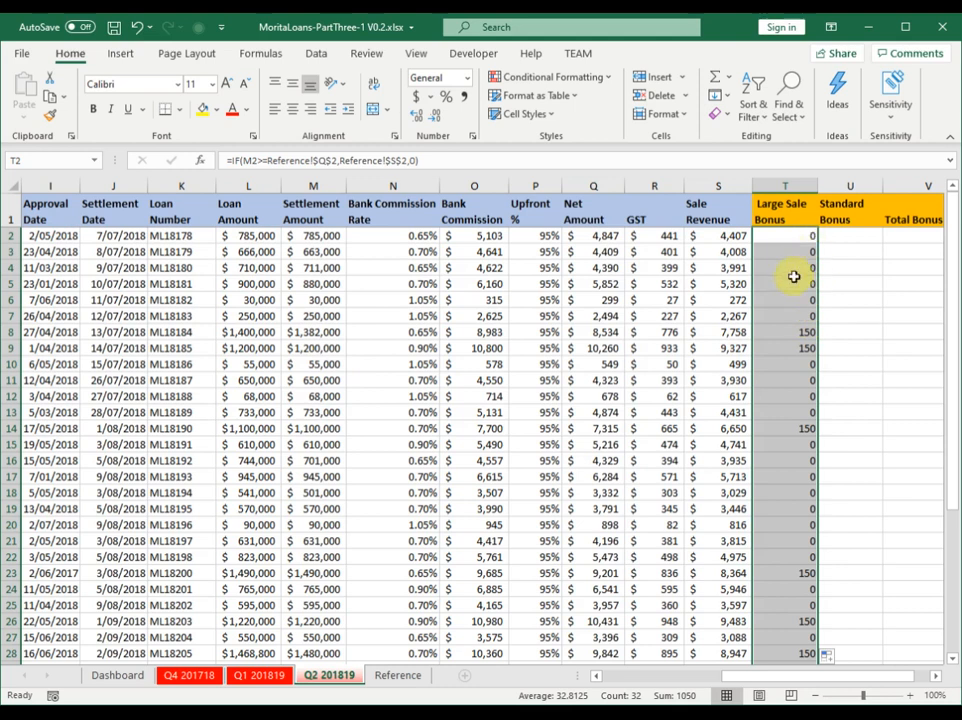
pyautogui.click(790, 186)
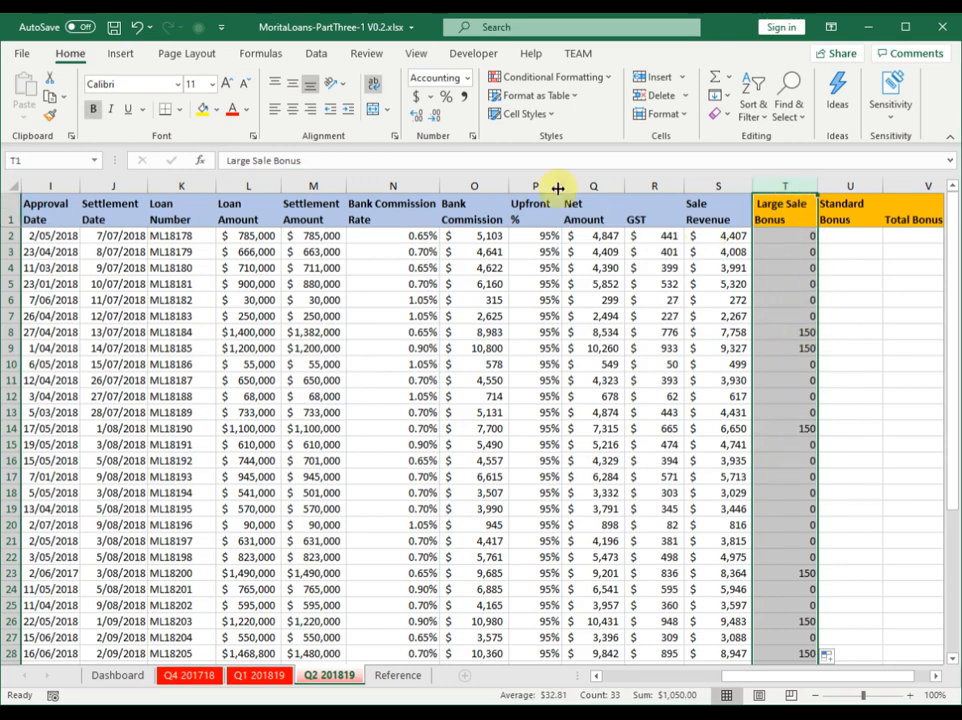
pyautogui.click(467, 77)
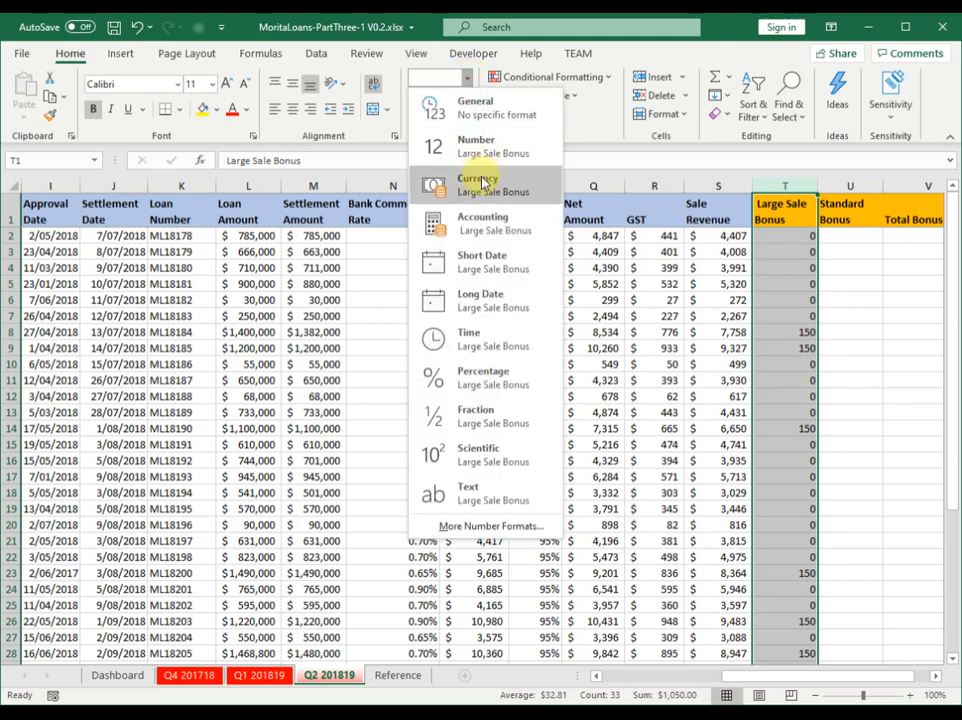
pyautogui.click(485, 224)
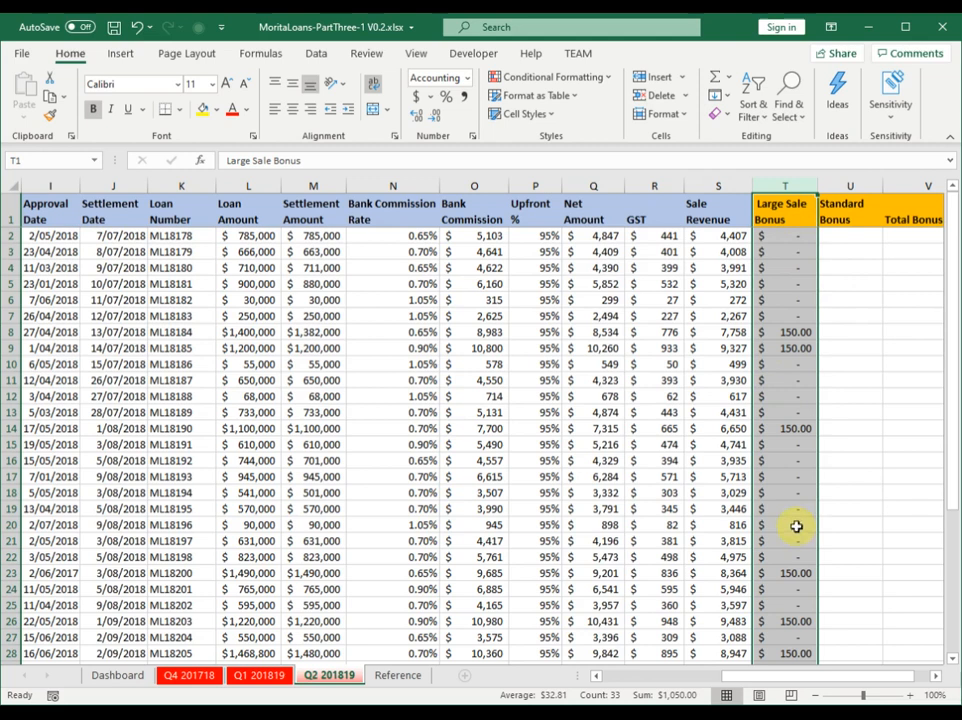
pyautogui.scroll(-4, 796, 526)
pyautogui.scroll(2, 787, 525)
pyautogui.scroll(3, 787, 525)
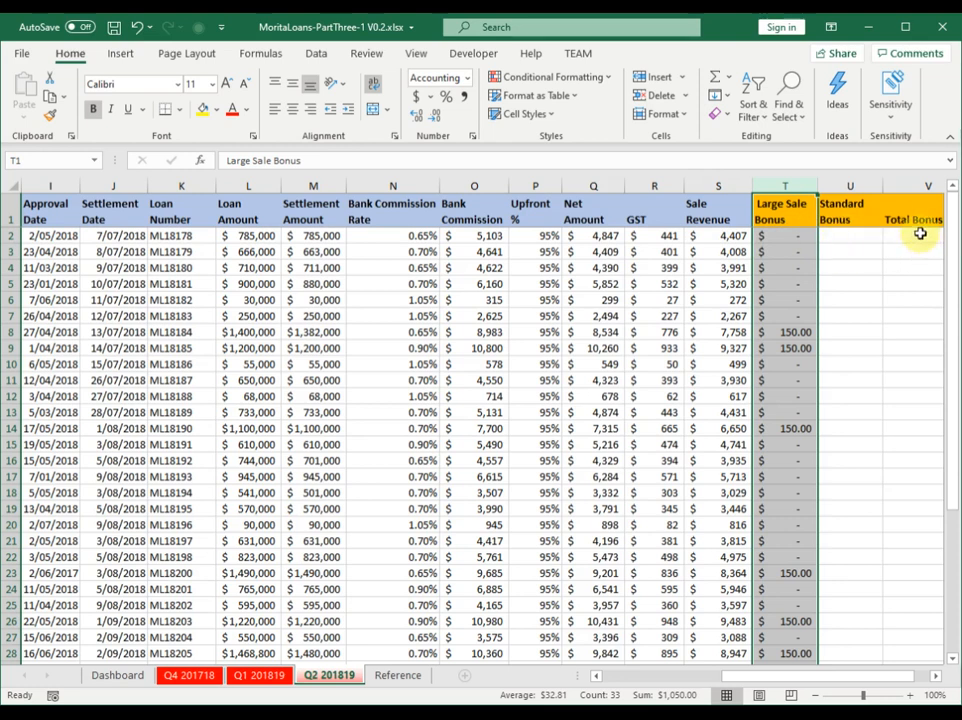
# - Review the IF function arguments of the Large Sale Bonus formula in T2
pyautogui.click(792, 237)
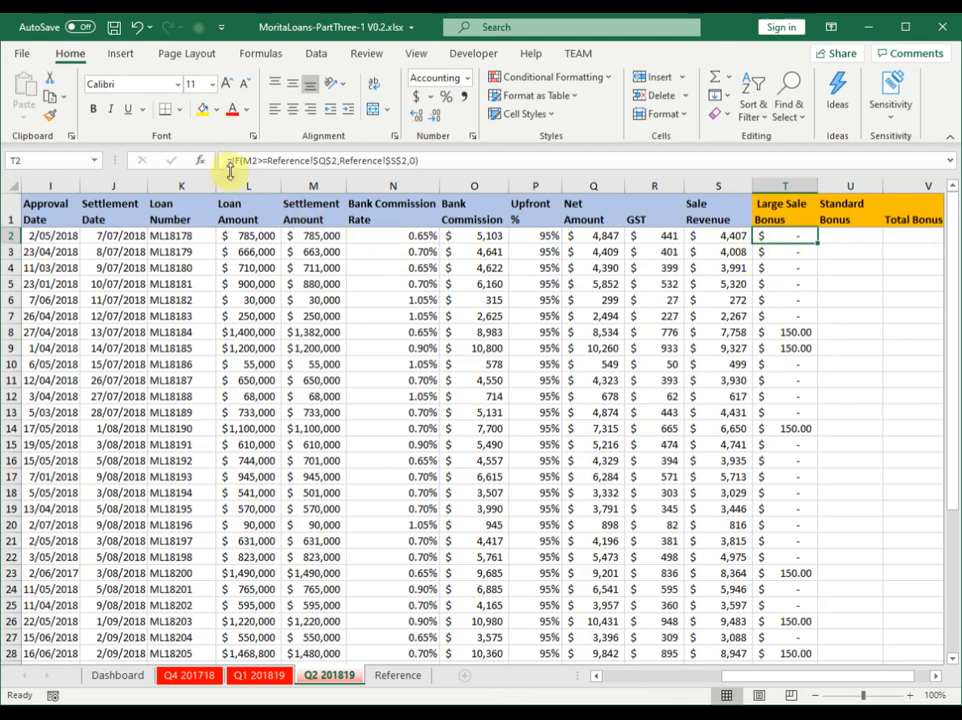
pyautogui.click(201, 164)
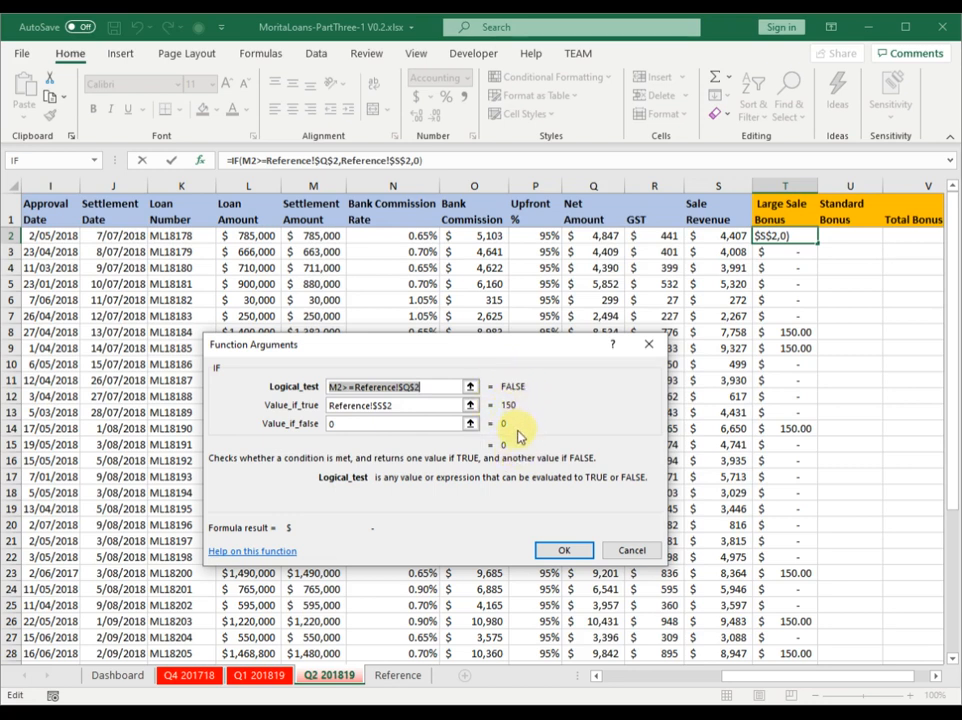
pyautogui.click(567, 549)
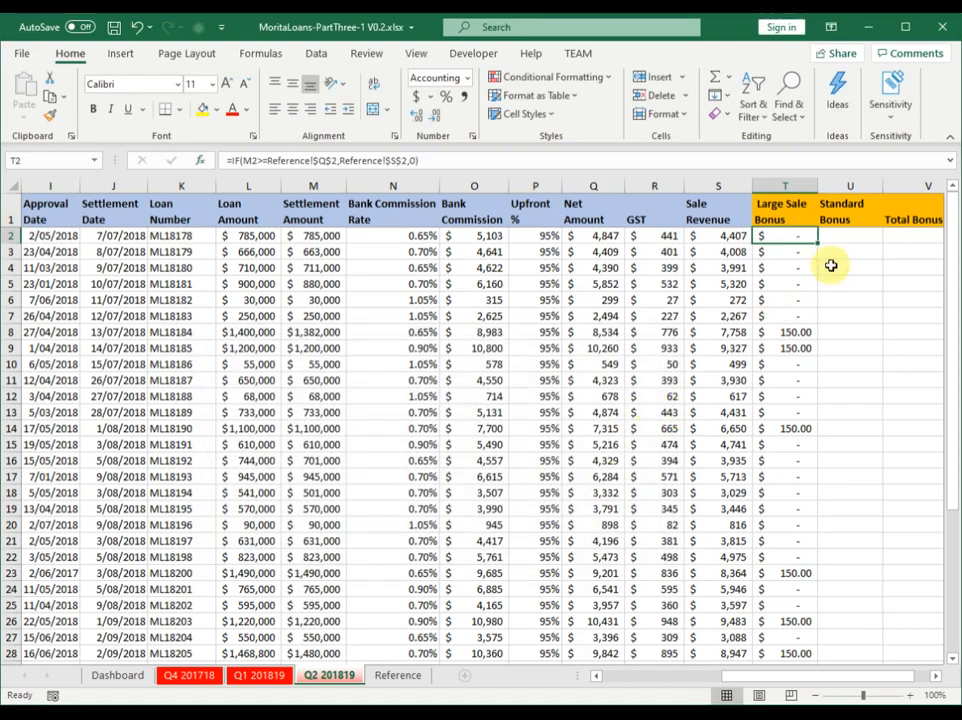
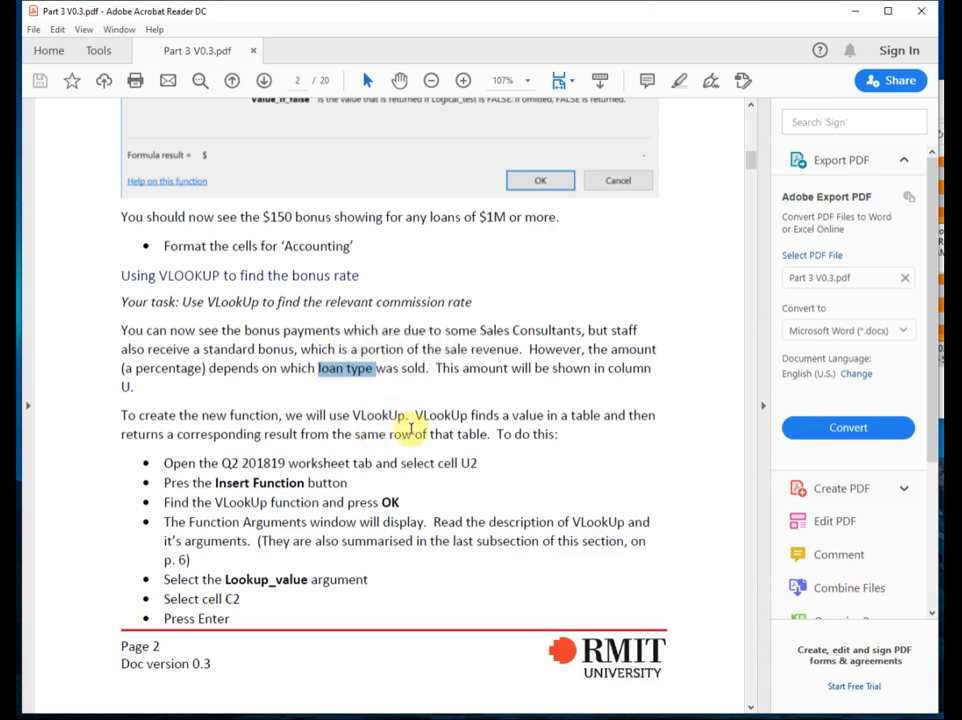
# - Read the VLOOKUP task in the Part 3 PDF, switch back to Excel and examine Loan Type column C on the Q2 201819 sheet
pyautogui.scroll(-1, 410, 430)
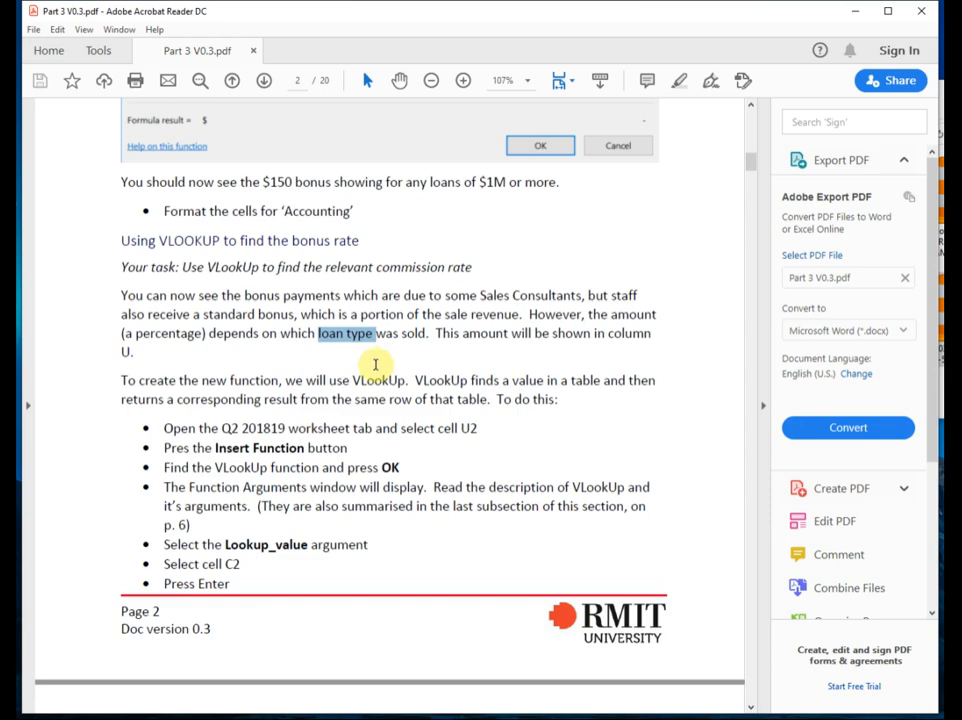
pyautogui.click(530, 718)
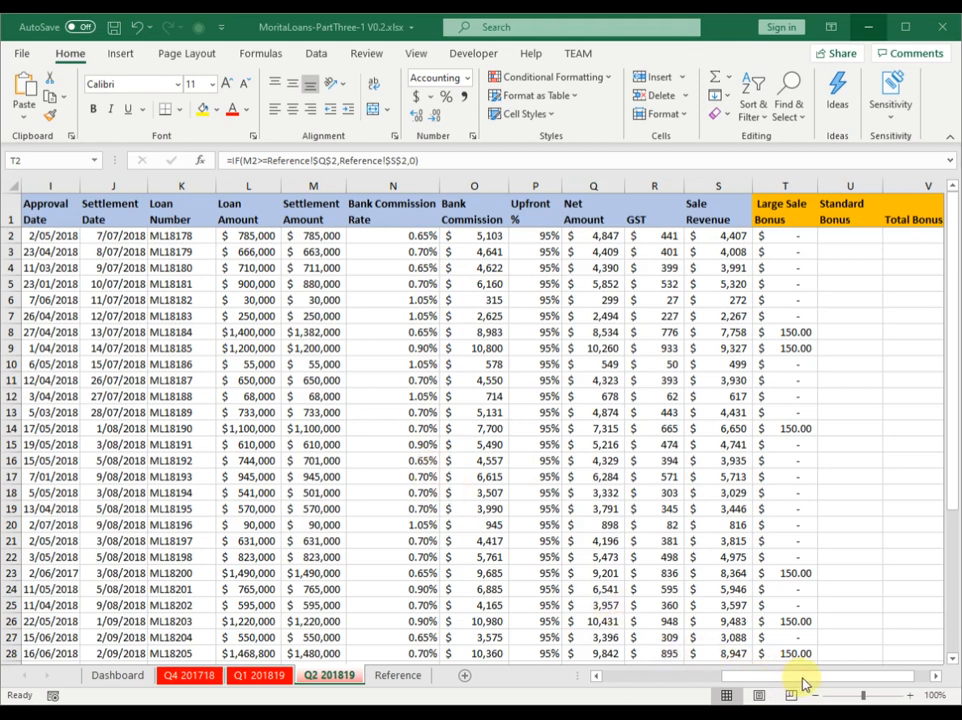
pyautogui.moveTo(732, 683); pyautogui.dragTo(668, 677)
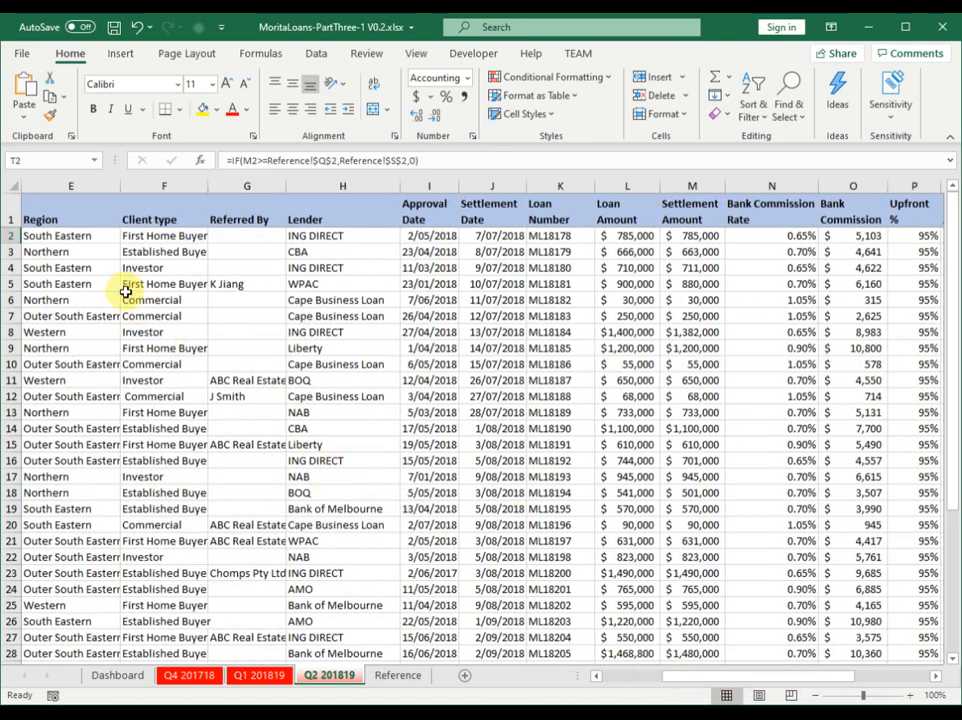
pyautogui.moveTo(698, 684); pyautogui.dragTo(657, 687)
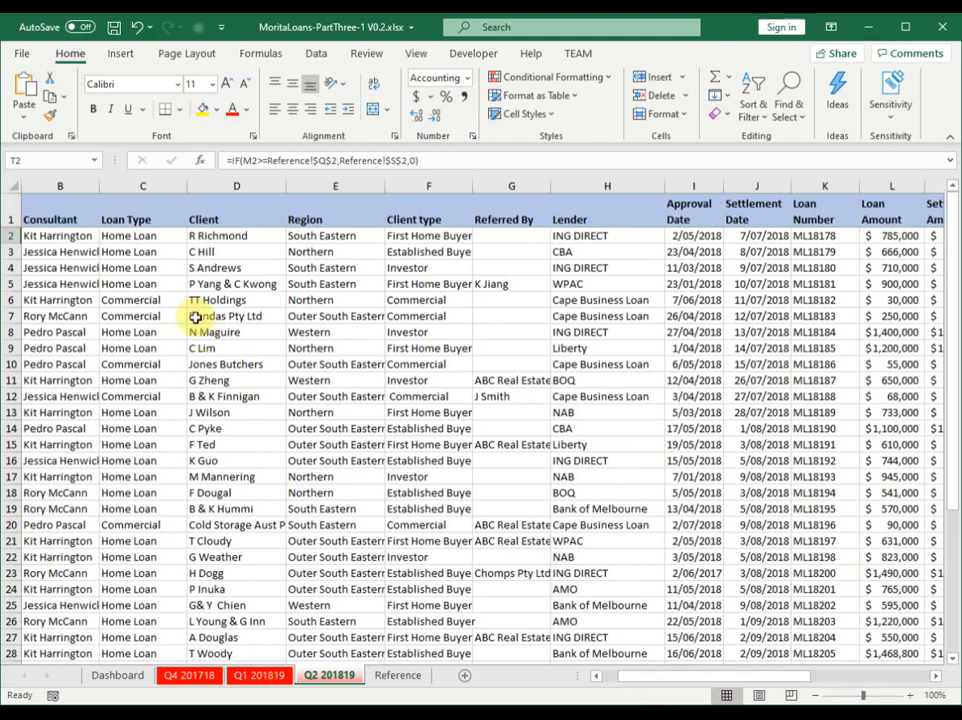
pyautogui.click(143, 186)
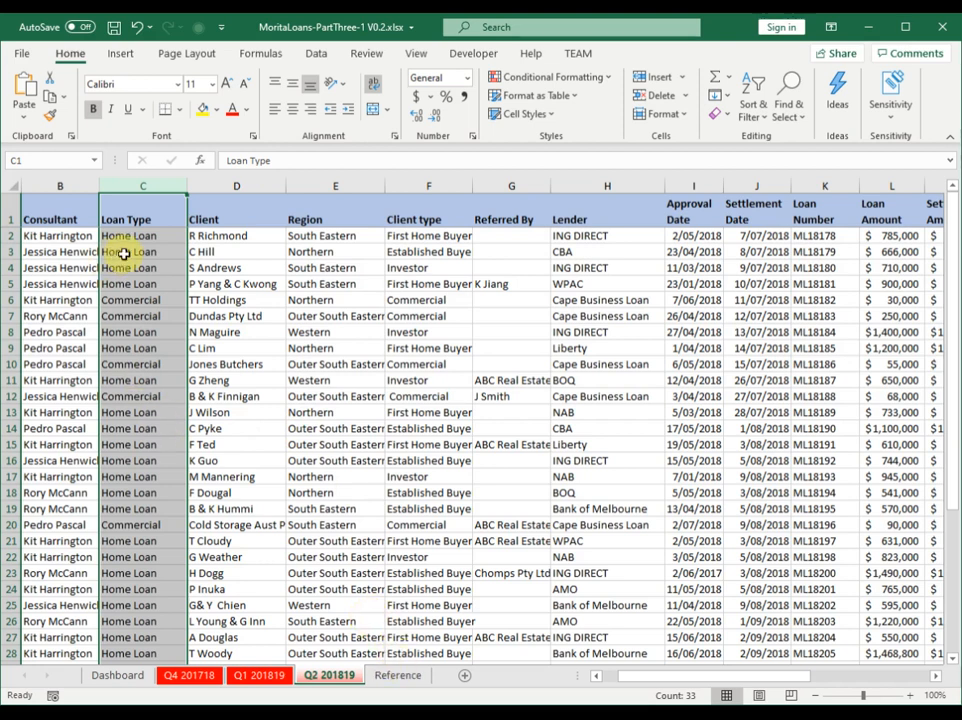
# - Examine the Loan Type and Commission to Salesperson table in D1:E4 of the Reference sheet
pyautogui.click(399, 677)
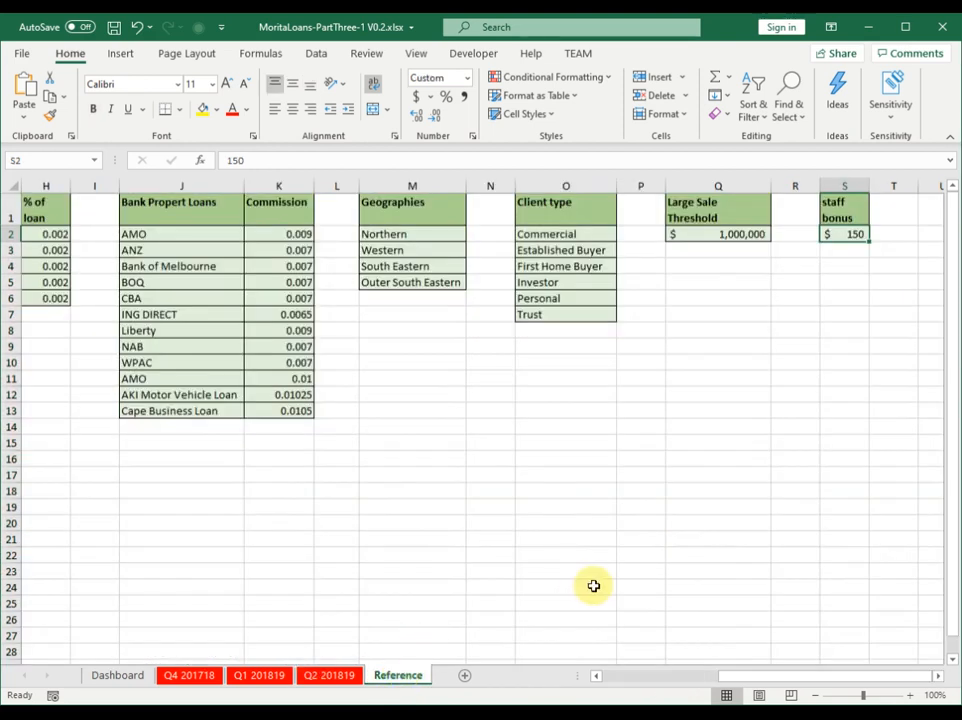
pyautogui.moveTo(726, 677); pyautogui.dragTo(610, 677)
pyautogui.click(300, 209)
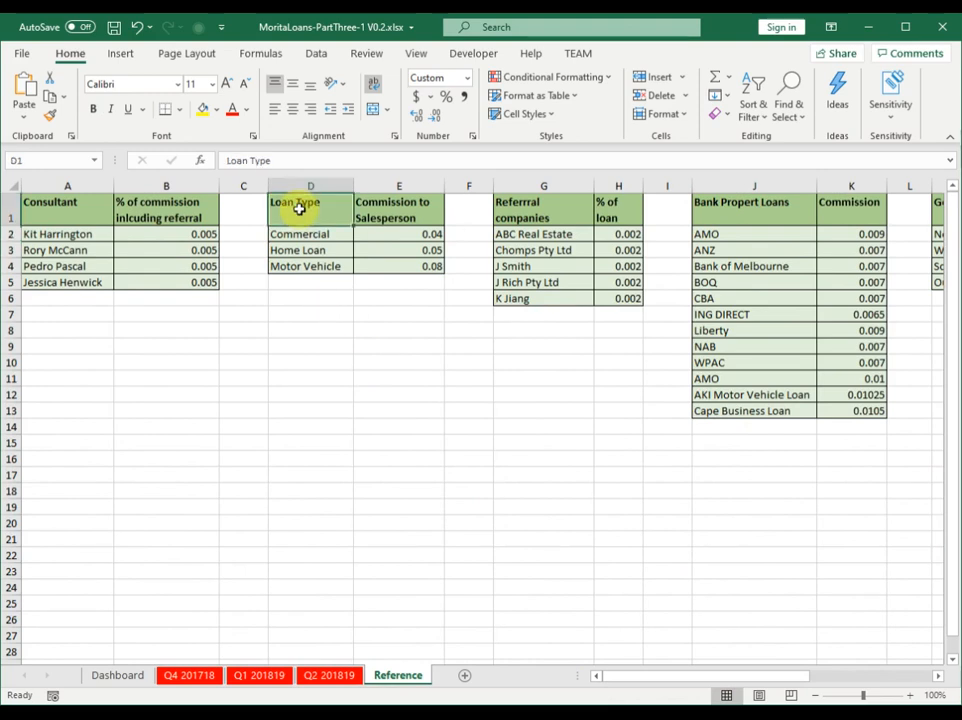
pyautogui.moveTo(296, 216); pyautogui.dragTo(382, 262)
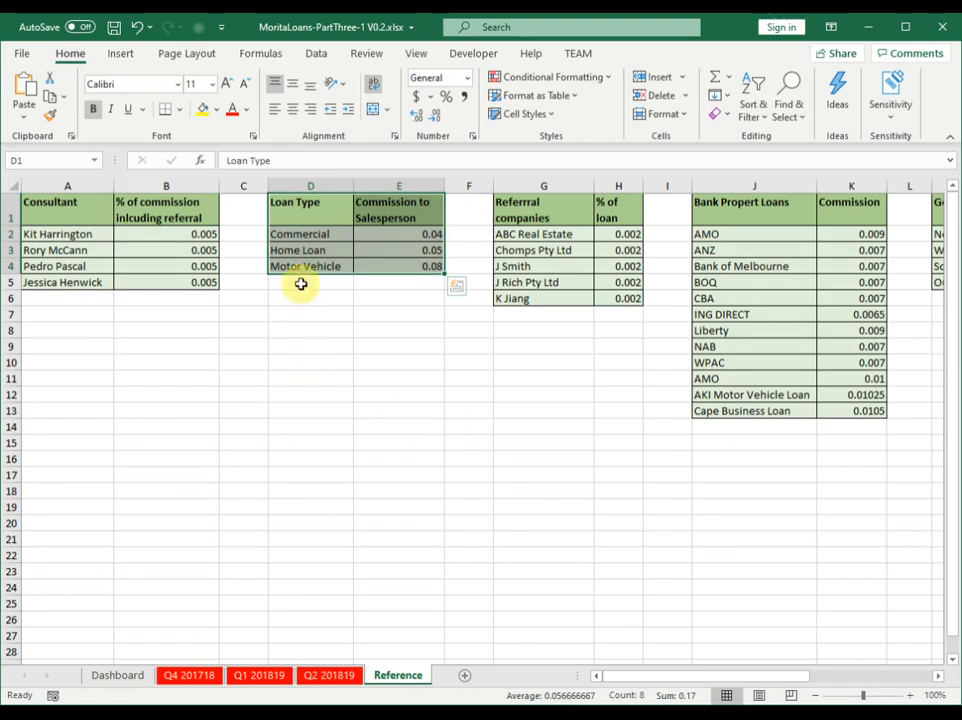
pyautogui.click(313, 184)
pyautogui.click(398, 184)
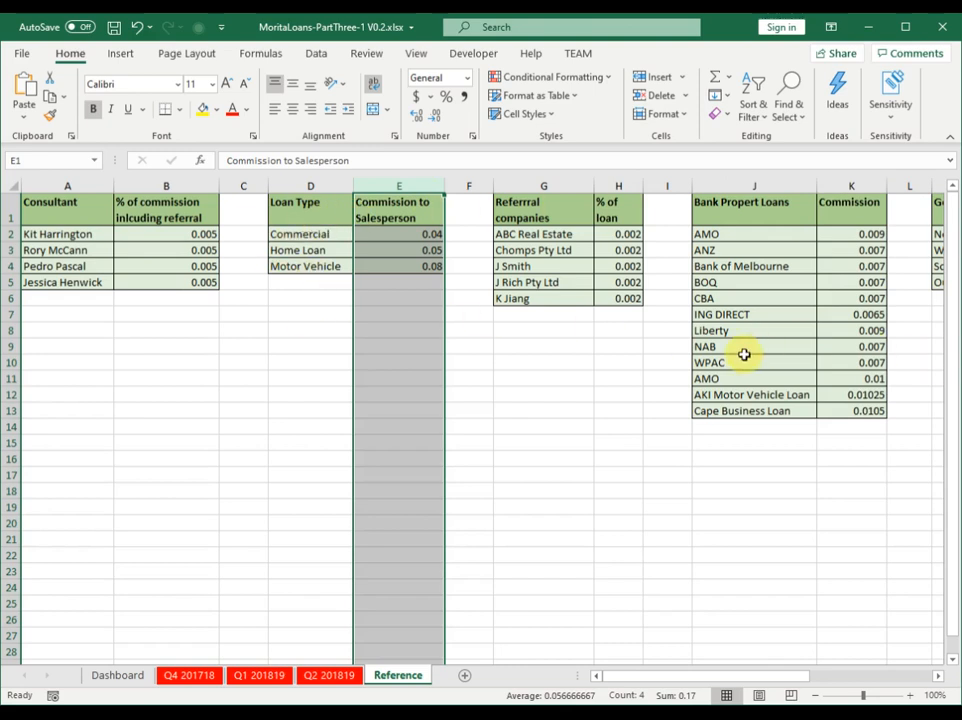
pyautogui.click(300, 236)
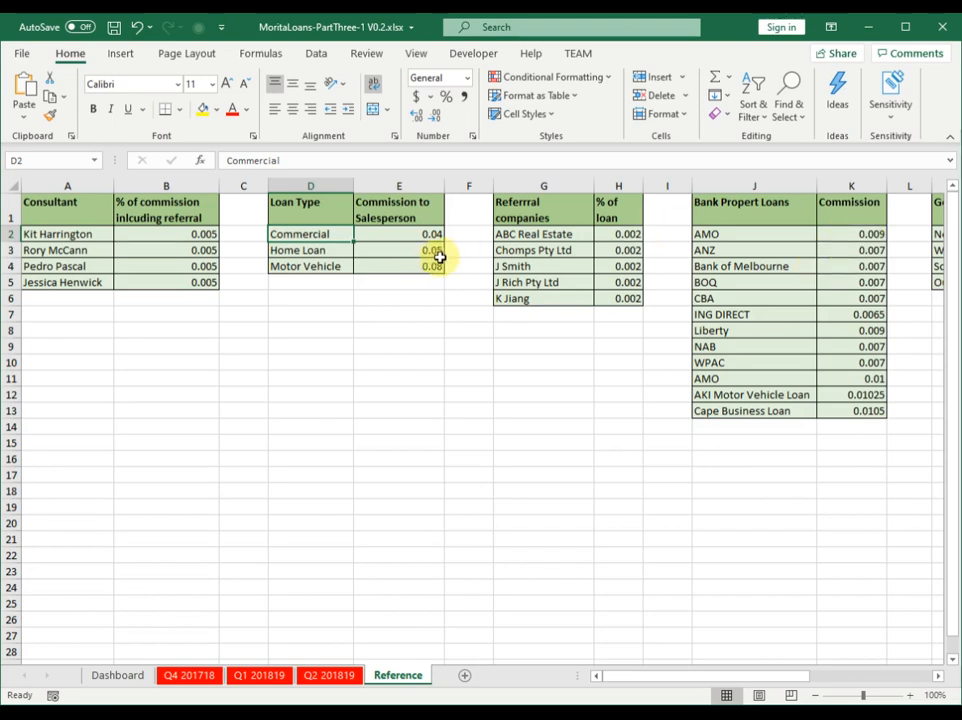
pyautogui.moveTo(313, 236); pyautogui.dragTo(386, 264)
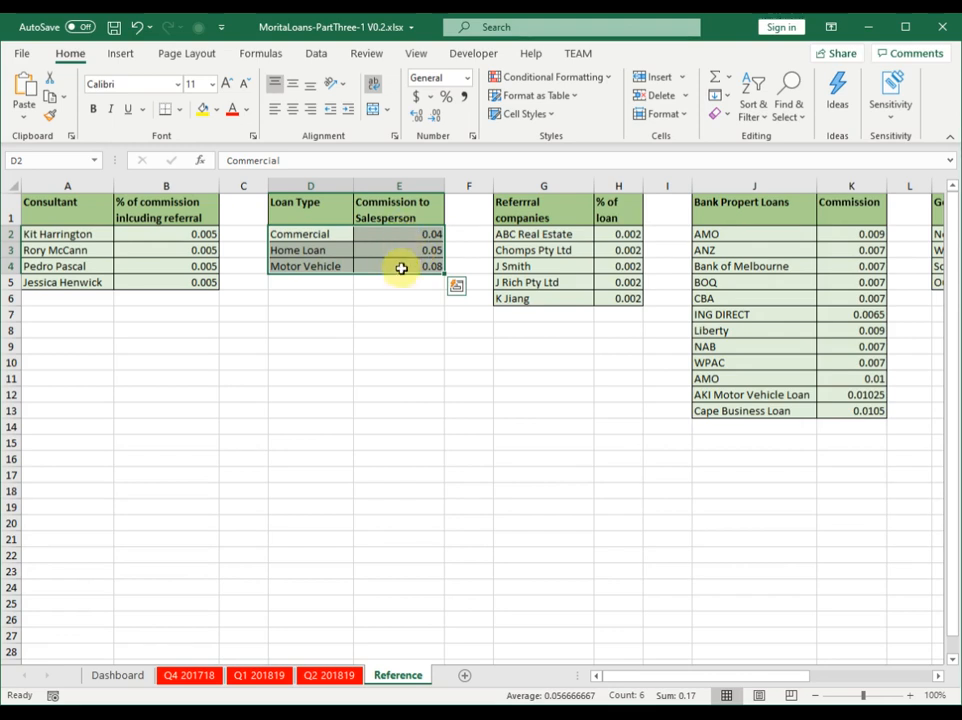
# - Search for the VLOOKUP function and insert it in the Standard Bonus cell U2 of the Q2 201819 sheet
pyautogui.click(322, 678)
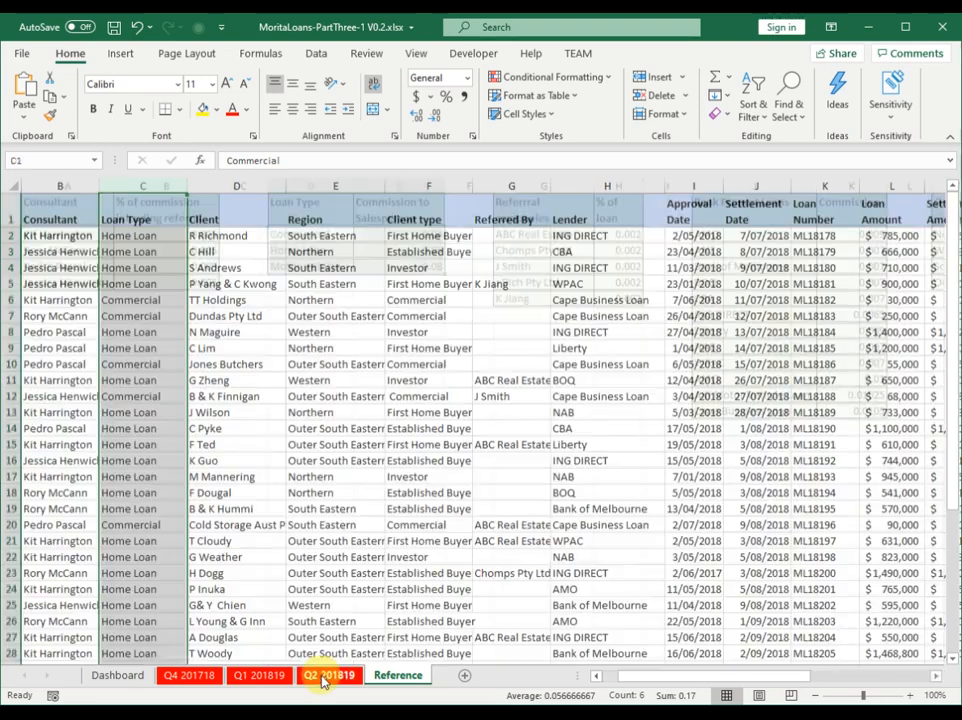
pyautogui.moveTo(640, 678); pyautogui.dragTo(760, 680)
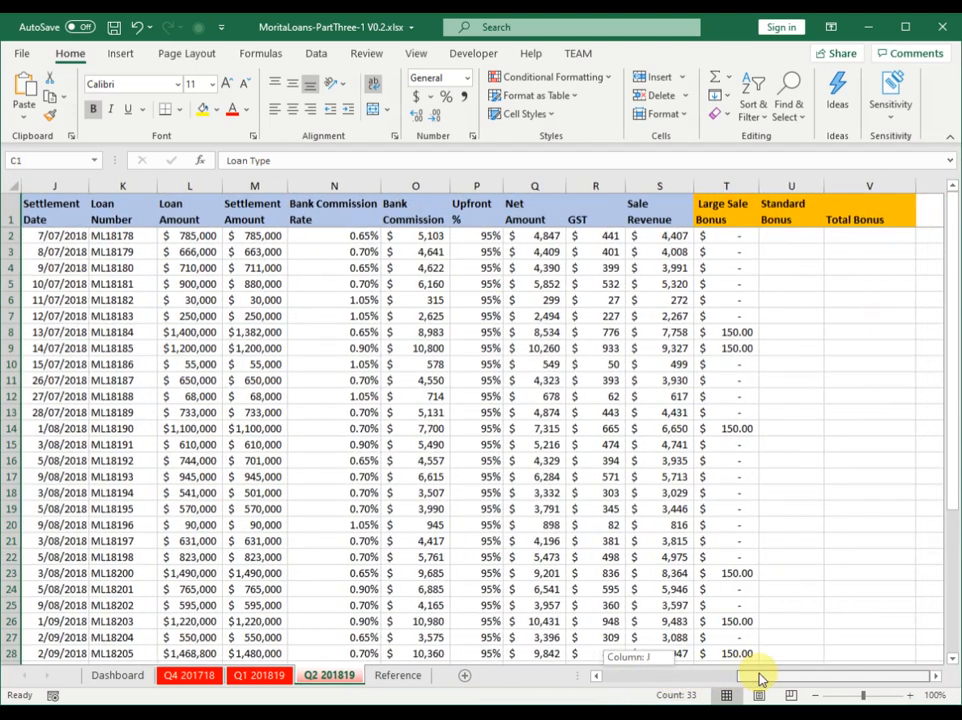
pyautogui.click(777, 240)
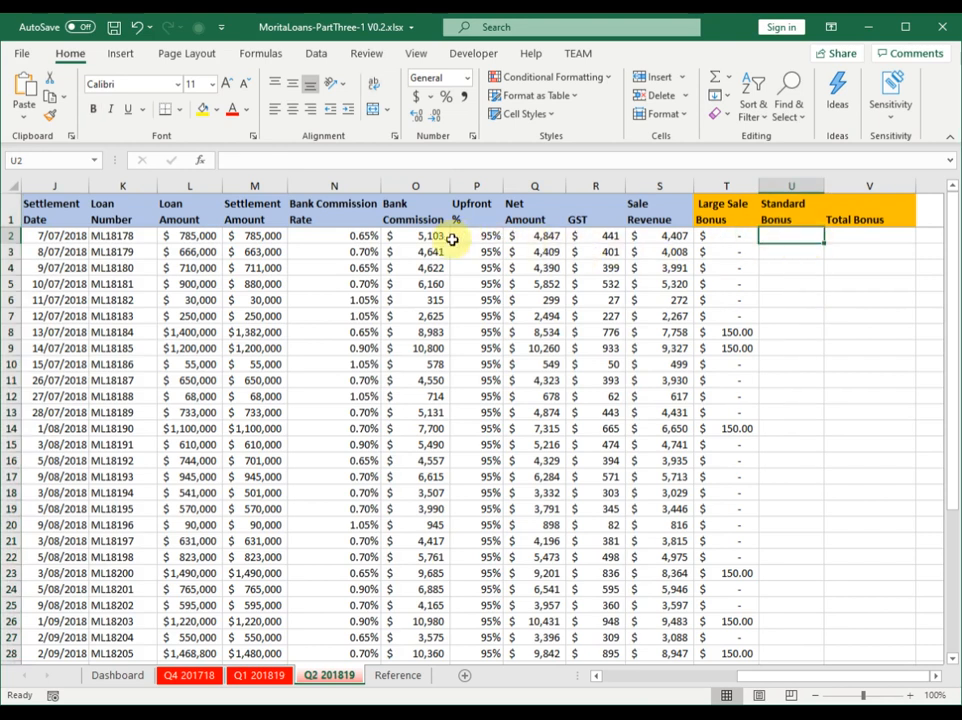
pyautogui.click(200, 162)
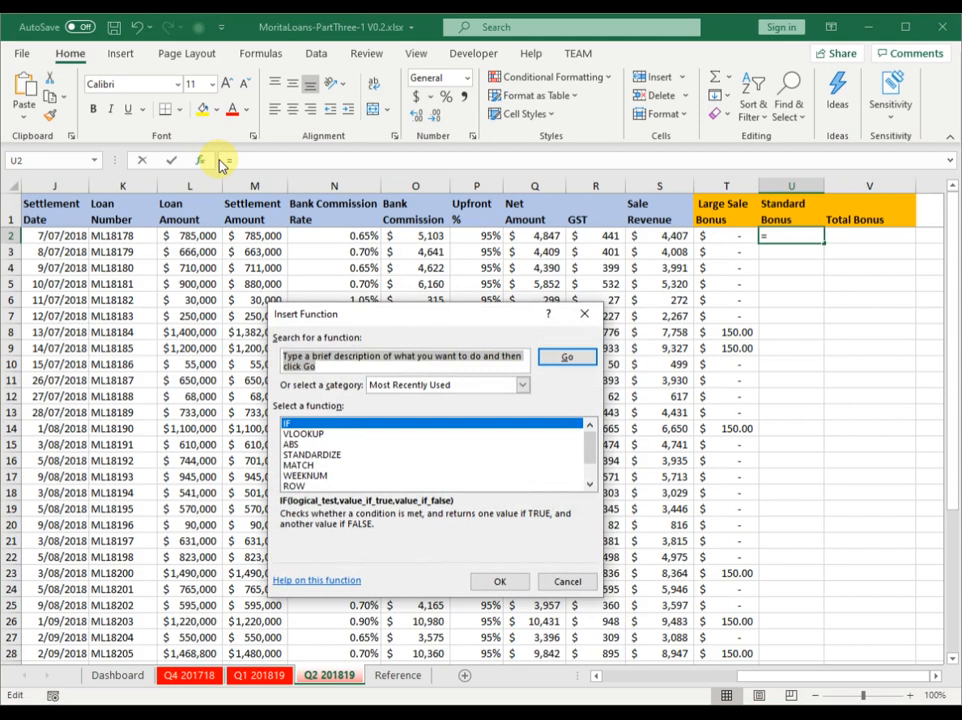
pyautogui.write('vlooku')
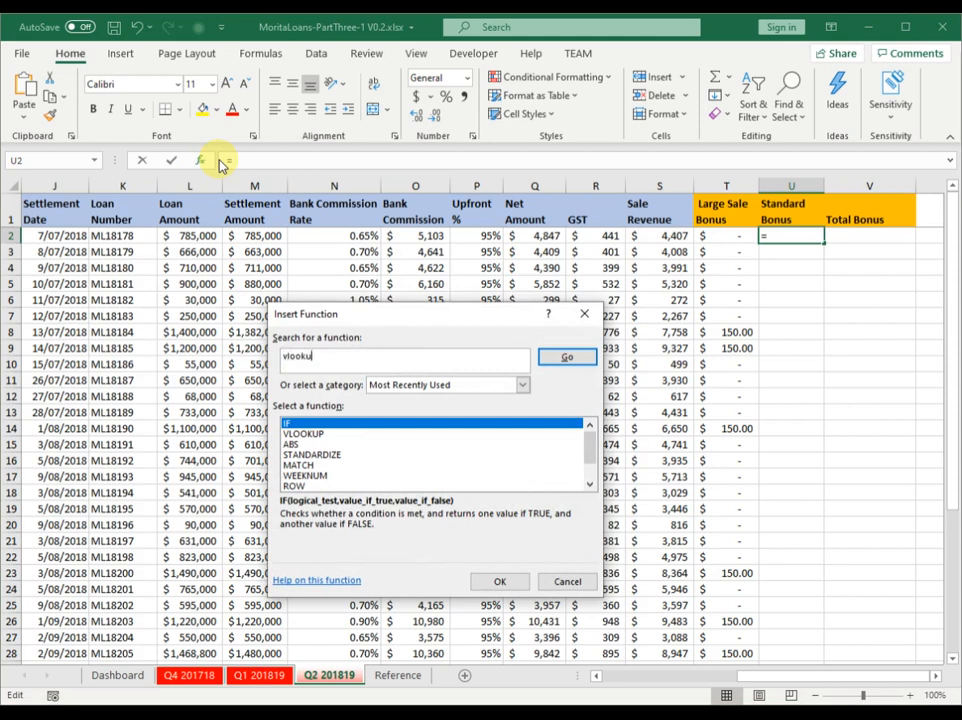
pyautogui.write('p')
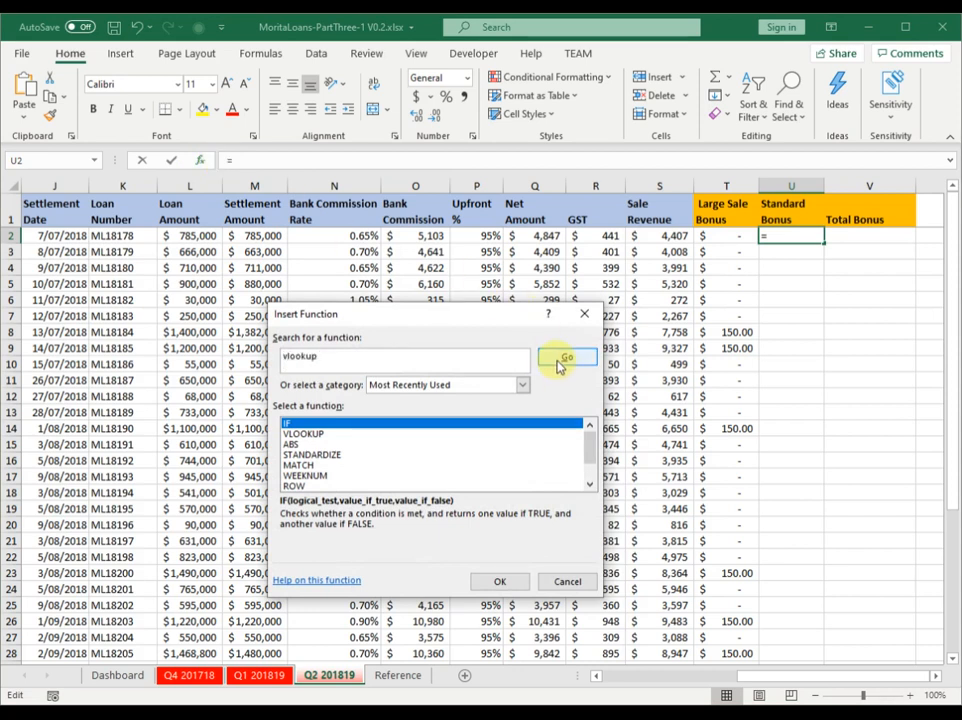
pyautogui.click(560, 360)
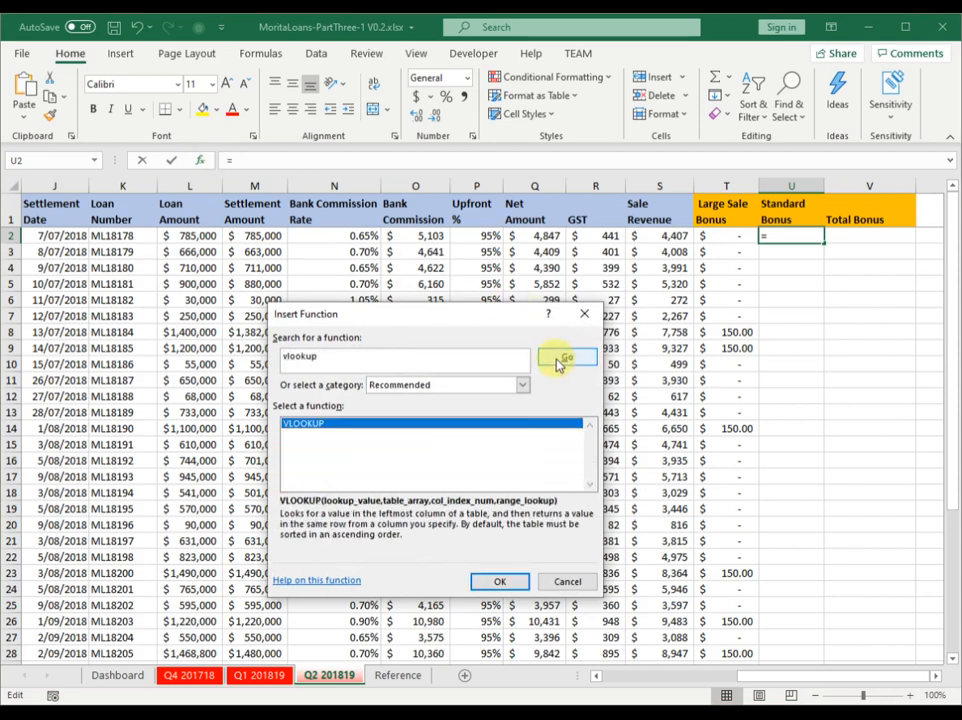
pyautogui.doubleClick(369, 428)
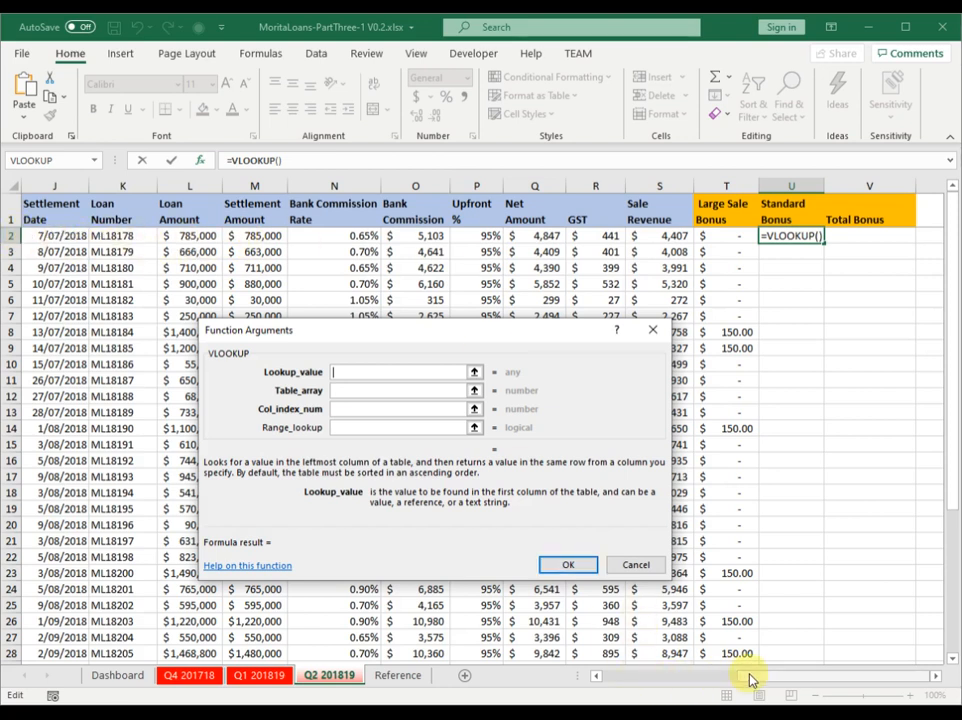
# - Set the VLOOKUP's lookup value to the Loan Type cell C2
pyautogui.moveTo(755, 681); pyautogui.dragTo(678, 689)
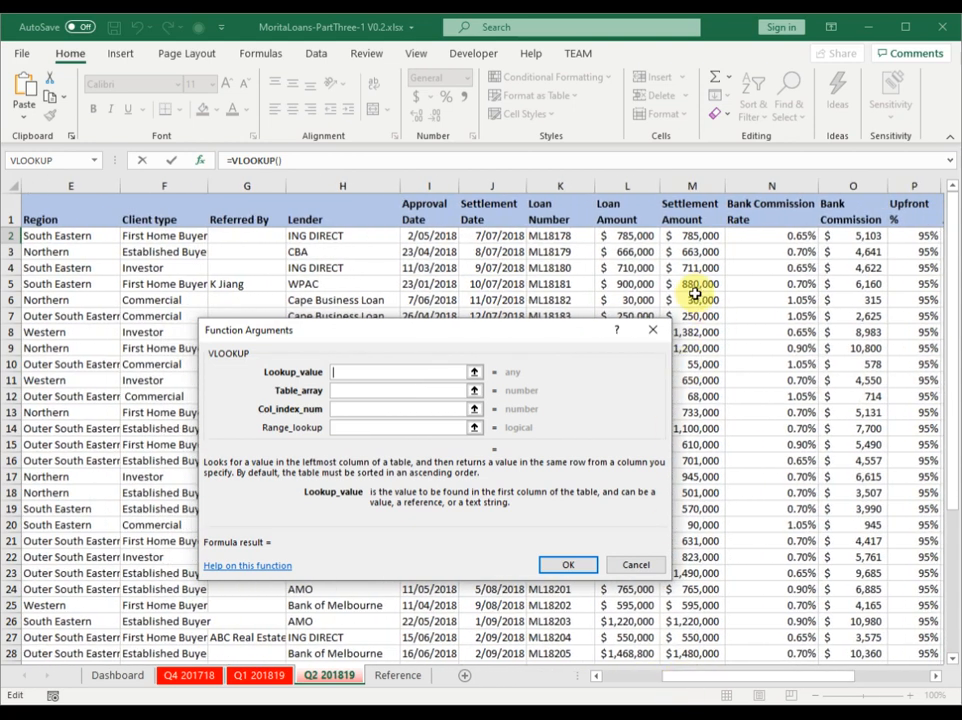
pyautogui.moveTo(688, 683); pyautogui.dragTo(628, 692)
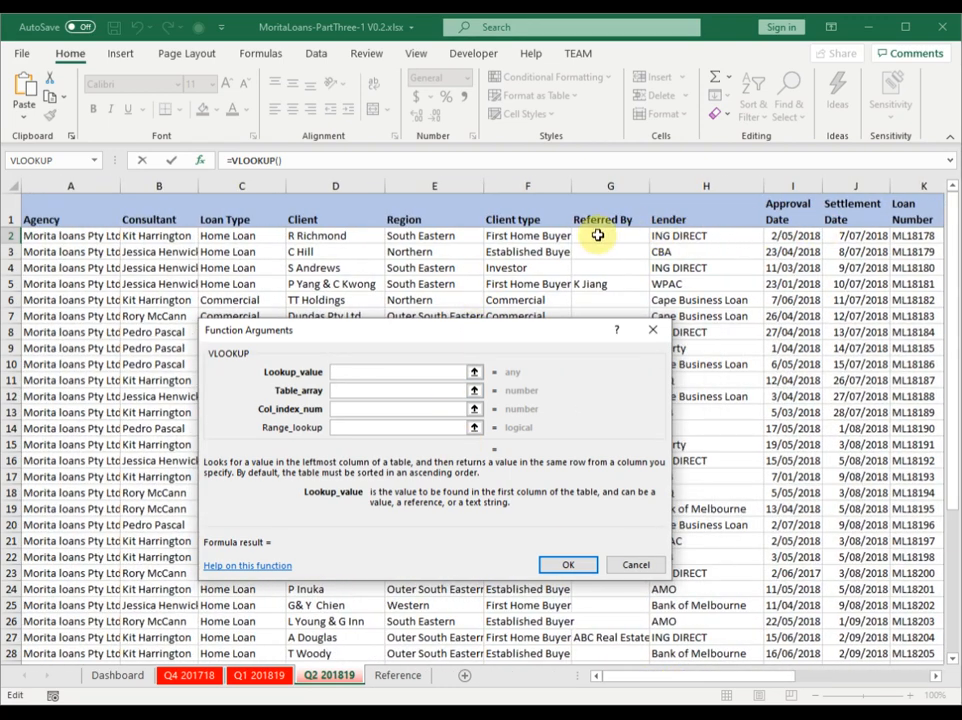
pyautogui.click(228, 236)
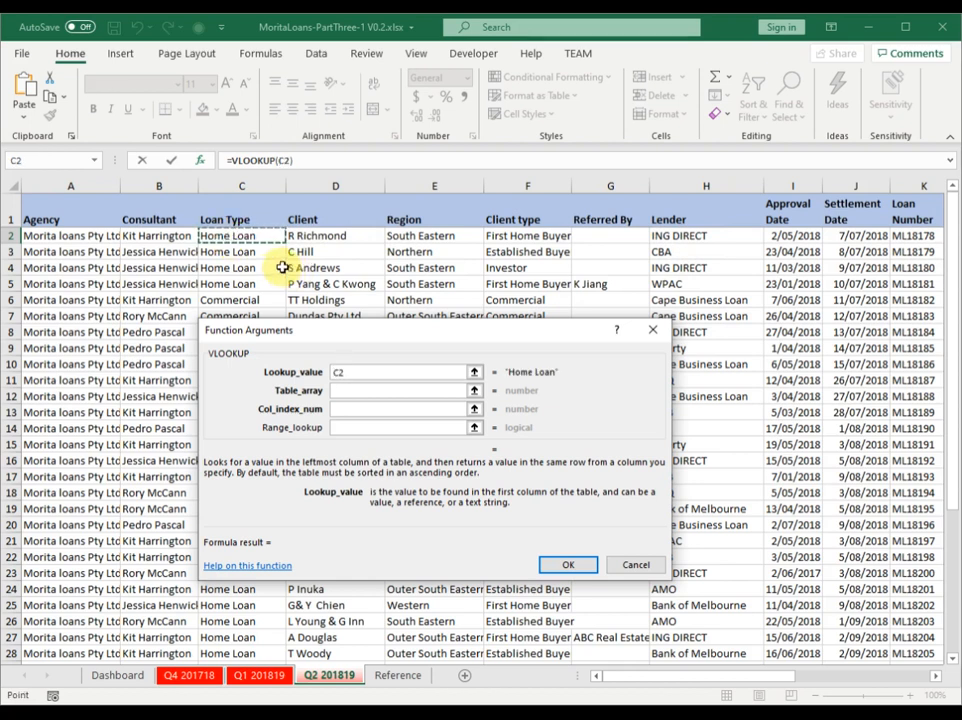
pyautogui.moveTo(230, 237); pyautogui.dragTo(235, 284)
pyautogui.click(230, 236)
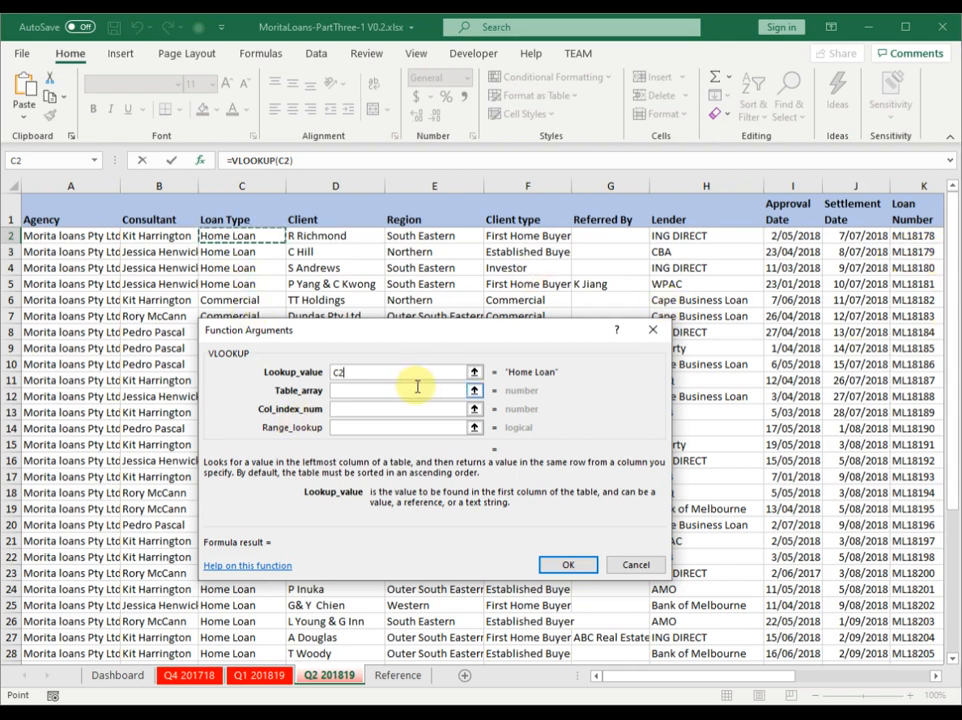
# - Set the VLOOKUP's table array to the loan type commission range D2:E4 on the Reference sheet as an absolute reference
pyautogui.click(343, 390)
pyautogui.click(343, 390)
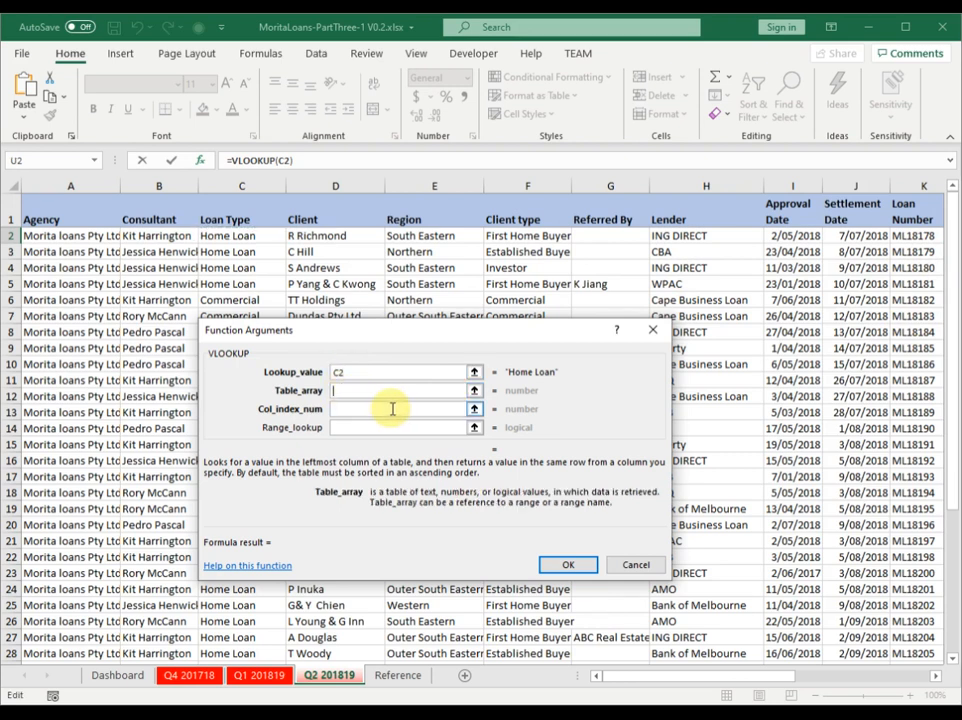
pyautogui.click(405, 677)
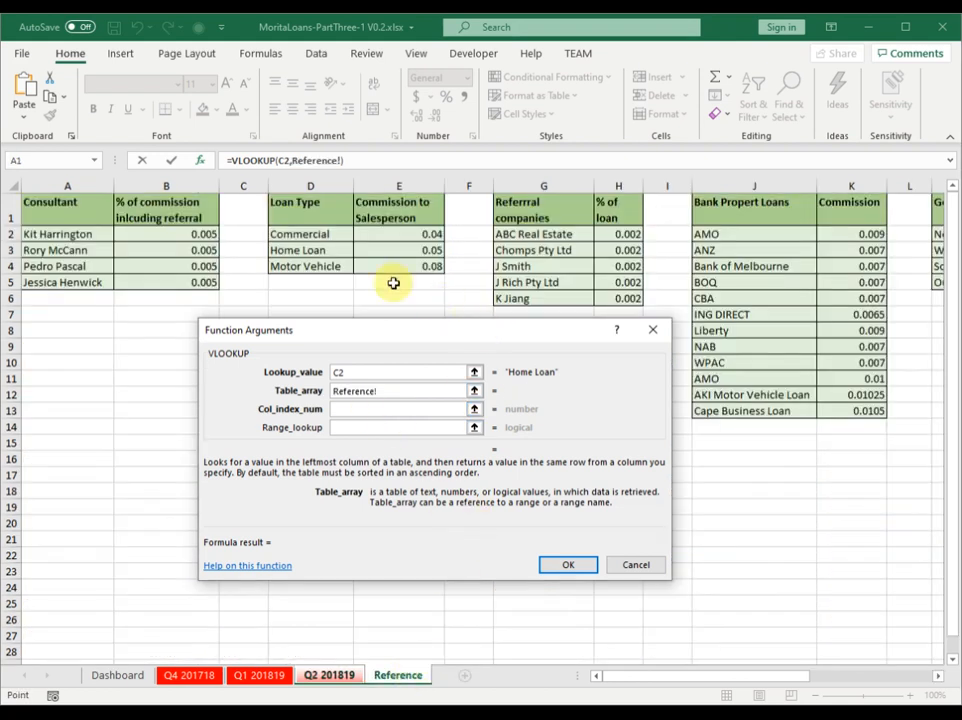
pyautogui.moveTo(298, 234); pyautogui.dragTo(401, 266)
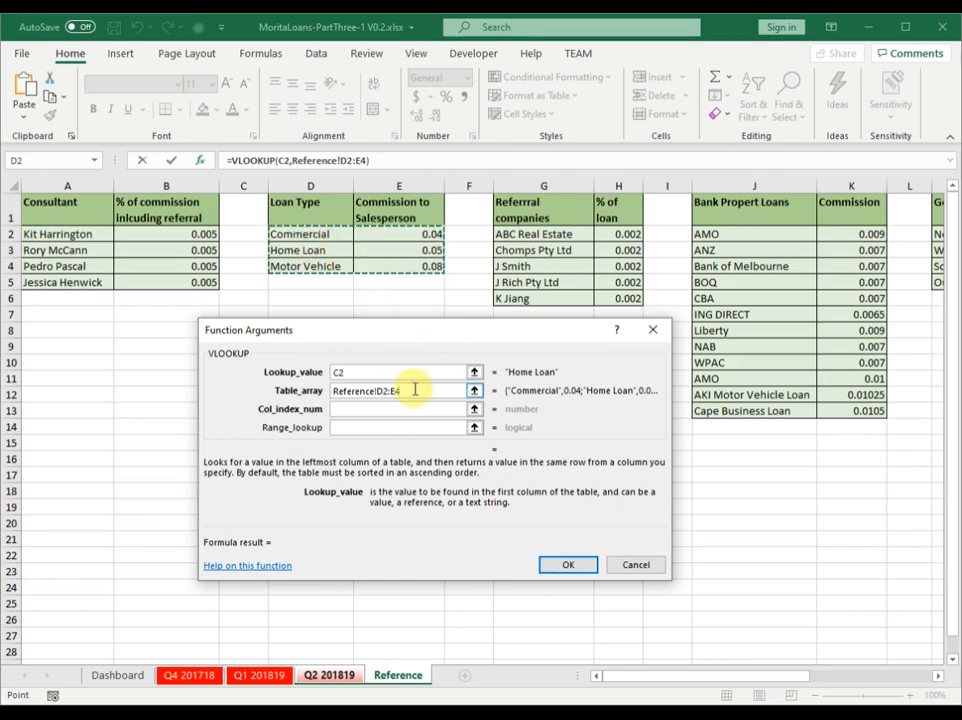
pyautogui.press('F4')
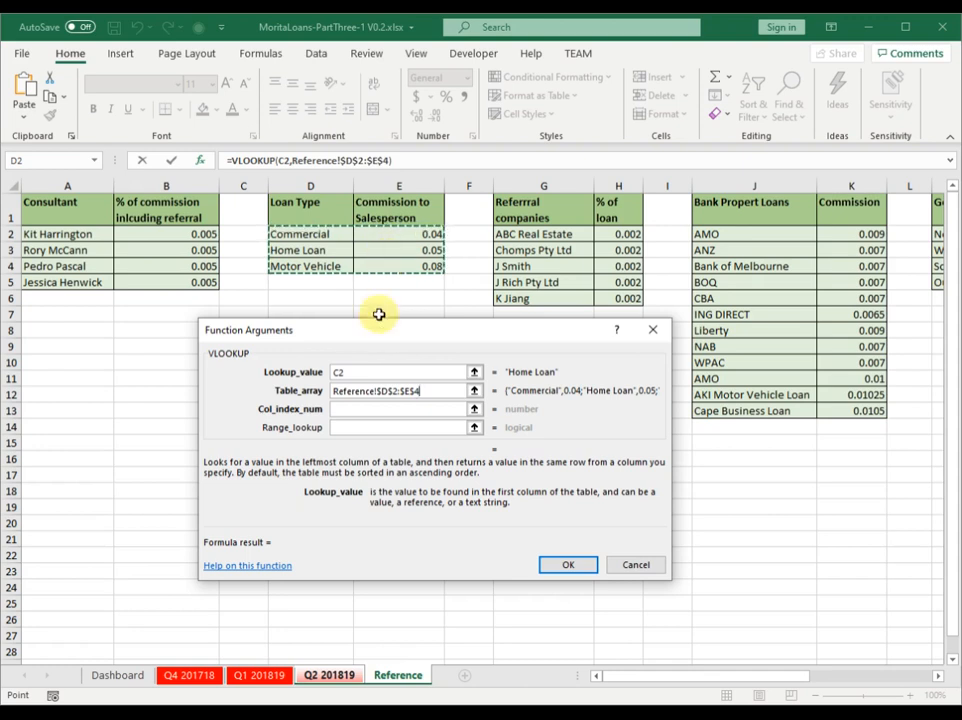
# - Complete the VLOOKUP with column index 2 and range lookup false, and fill it down the Standard Bonus column
pyautogui.click(358, 406)
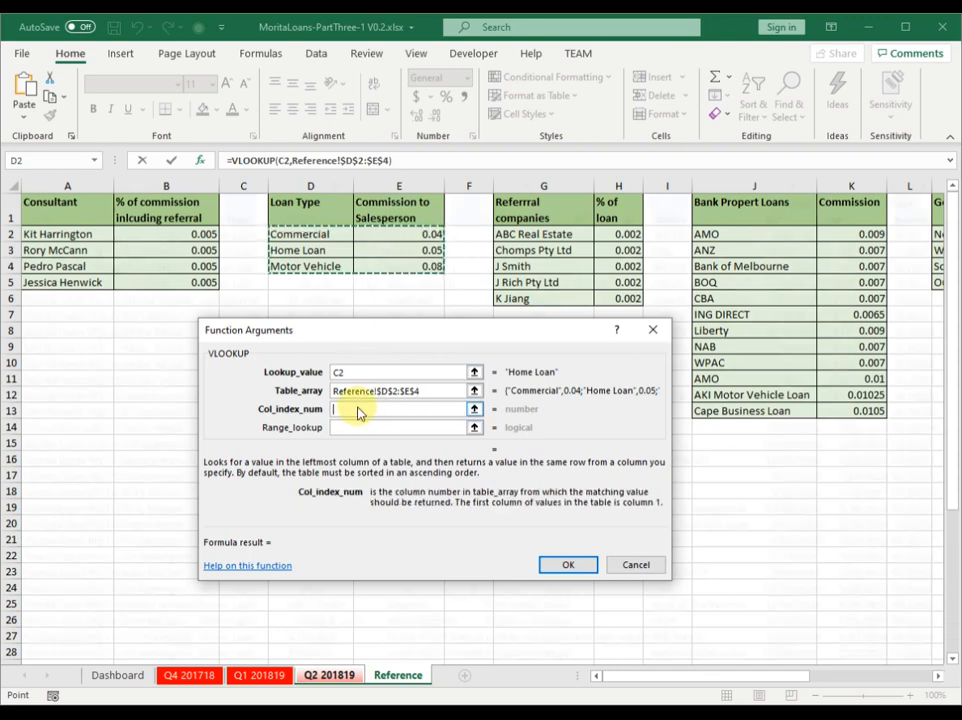
pyautogui.write('2')
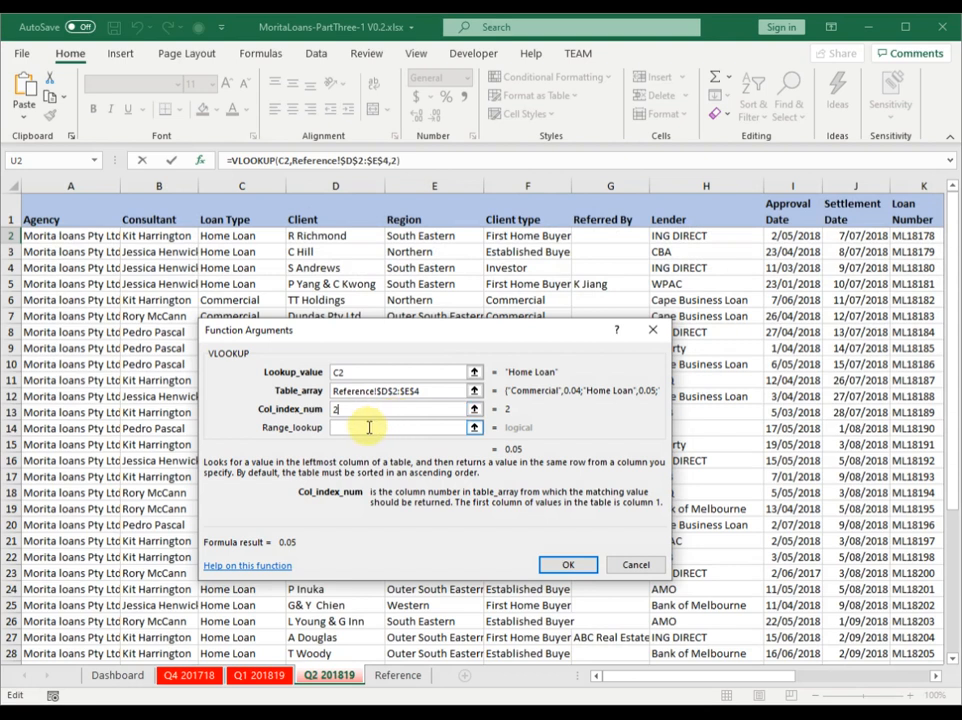
pyautogui.click(365, 428)
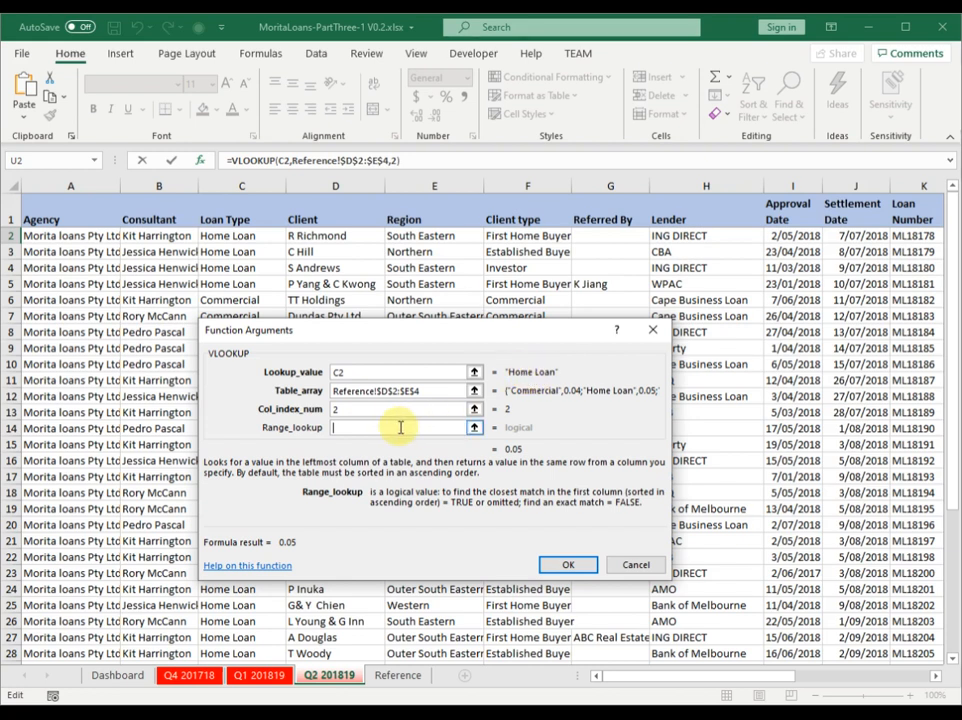
pyautogui.write('fals')
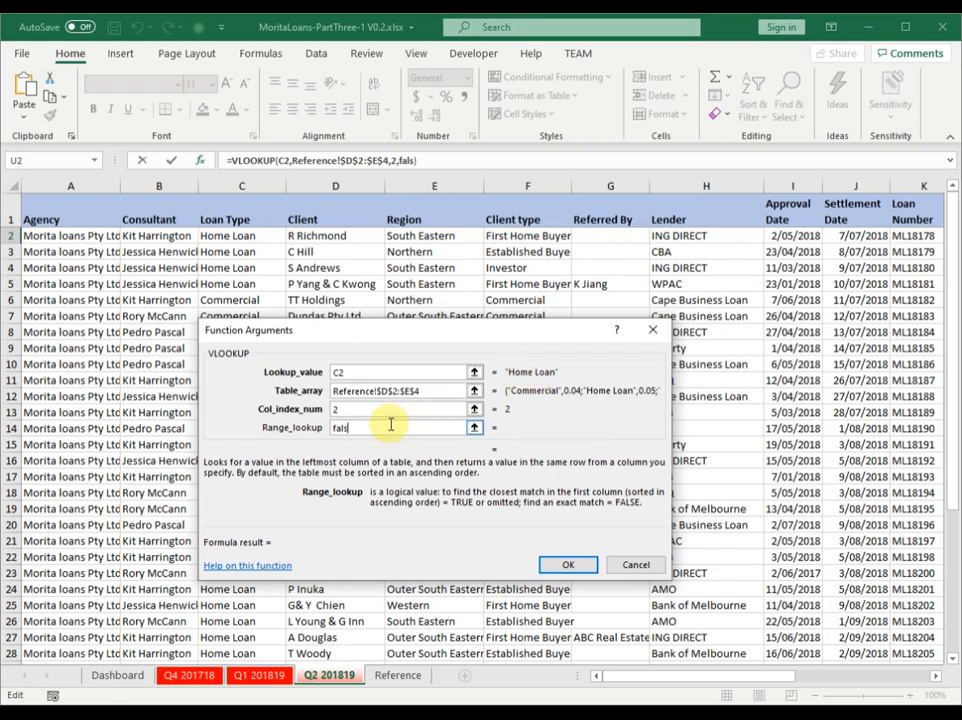
pyautogui.write('e')
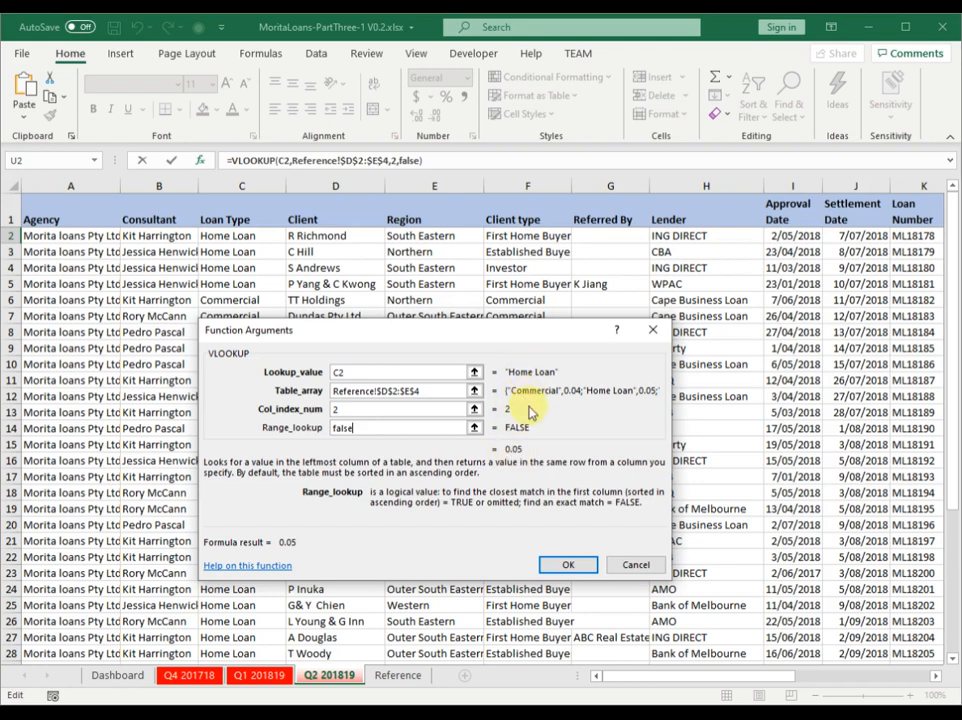
pyautogui.click(565, 567)
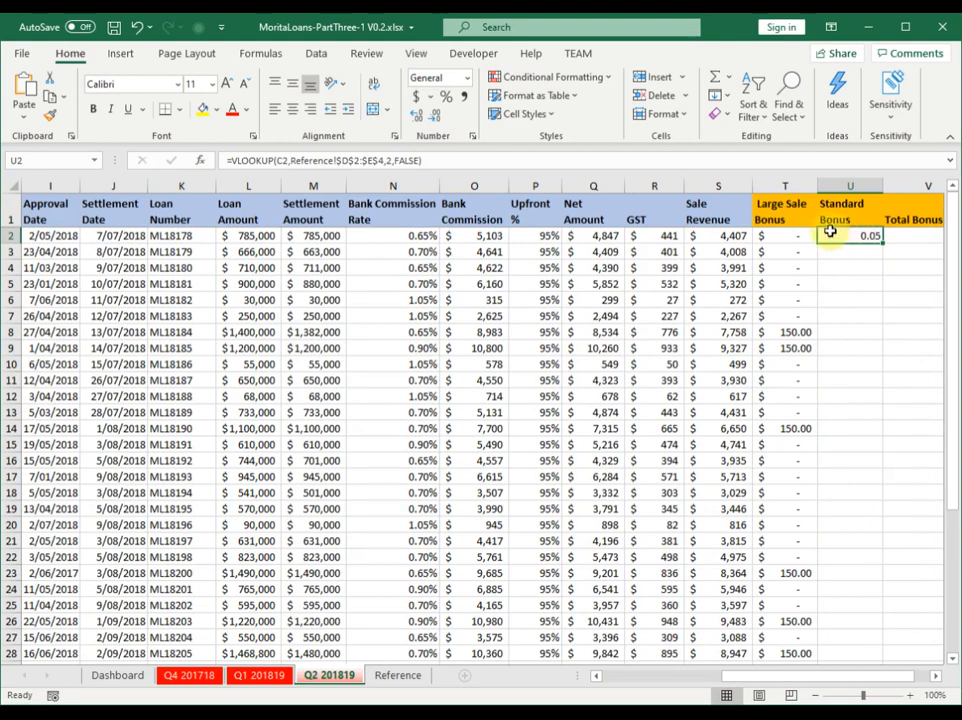
pyautogui.doubleClick(885, 243)
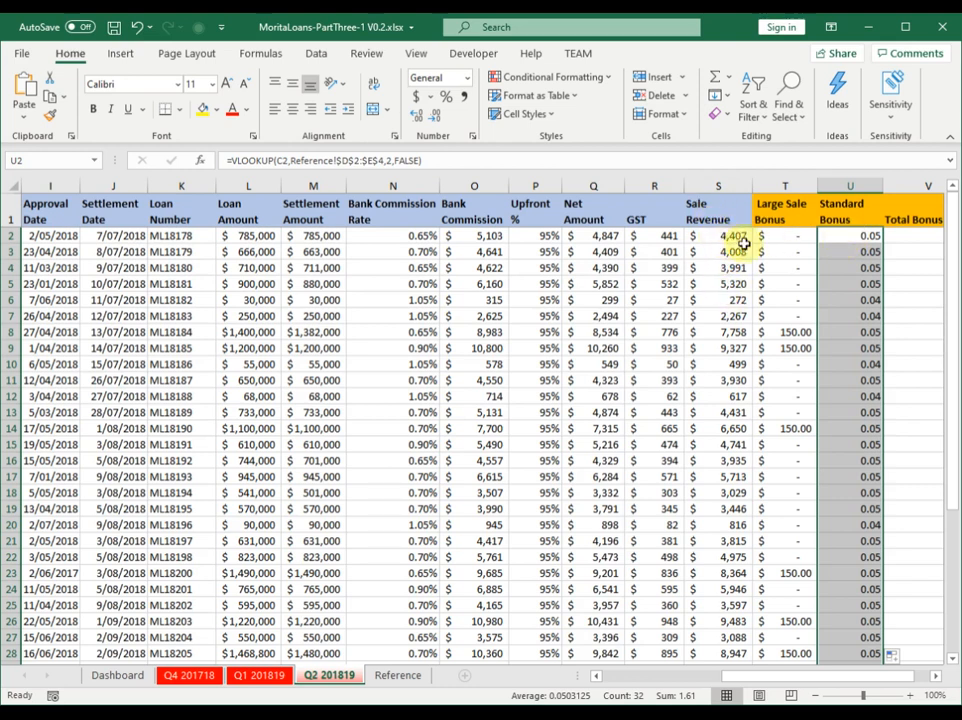
# - Multiply the VLOOKUP formula in U2 by the Sale Revenue in S2 and refill the Standard Bonus column with it
pyautogui.click(850, 237)
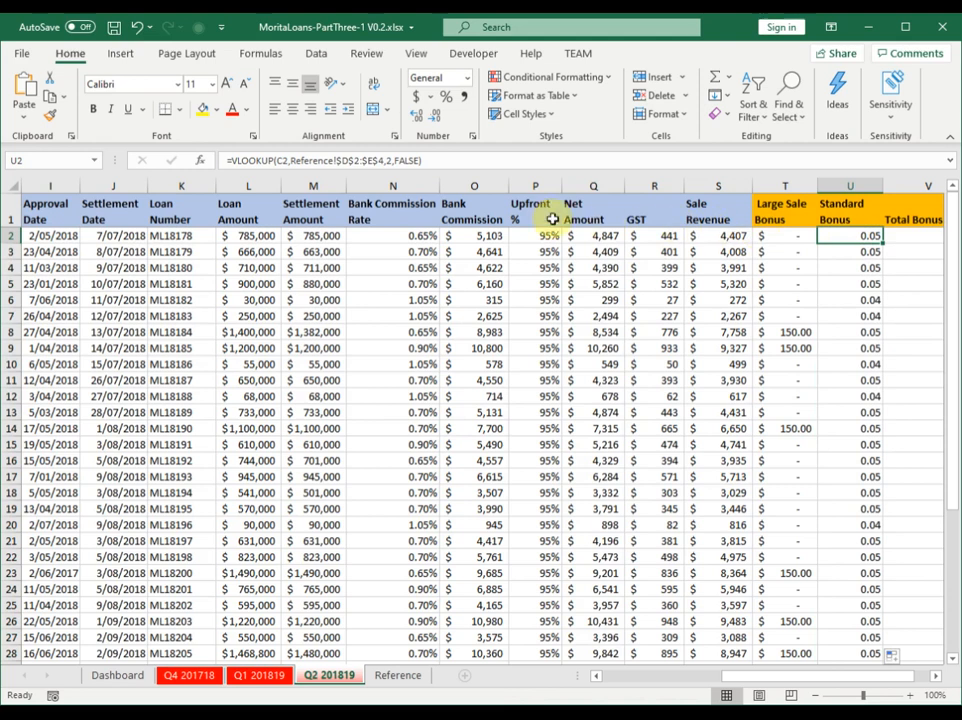
pyautogui.click(455, 160)
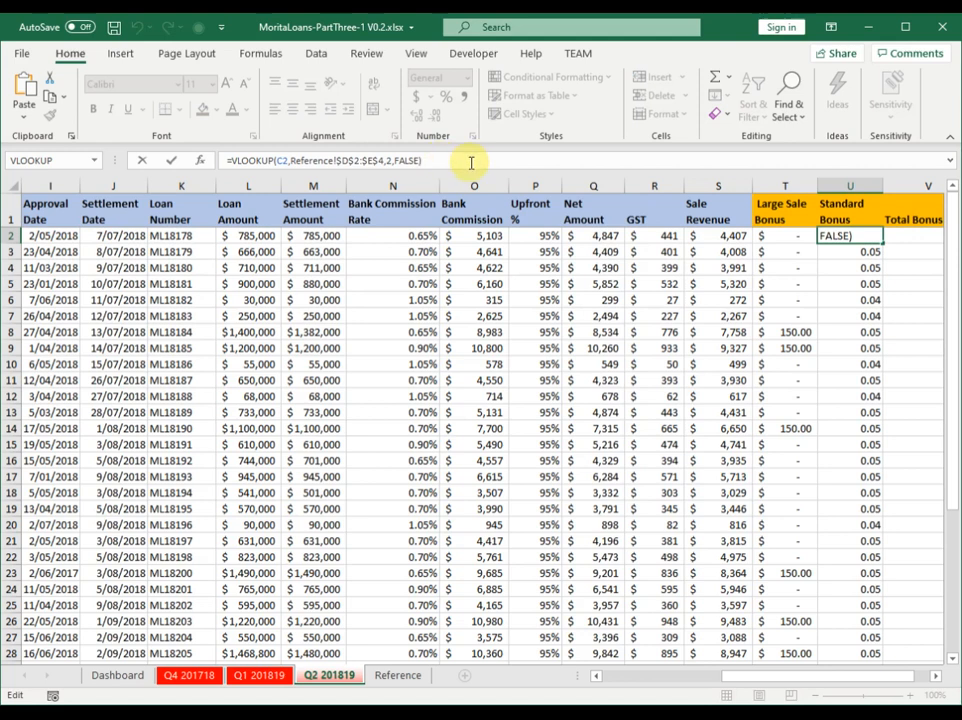
pyautogui.write('*')
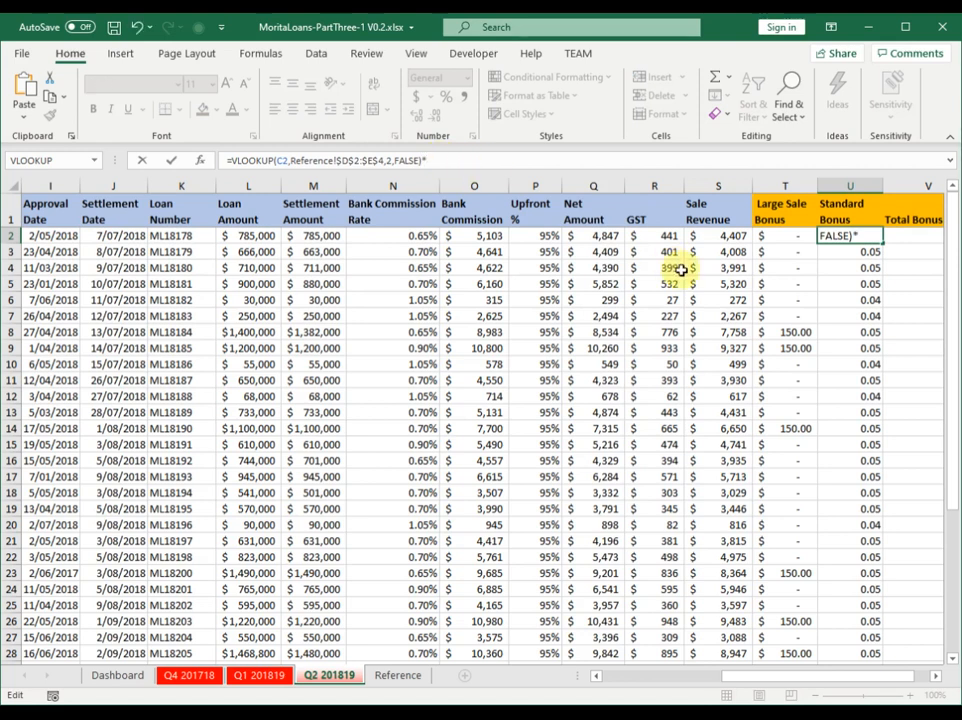
pyautogui.click(711, 235)
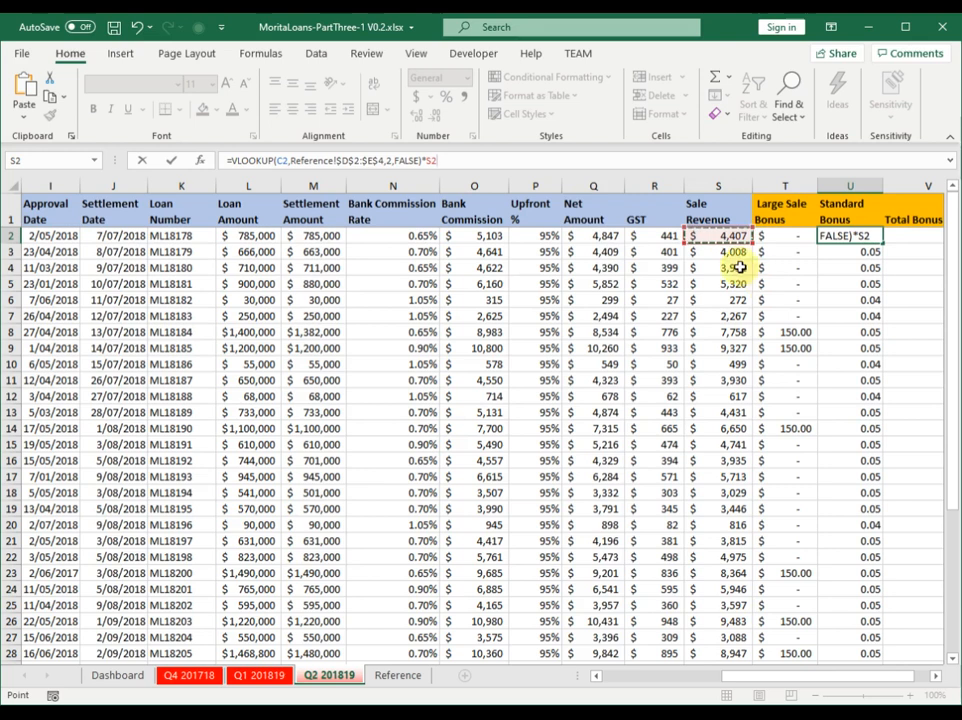
pyautogui.press('Return')
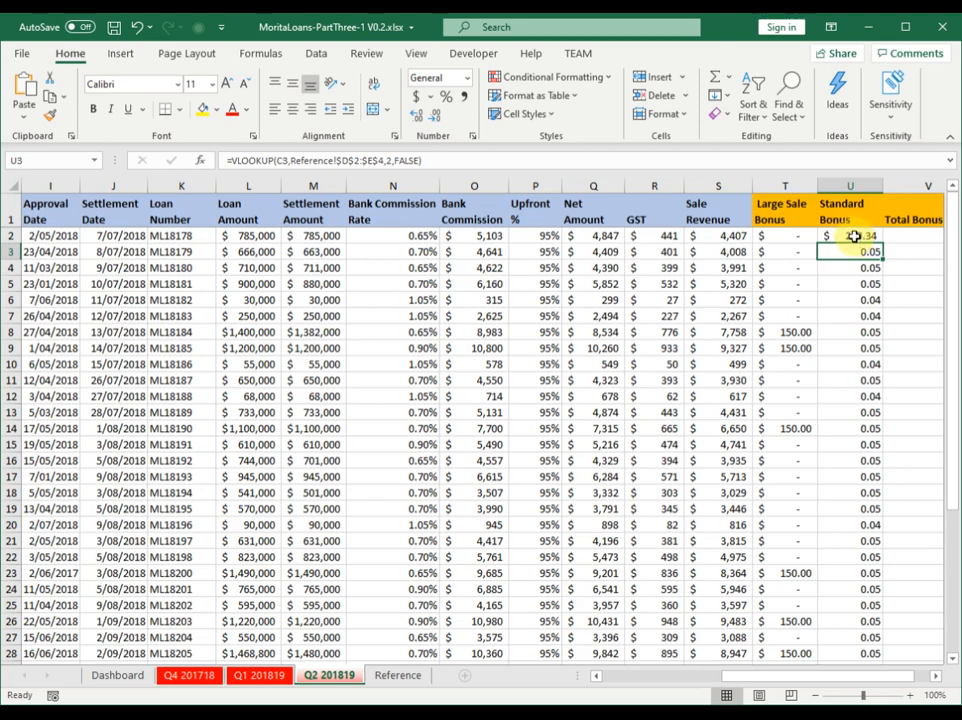
pyautogui.click(853, 236)
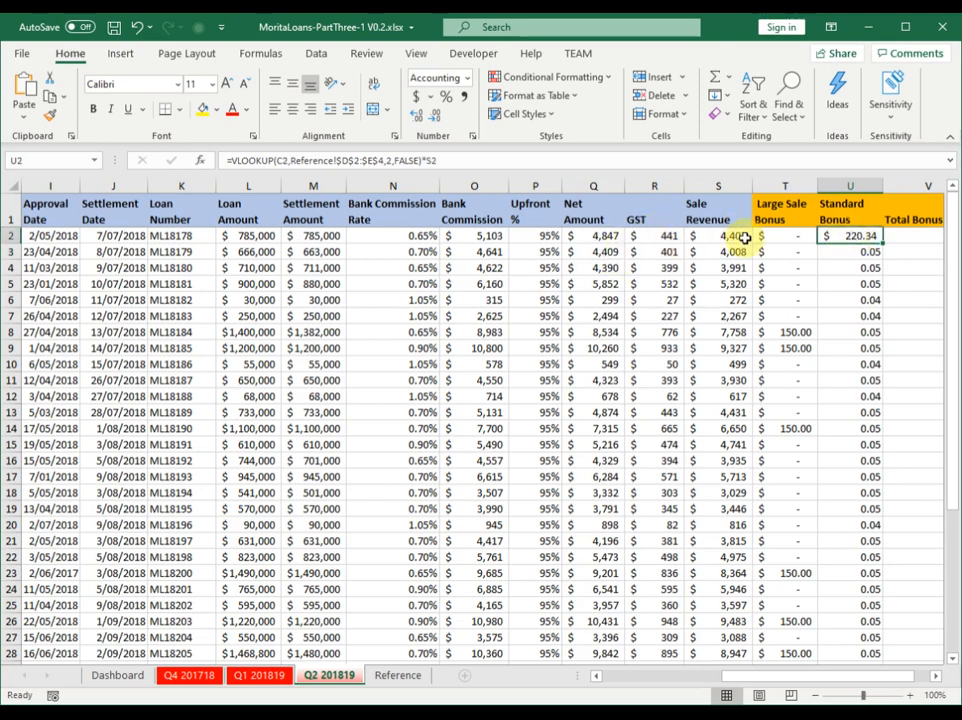
pyautogui.doubleClick(884, 243)
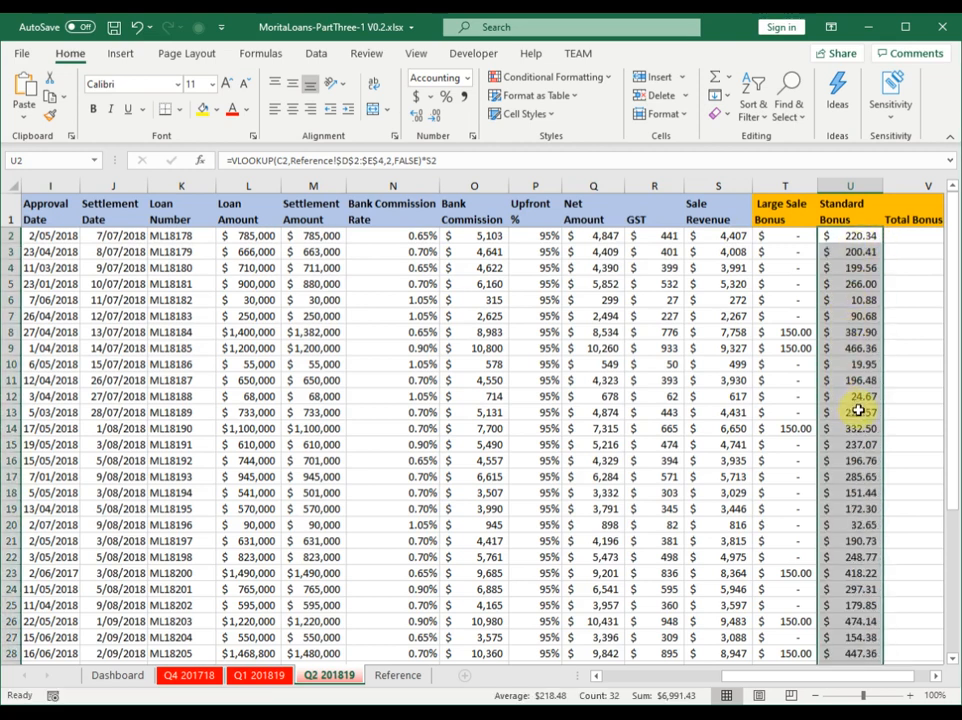
pyautogui.scroll(-3, 857, 408)
pyautogui.scroll(3, 855, 400)
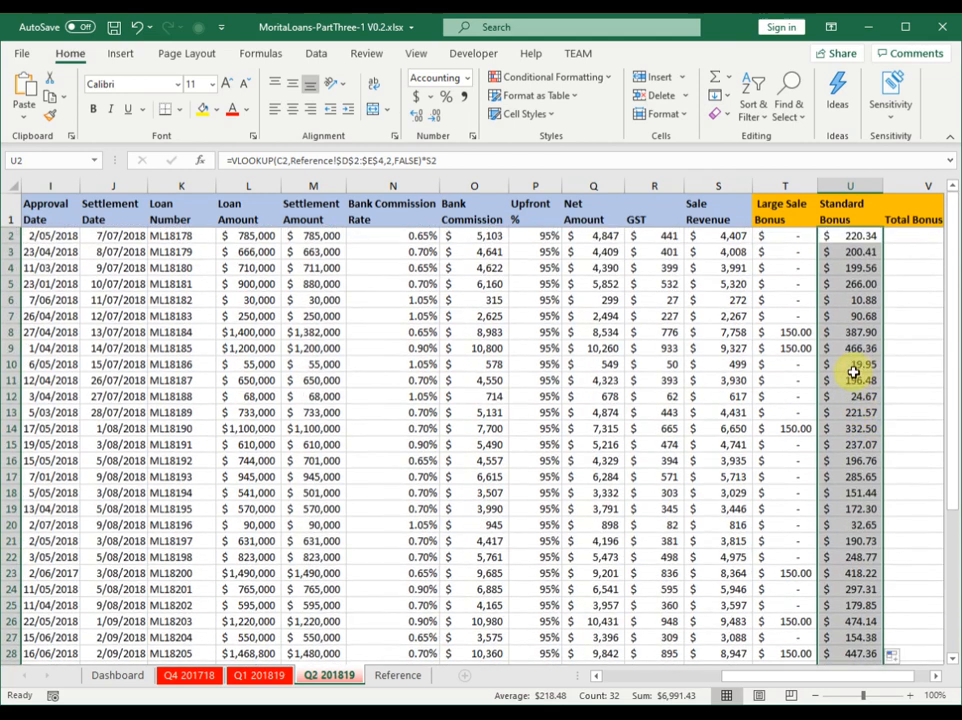
pyautogui.click(857, 238)
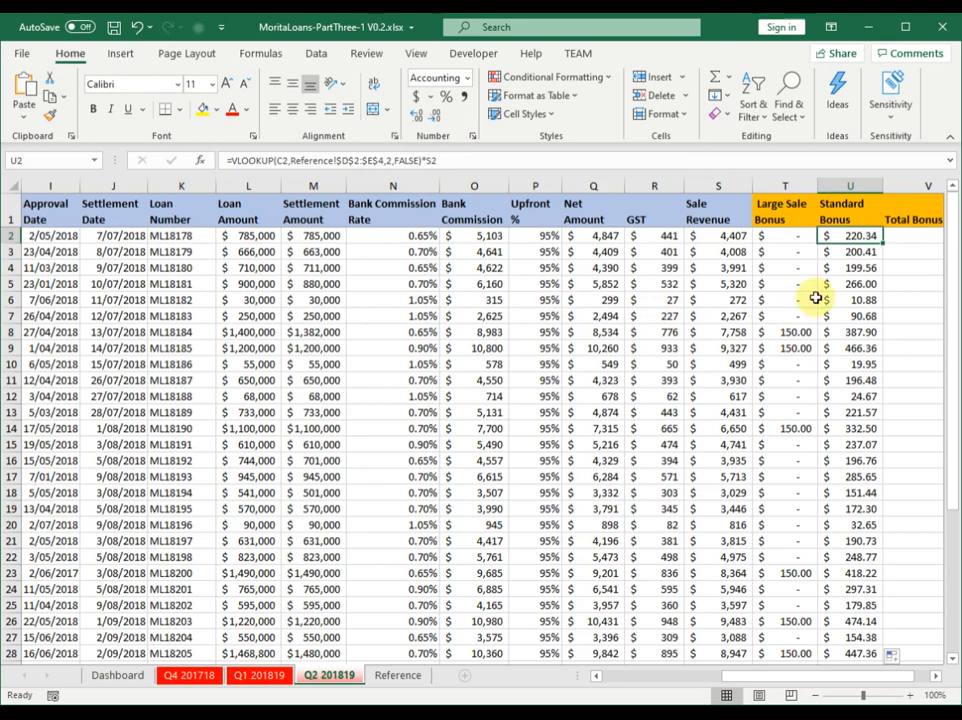
# - Enter =T2+U2 in the Total Bonus cell V2 and fill the formula down the column
pyautogui.click(921, 239)
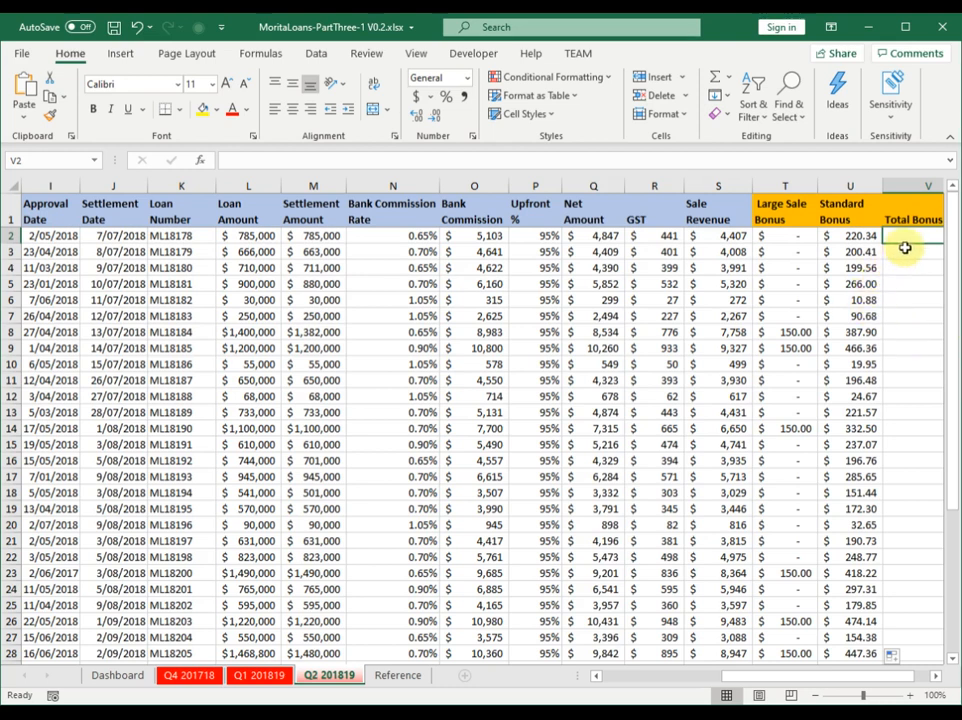
pyautogui.write('=')
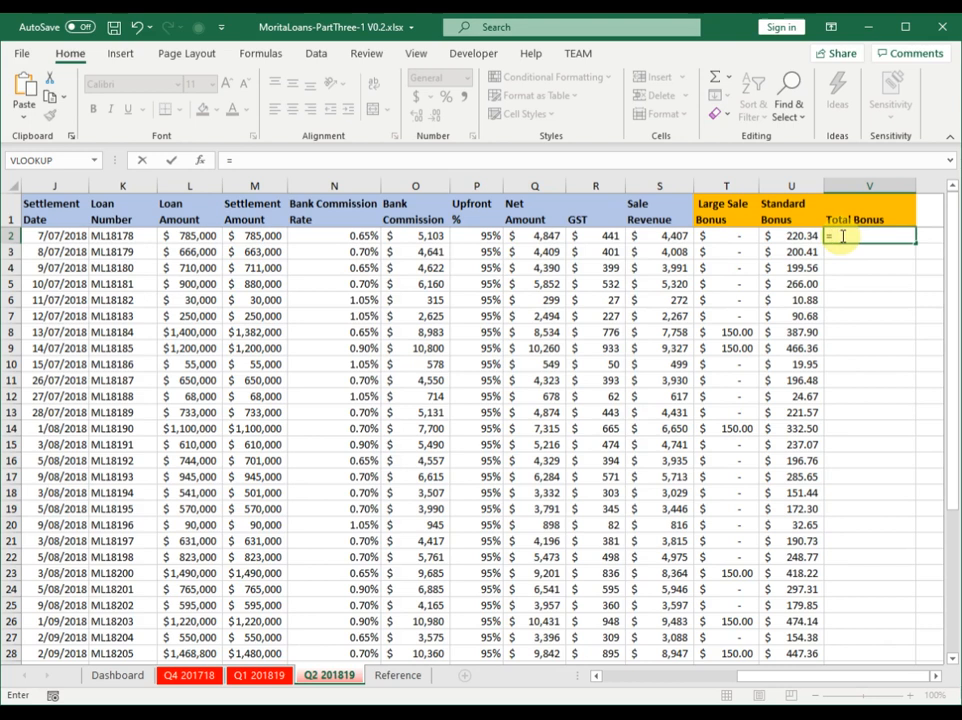
pyautogui.click(732, 236)
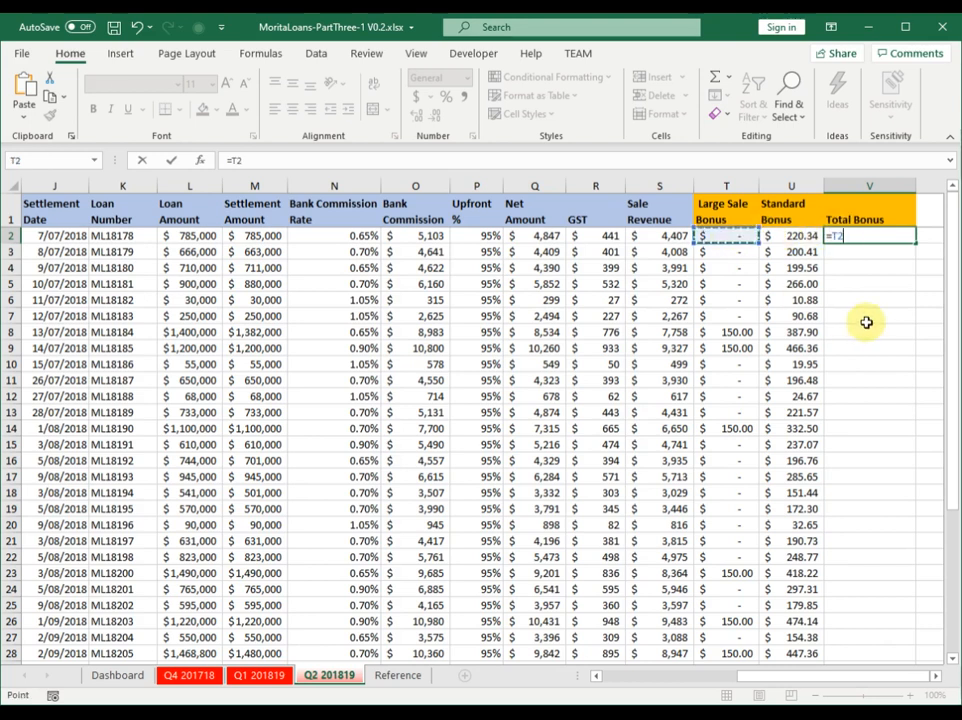
pyautogui.write('+')
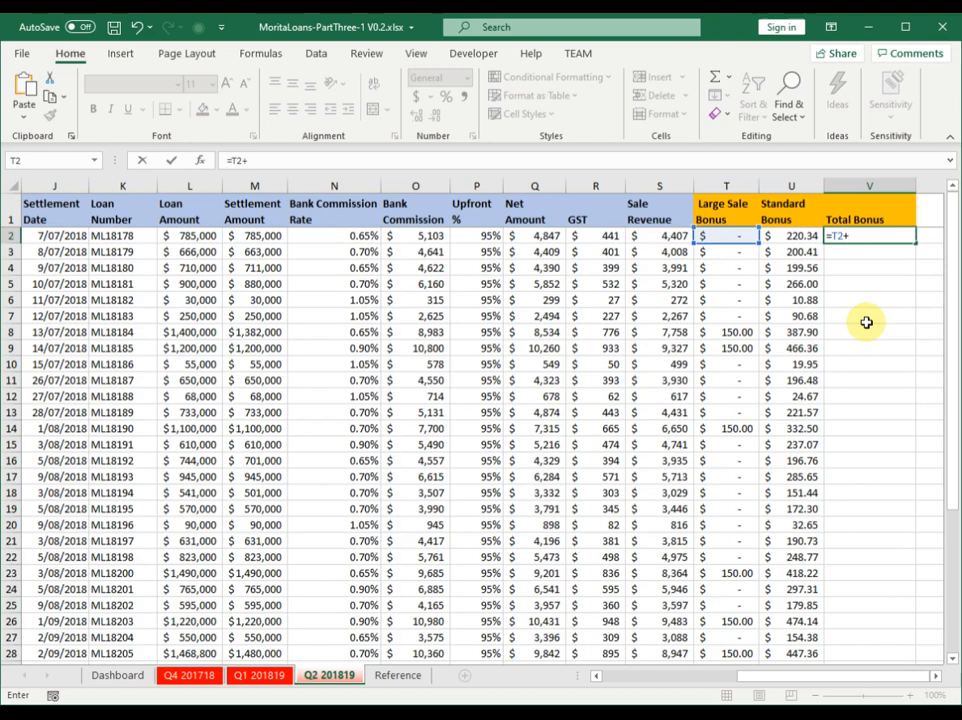
pyautogui.click(800, 235)
pyautogui.hotkey('ctrl', 'Return')
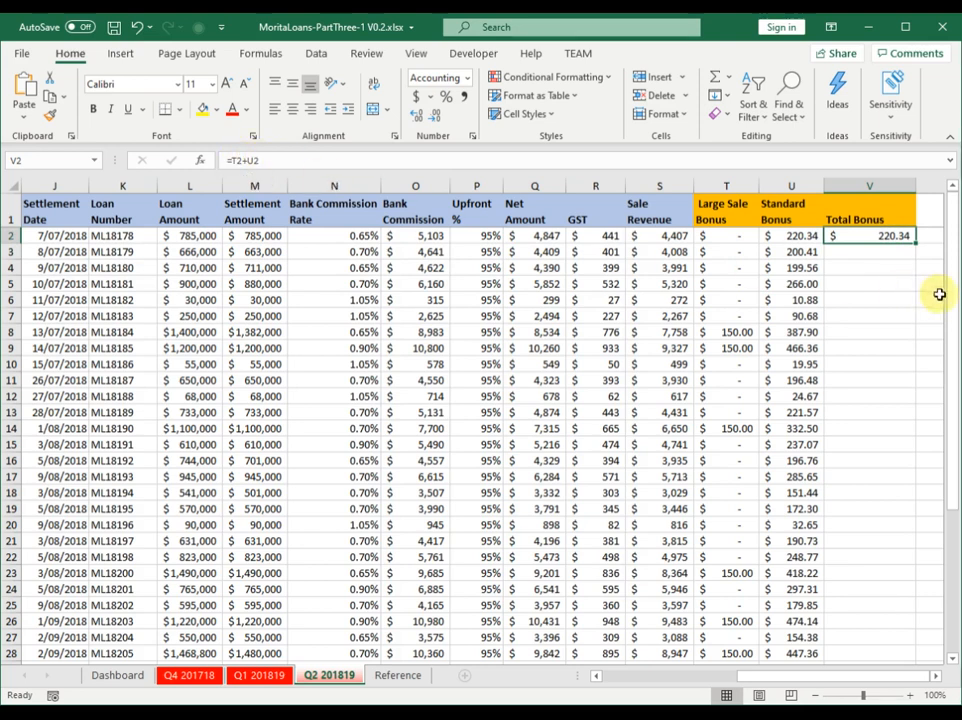
pyautogui.doubleClick(915, 243)
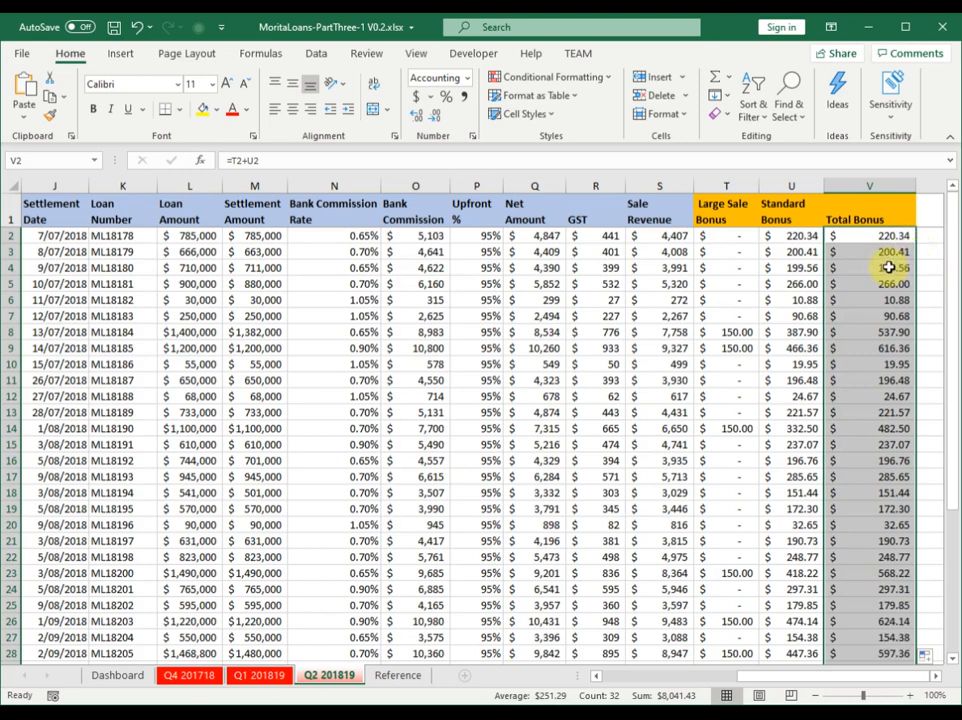
pyautogui.scroll(-1, 886, 267)
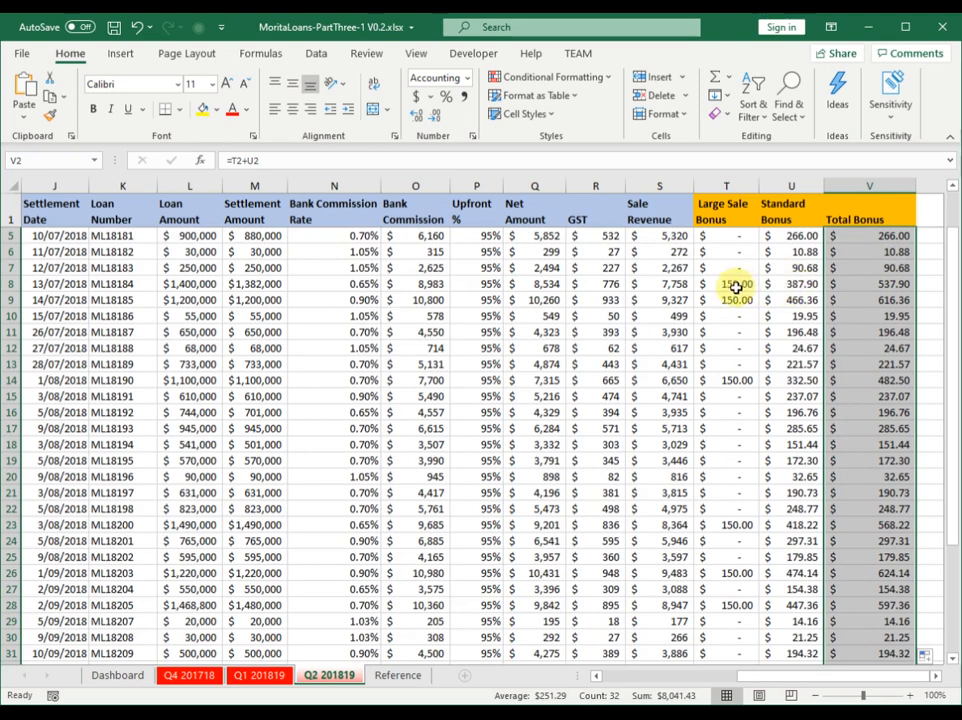
pyautogui.scroll(-2, 885, 287)
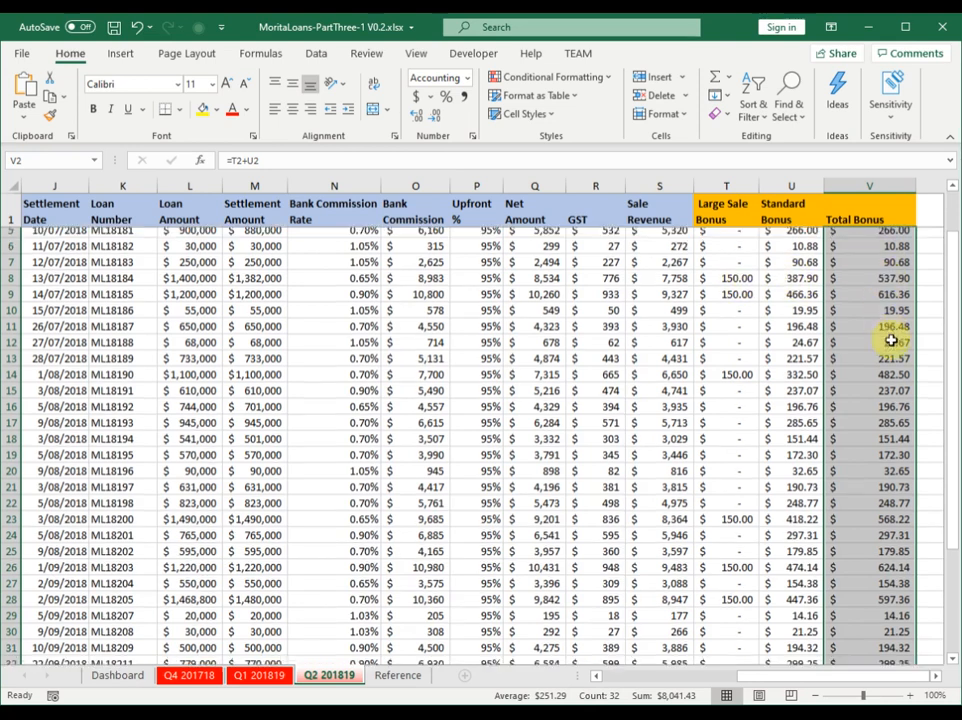
pyautogui.scroll(3, 870, 325)
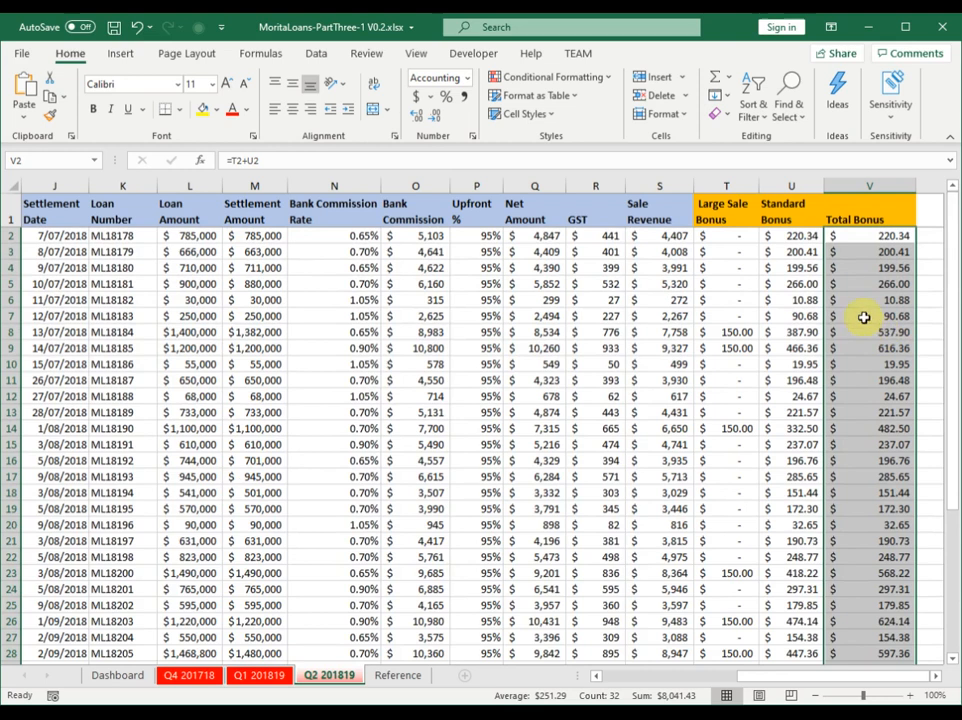
pyautogui.click(859, 238)
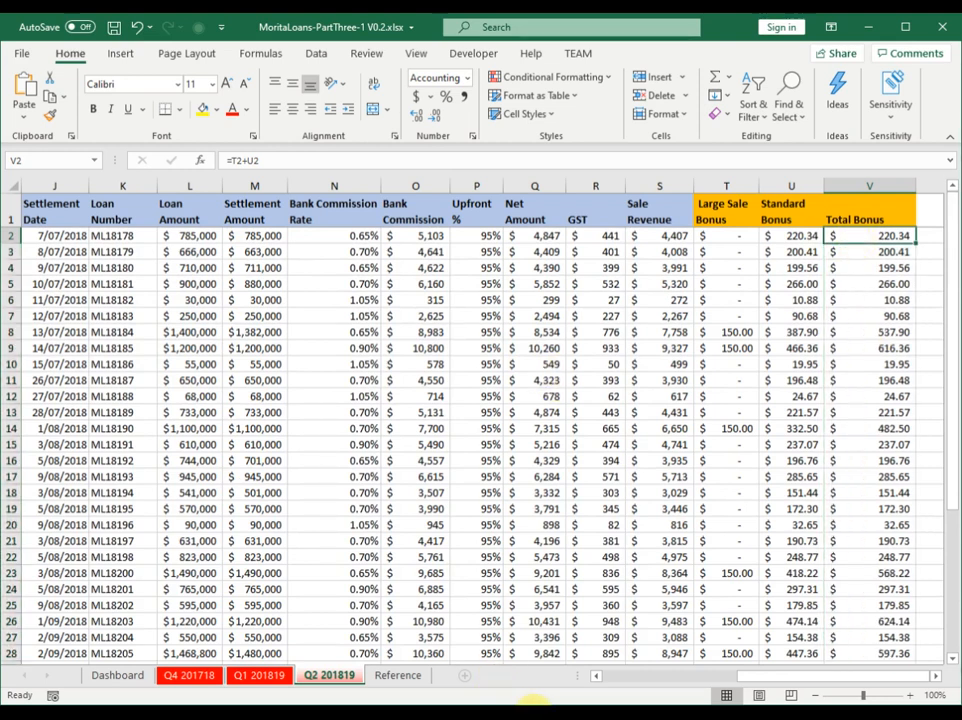
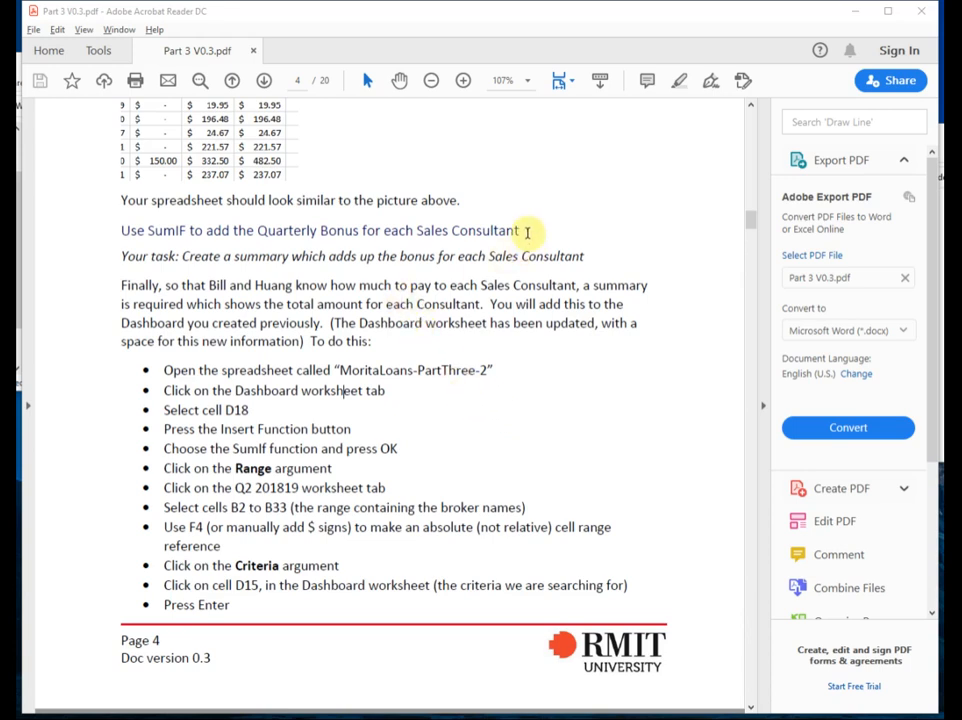
# - Read the workshop instructions on using SumIF to add the quarterly bonus for each sales consultant, including the spreadsheet to open
pyautogui.moveTo(522, 230); pyautogui.dragTo(122, 230)
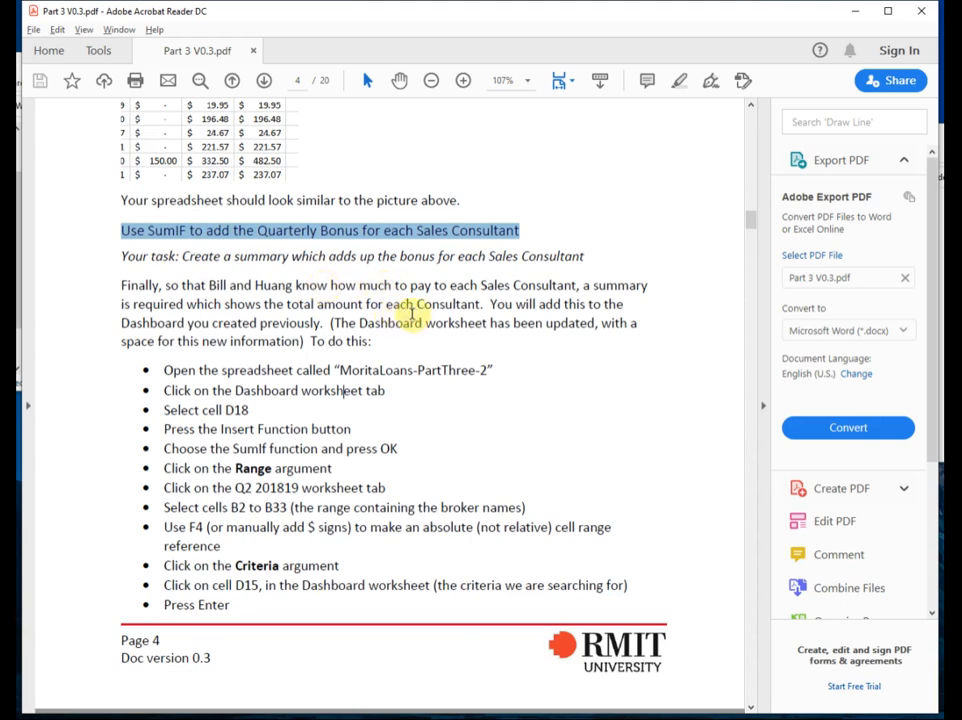
pyautogui.click(427, 330)
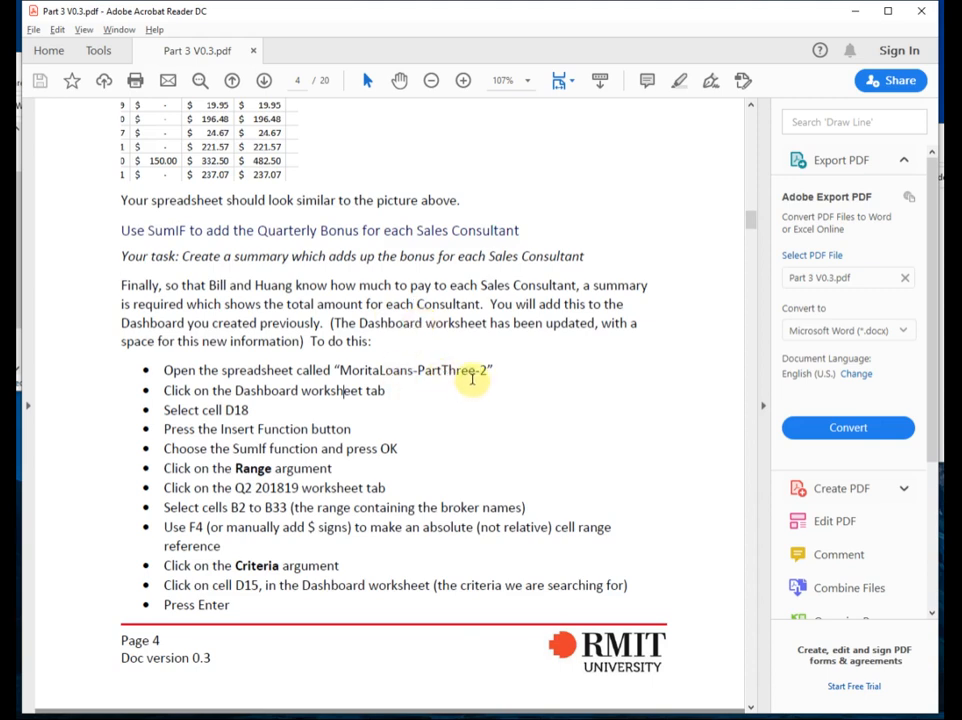
pyautogui.moveTo(488, 370); pyautogui.dragTo(340, 370)
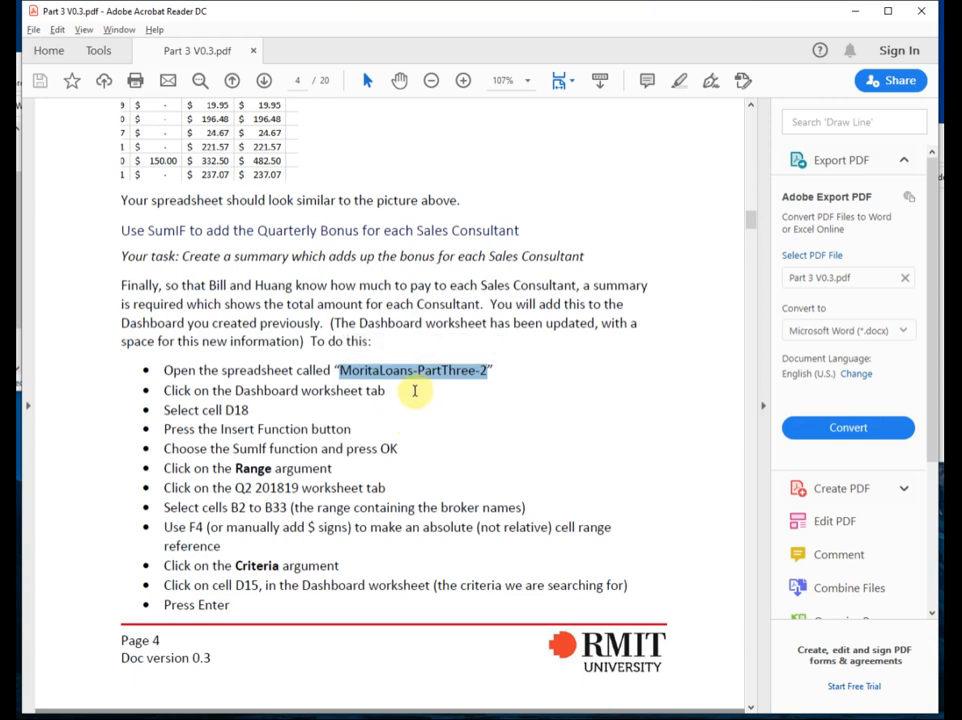
pyautogui.click(390, 392)
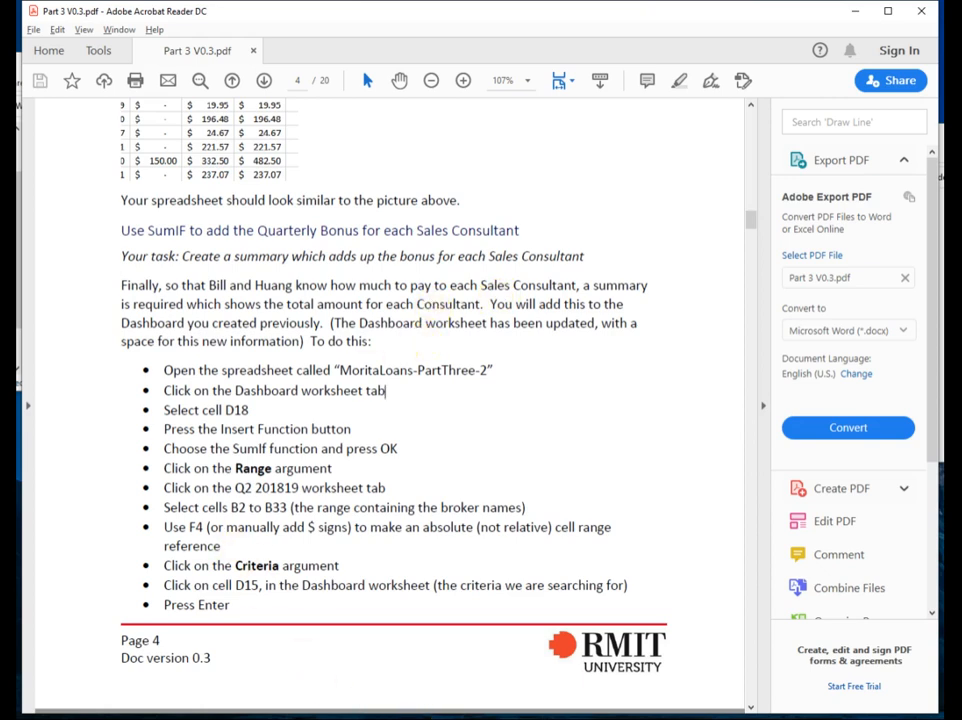
# - Switch to the Excel workbook and examine the Consultant and Total Bonus columns on Q2 201819 and the consultant headings on the Dashboard sheet
pyautogui.click(530, 718)
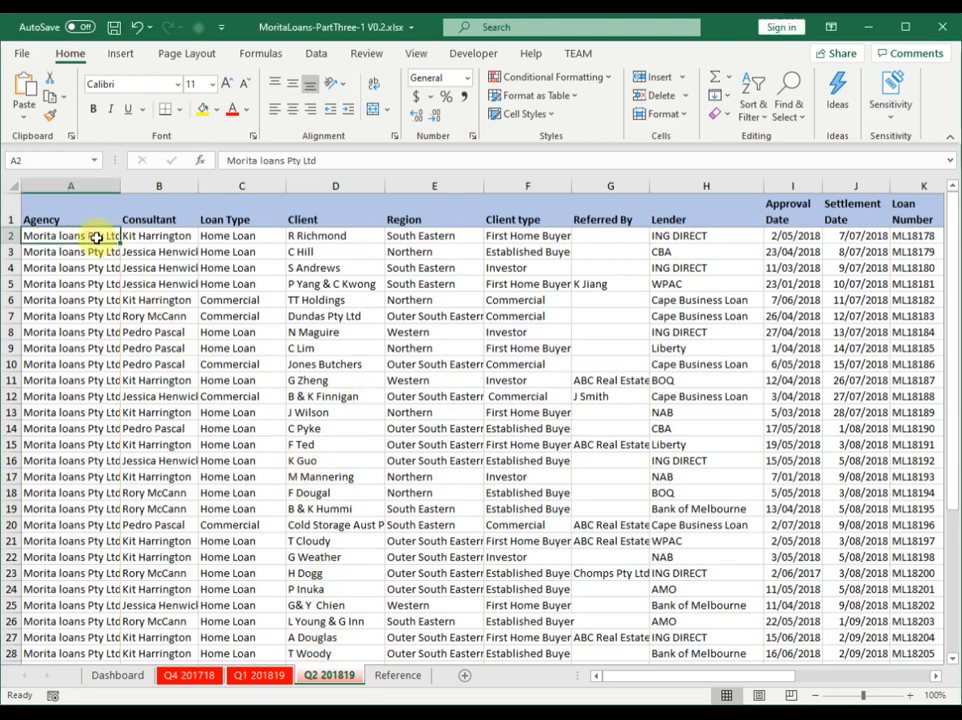
pyautogui.click(158, 186)
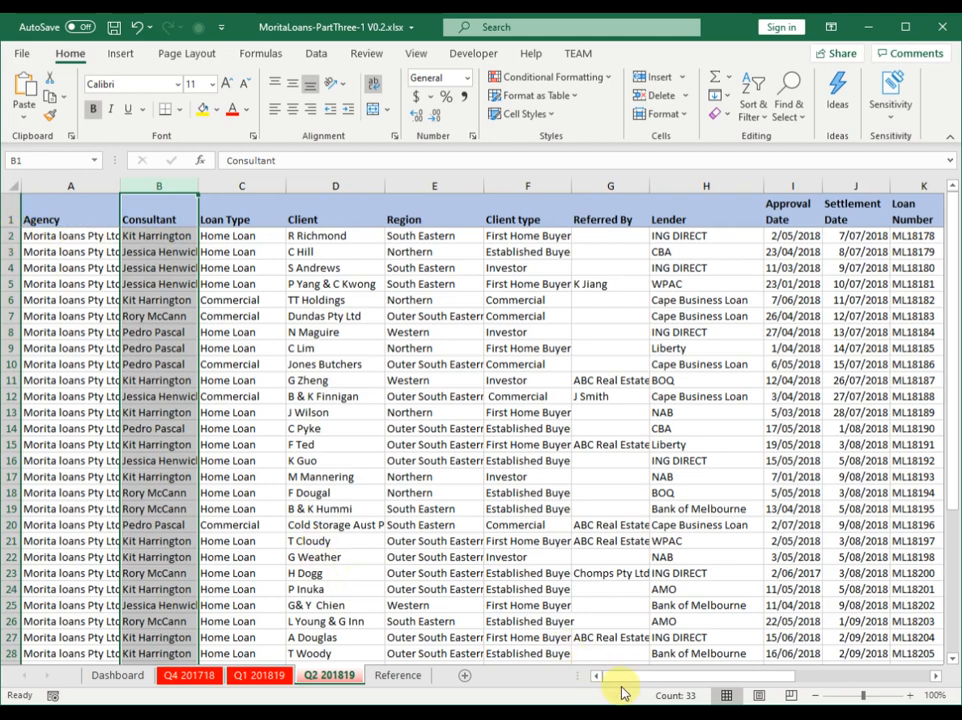
pyautogui.moveTo(629, 681); pyautogui.dragTo(805, 678)
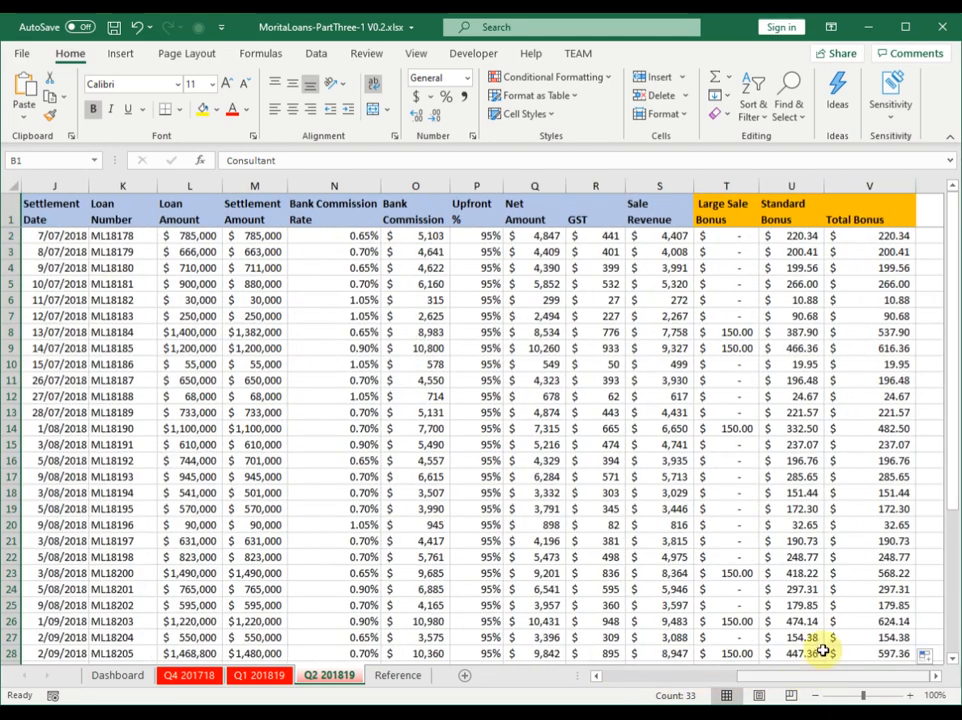
pyautogui.click(878, 186)
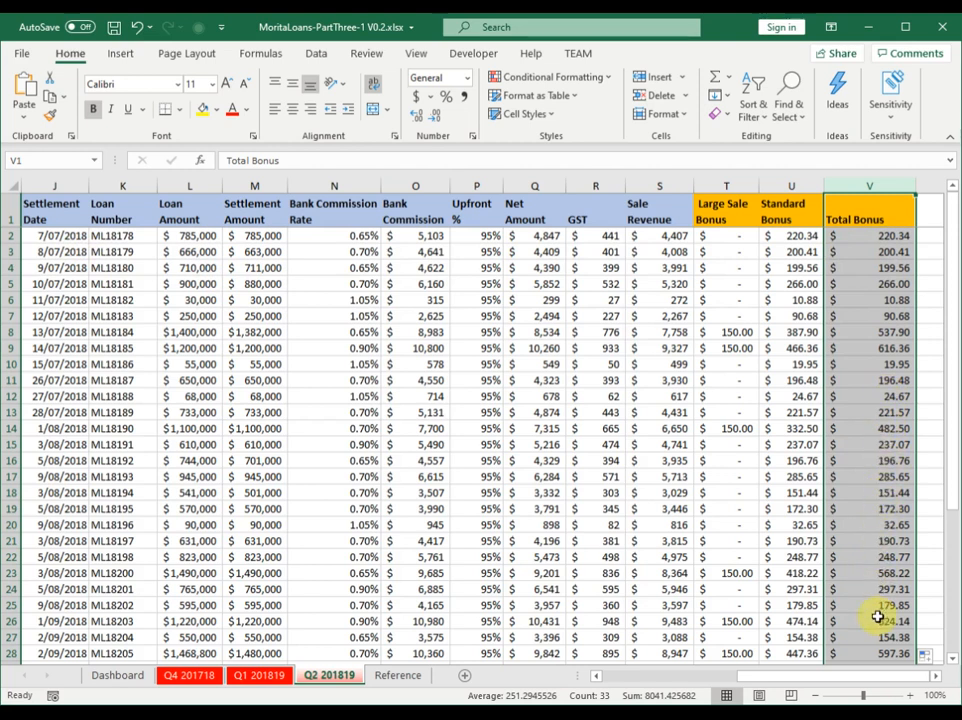
pyautogui.moveTo(853, 680); pyautogui.dragTo(686, 680)
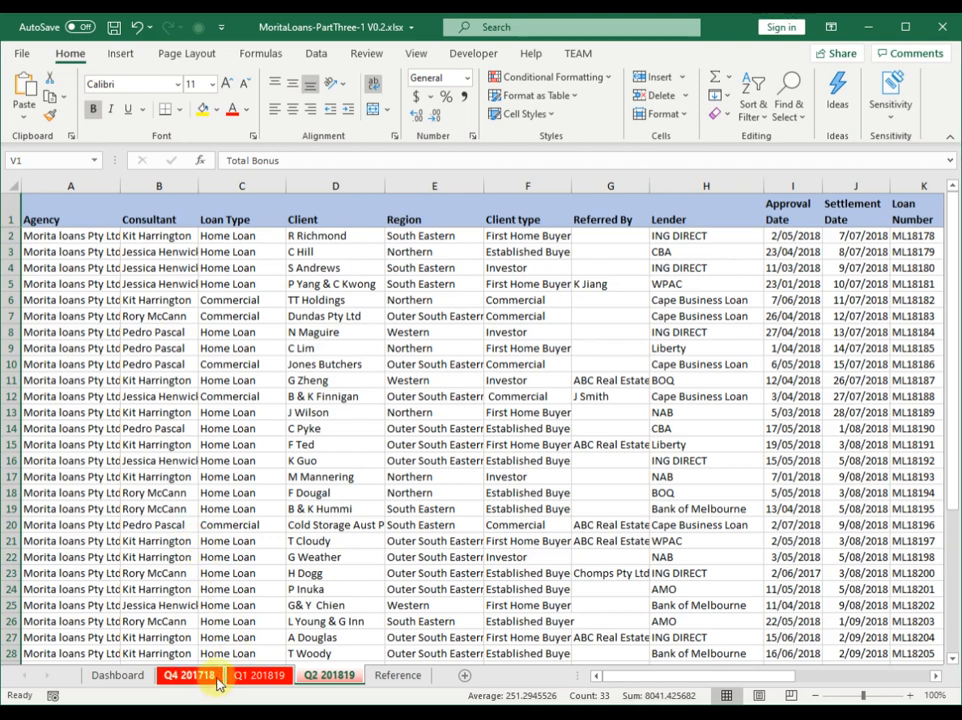
pyautogui.click(120, 677)
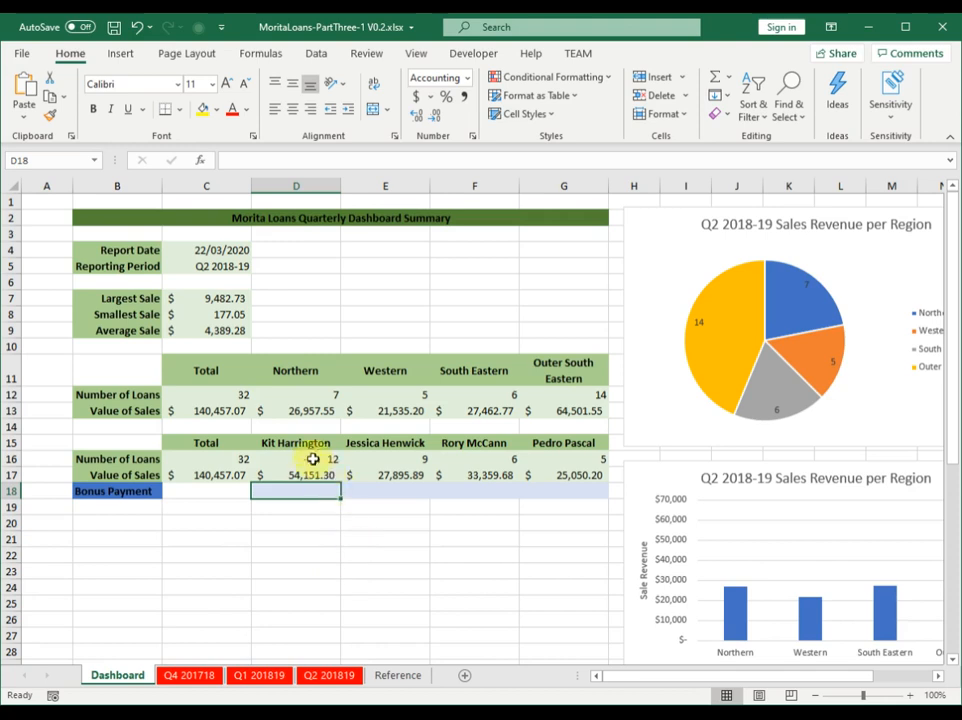
pyautogui.moveTo(301, 444); pyautogui.dragTo(539, 455)
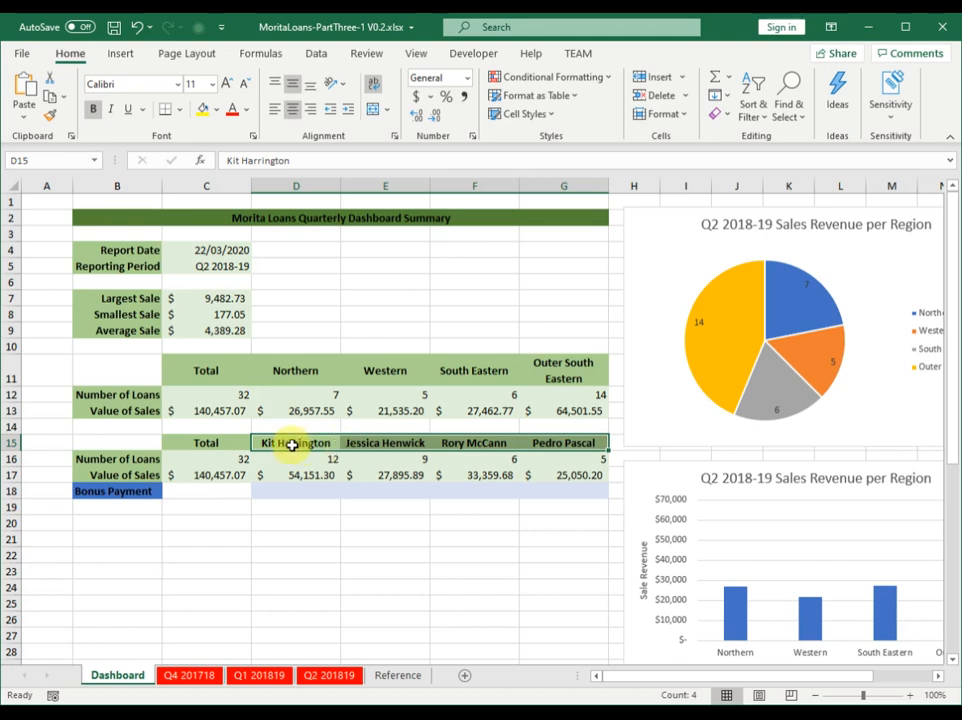
pyautogui.click(294, 445)
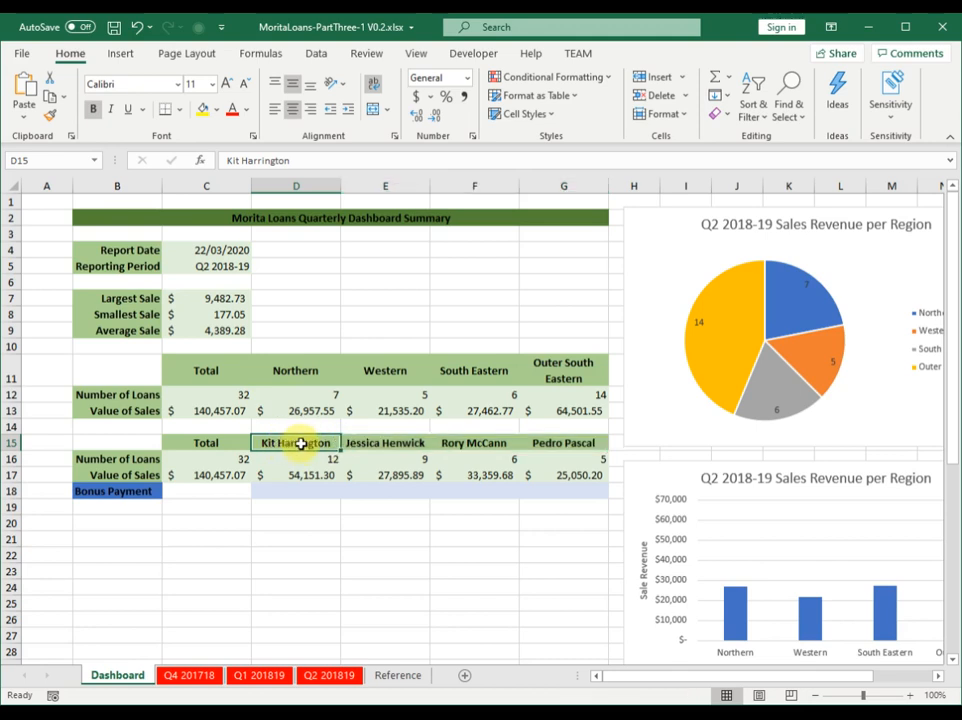
pyautogui.click(382, 442)
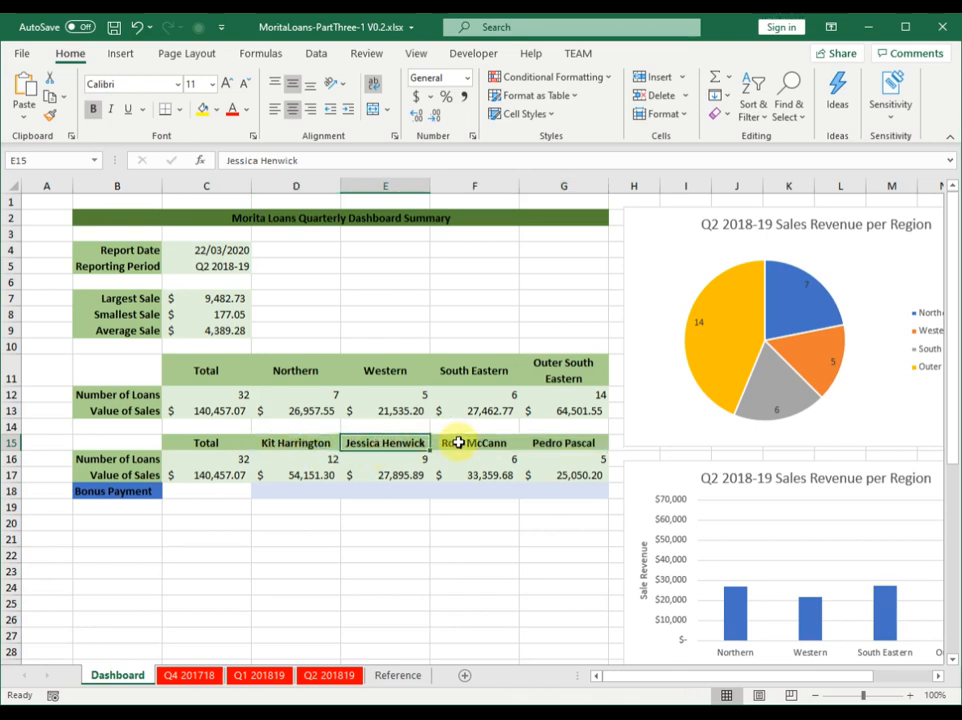
# - Insert the SUMIF function in Bonus Payment cell D18 on the Dashboard, keeping the consultant heading in D15 clear of its arguments dialog
pyautogui.click(295, 493)
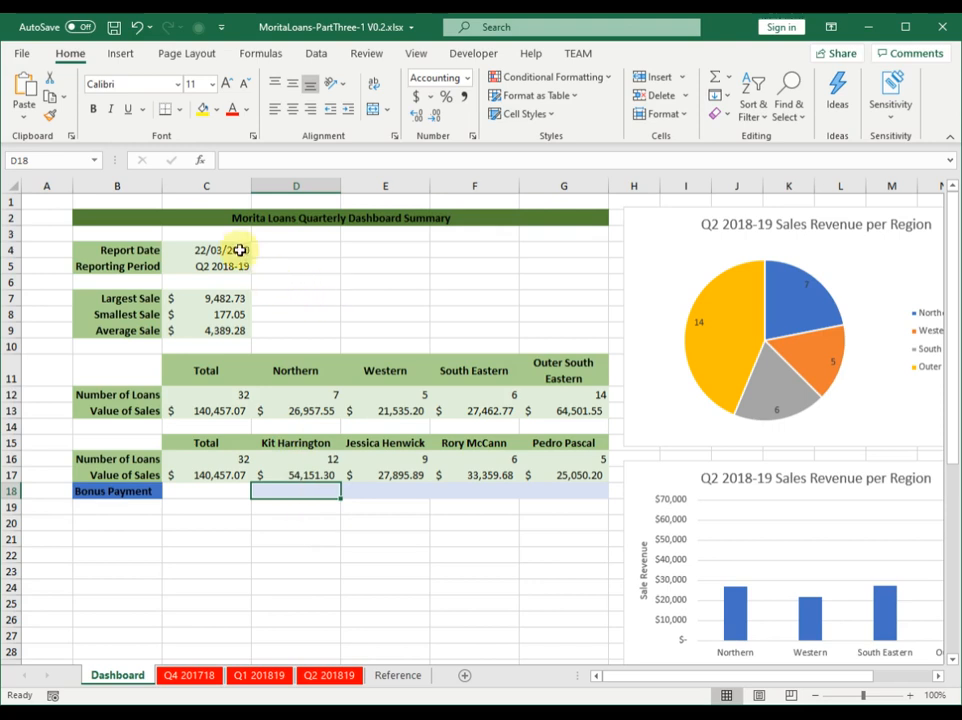
pyautogui.click(201, 163)
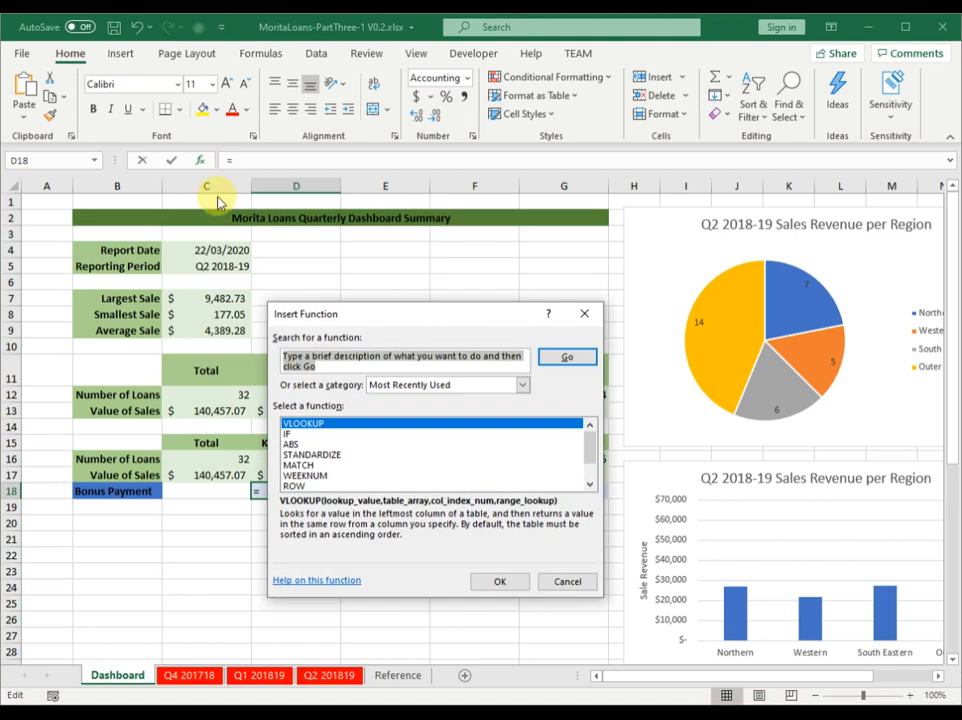
pyautogui.write('sumif')
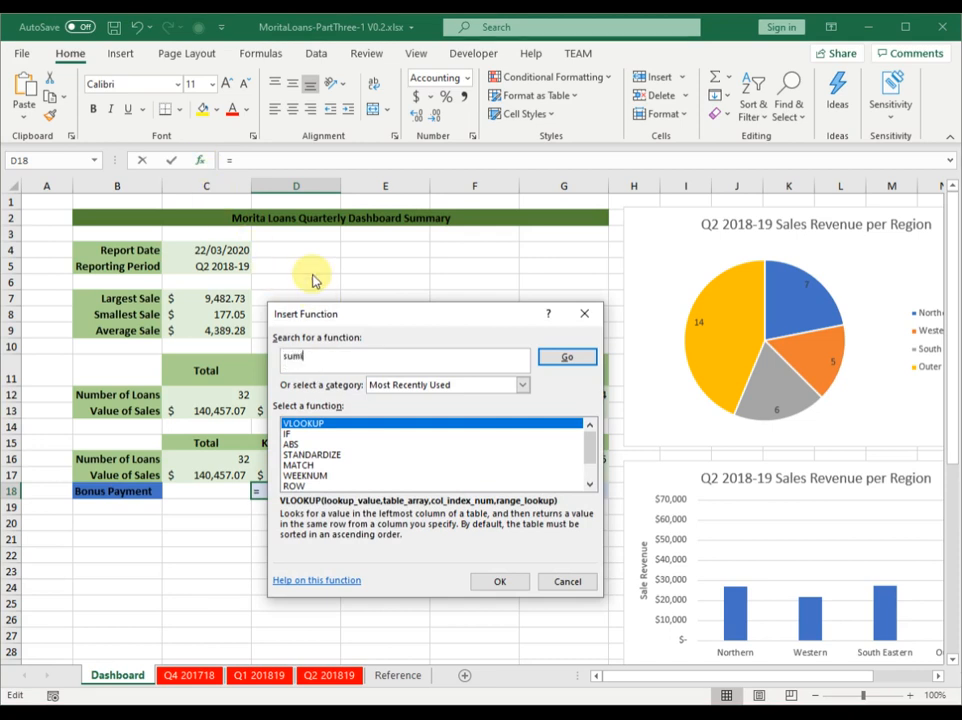
pyautogui.click(567, 361)
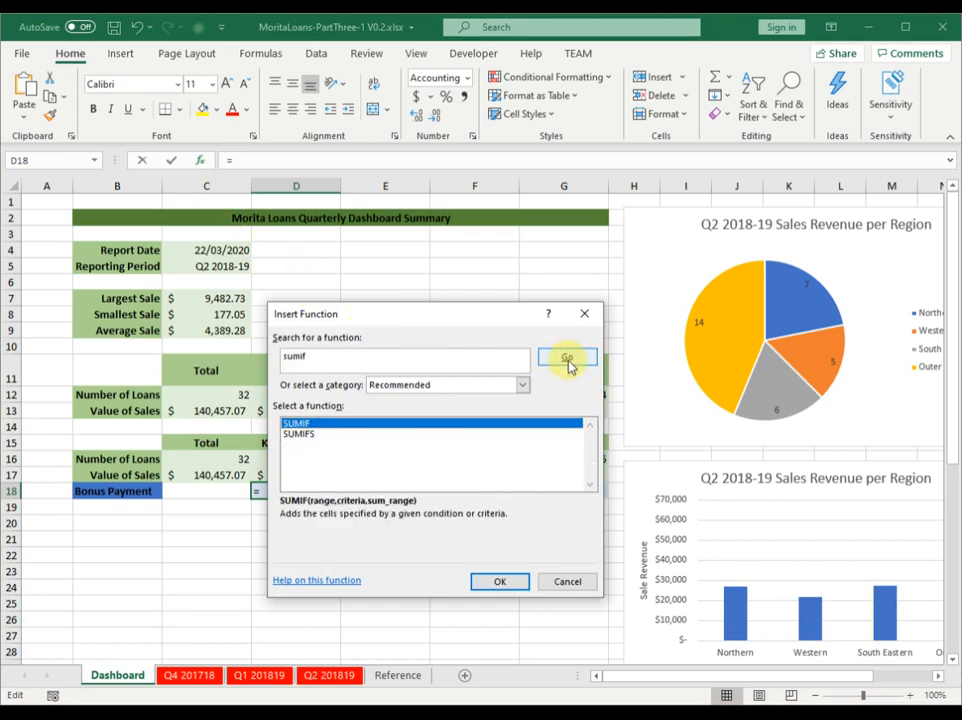
pyautogui.doubleClick(362, 428)
pyautogui.moveTo(419, 343); pyautogui.dragTo(621, 405)
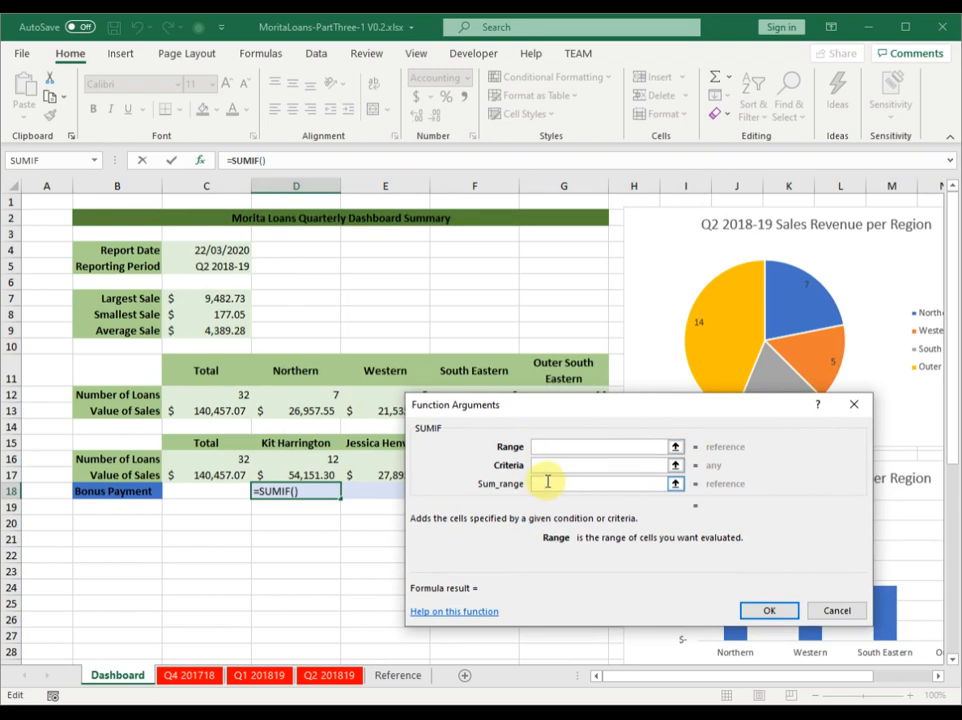
# - Set the SUMIF range to the consultant names B2:B33 on the Q2 201819 sheet as an absolute reference
pyautogui.click(539, 447)
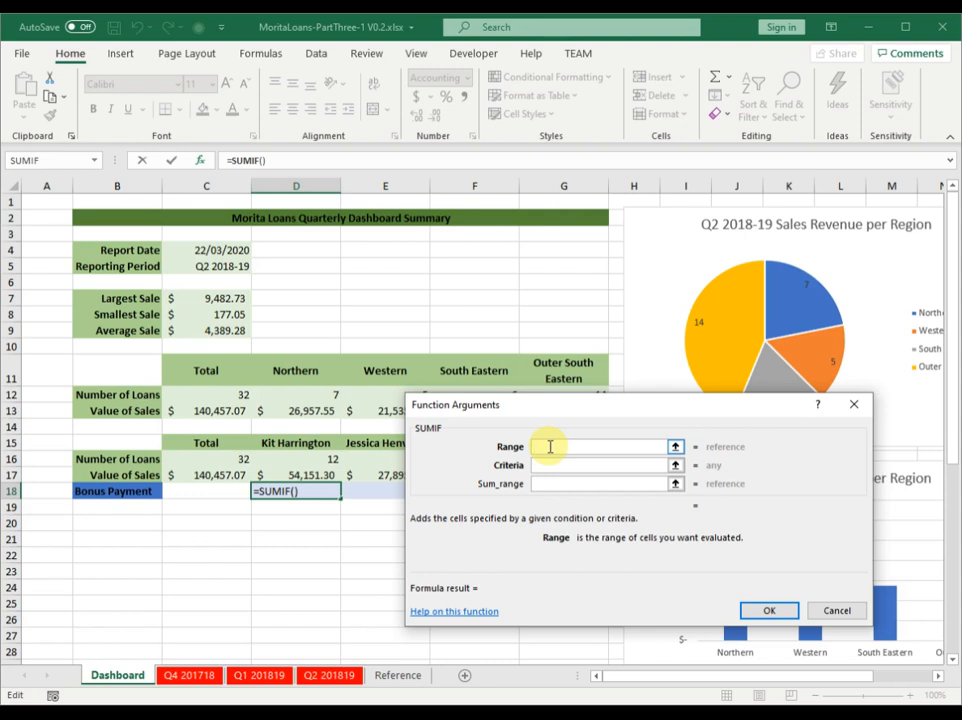
pyautogui.click(321, 680)
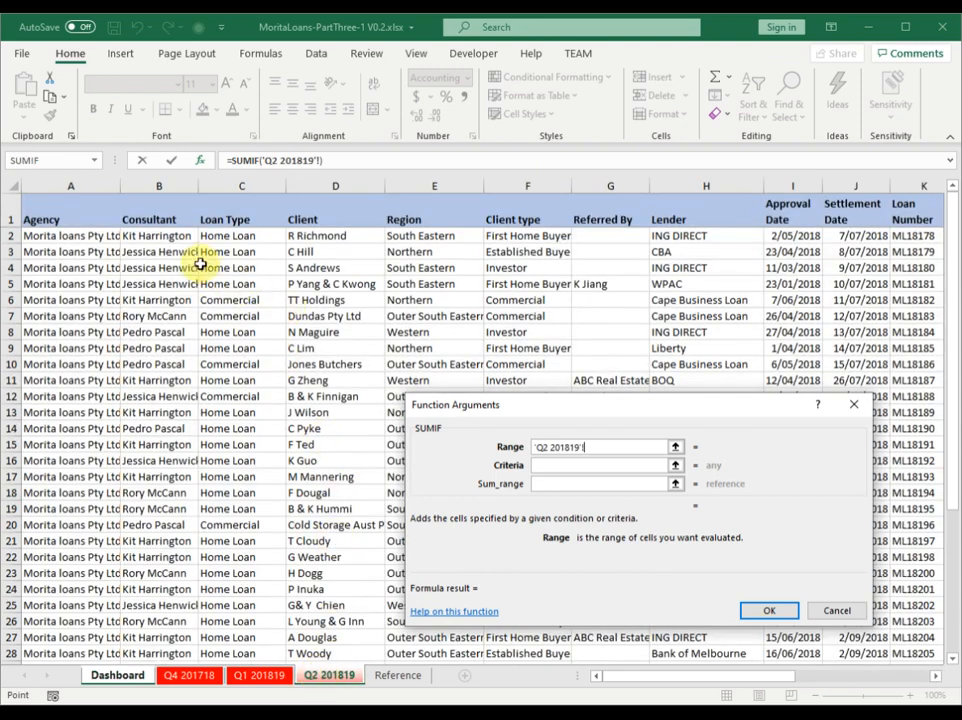
pyautogui.moveTo(162, 237); pyautogui.dragTo(147, 610)
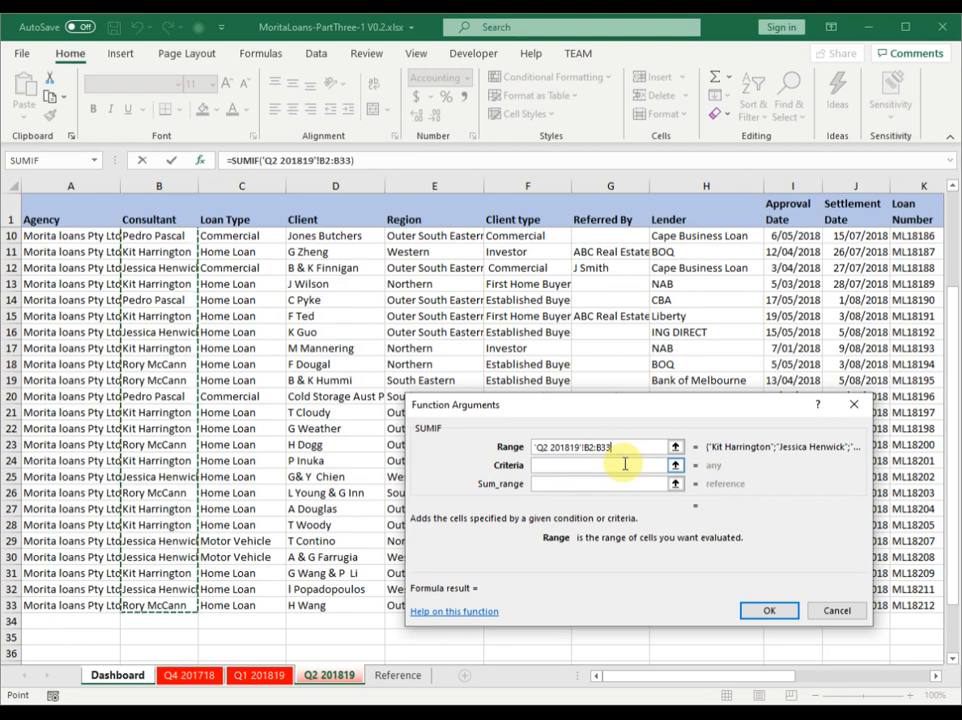
pyautogui.press('F4')
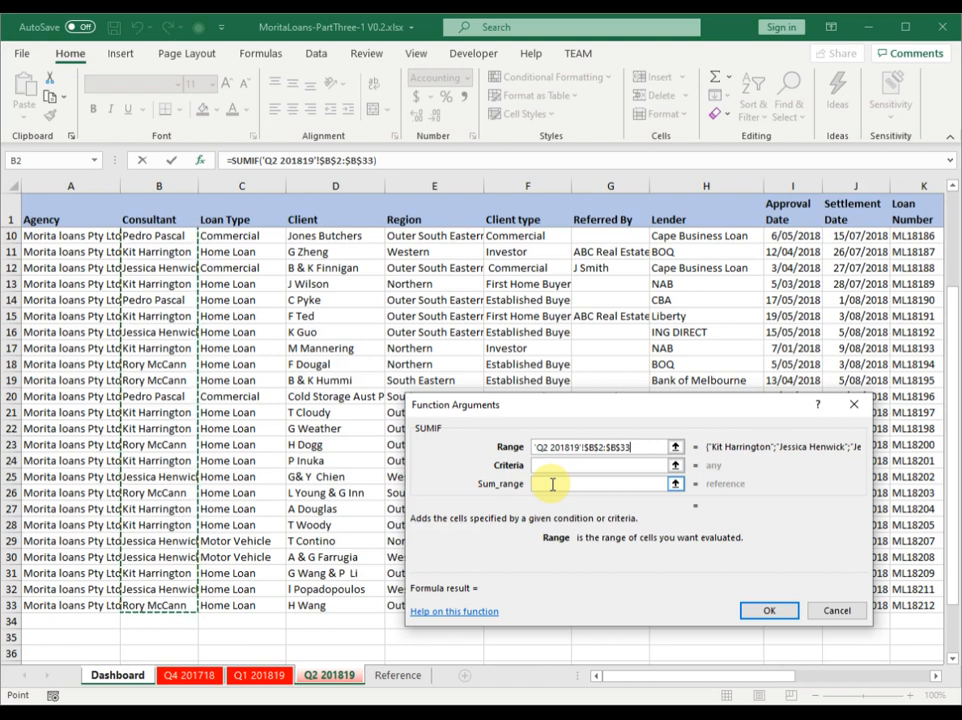
# - Set the SUMIF sum range to the Total Bonus values V2:V33 on the Q2 201819 sheet as an absolute reference
pyautogui.click(552, 484)
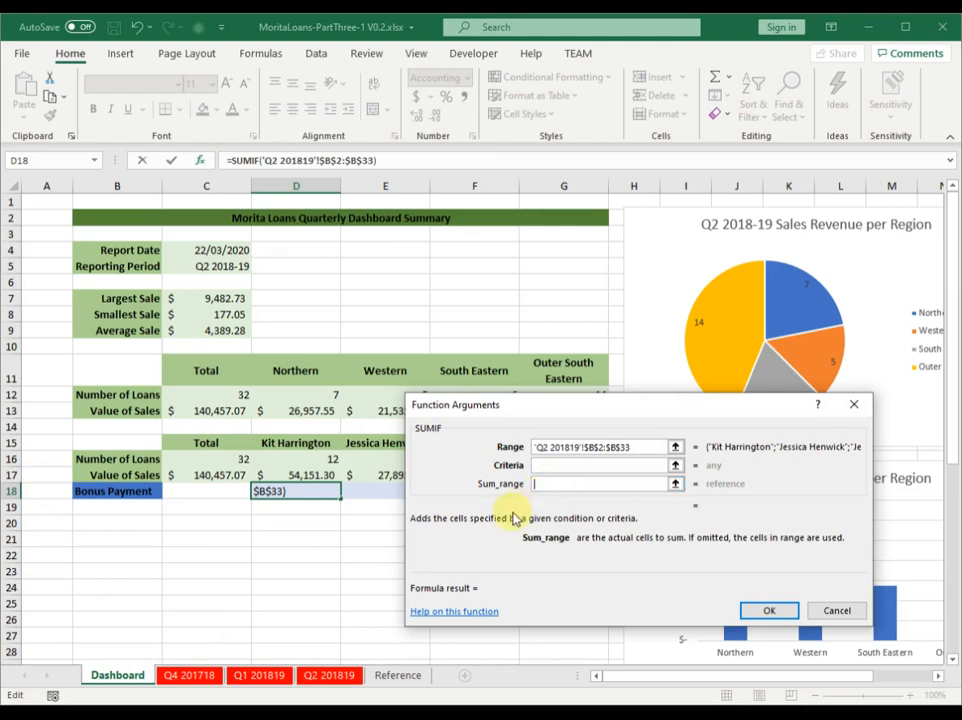
pyautogui.click(334, 679)
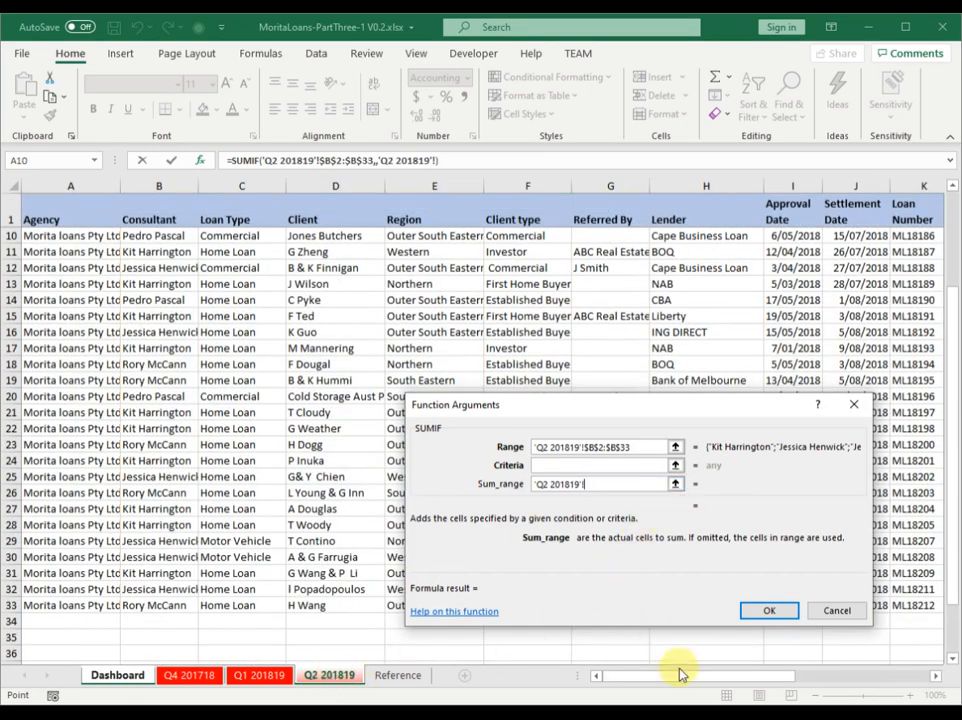
pyautogui.moveTo(672, 681); pyautogui.dragTo(837, 615)
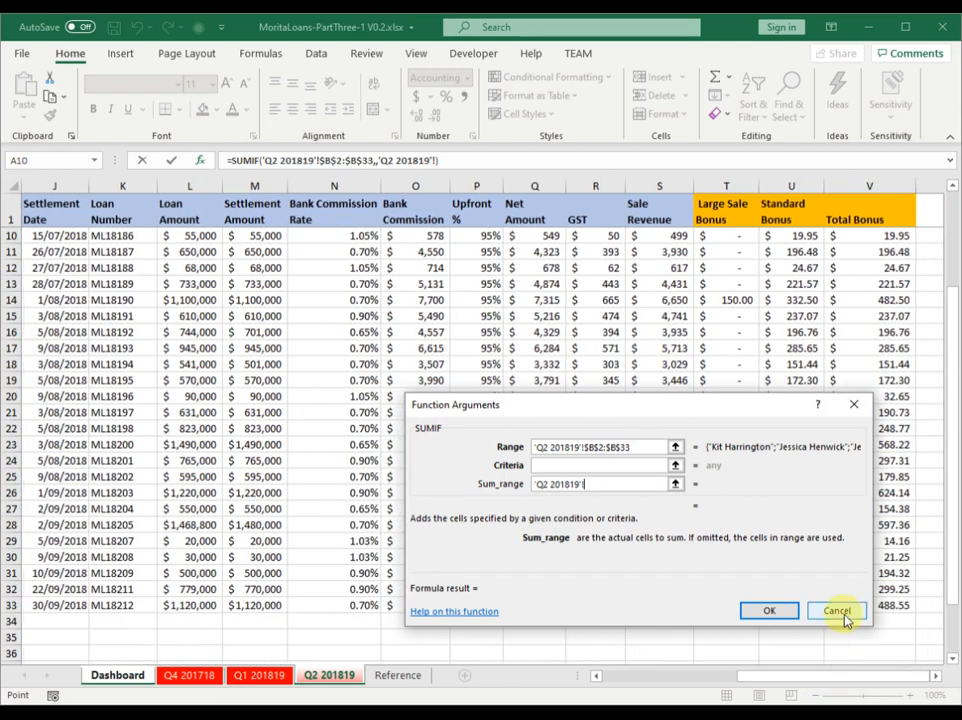
pyautogui.click(895, 234)
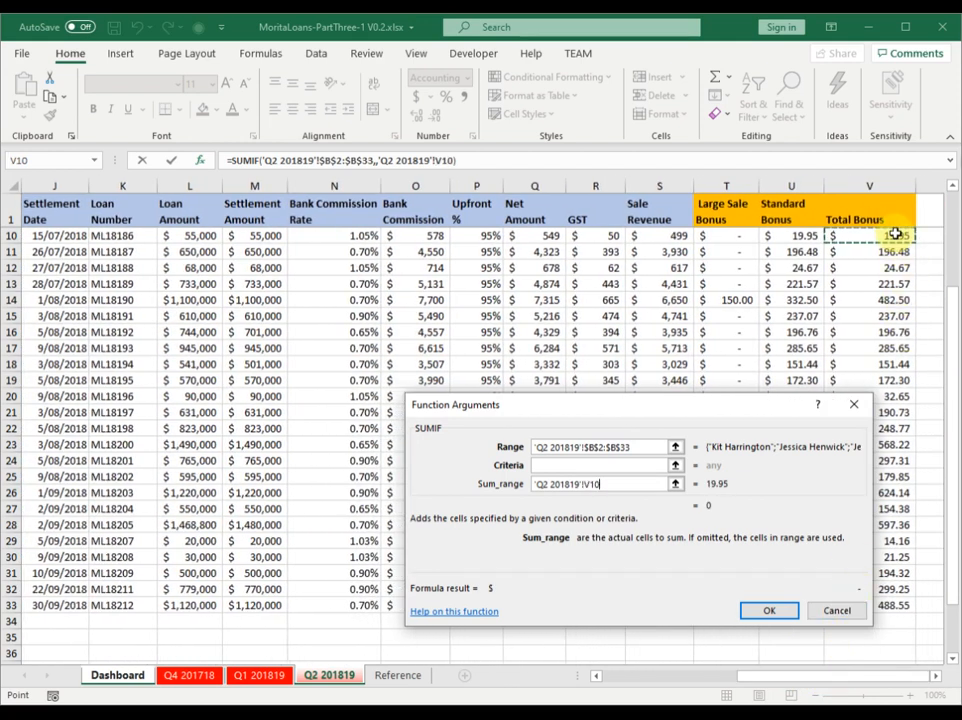
pyautogui.scroll(3, 895, 234)
pyautogui.click(884, 234)
pyautogui.moveTo(884, 234); pyautogui.dragTo(887, 638)
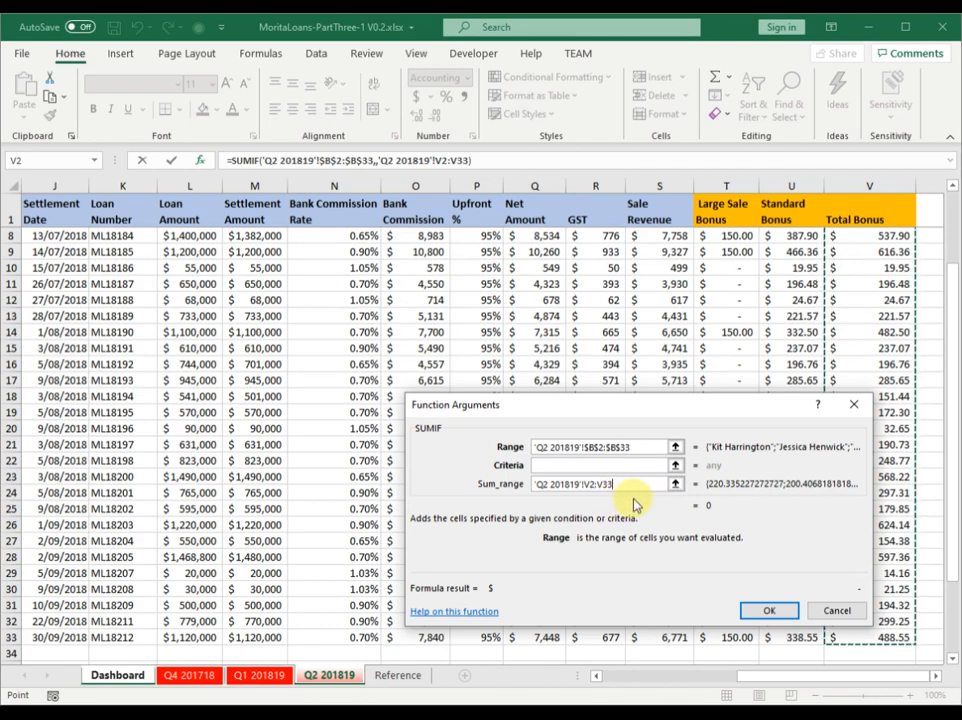
pyautogui.press('F4')
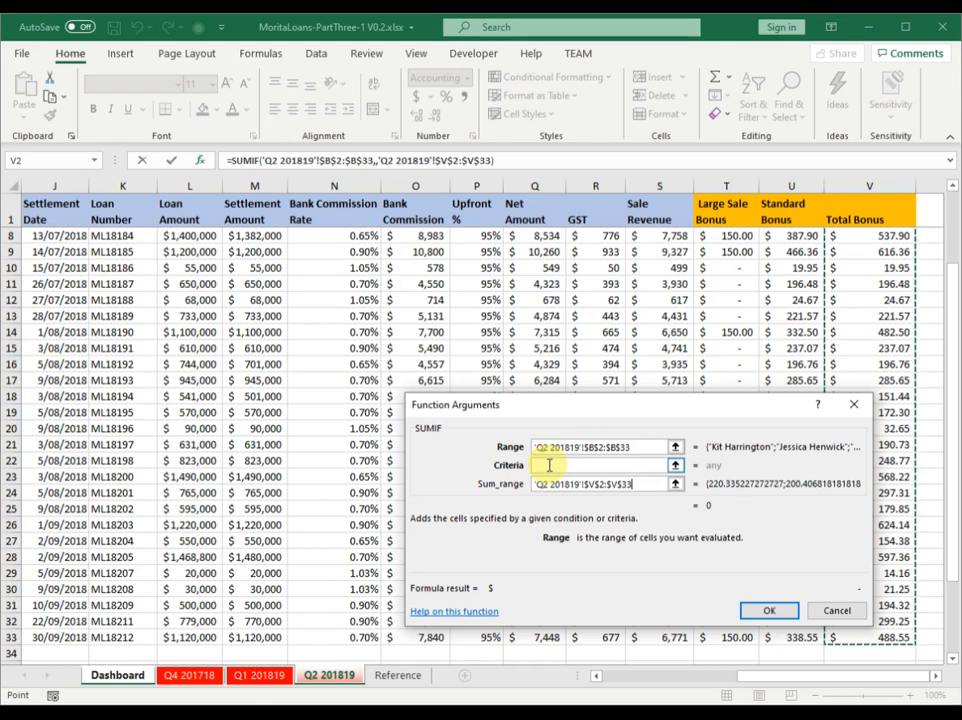
# - Complete the SUMIF with consultant heading D15 as the relative criteria and fill the formula across the Bonus Payment row to G18
pyautogui.click(549, 465)
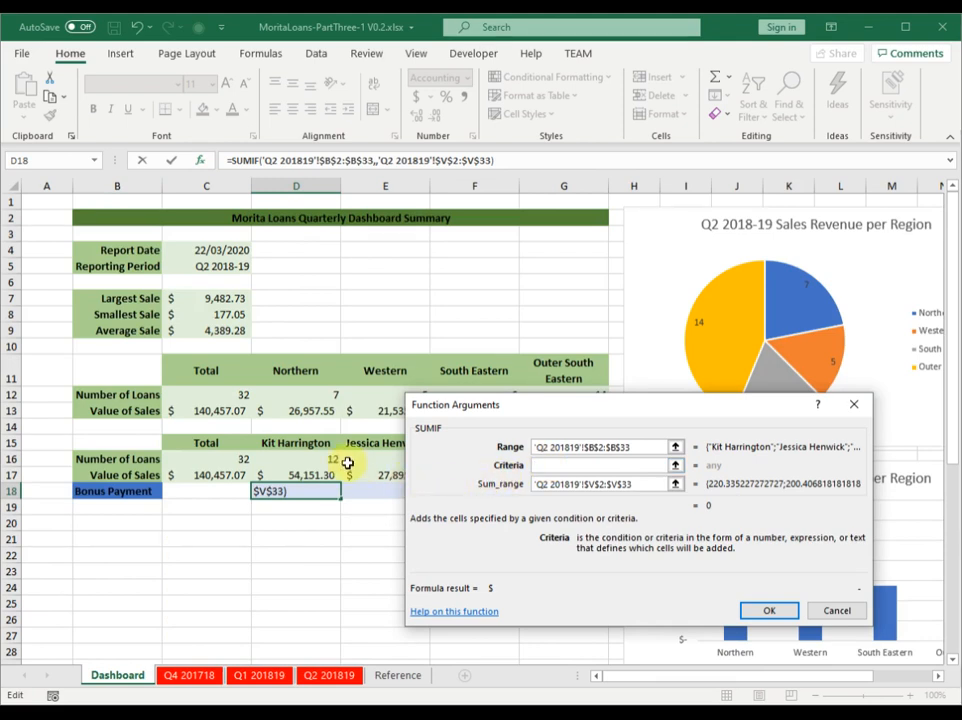
pyautogui.click(291, 443)
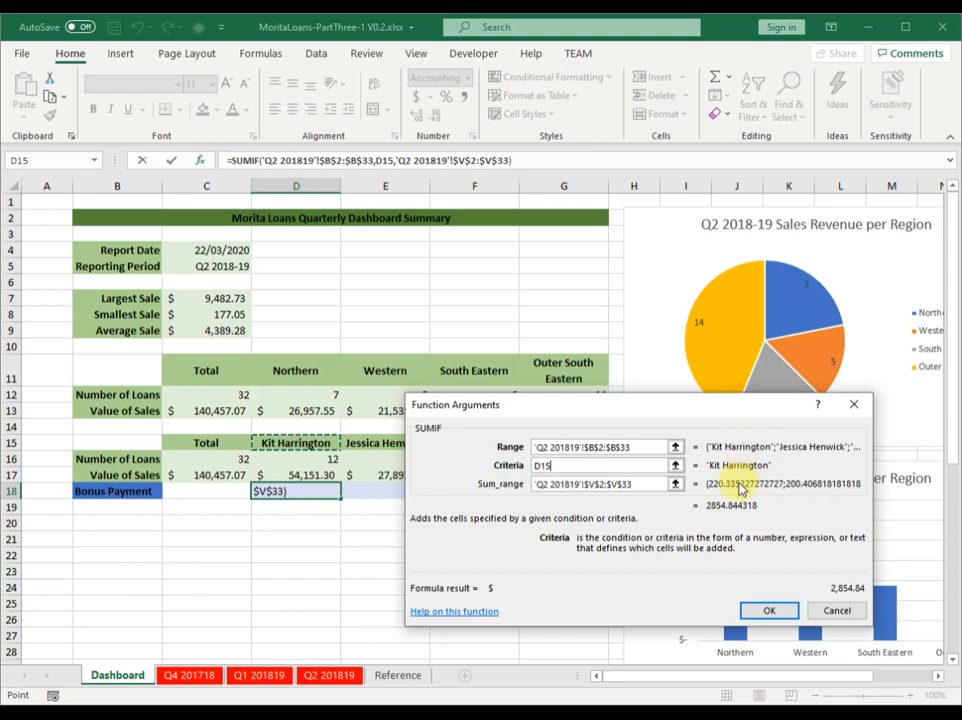
pyautogui.click(768, 615)
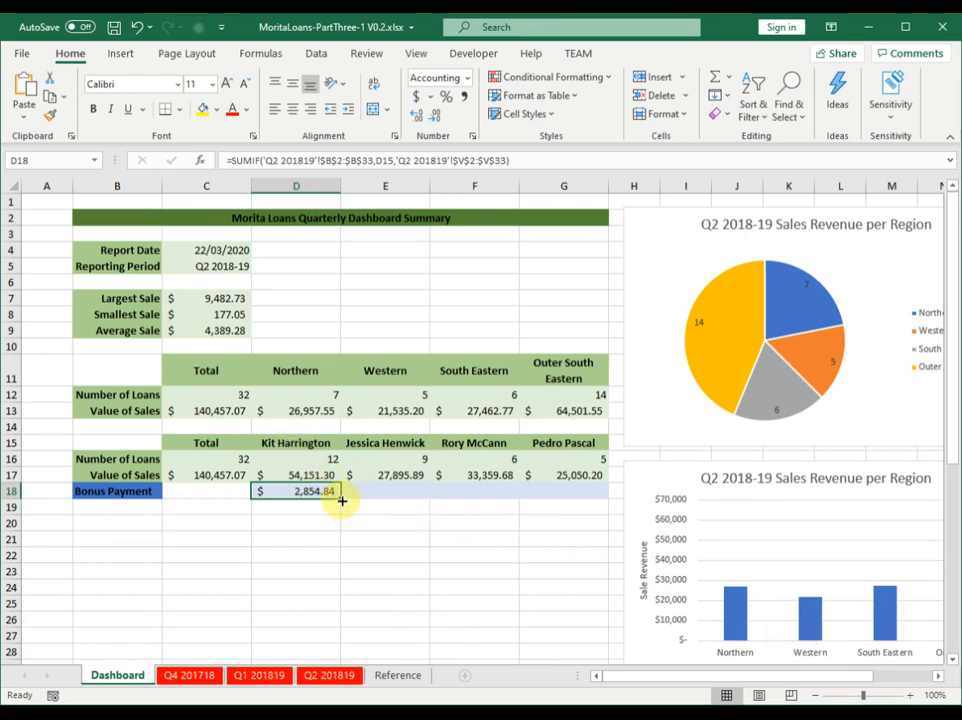
pyautogui.moveTo(341, 499); pyautogui.dragTo(573, 498)
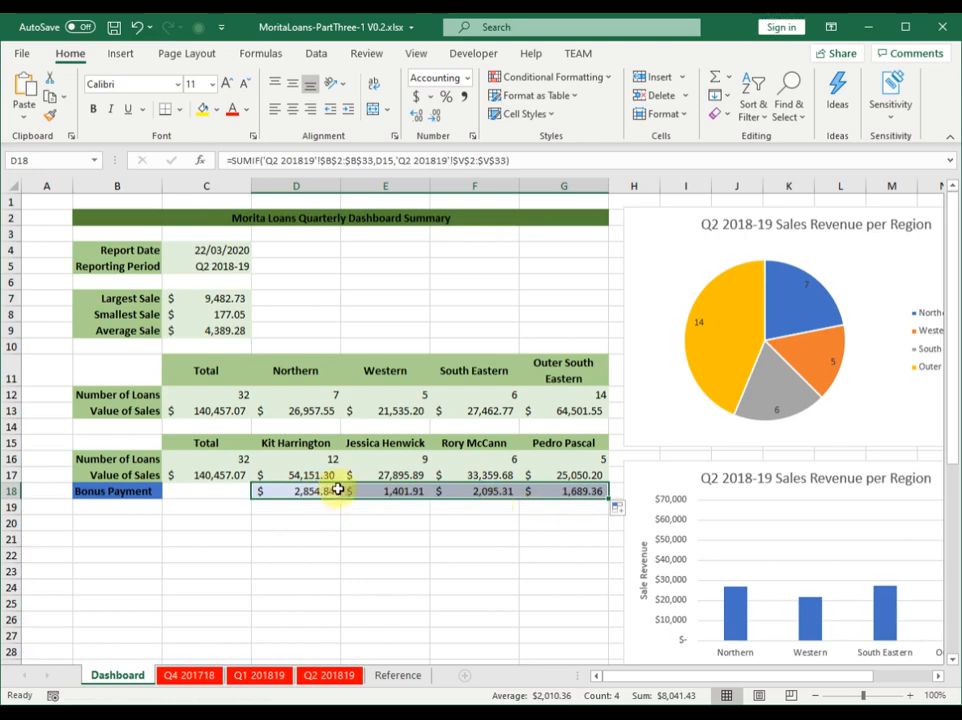
# - Check the criteria reference in each consultant's SUMIF formula across Bonus Payment cells D18 to G18
pyautogui.doubleClick(316, 490)
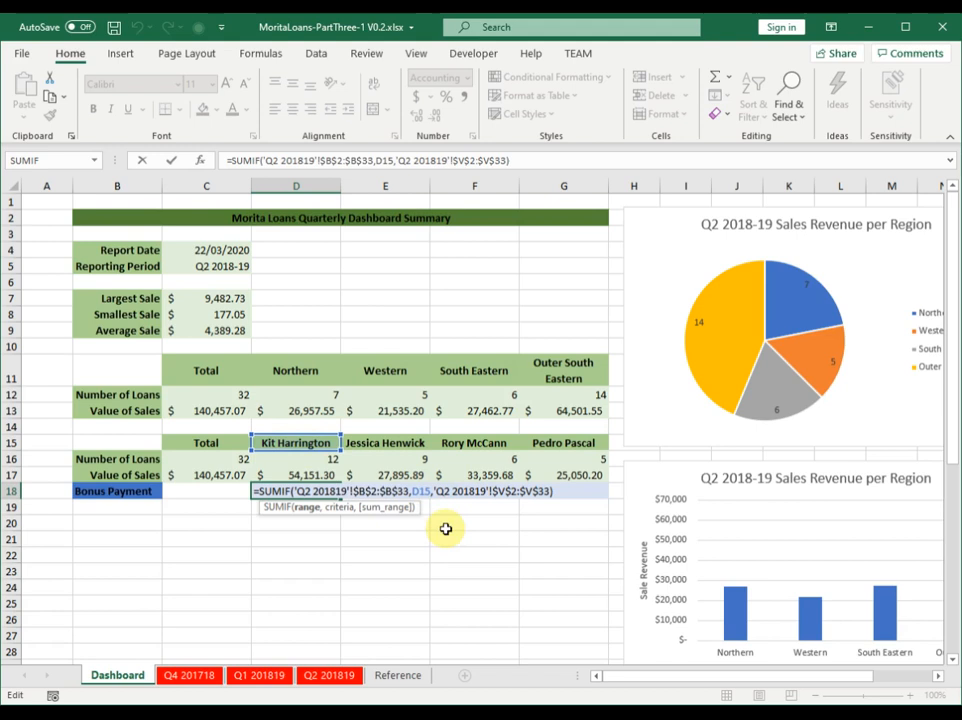
pyautogui.hotkey('ctrl', 'Return')
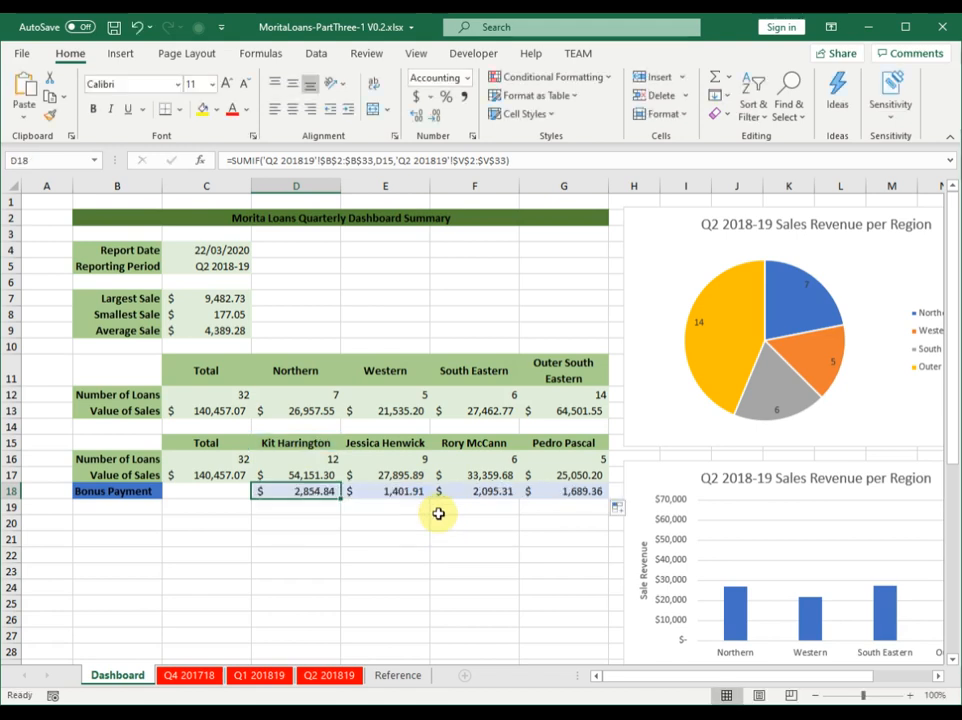
pyautogui.doubleClick(402, 490)
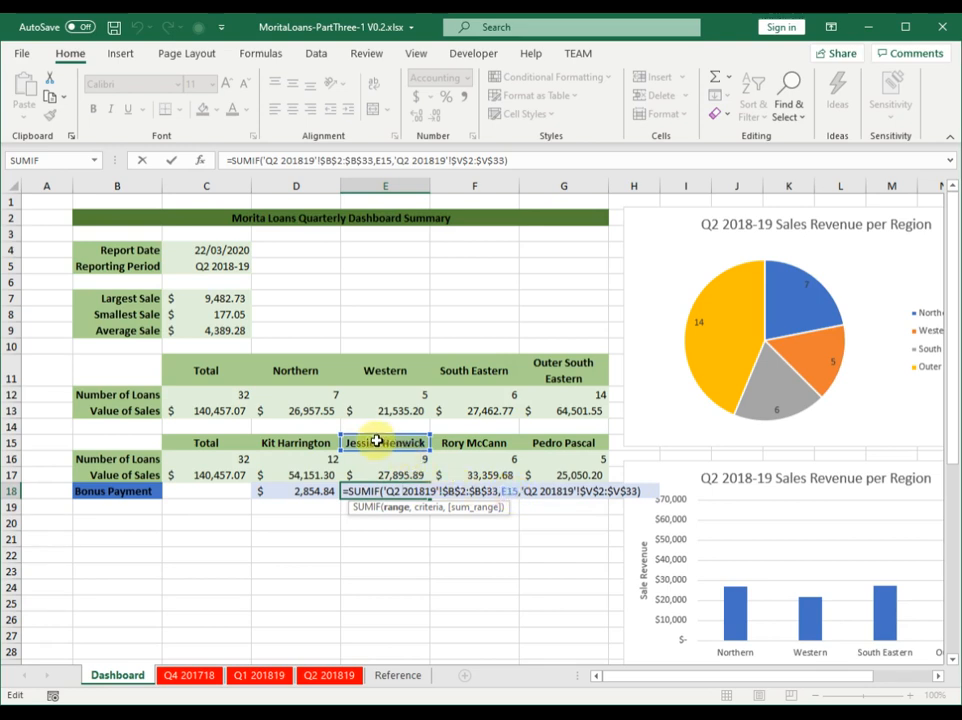
pyautogui.hotkey('ctrl', 'Return')
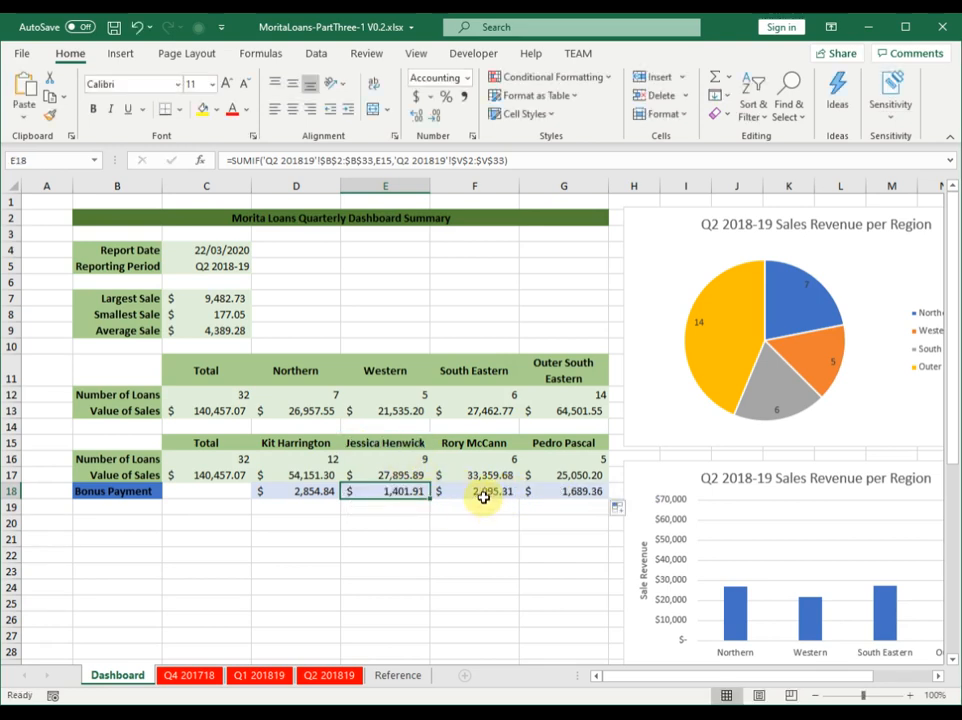
pyautogui.doubleClick(477, 490)
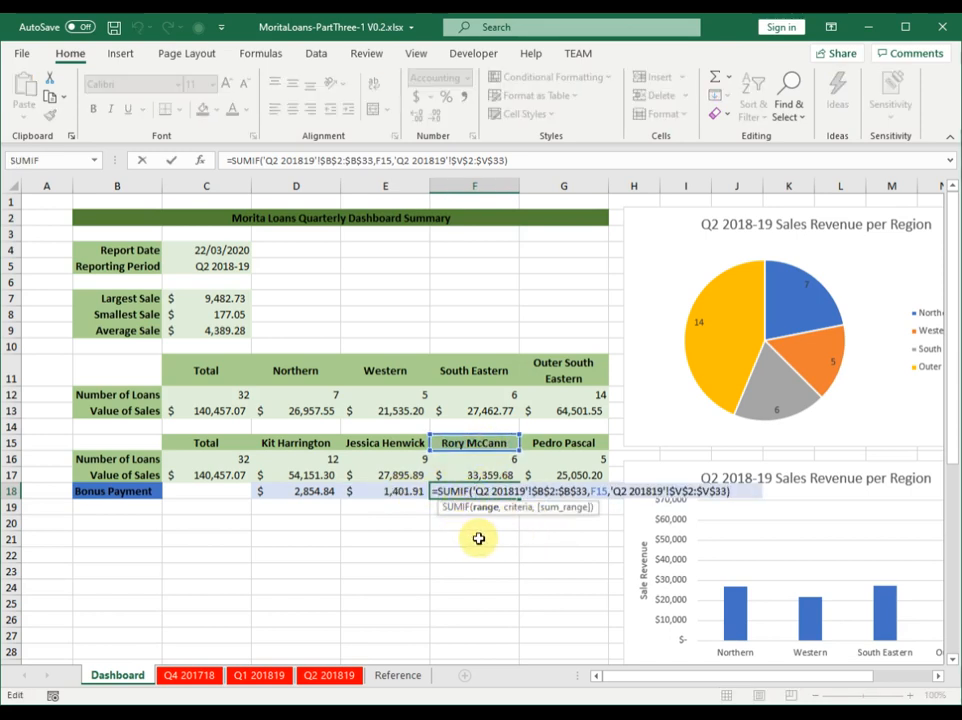
pyautogui.hotkey('ctrl', 'Return')
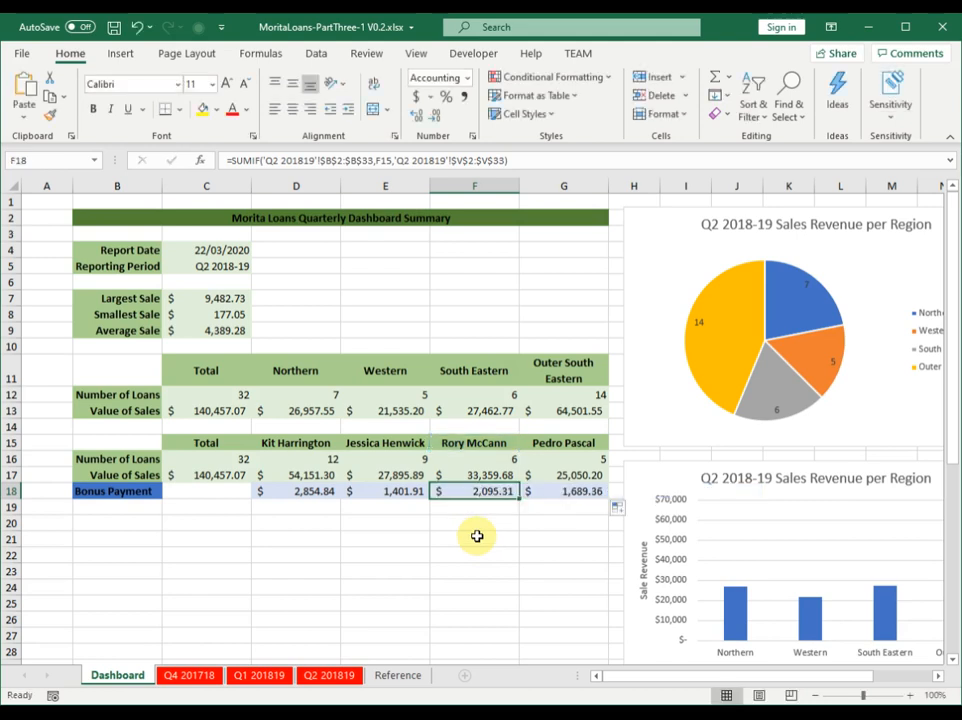
pyautogui.click(306, 491)
pyautogui.click(393, 490)
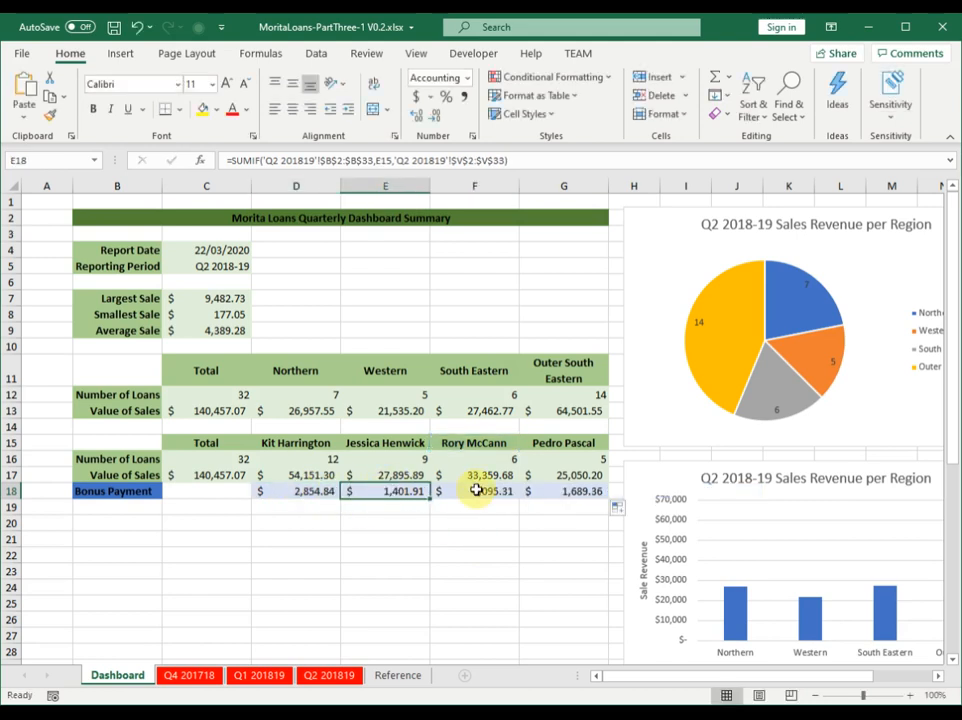
pyautogui.click(477, 490)
pyautogui.click(556, 490)
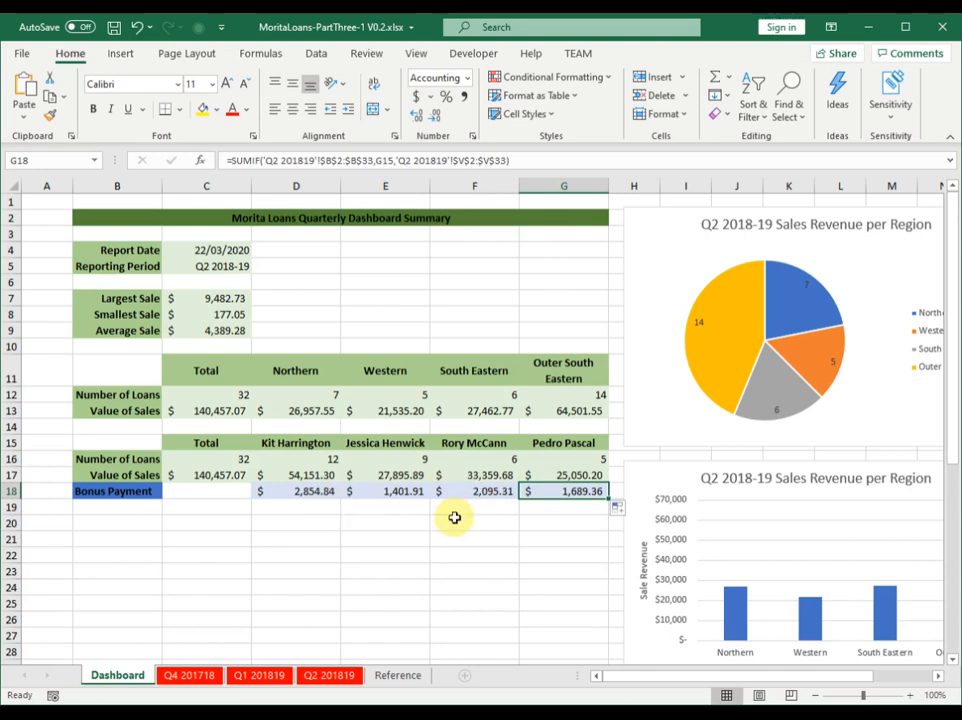
# - Review the function arguments of the SUMIF in D18, focusing on the absolute Range reference
pyautogui.click(297, 491)
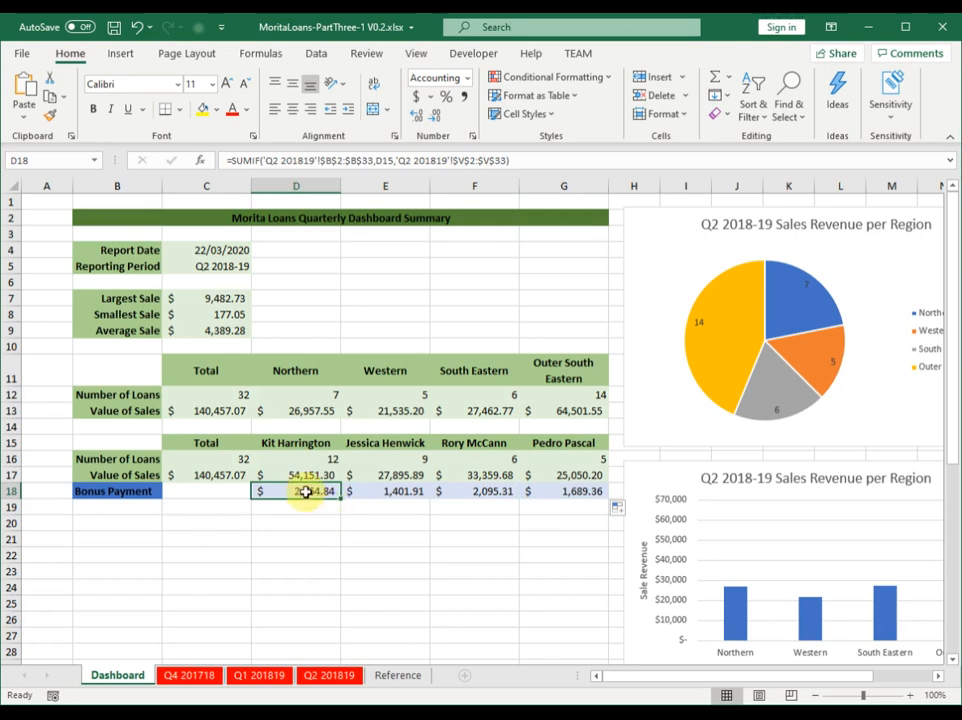
pyautogui.click(200, 166)
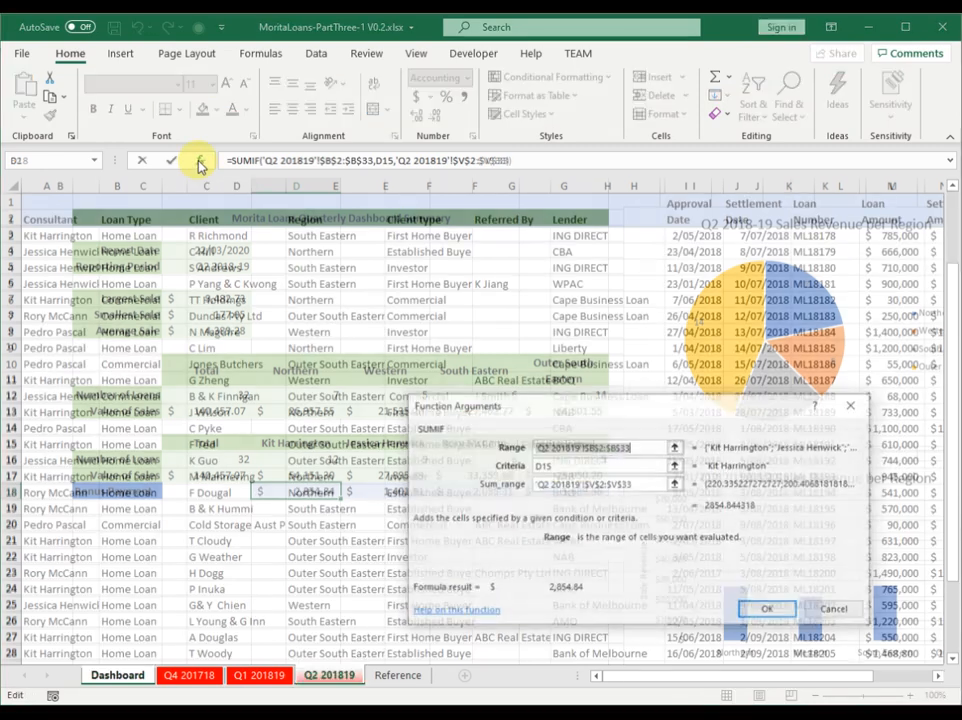
pyautogui.click(545, 446)
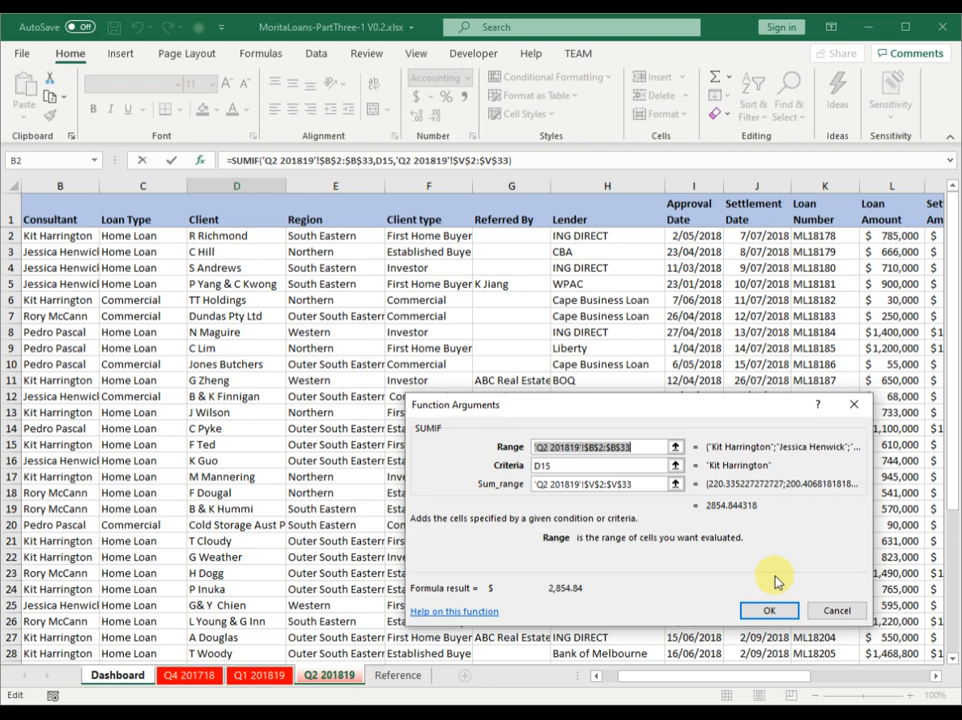
pyautogui.click(639, 446)
pyautogui.moveTo(639, 446); pyautogui.dragTo(535, 446)
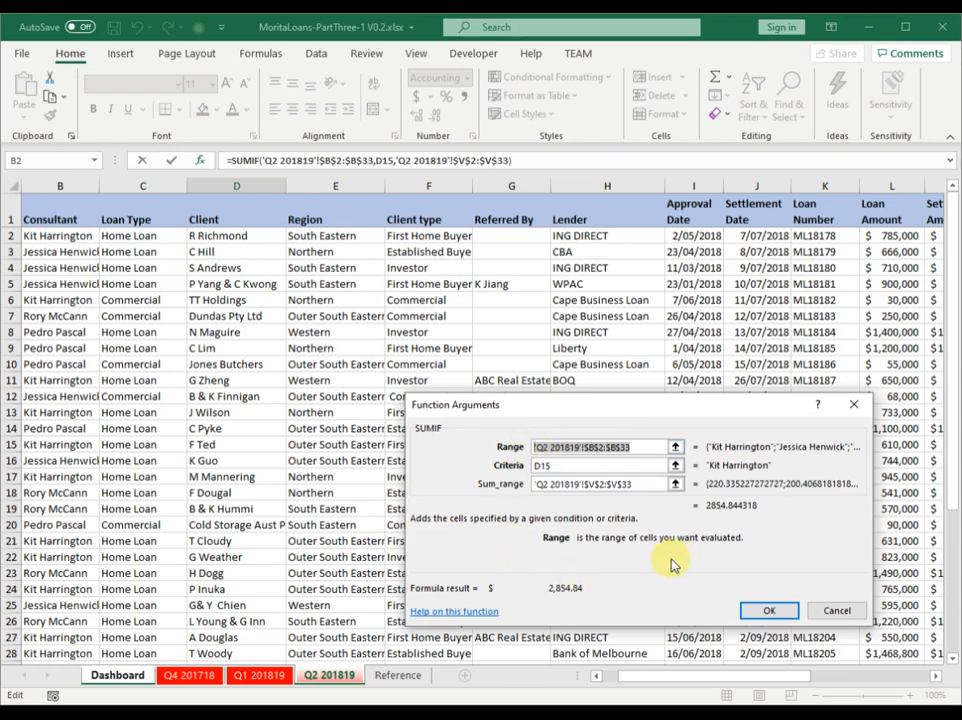
pyautogui.press('Return')
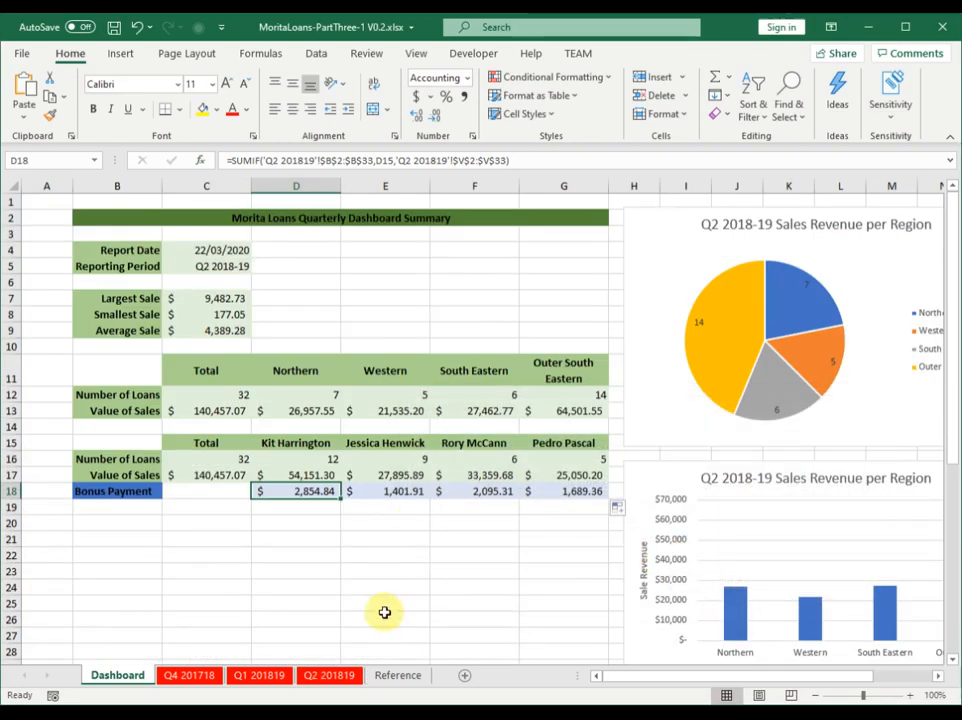
# - Name the consultant cells B2:B33 on the Q2 201819 sheet consultantList and reselect the range by that name
pyautogui.click(331, 677)
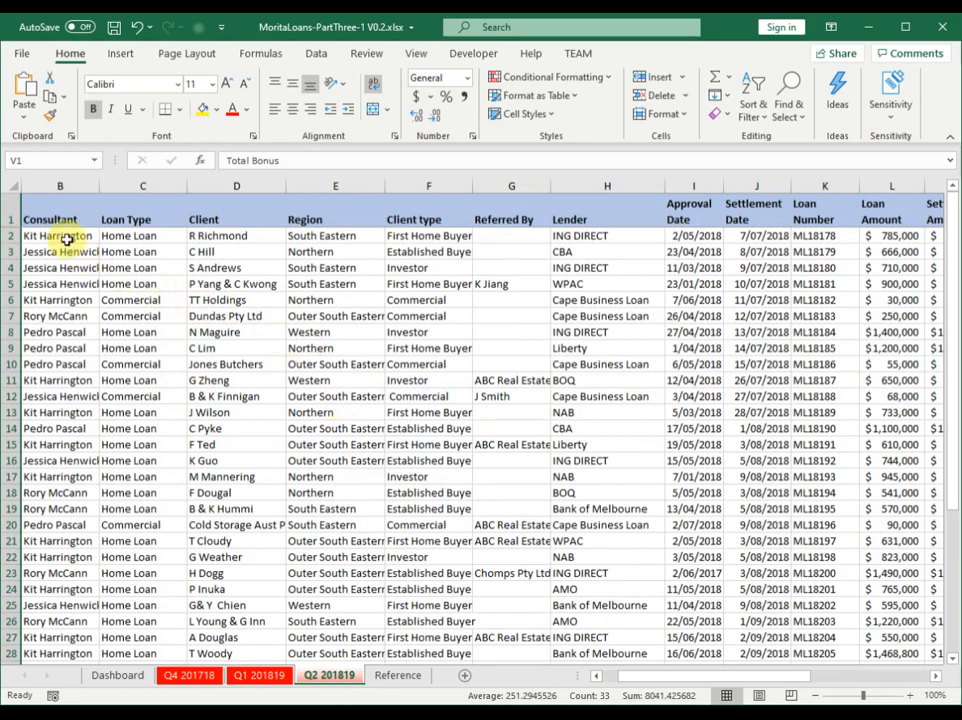
pyautogui.moveTo(63, 234); pyautogui.dragTo(62, 621)
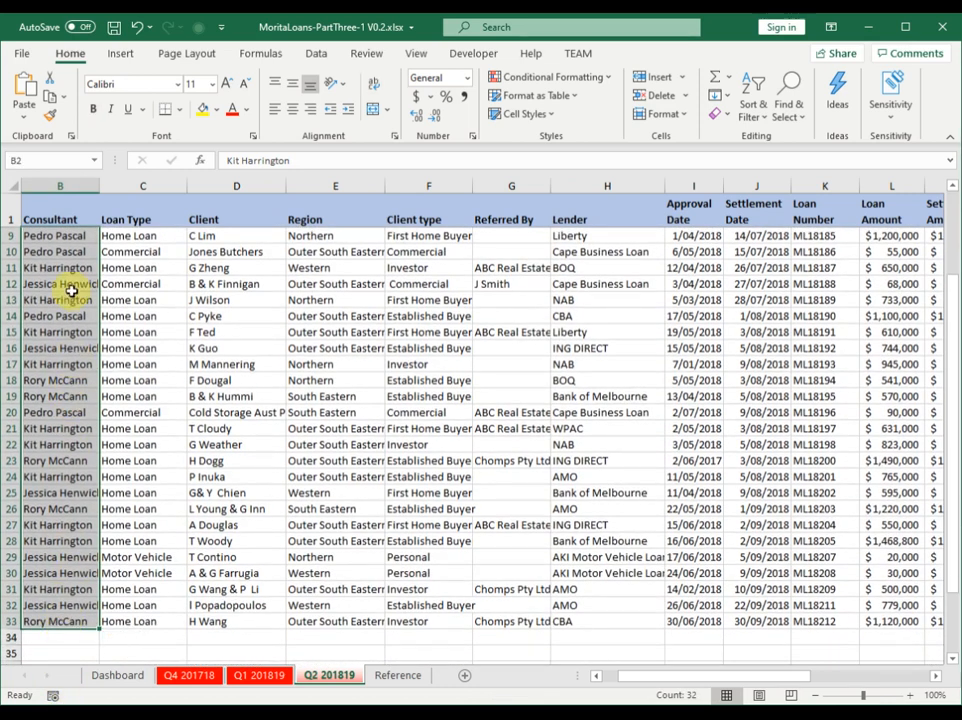
pyautogui.click(61, 162)
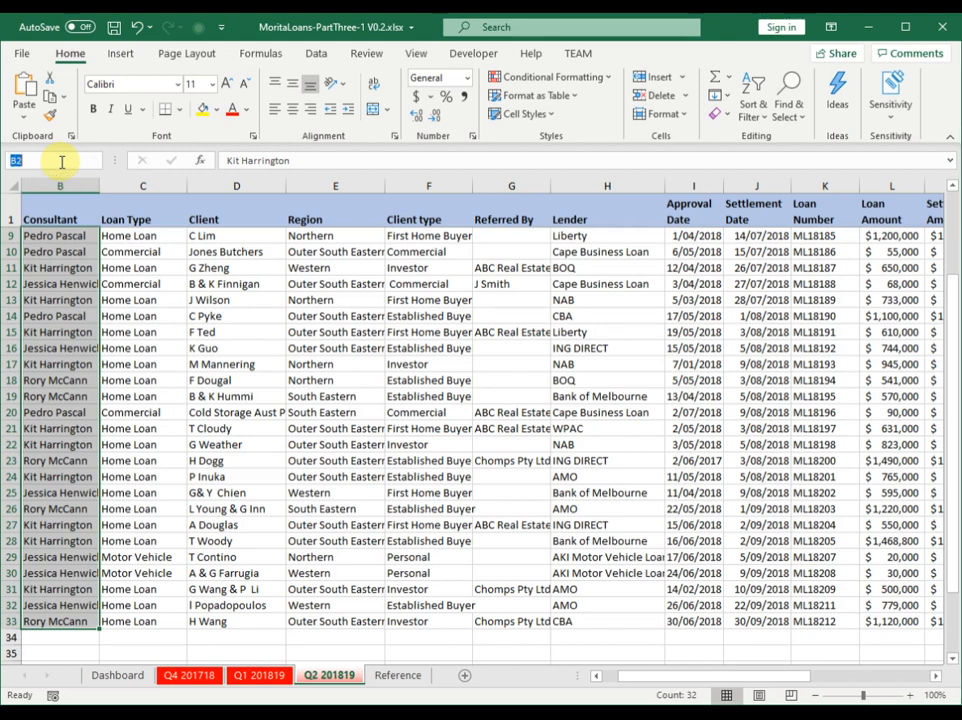
pyautogui.write('consultantList')
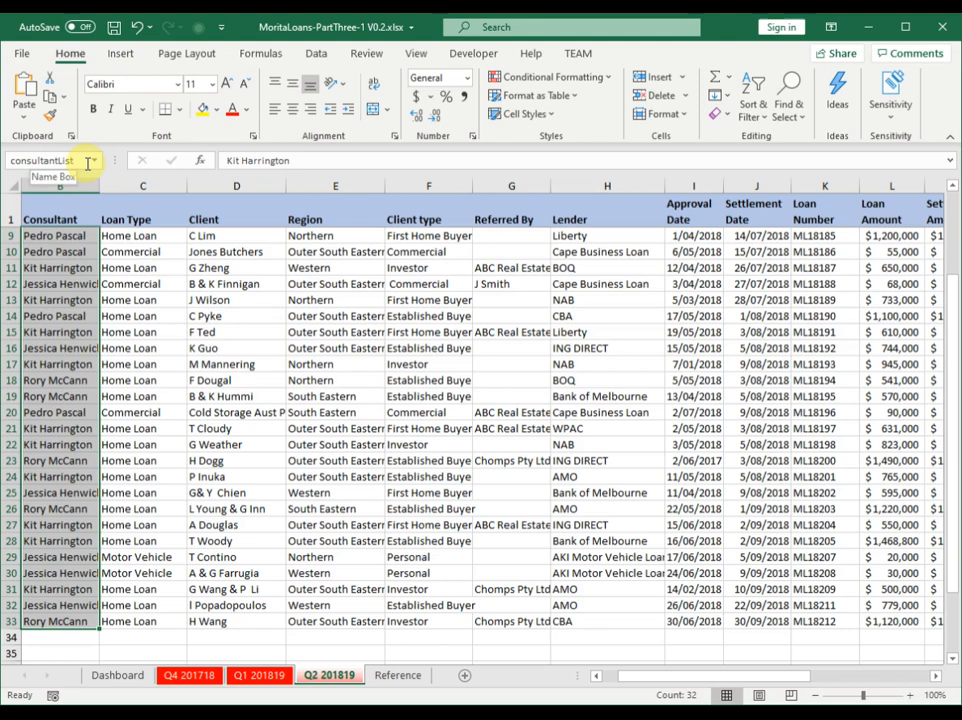
pyautogui.click(333, 317)
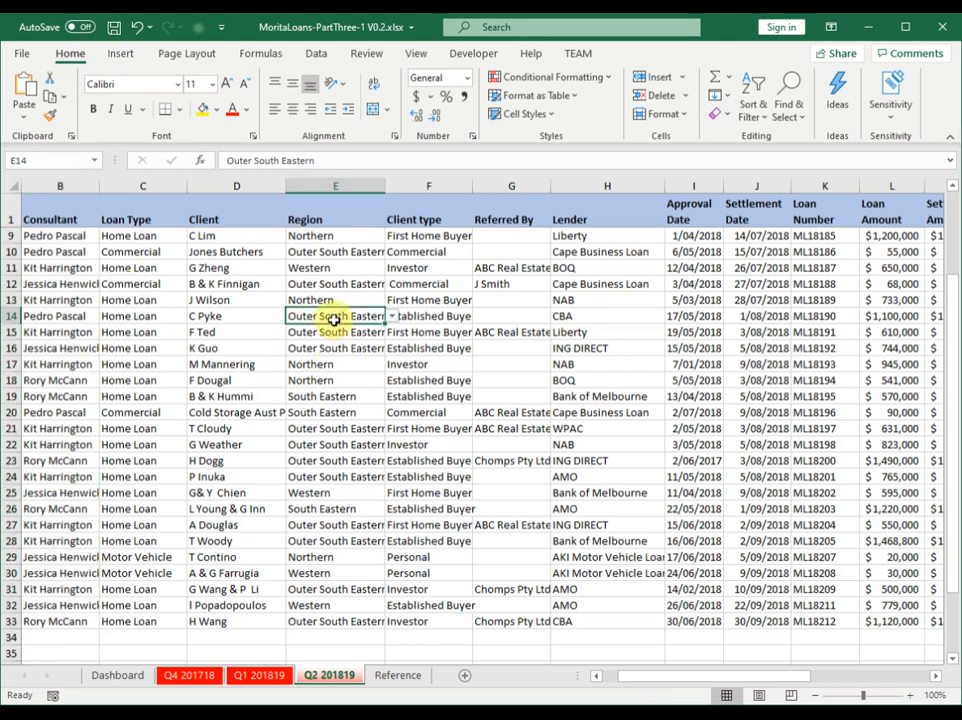
pyautogui.click(95, 161)
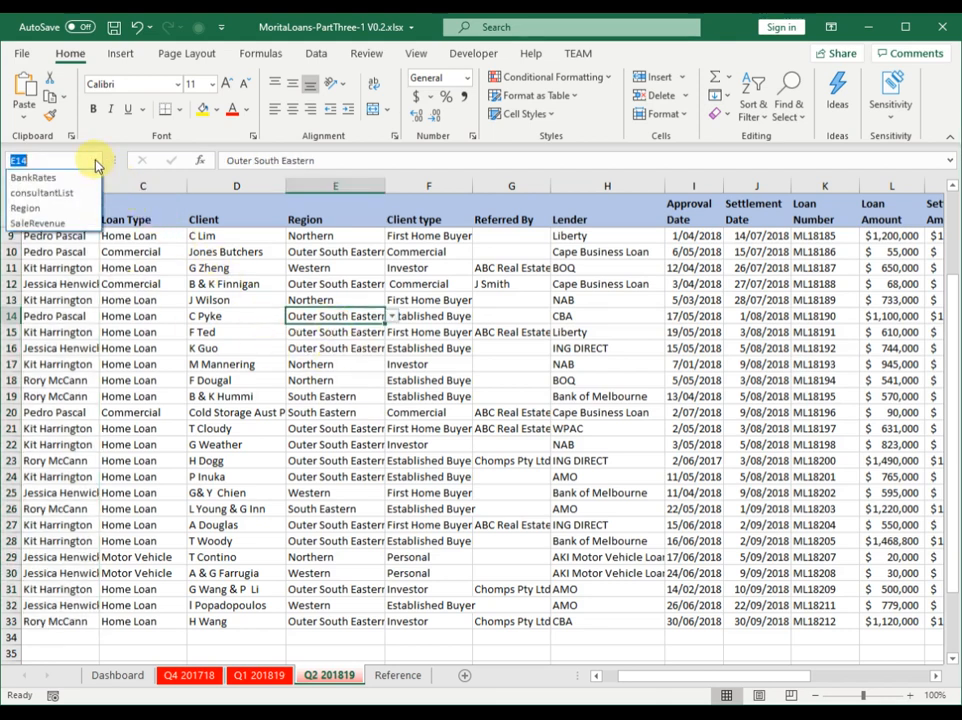
pyautogui.click(57, 196)
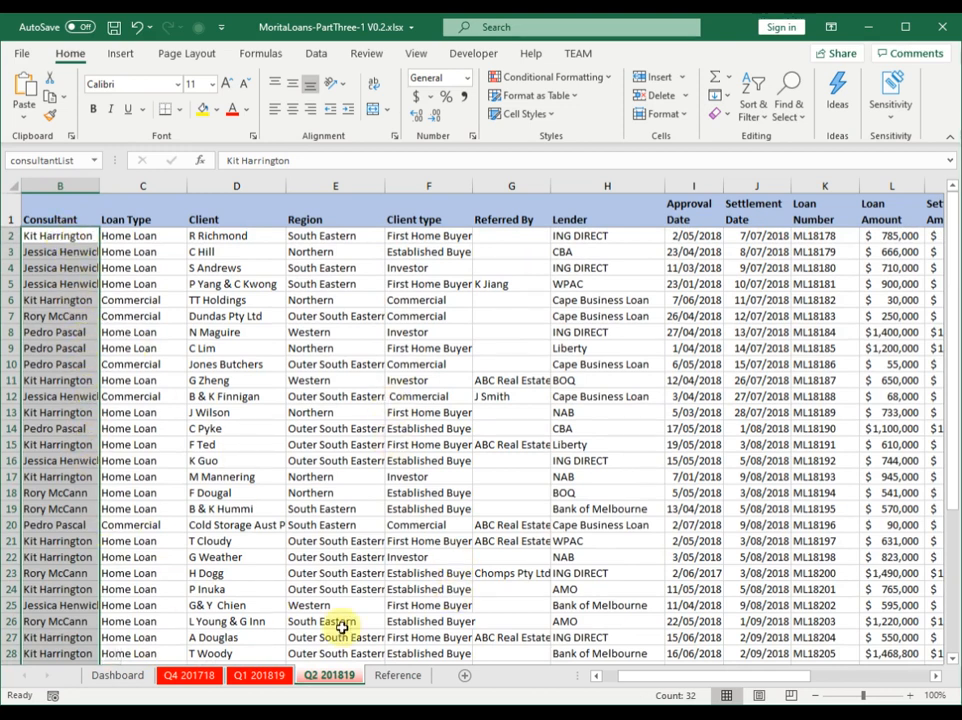
# - Name the Total Bonus cells V2:V33 on the Q2 201819 sheet consultantBonus and reselect the range by that name
pyautogui.moveTo(633, 683); pyautogui.dragTo(775, 684)
pyautogui.moveTo(878, 236); pyautogui.dragTo(874, 632)
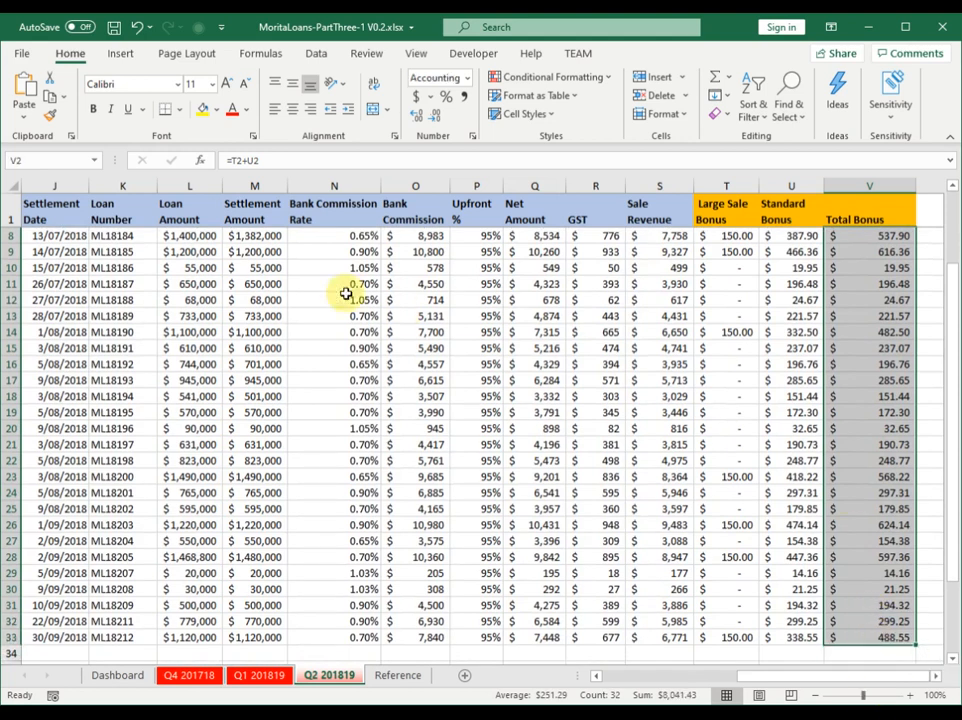
pyautogui.click(58, 163)
pyautogui.write('consultan')
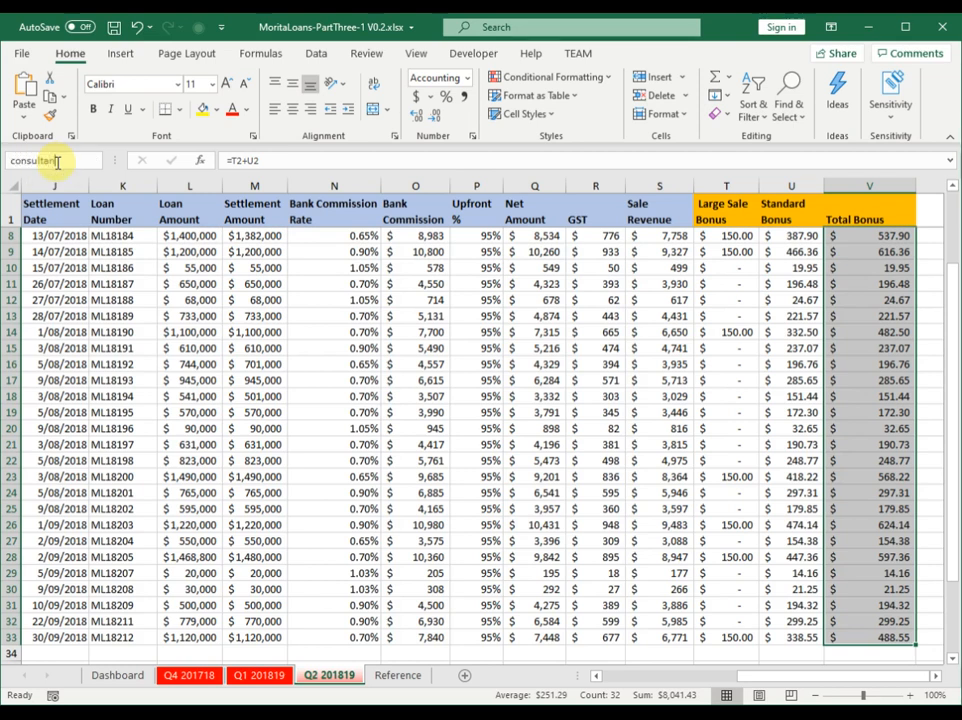
pyautogui.write('tBonus')
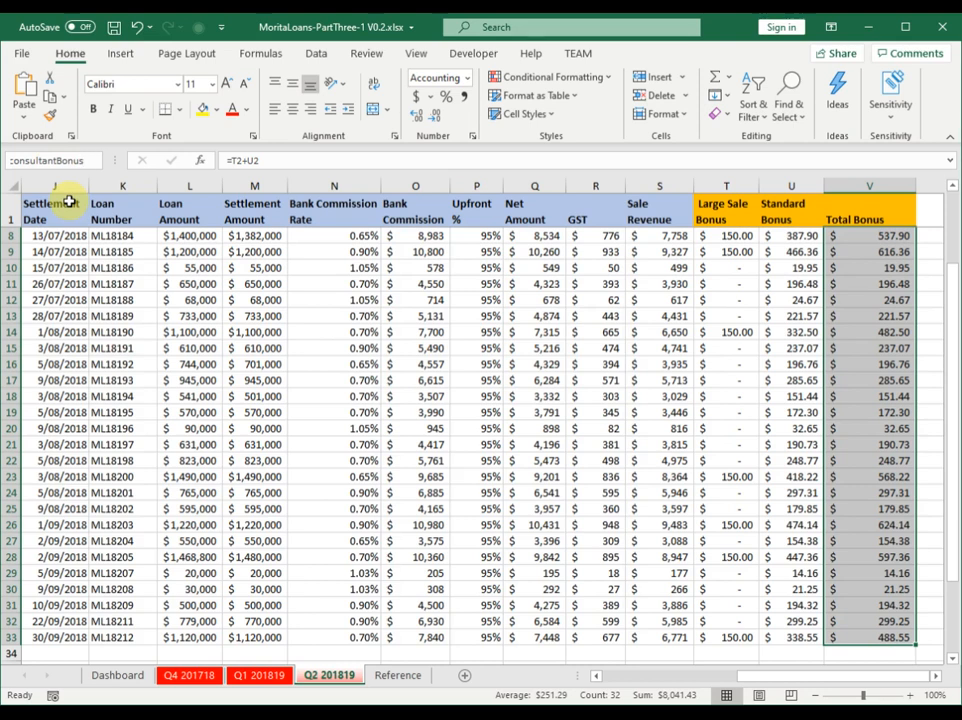
pyautogui.press('Return')
pyautogui.click(254, 316)
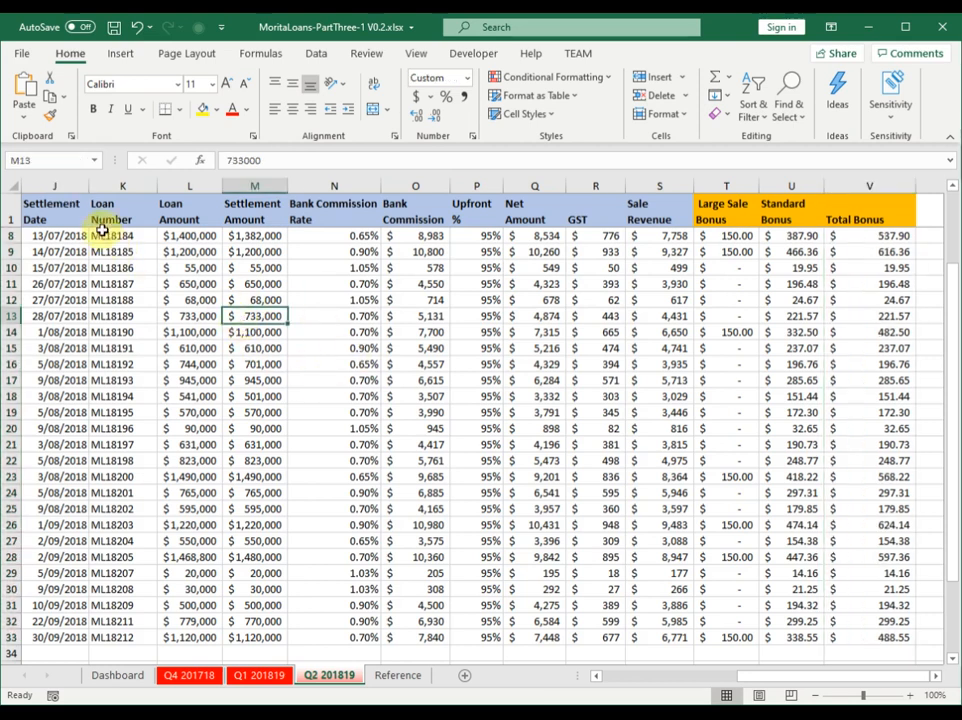
pyautogui.click(95, 161)
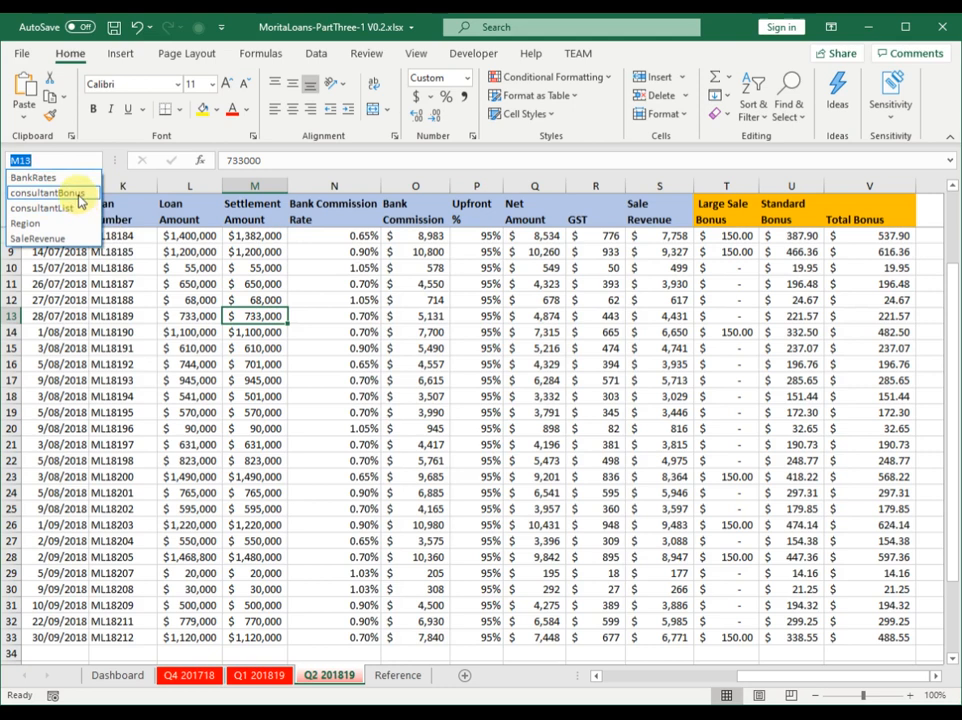
pyautogui.click(78, 194)
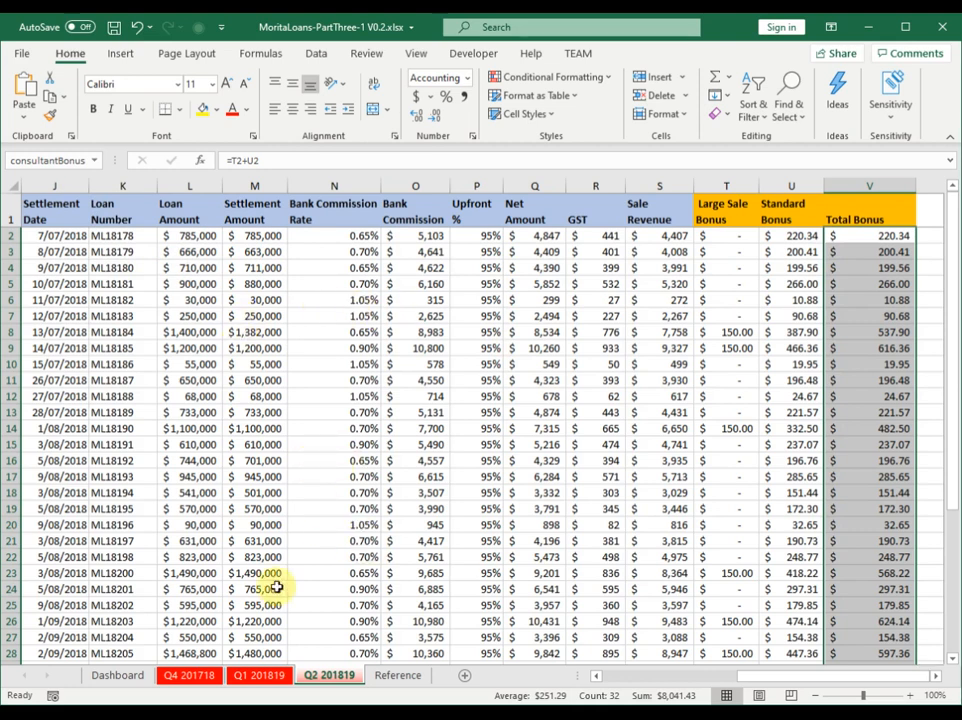
# - Edit the SUMIF arguments of Dashboard cell D18 and replace the Range reference with the name consultantList
pyautogui.hotkey('ctrl', 'Home')
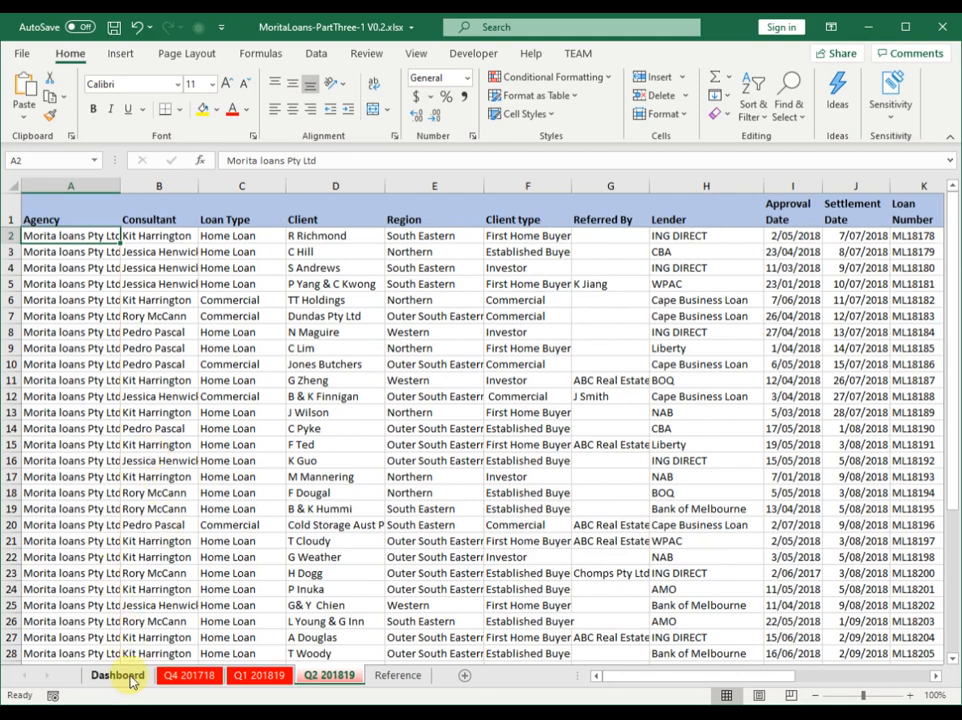
pyautogui.click(128, 674)
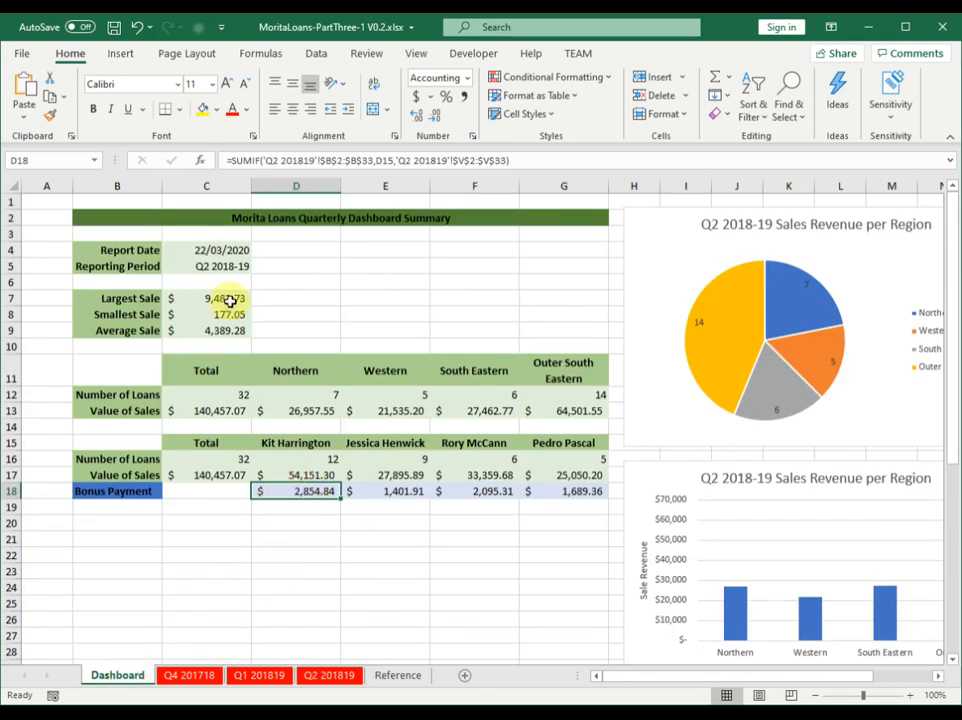
pyautogui.click(200, 167)
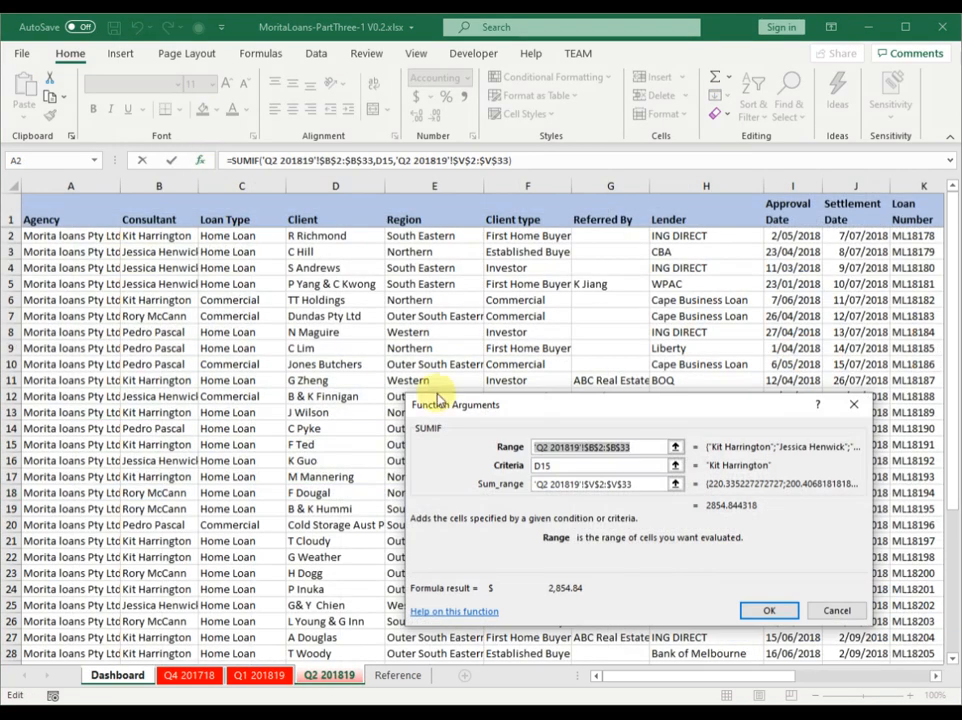
pyautogui.moveTo(641, 449); pyautogui.dragTo(521, 450)
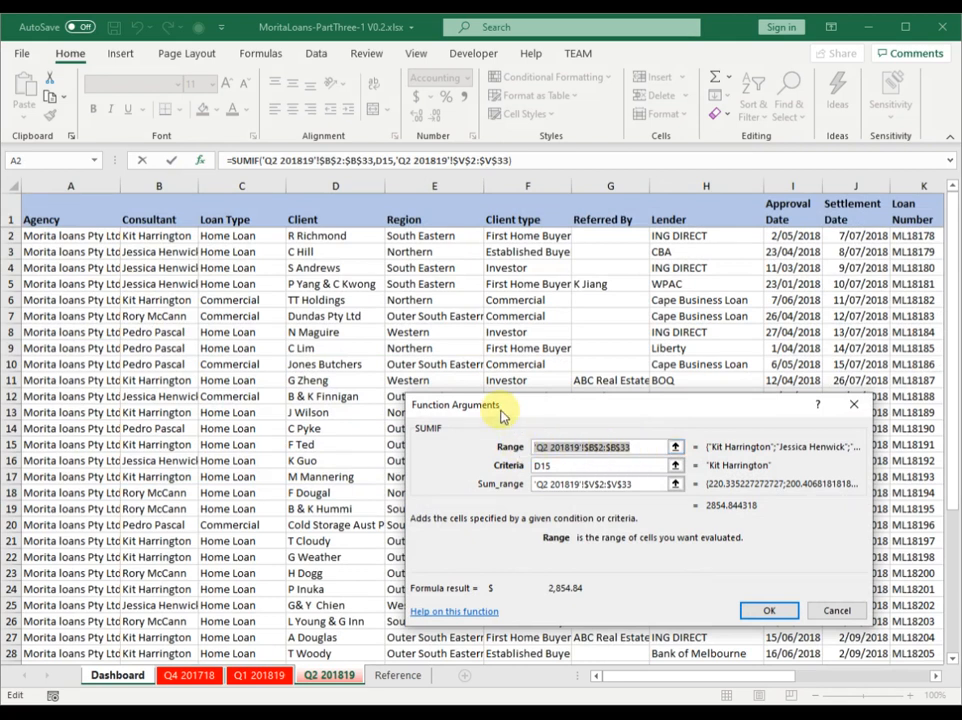
pyautogui.write('cons')
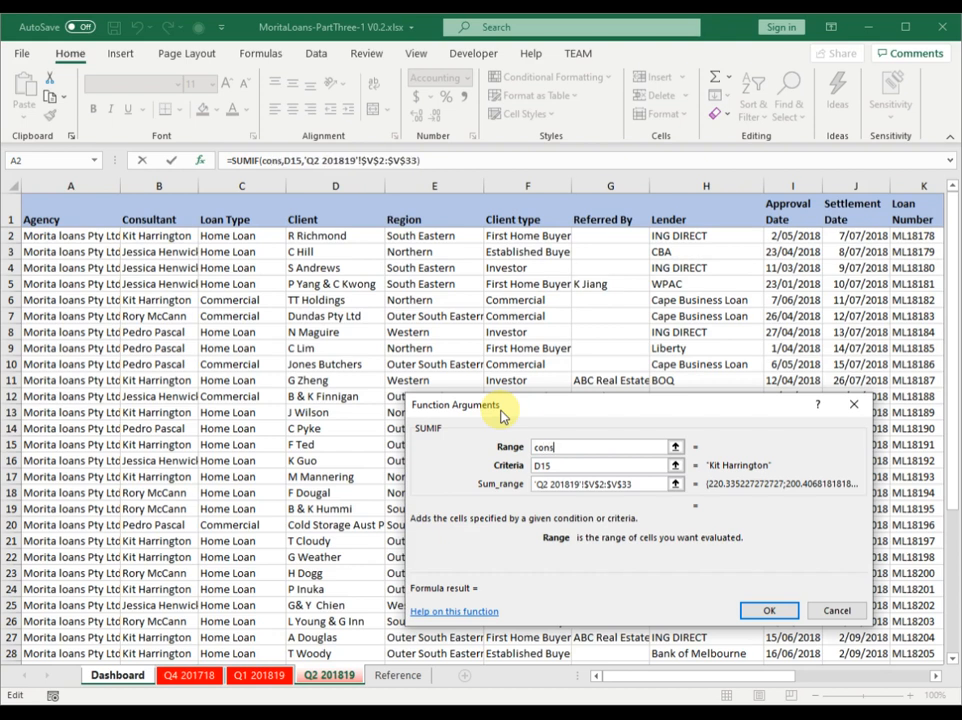
pyautogui.write('ultantList')
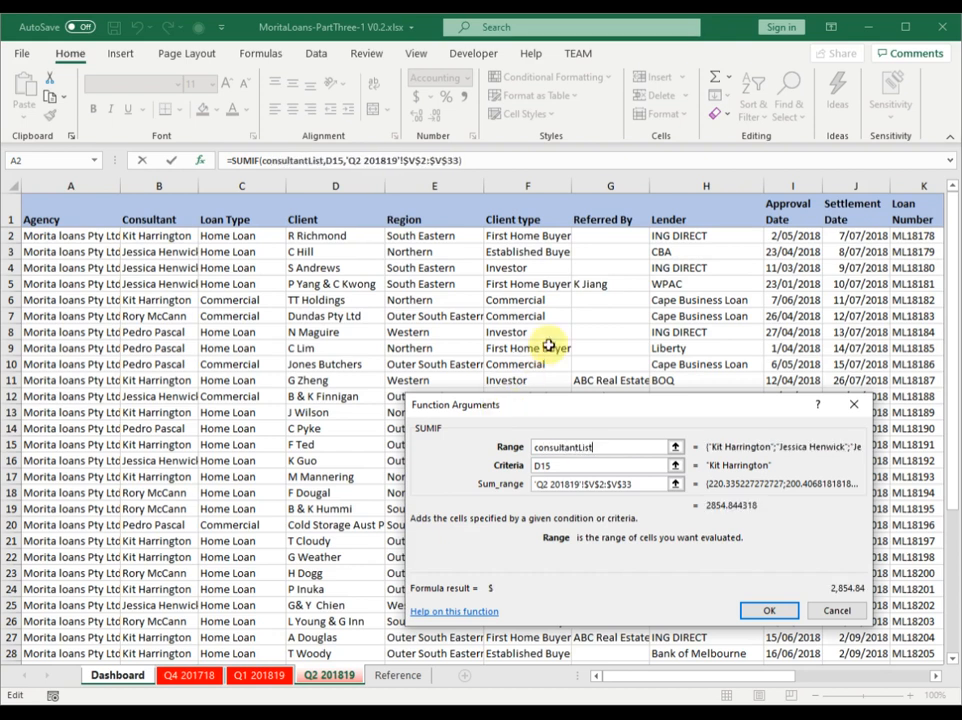
# - Replace the Sum_range reference in the D18 SUMIF with the name consultantBonus
pyautogui.click(610, 483)
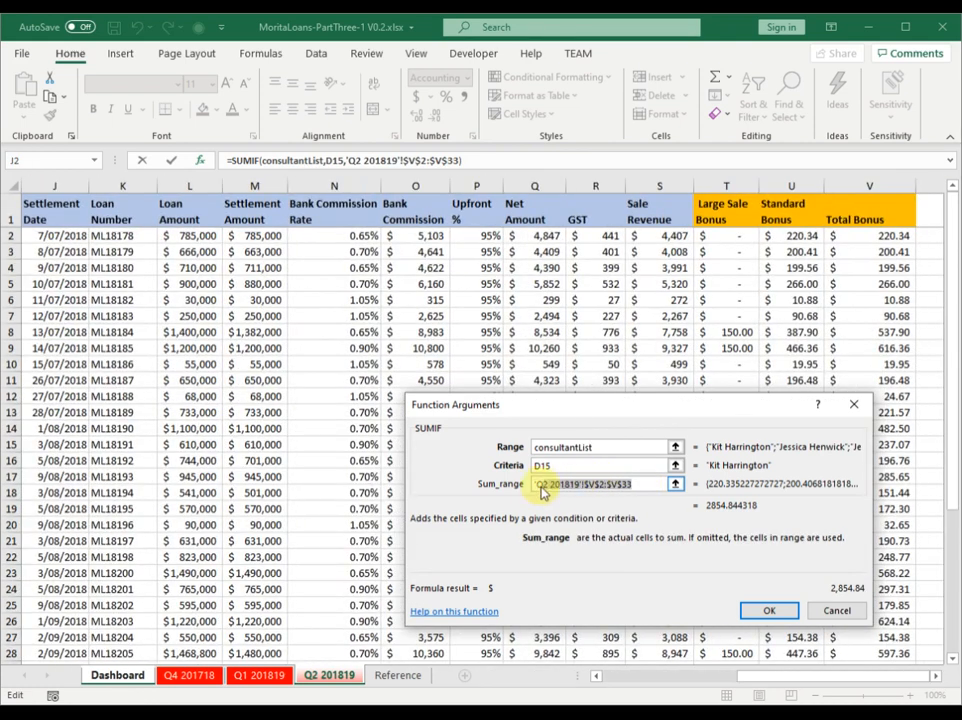
pyautogui.write('co')
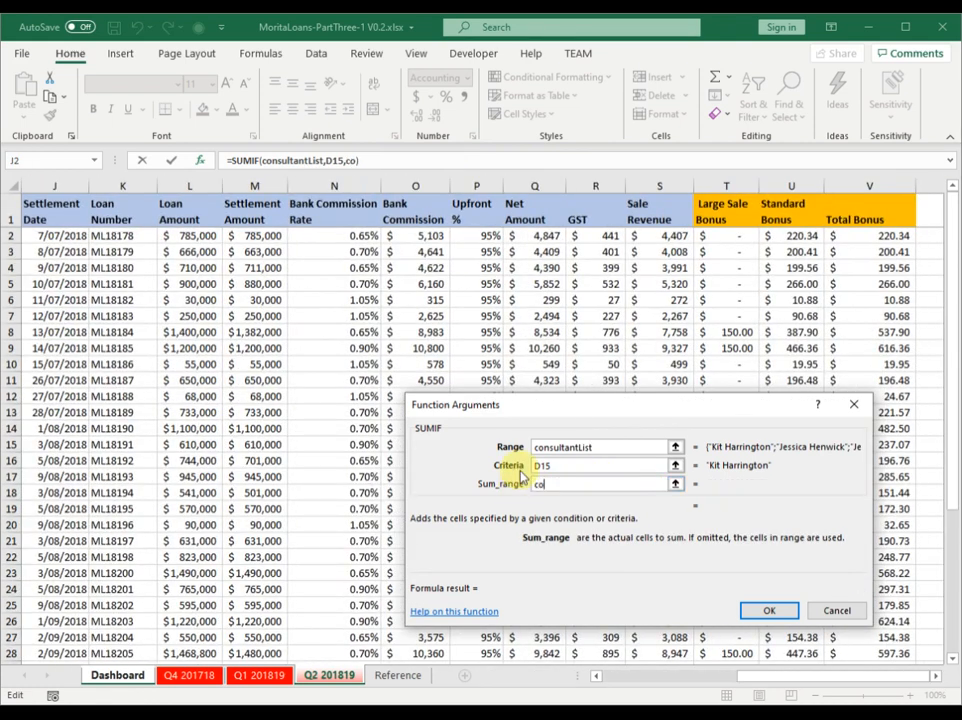
pyautogui.write('nsultantBonus')
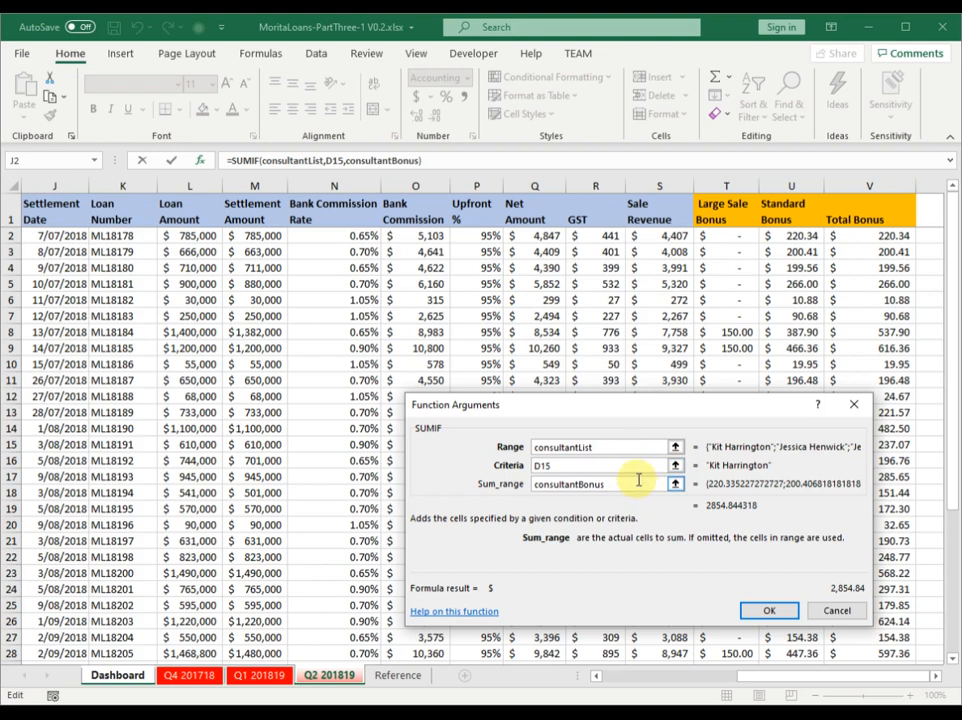
# - Confirm the SUMIF in Dashboard cell D18, fill it across to G18 and check the copied Bonus Payment formulas
pyautogui.click(771, 609)
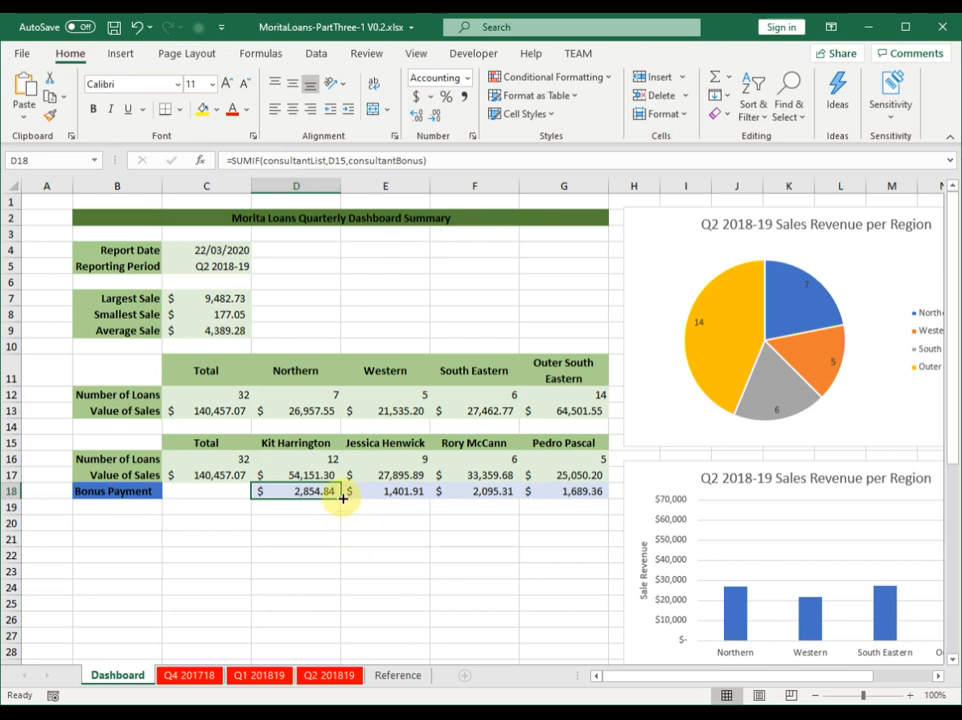
pyautogui.moveTo(341, 499); pyautogui.dragTo(579, 497)
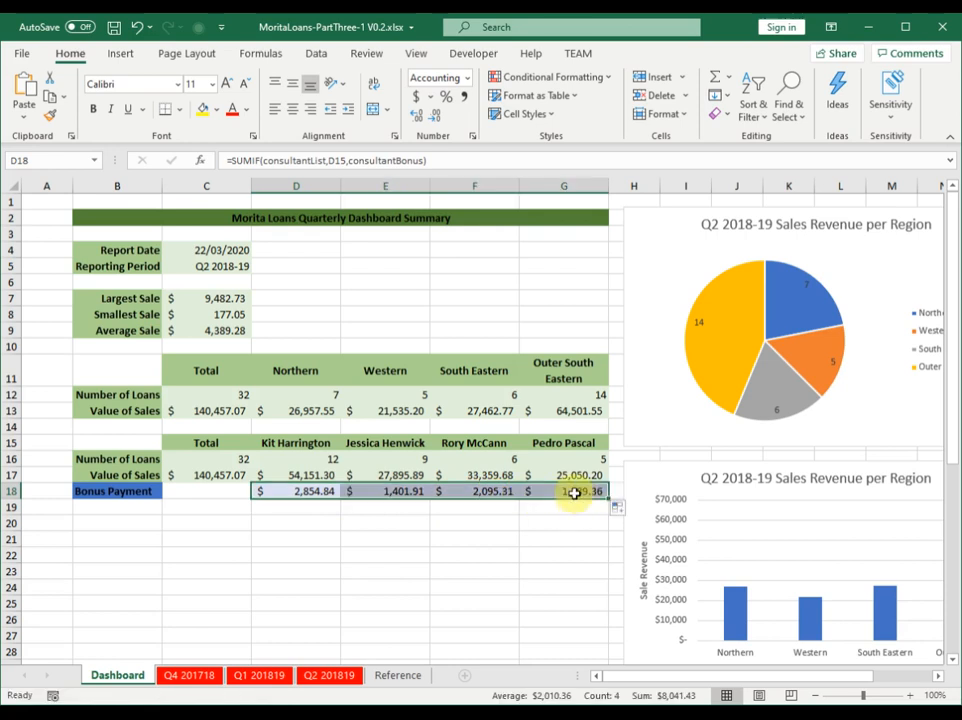
pyautogui.click(575, 492)
pyautogui.click(490, 492)
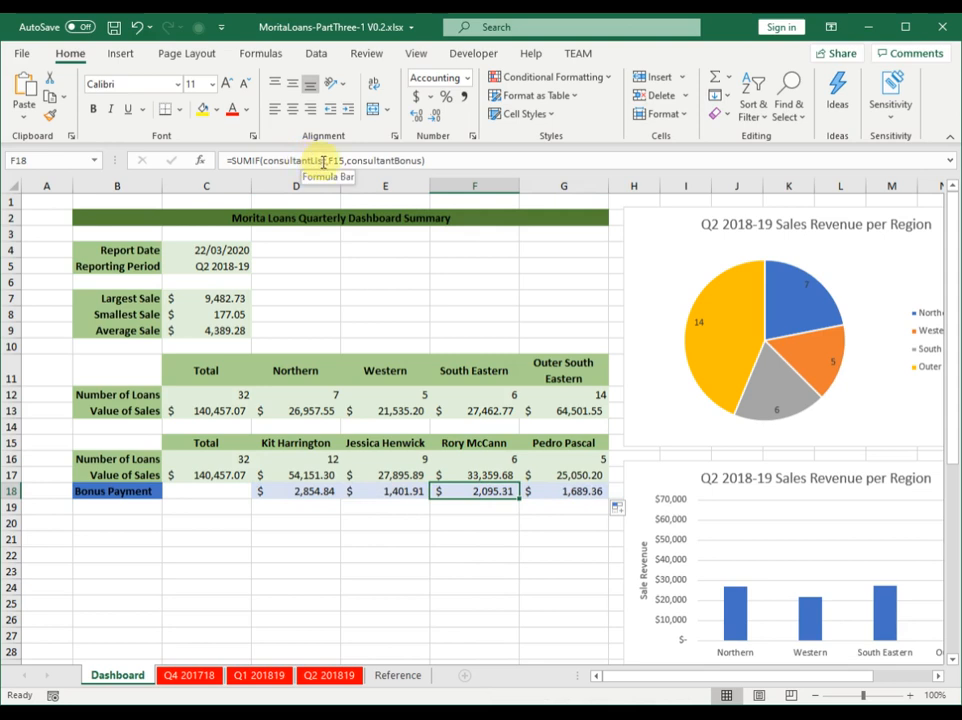
pyautogui.click(373, 488)
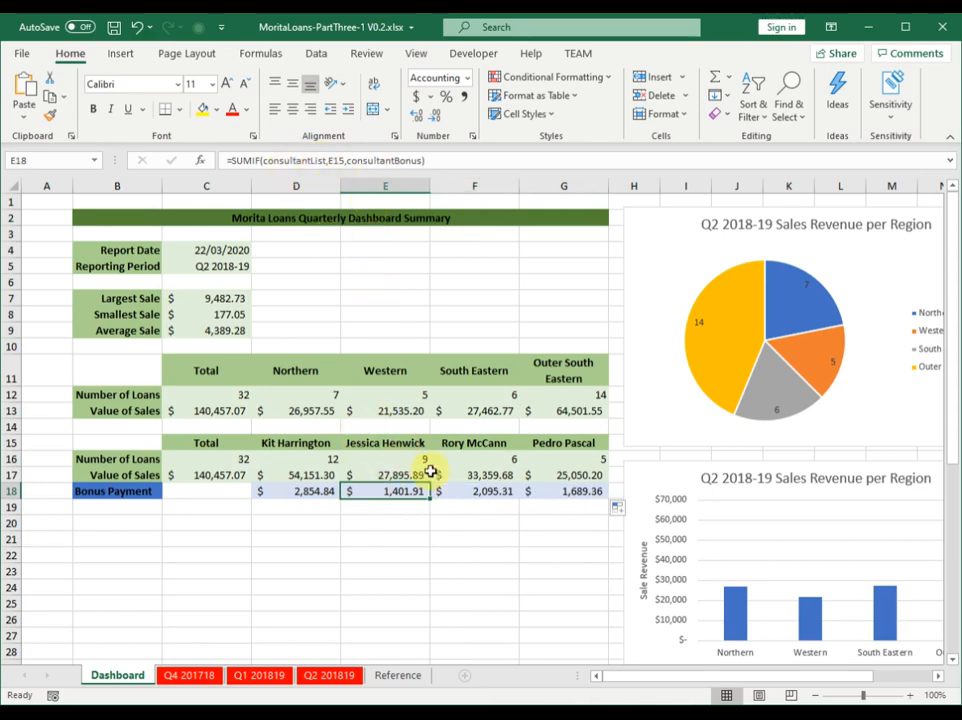
pyautogui.click(326, 490)
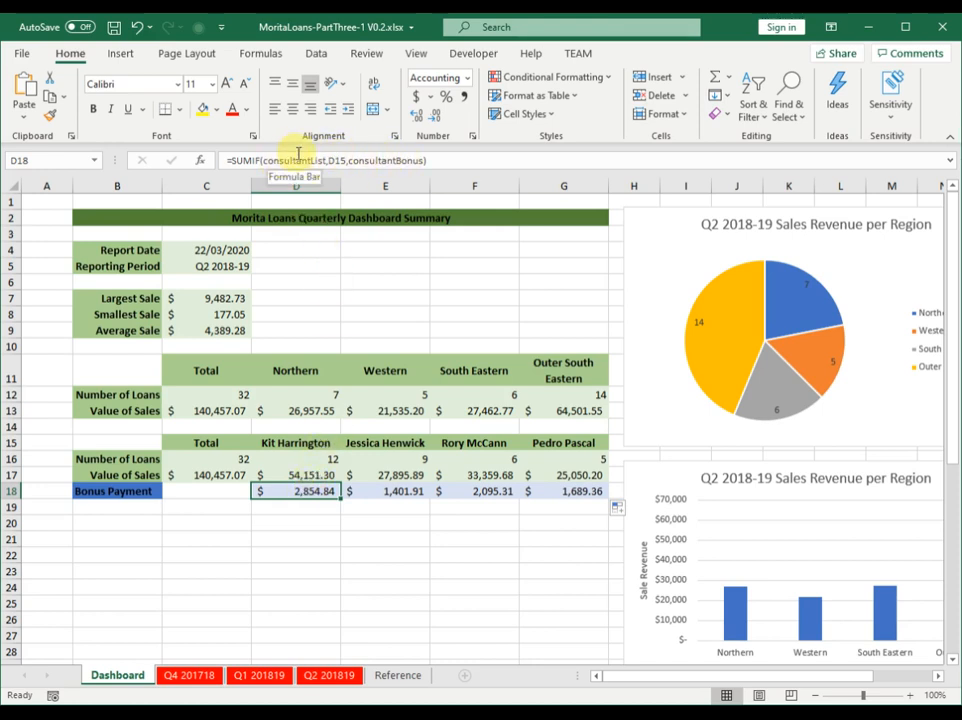
# - Review the workbook's defined names in the Name Manager and inspect the range that consultantList refers to
pyautogui.click(262, 54)
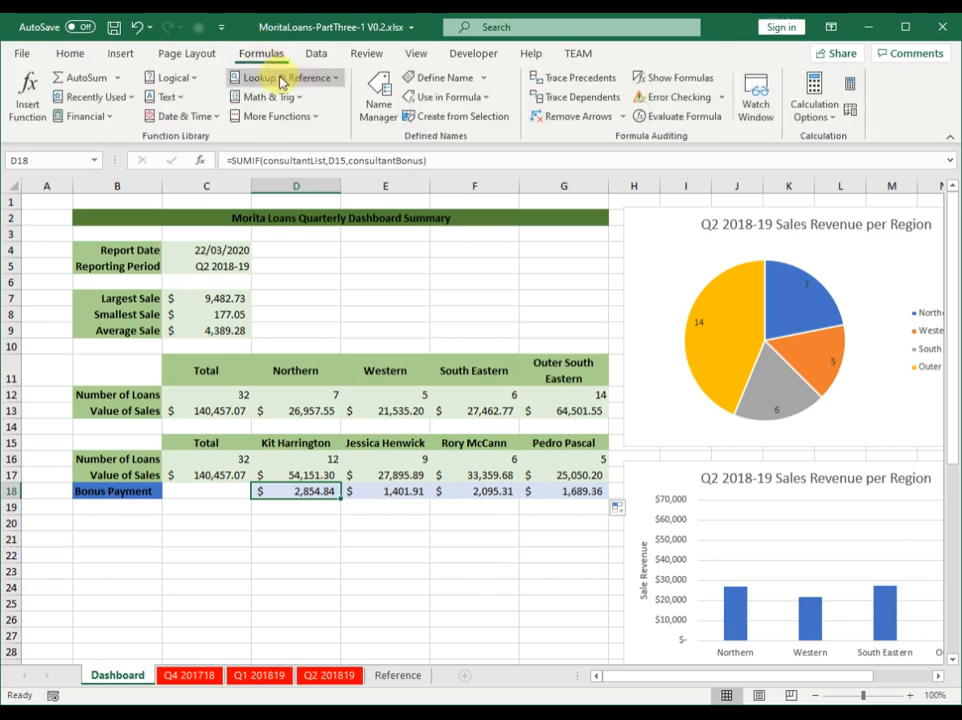
pyautogui.click(381, 110)
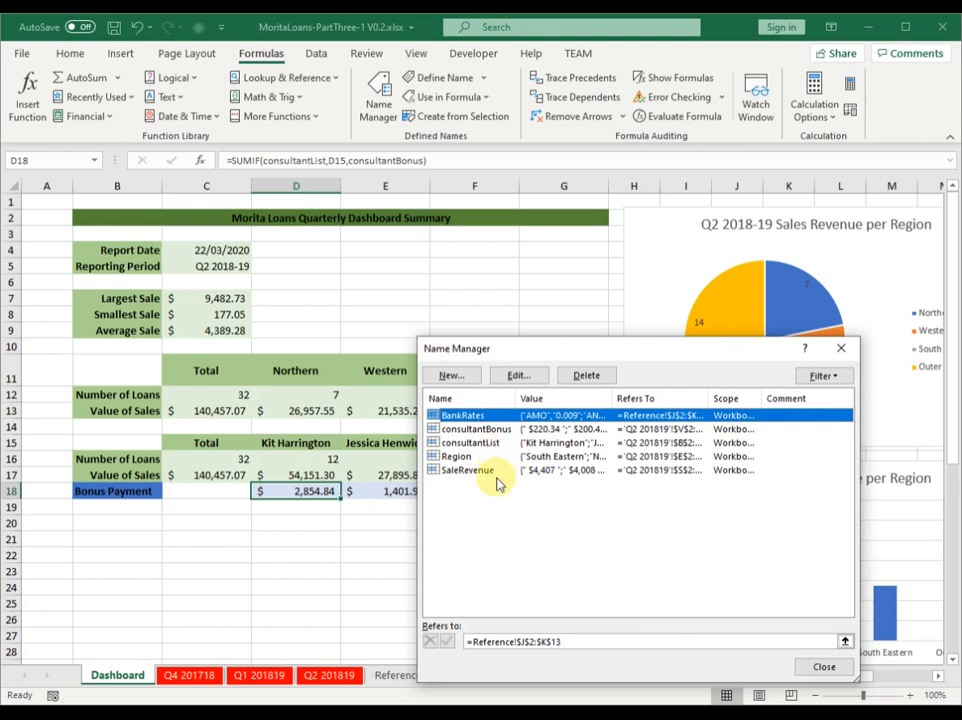
pyautogui.click(482, 443)
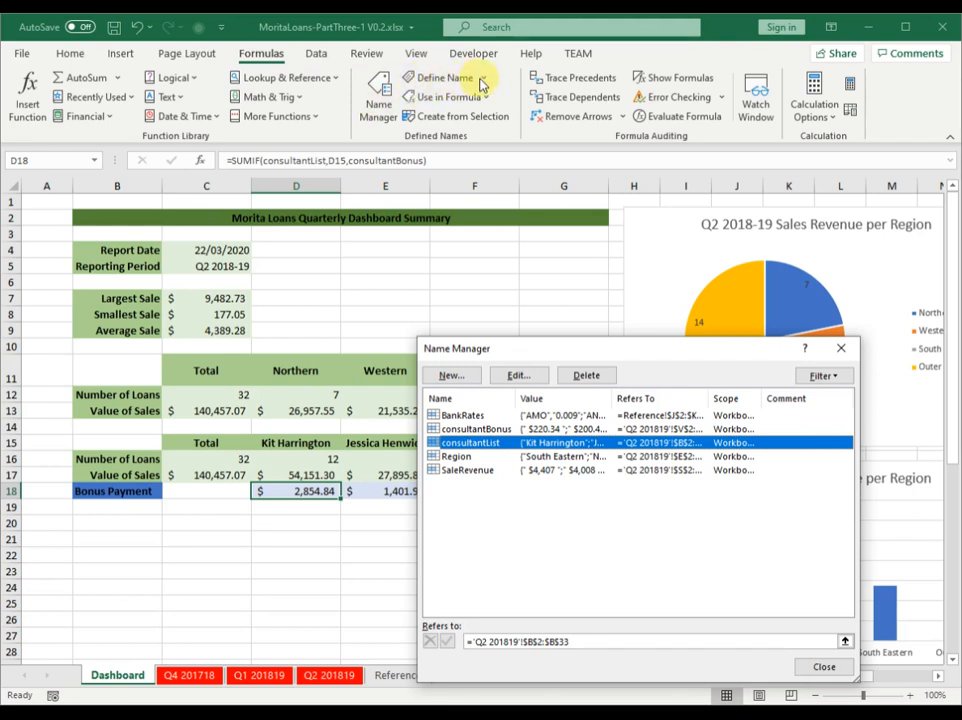
pyautogui.click(823, 669)
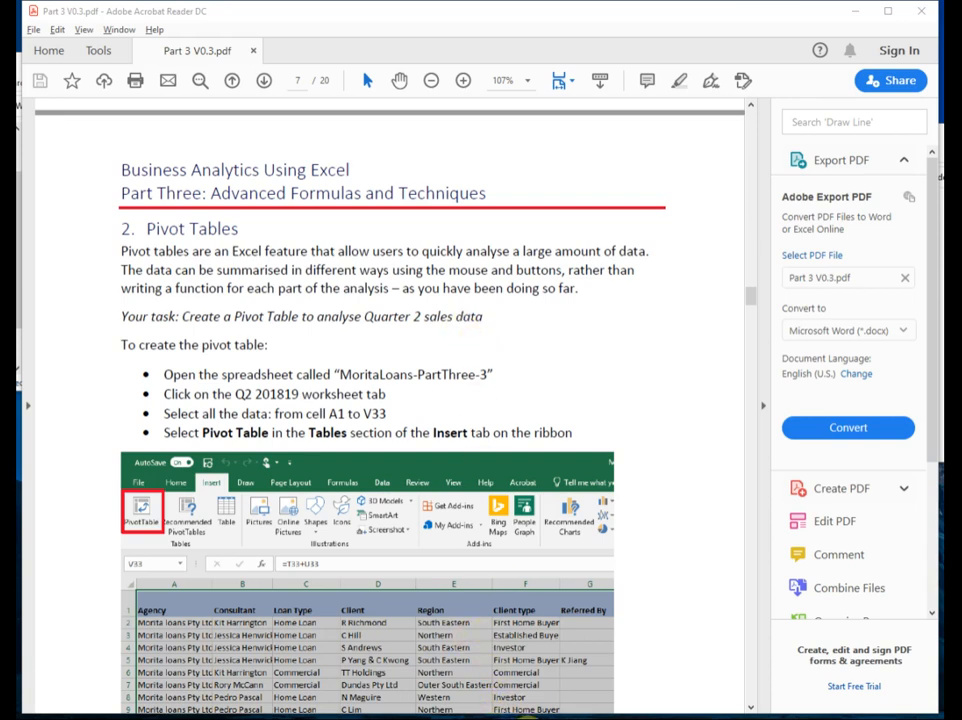
# - Switch to the Excel workbook and look over the loan data block on the Q2 201819 sheet
pyautogui.click(527, 718)
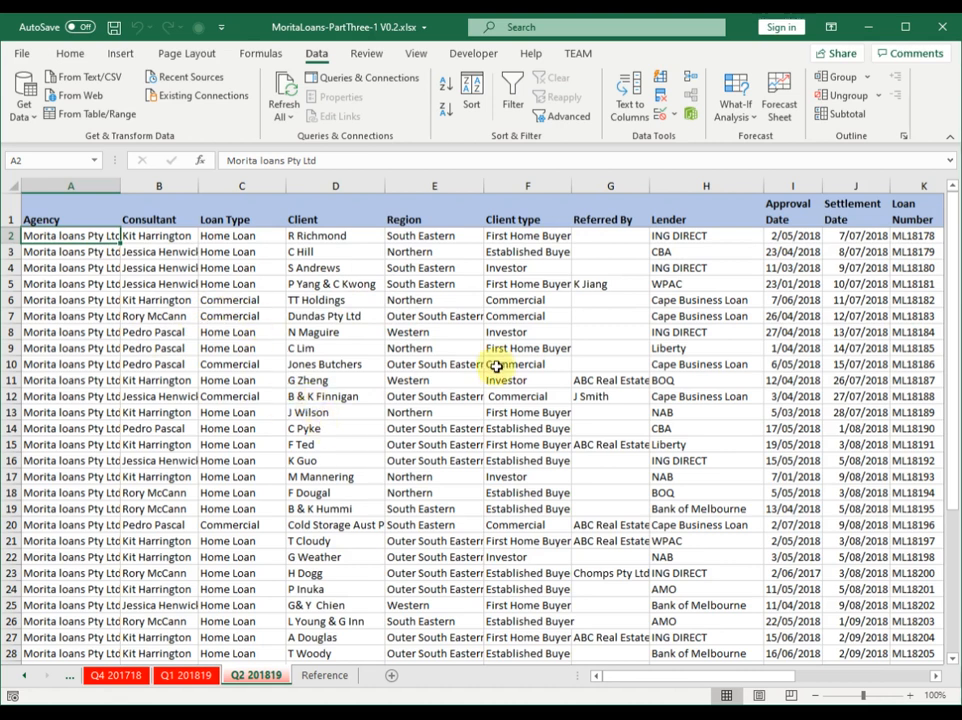
pyautogui.moveTo(97, 242); pyautogui.dragTo(150, 300)
pyautogui.moveTo(290, 418); pyautogui.dragTo(897, 588)
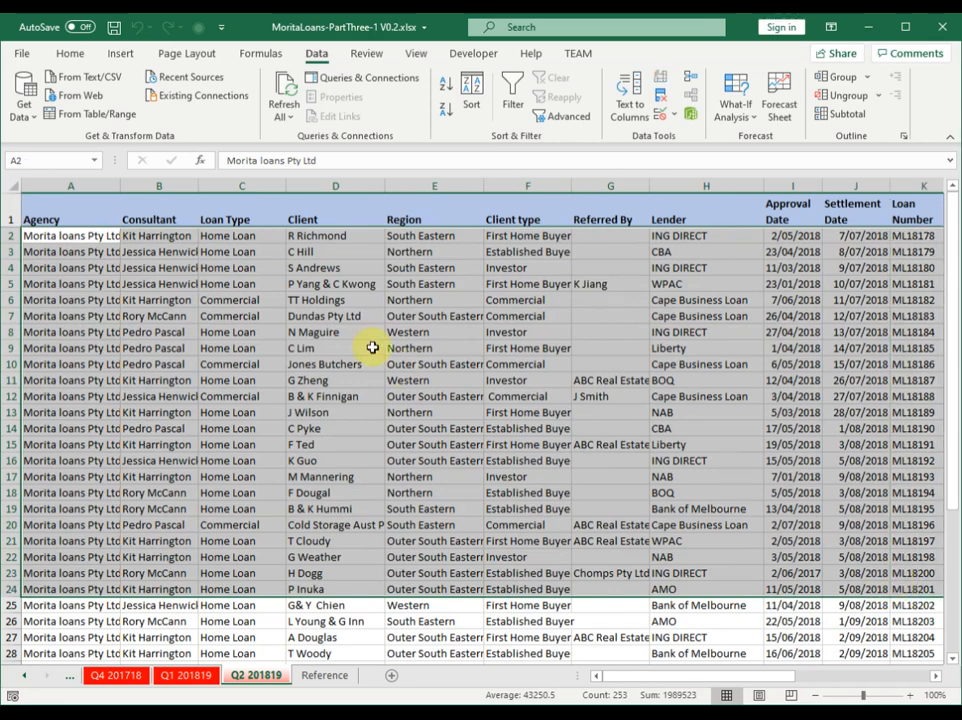
pyautogui.moveTo(37, 215); pyautogui.dragTo(656, 458)
pyautogui.moveTo(735, 676); pyautogui.dragTo(672, 676)
pyautogui.click(285, 353)
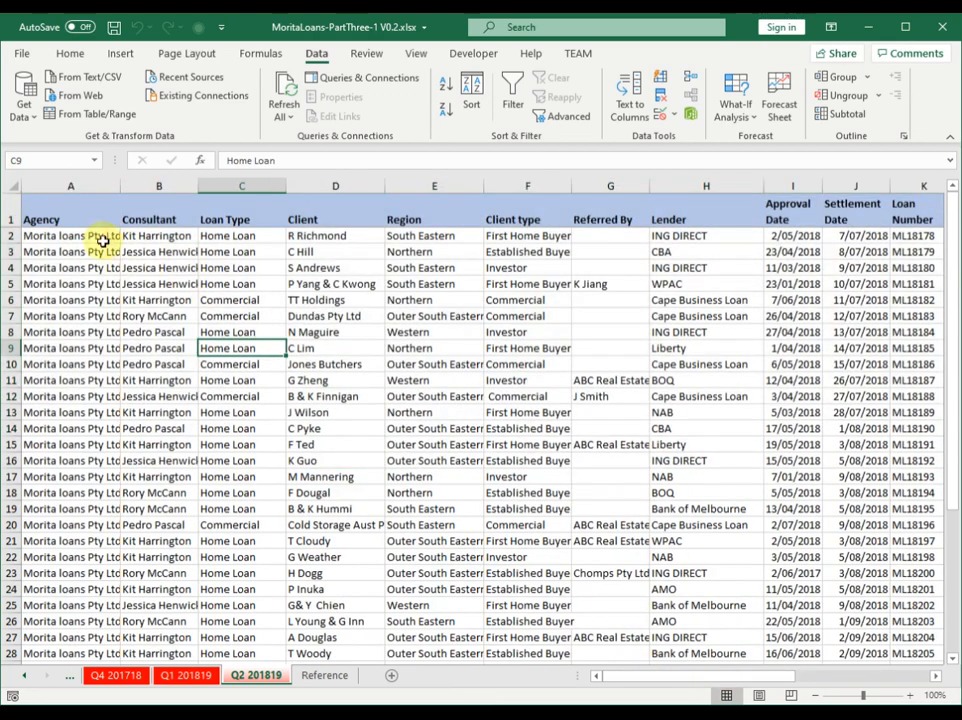
# - Go through the row 1 column headers on the Q2 201819 sheet from Agency to Loan Number
pyautogui.click(69, 215)
pyautogui.click(150, 217)
pyautogui.click(222, 219)
pyautogui.click(315, 218)
pyautogui.click(412, 219)
pyautogui.click(520, 220)
pyautogui.click(615, 220)
pyautogui.click(705, 216)
pyautogui.click(790, 211)
pyautogui.click(840, 215)
pyautogui.click(919, 210)
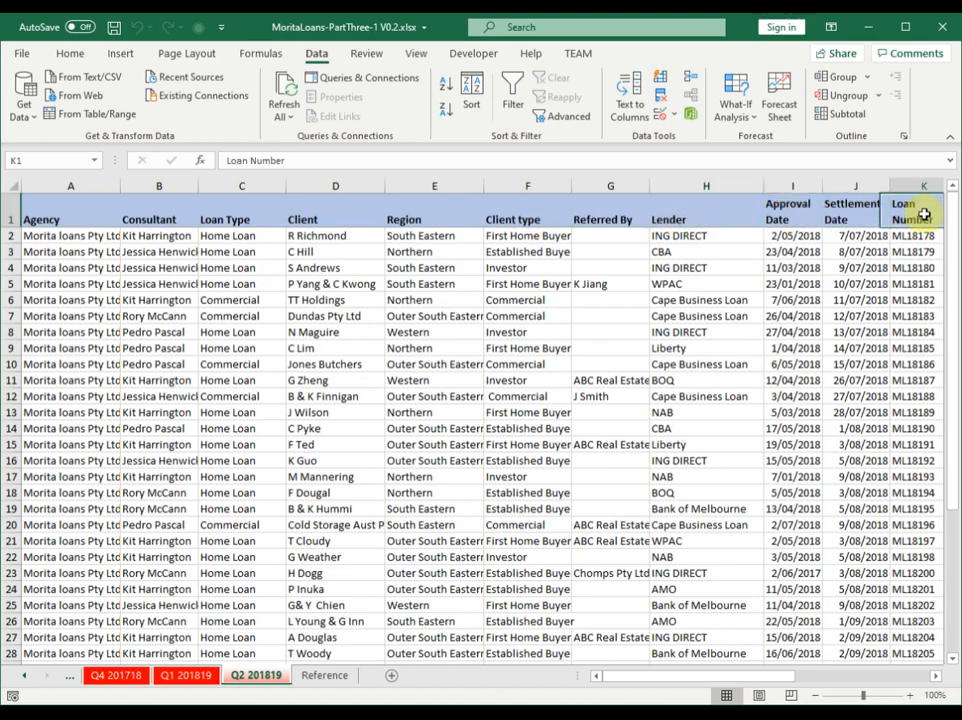
pyautogui.click(75, 210)
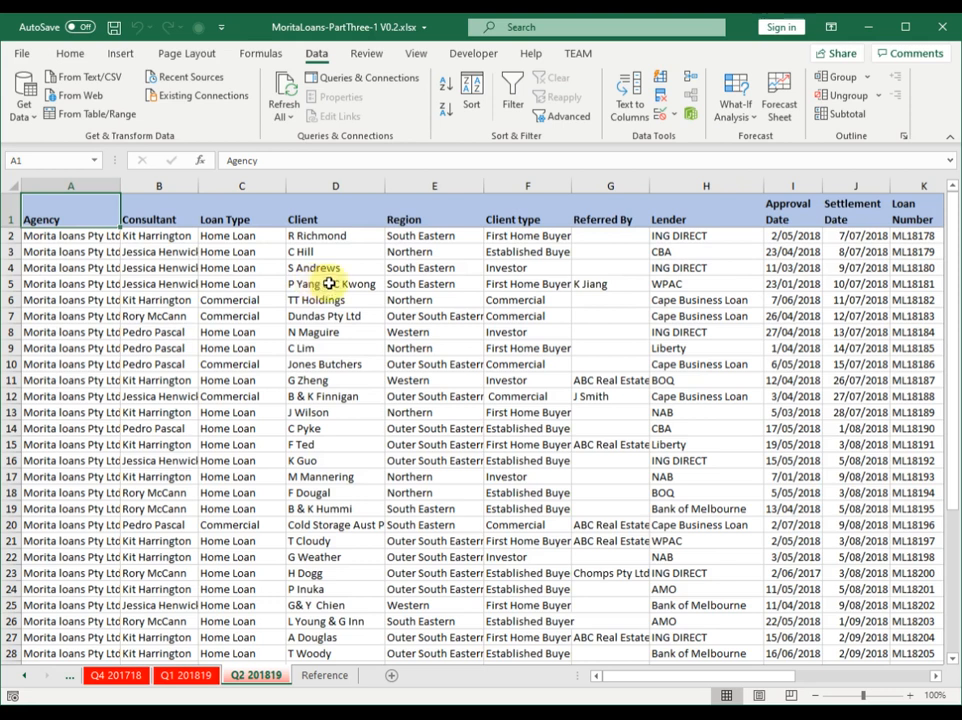
# - Highlight the Client, Large Sale Bonus and Standard Bonus columns on the Q2 201819 sheet to examine them
pyautogui.click(324, 187)
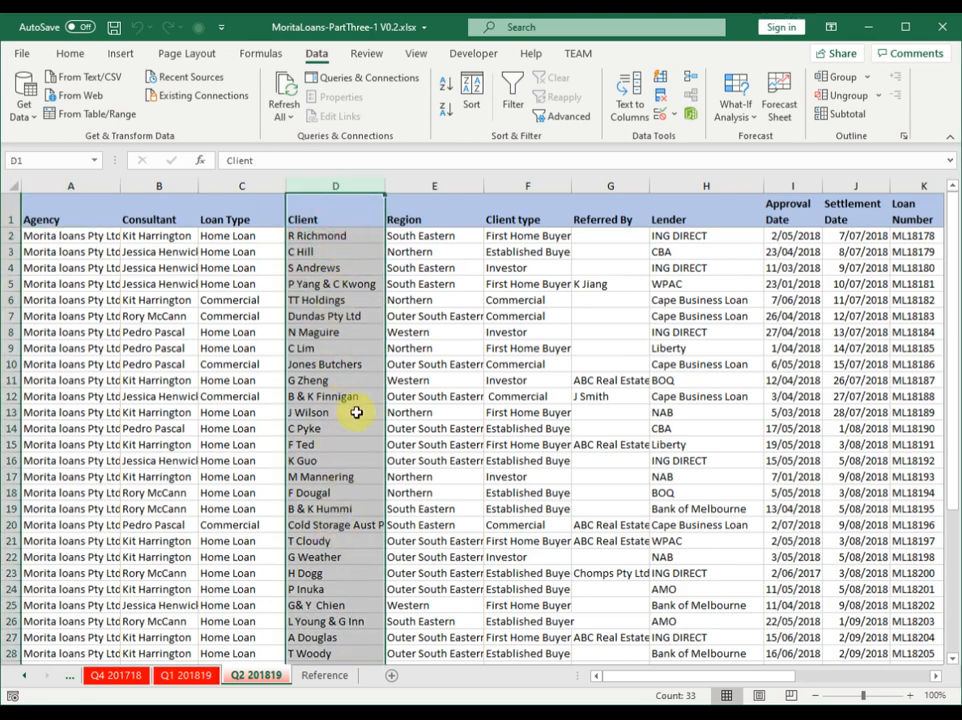
pyautogui.moveTo(712, 676); pyautogui.dragTo(852, 670)
pyautogui.click(788, 188)
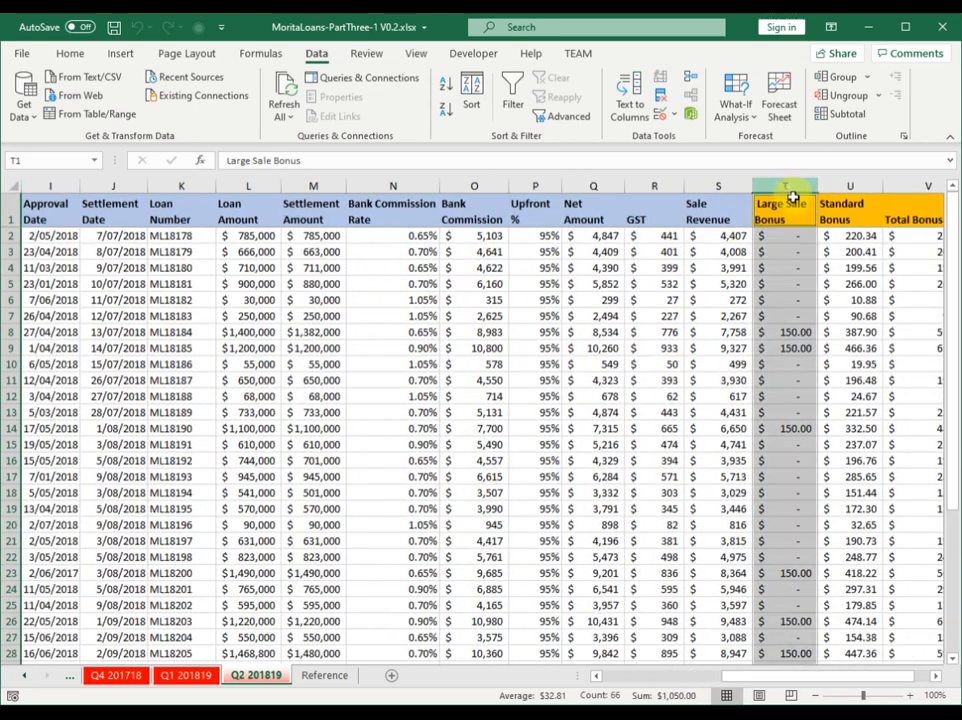
pyautogui.keyDown('ctrl'); pyautogui.click(850, 188); pyautogui.keyUp('ctrl')
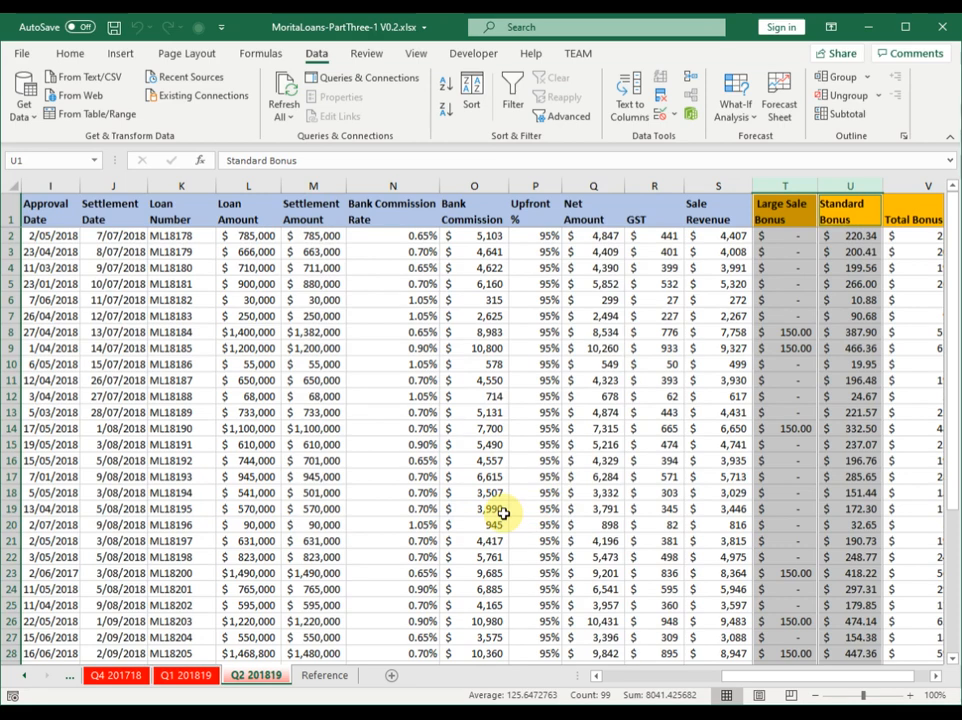
pyautogui.moveTo(741, 677); pyautogui.dragTo(615, 688)
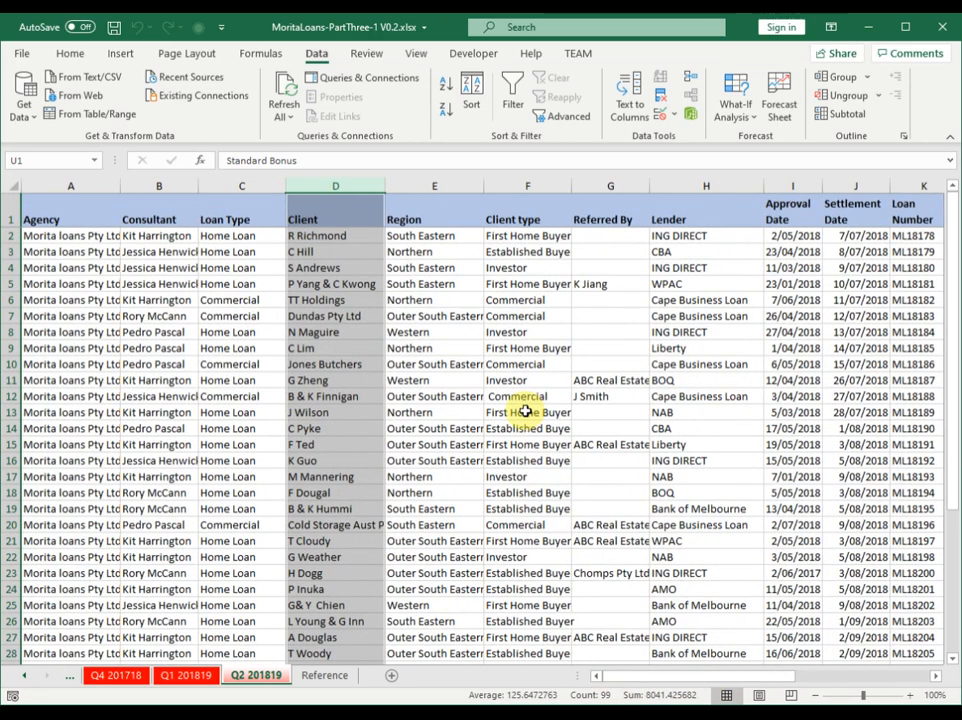
pyautogui.click(264, 270)
# - Select the whole Q2 201819 sheet and review its Region, Client type, Consultant, Loan Type and Client headers
pyautogui.click(10, 185)
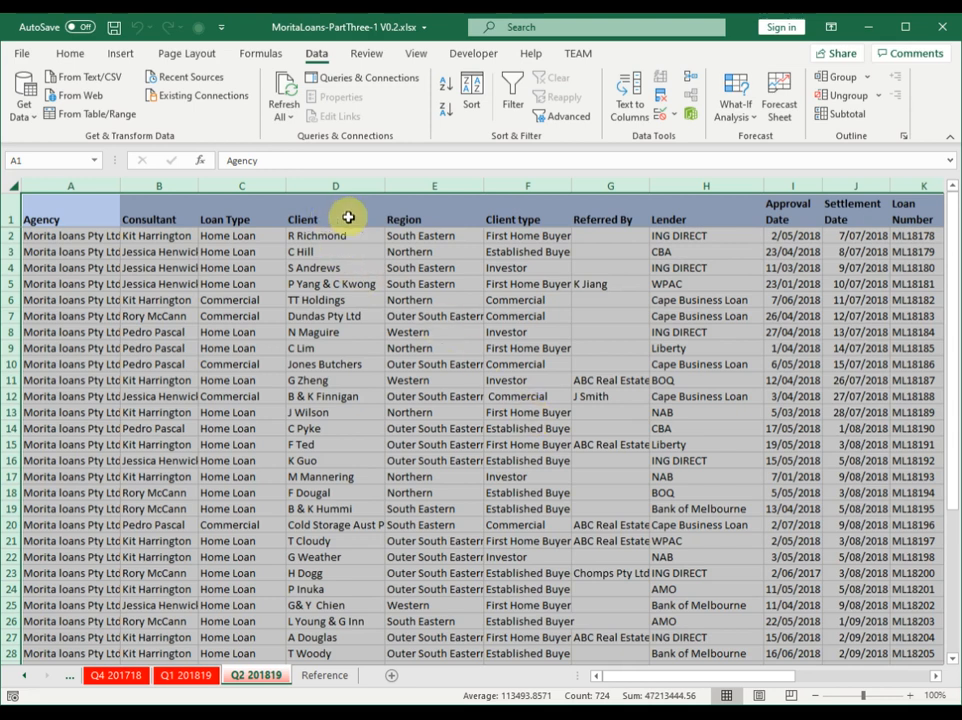
pyautogui.click(400, 218)
pyautogui.click(527, 218)
pyautogui.click(320, 218)
pyautogui.click(155, 212)
pyautogui.click(236, 218)
pyautogui.click(333, 222)
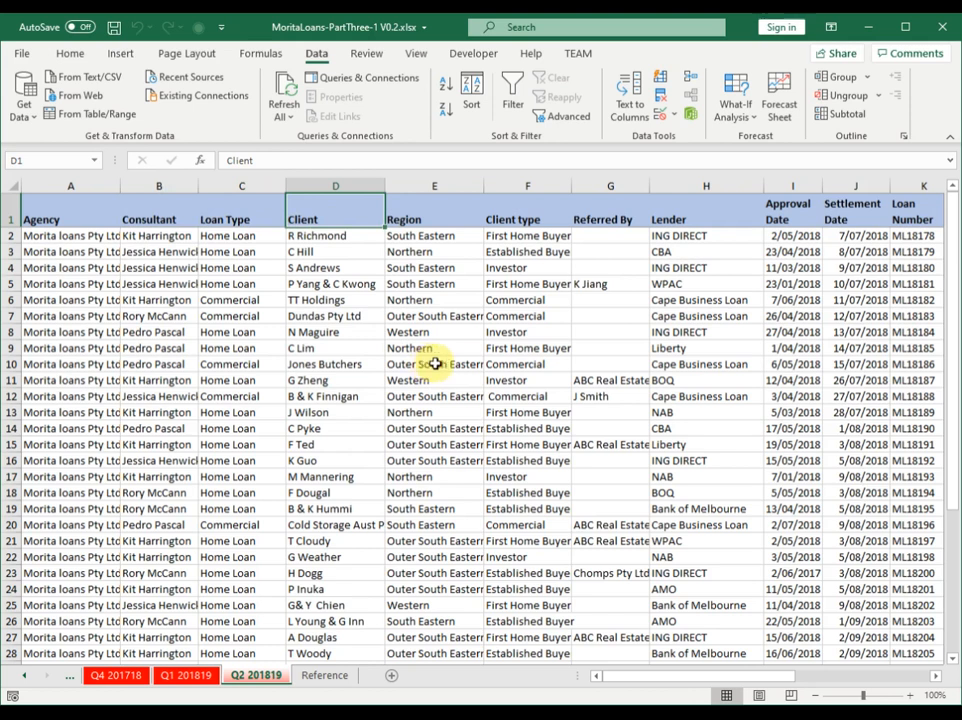
pyautogui.click(70, 53)
pyautogui.click(240, 267)
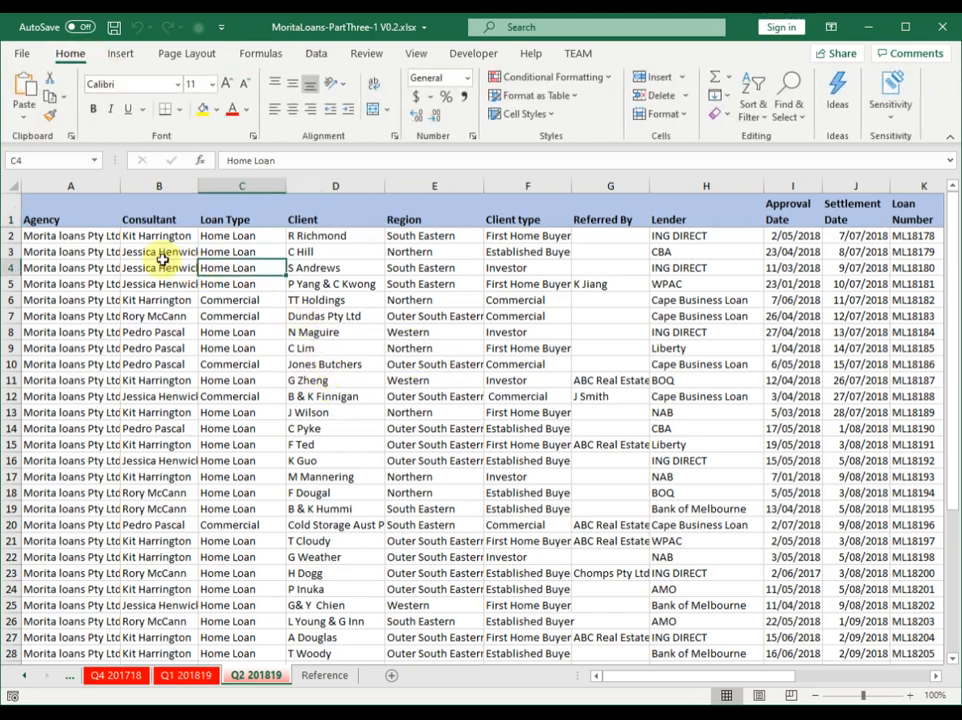
pyautogui.click(76, 237)
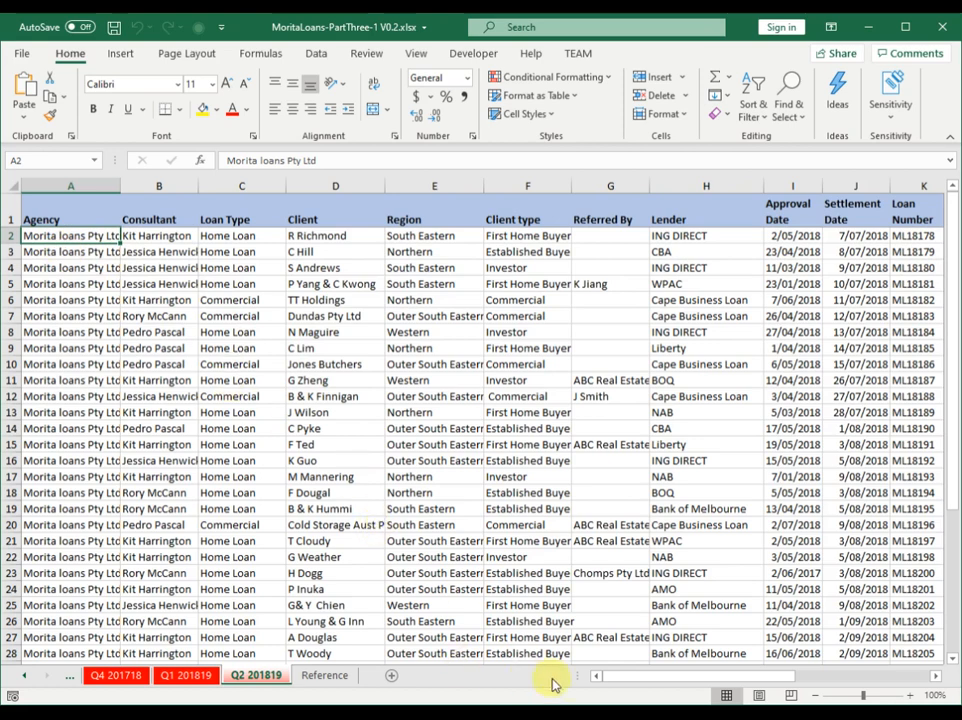
pyautogui.moveTo(636, 676); pyautogui.dragTo(605, 683)
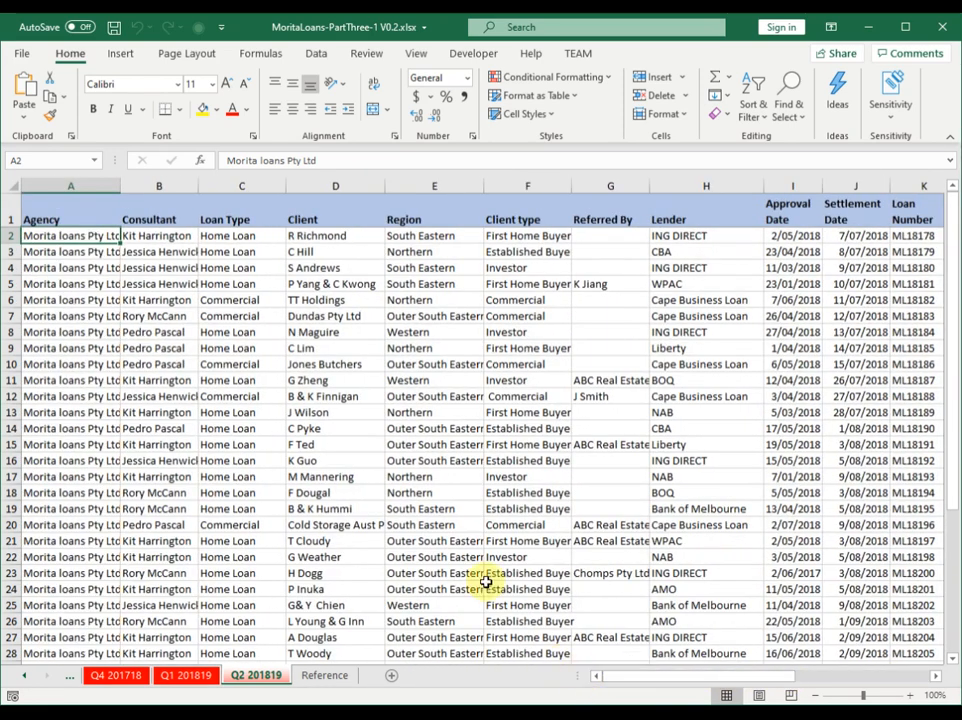
pyautogui.click(90, 270)
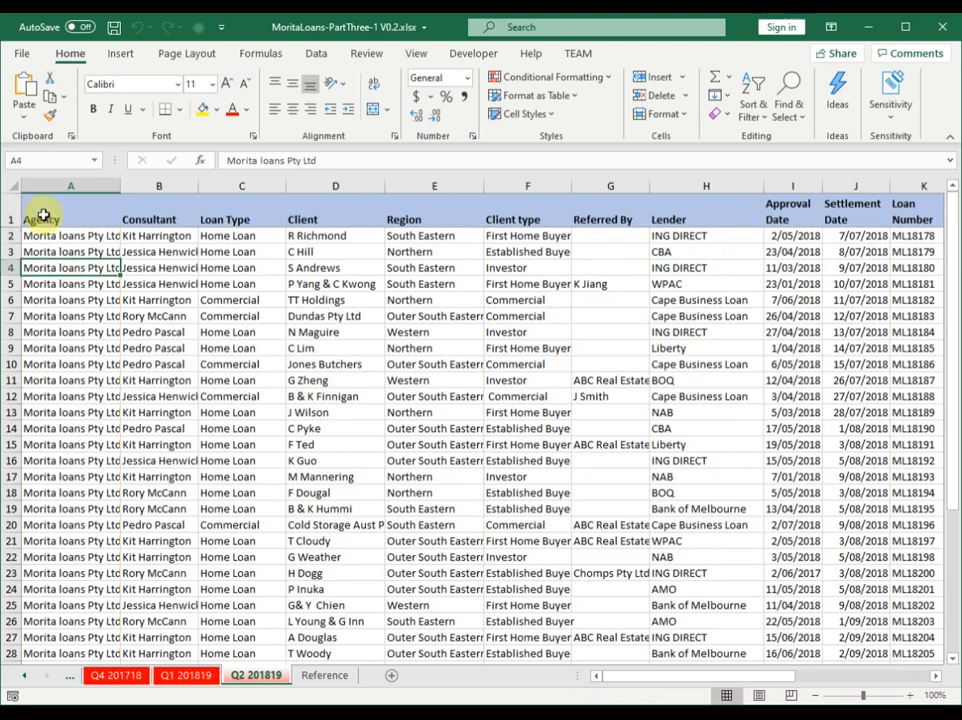
pyautogui.click(43, 217)
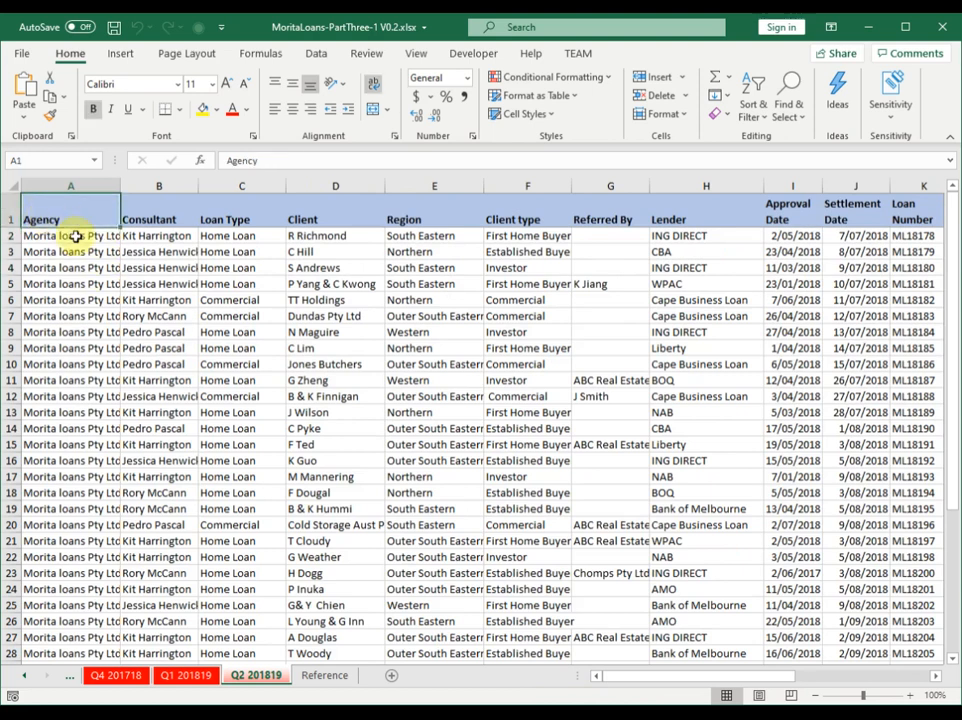
# - Select the entire Q2 201819 sheet and check how far the selection reaches beyond the Total Bonus column
pyautogui.click(12, 185)
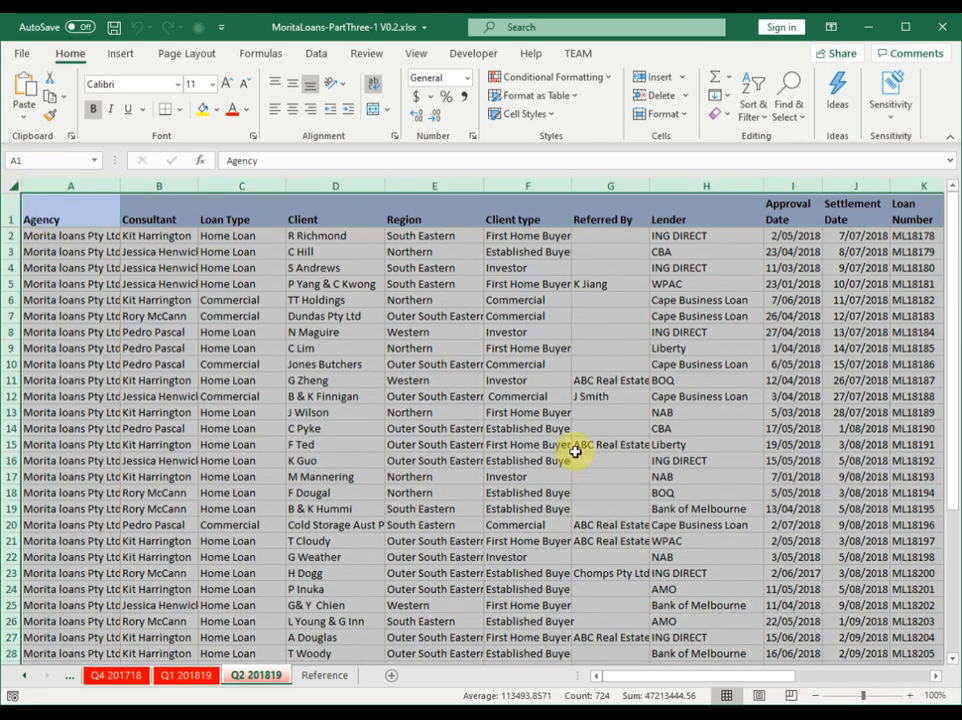
pyautogui.moveTo(629, 677); pyautogui.dragTo(855, 679)
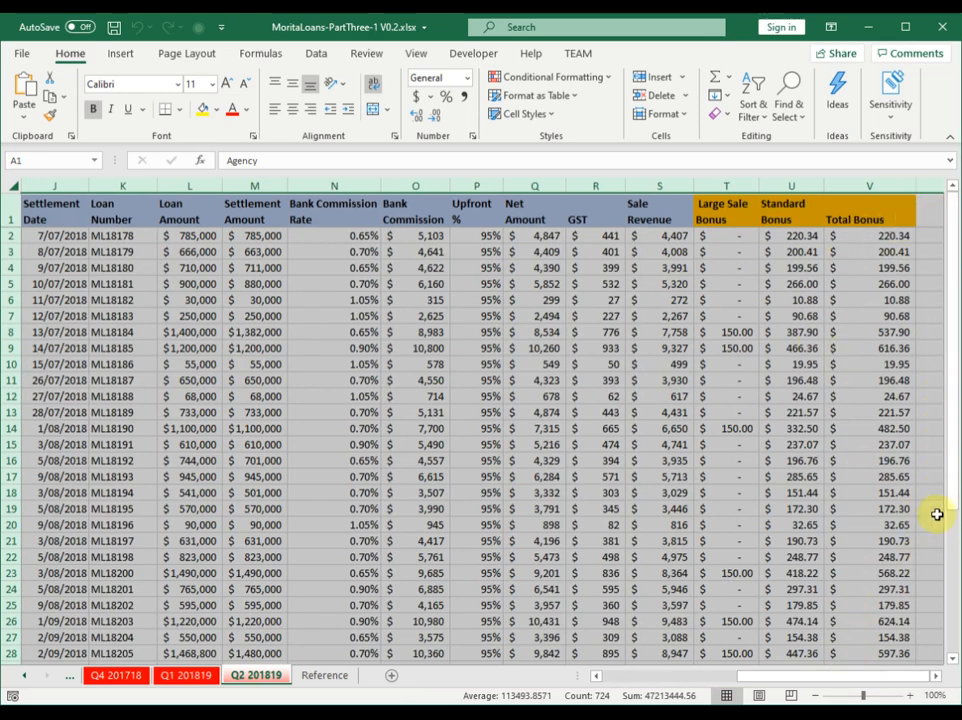
pyautogui.moveTo(775, 680); pyautogui.dragTo(622, 675)
pyautogui.click(82, 217)
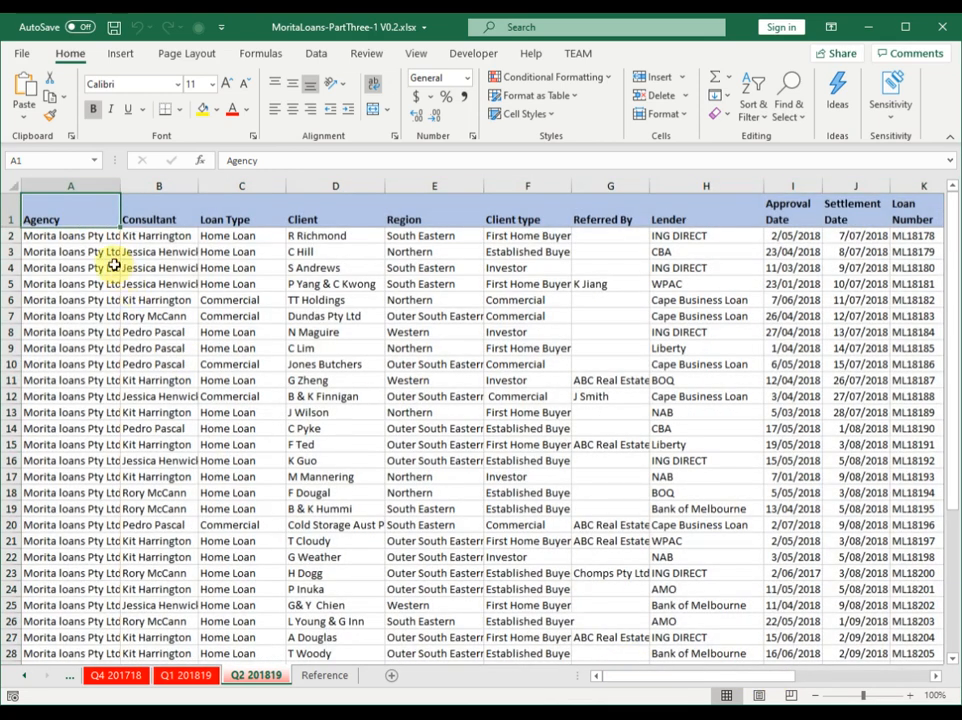
# - Select the range A1:V33 on the Q2 201819 sheet and create a PivotTable from it on a new worksheet
pyautogui.moveTo(58, 214); pyautogui.dragTo(800, 637)
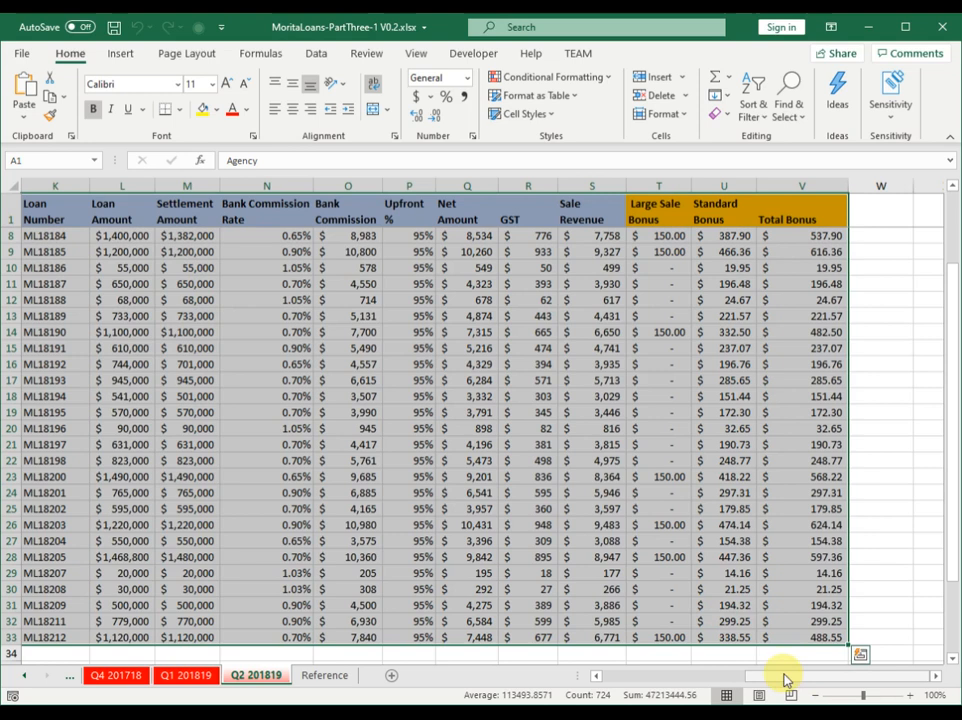
pyautogui.moveTo(790, 678); pyautogui.dragTo(605, 681)
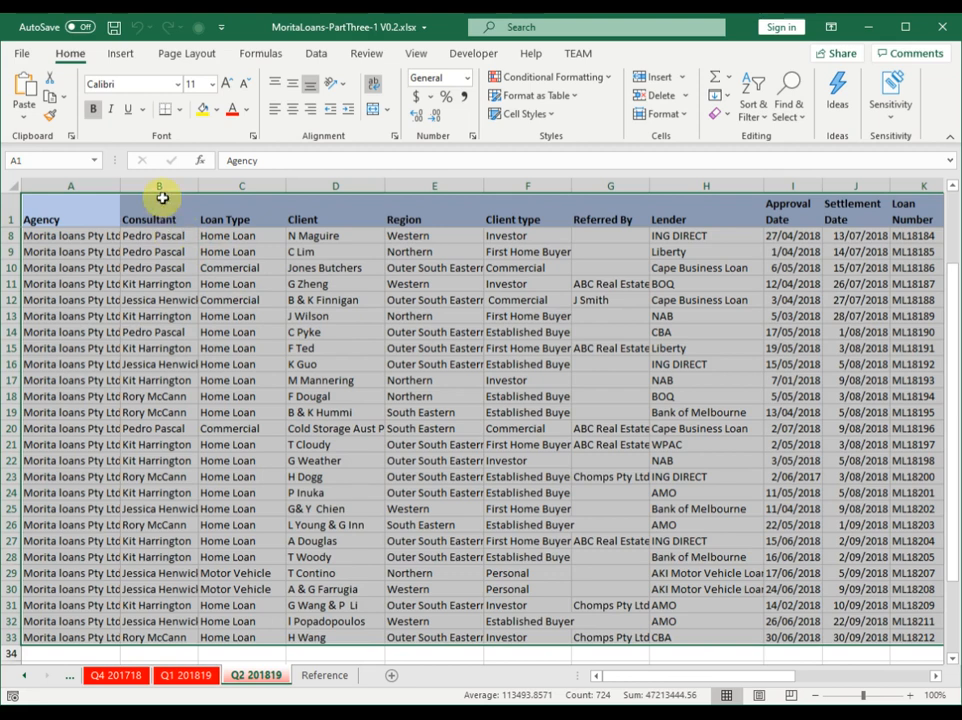
pyautogui.click(122, 56)
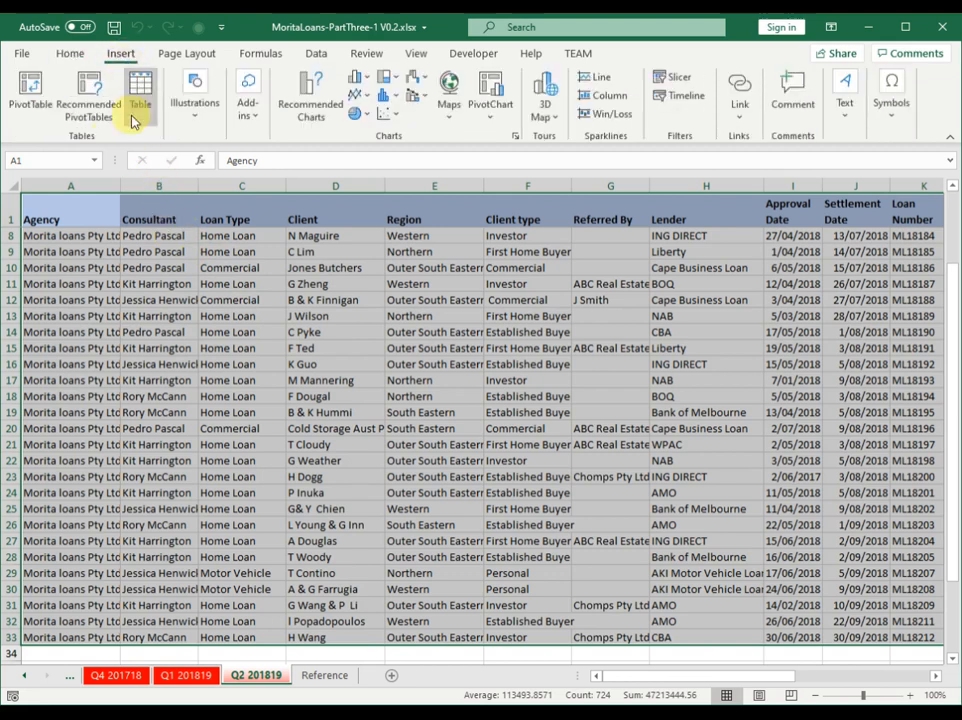
pyautogui.click(37, 100)
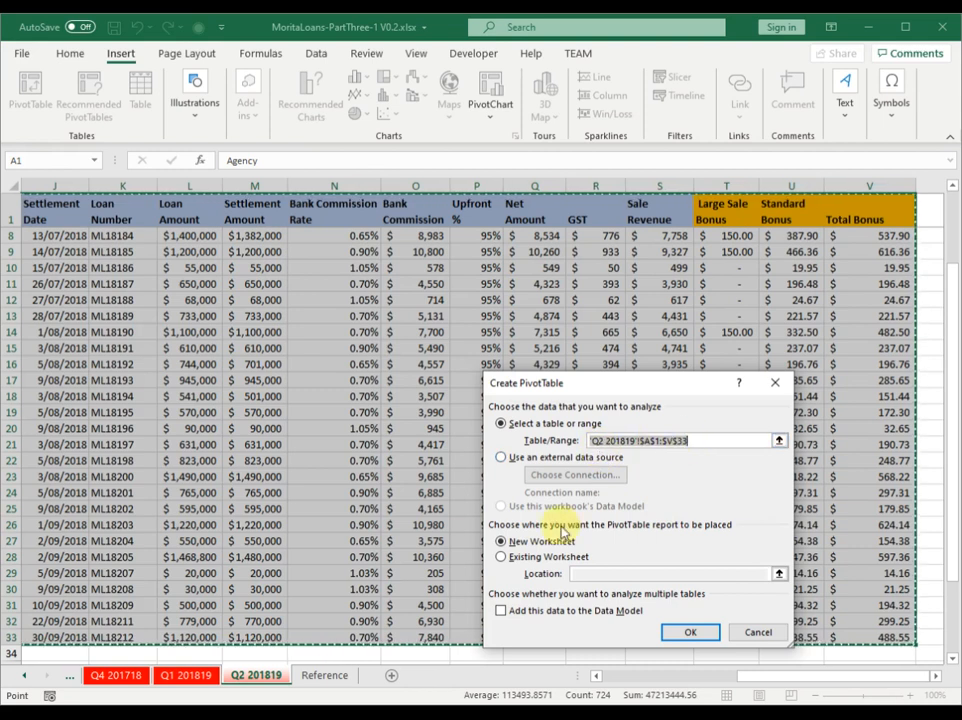
pyautogui.click(688, 634)
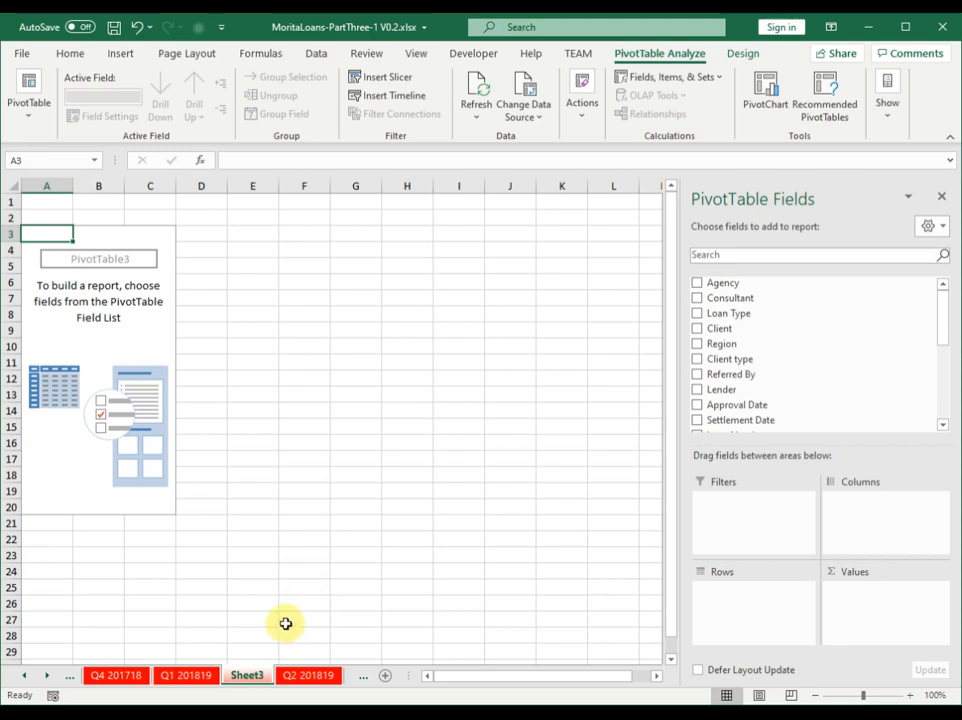
# - Rename the new PivotTable sheet to pivot-table, correcting any misspelling in the name
pyautogui.doubleClick(253, 674)
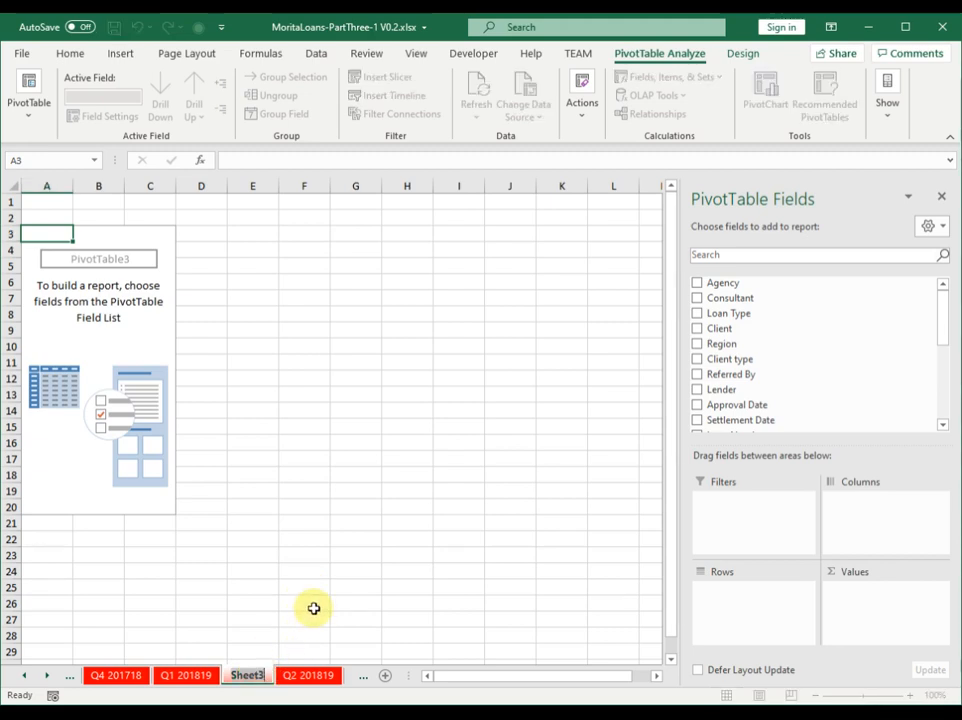
pyautogui.write('pivto')
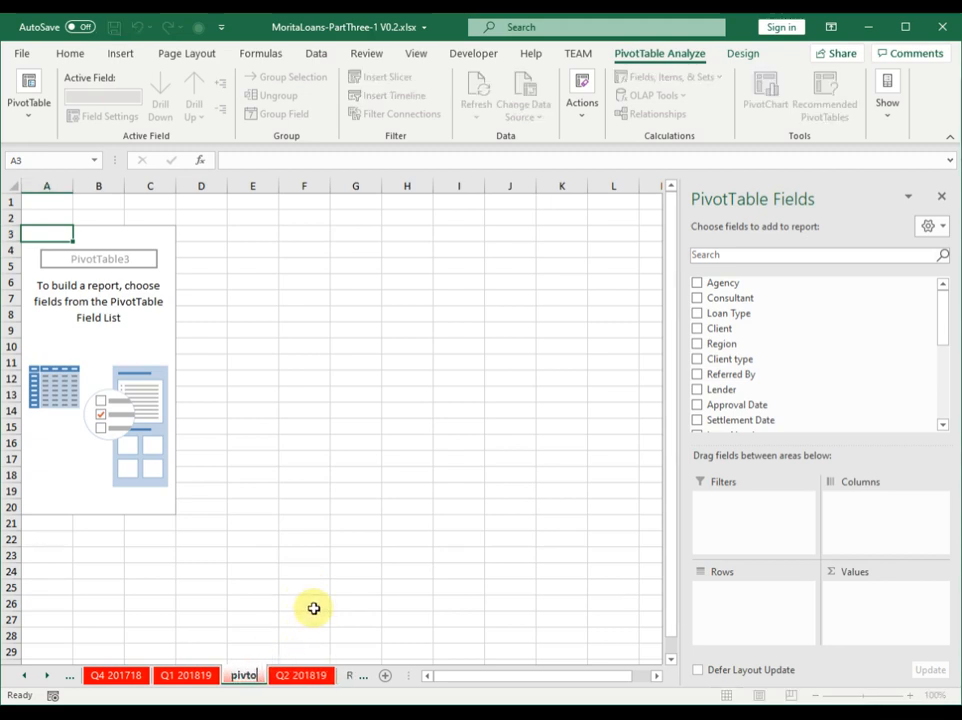
pyautogui.write('-table')
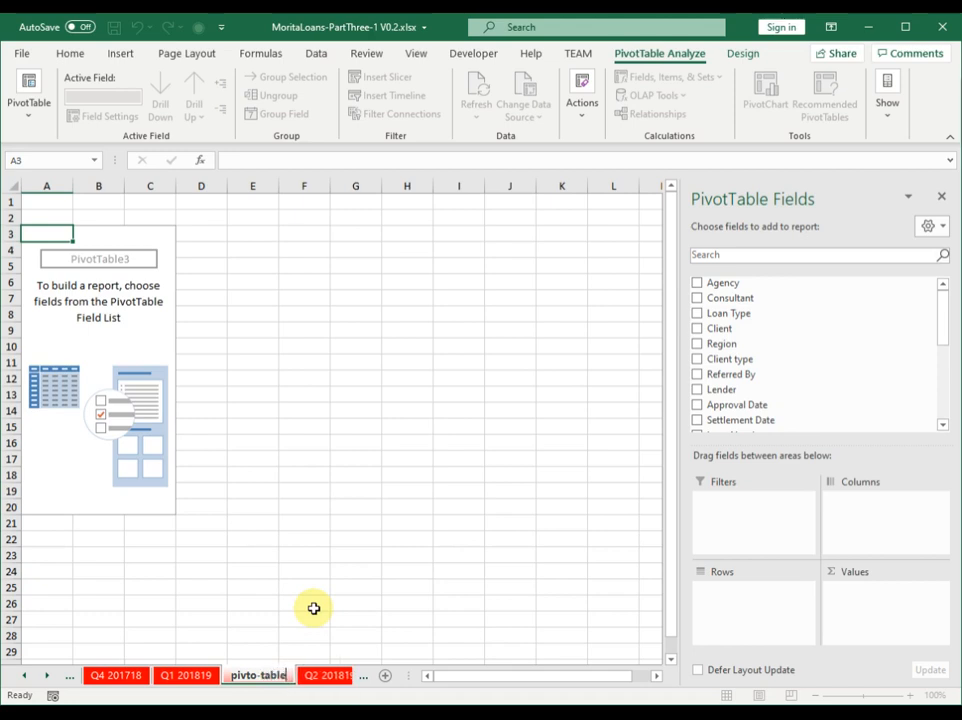
pyautogui.press('Return')
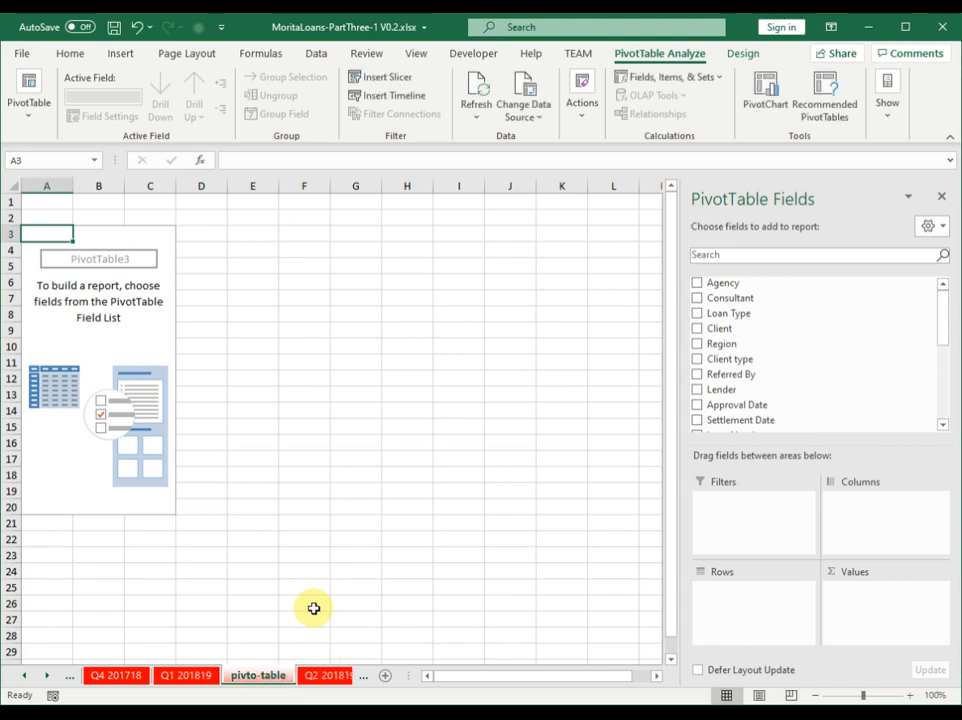
pyautogui.doubleClick(256, 678)
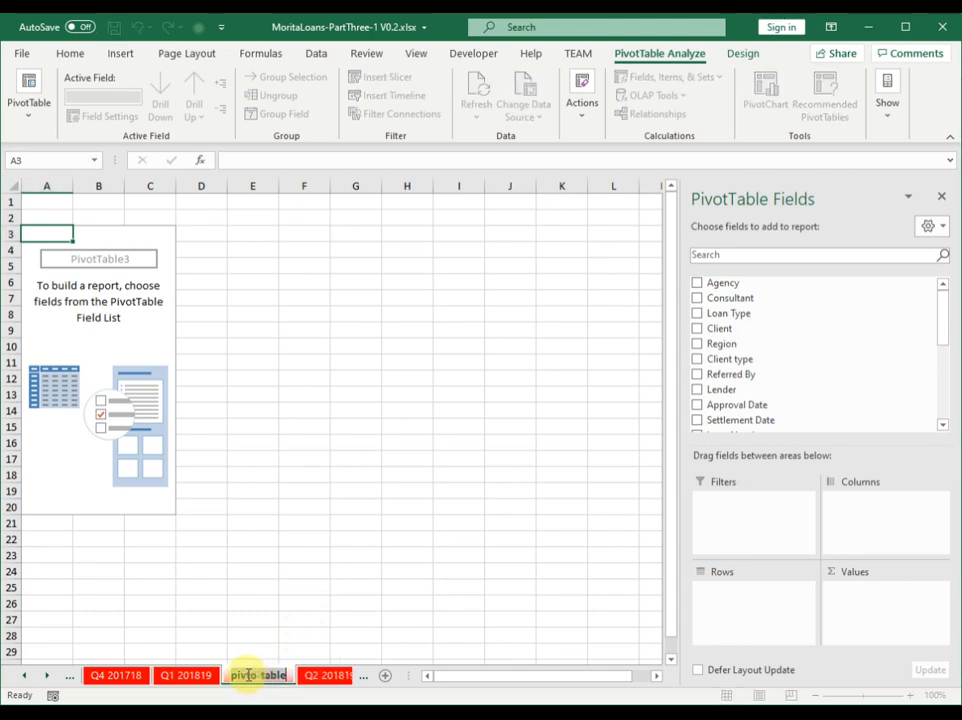
pyautogui.click(247, 676)
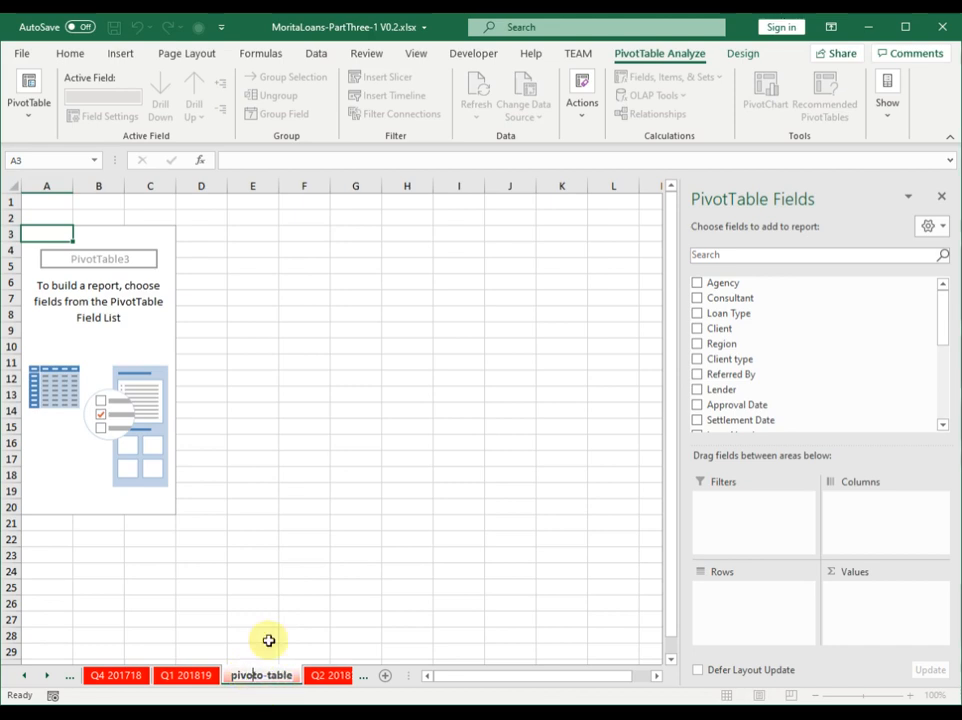
pyautogui.press('Return')
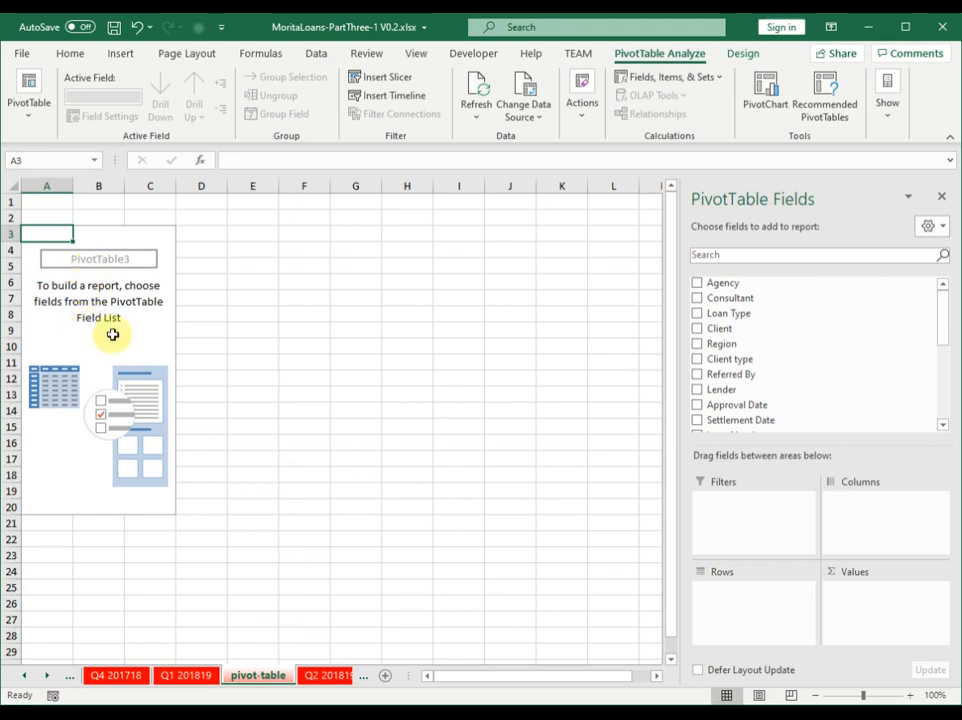
# - Add the Consultant field to the PivotTable rows, removing it once and placing it there again
pyautogui.click(102, 301)
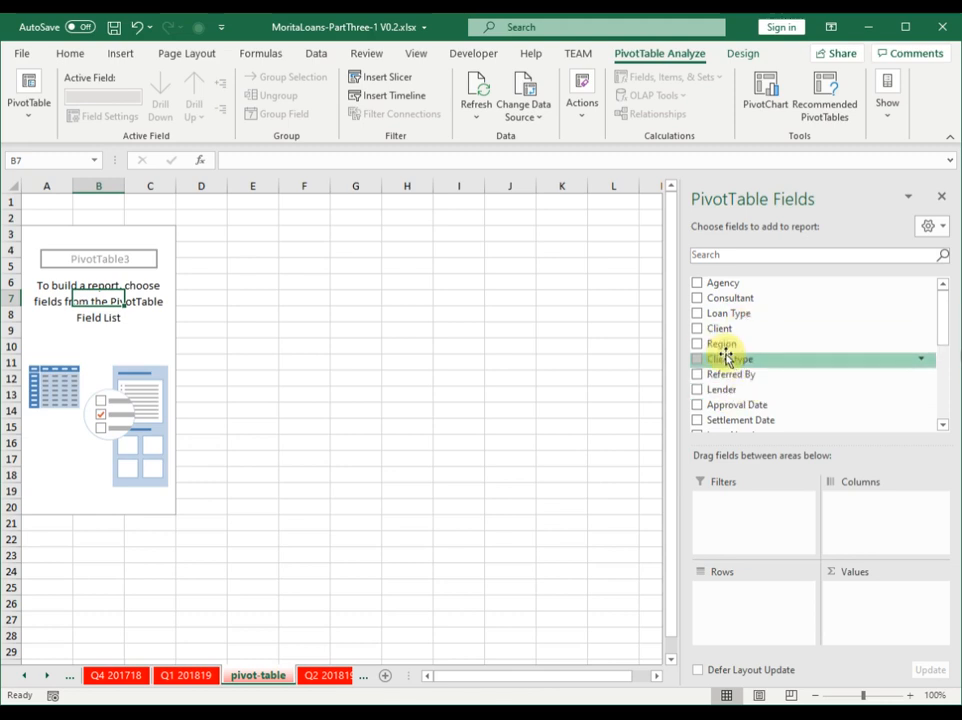
pyautogui.click(697, 298)
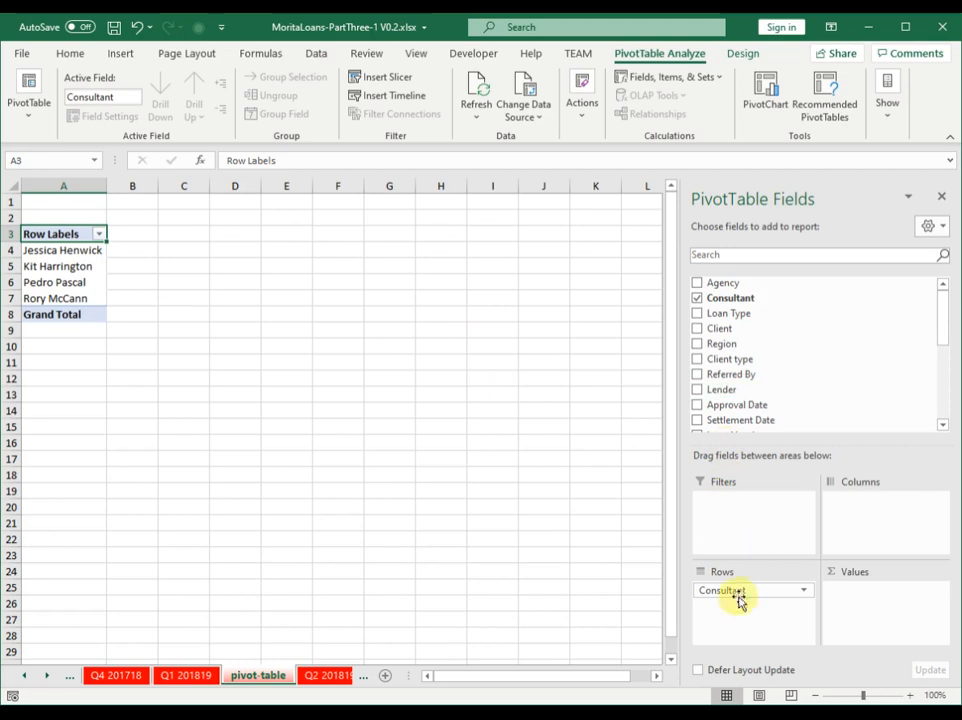
pyautogui.moveTo(736, 601); pyautogui.dragTo(579, 567)
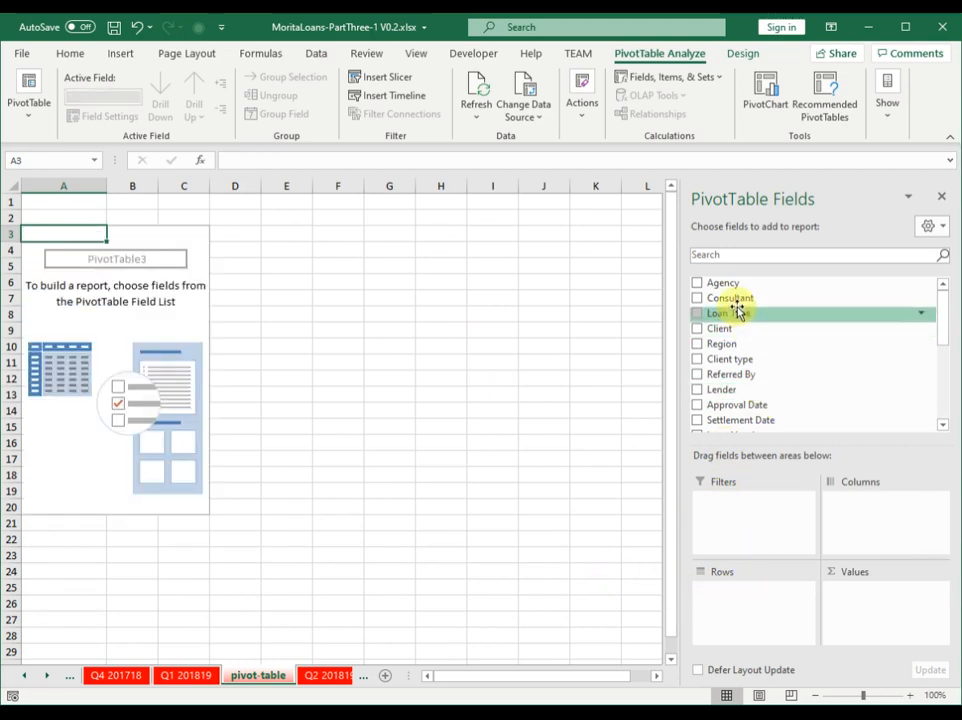
pyautogui.moveTo(740, 300); pyautogui.dragTo(743, 600)
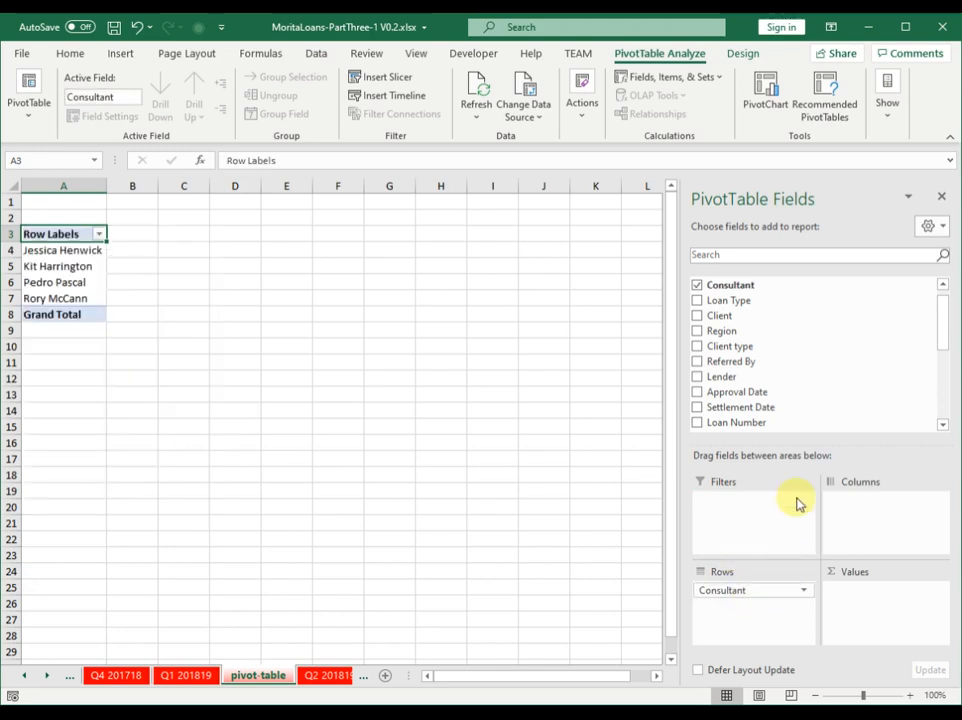
# - Try summing Total Bonus per consultant in the PivotTable values, and remove the field again
pyautogui.moveTo(940, 333); pyautogui.dragTo(940, 419)
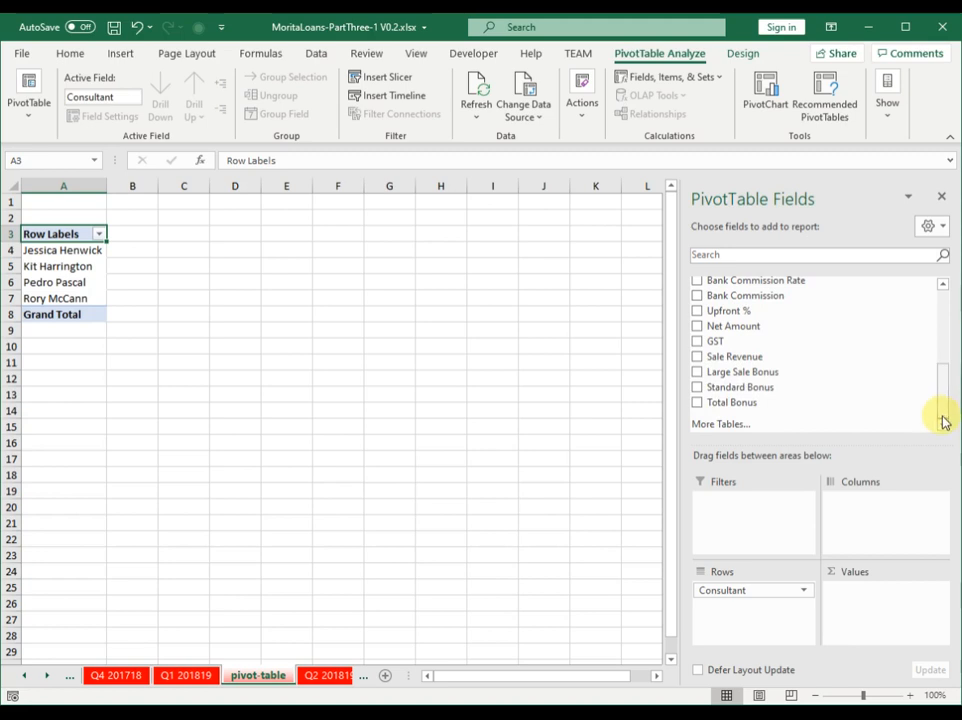
pyautogui.click(697, 403)
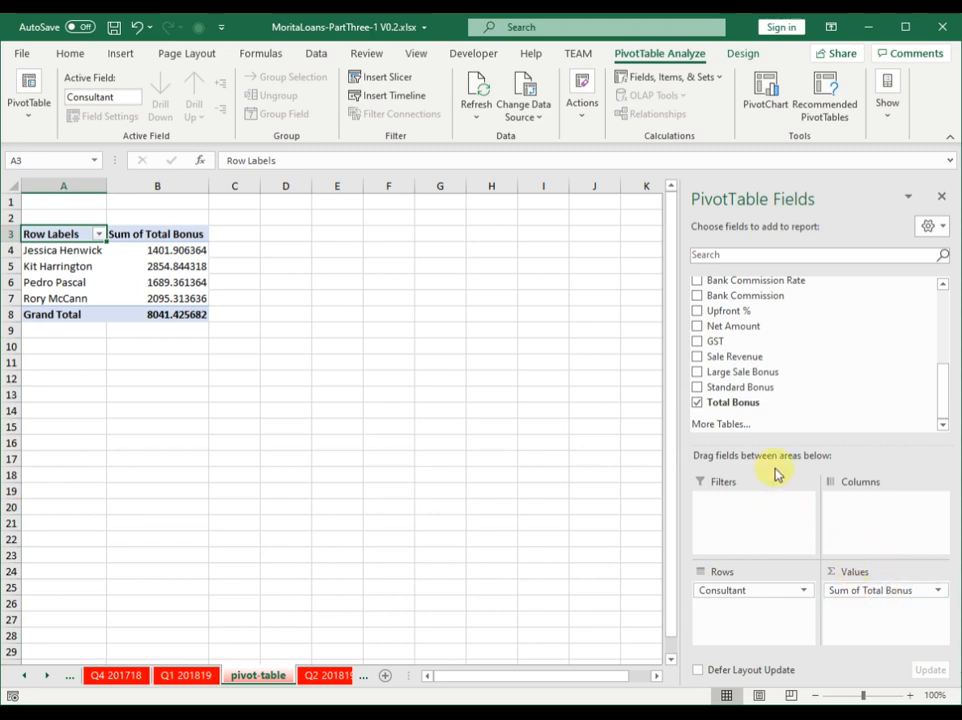
pyautogui.moveTo(874, 592); pyautogui.dragTo(567, 520)
# - Add Loan Type as a row level beneath Consultant, trying Region as a third level and removing it
pyautogui.scroll(7, 836, 347)
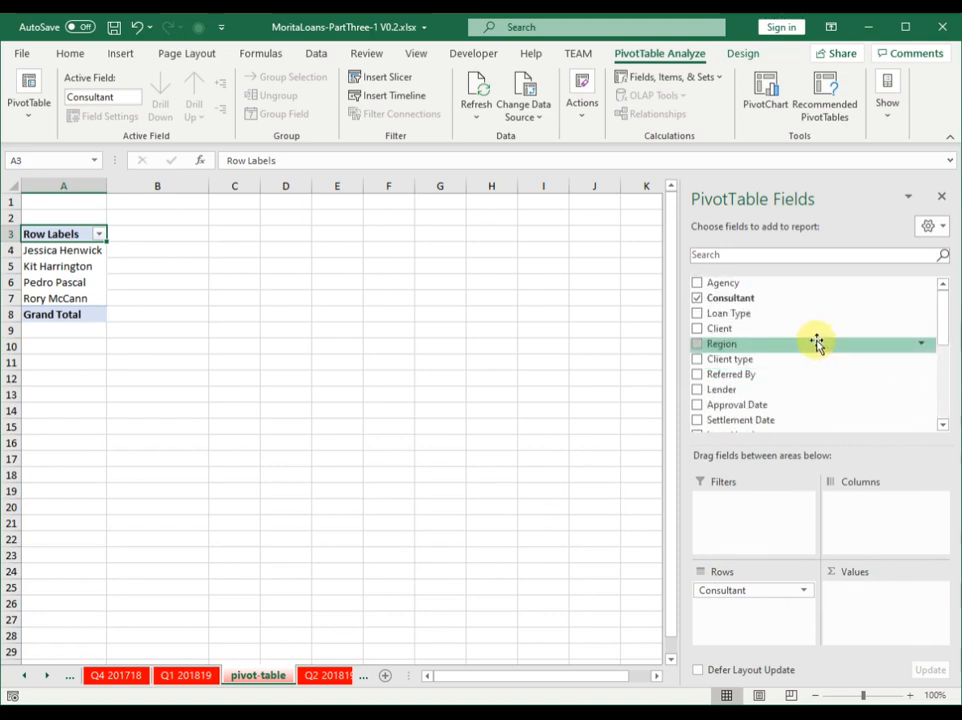
pyautogui.click(697, 314)
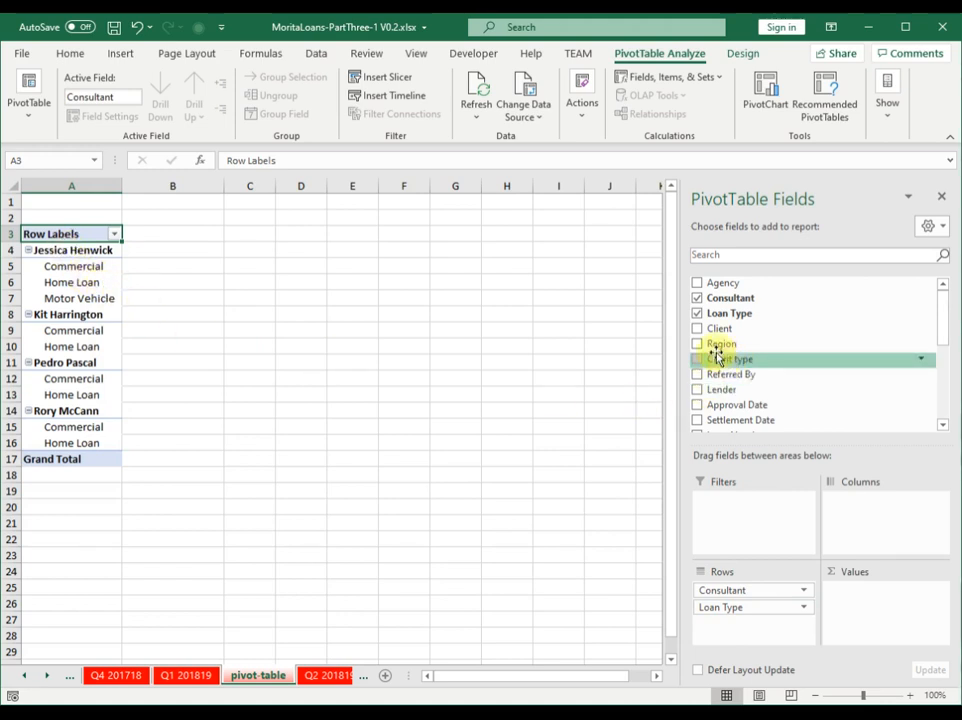
pyautogui.moveTo(716, 350); pyautogui.dragTo(753, 620)
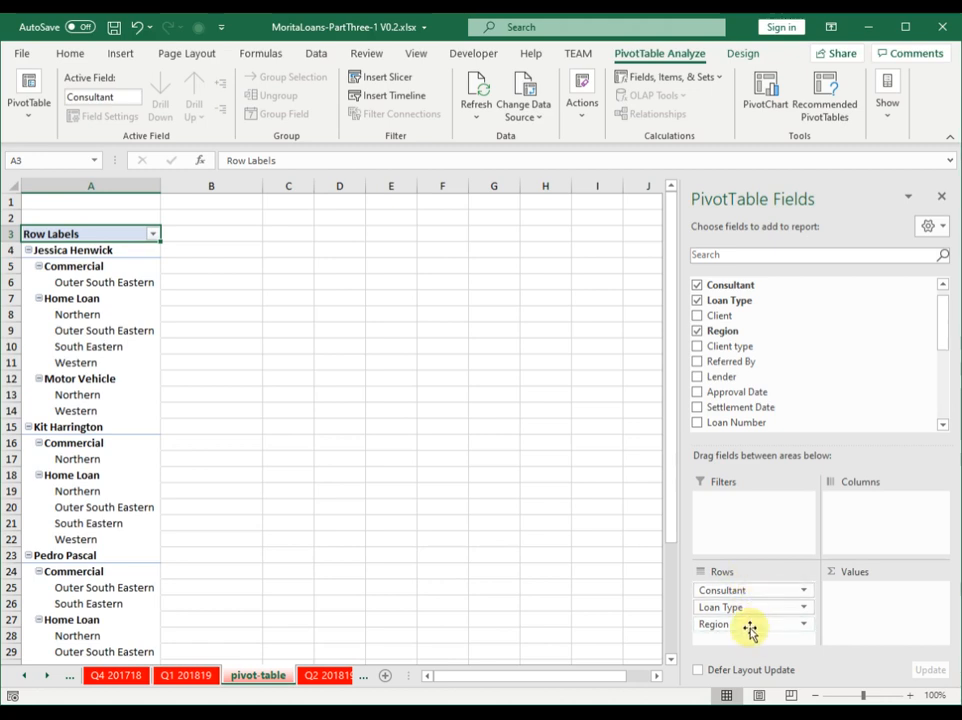
pyautogui.moveTo(748, 625); pyautogui.dragTo(636, 477)
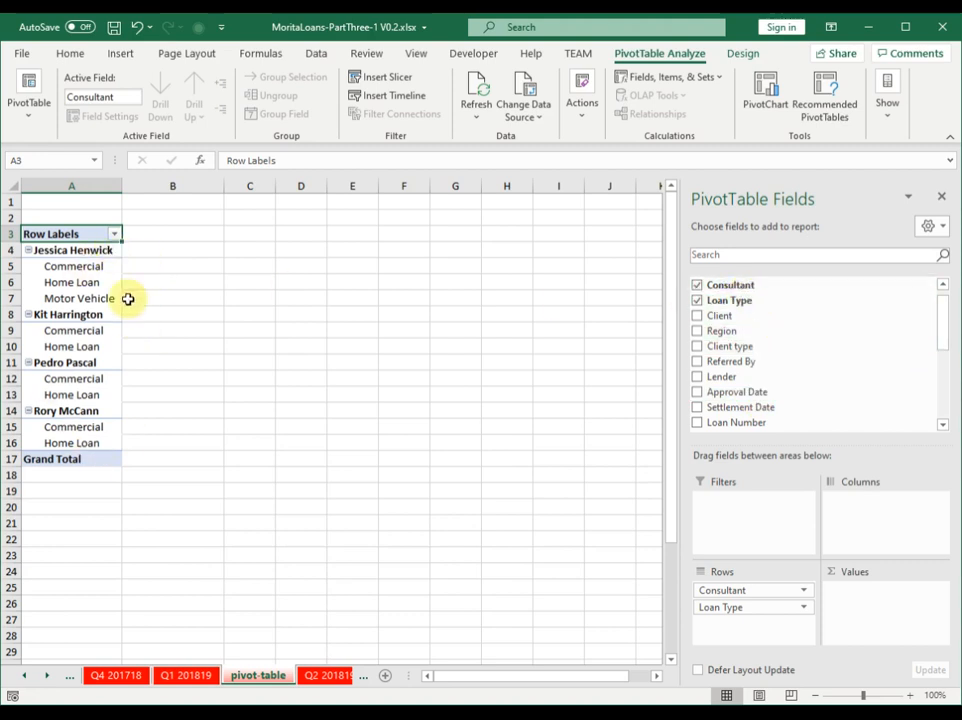
# - Add Sale Revenue to the PivotTable values as a sum per consultant and loan type
pyautogui.scroll(-3, 866, 330)
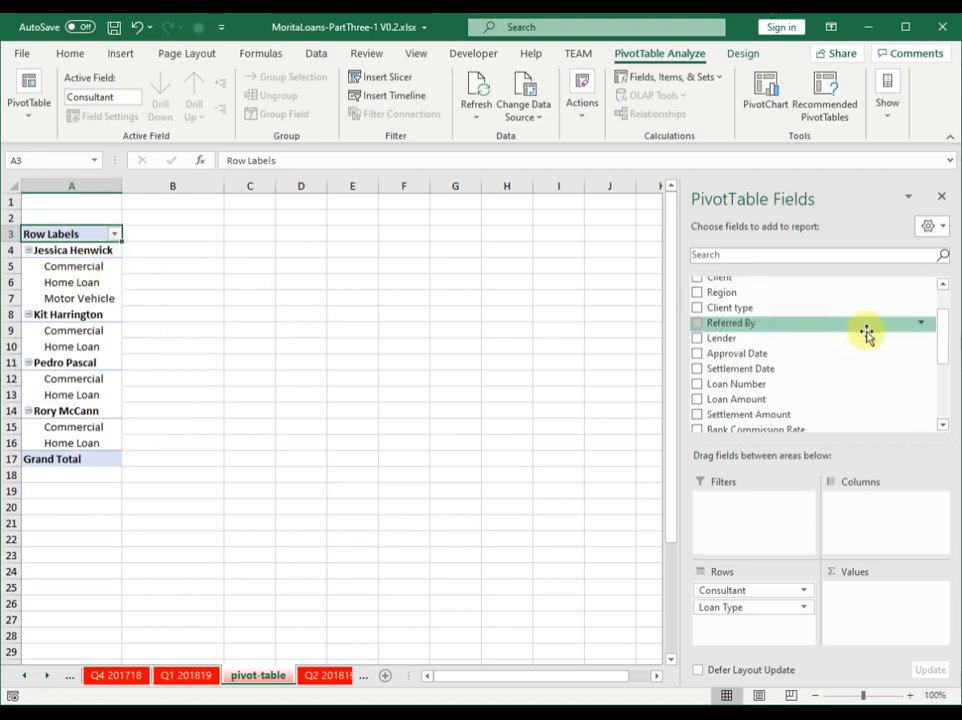
pyautogui.scroll(-2, 866, 336)
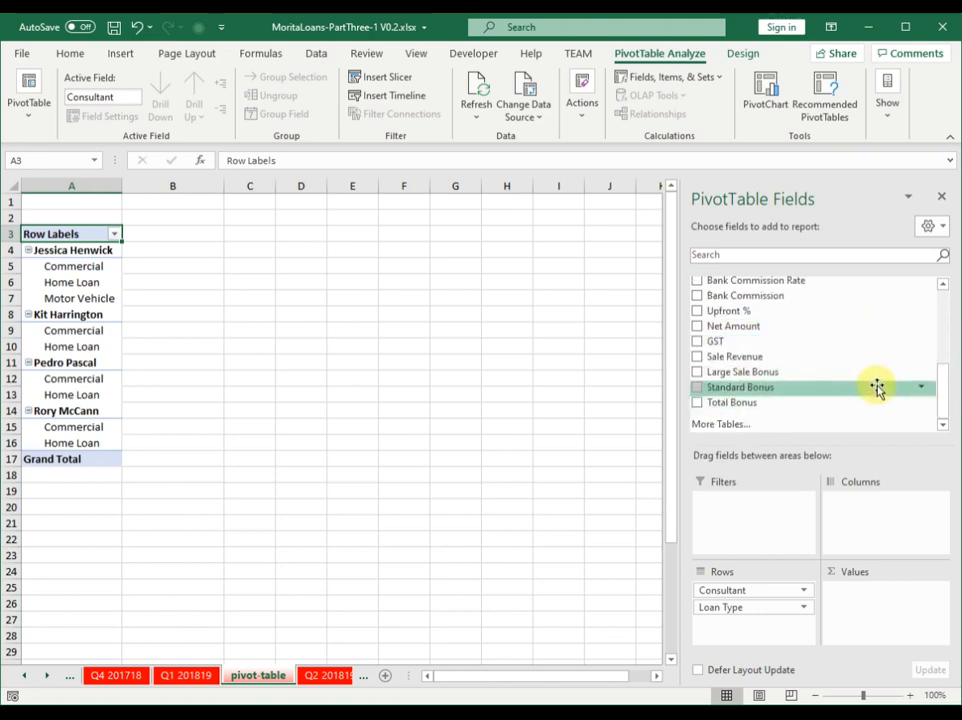
pyautogui.click(697, 357)
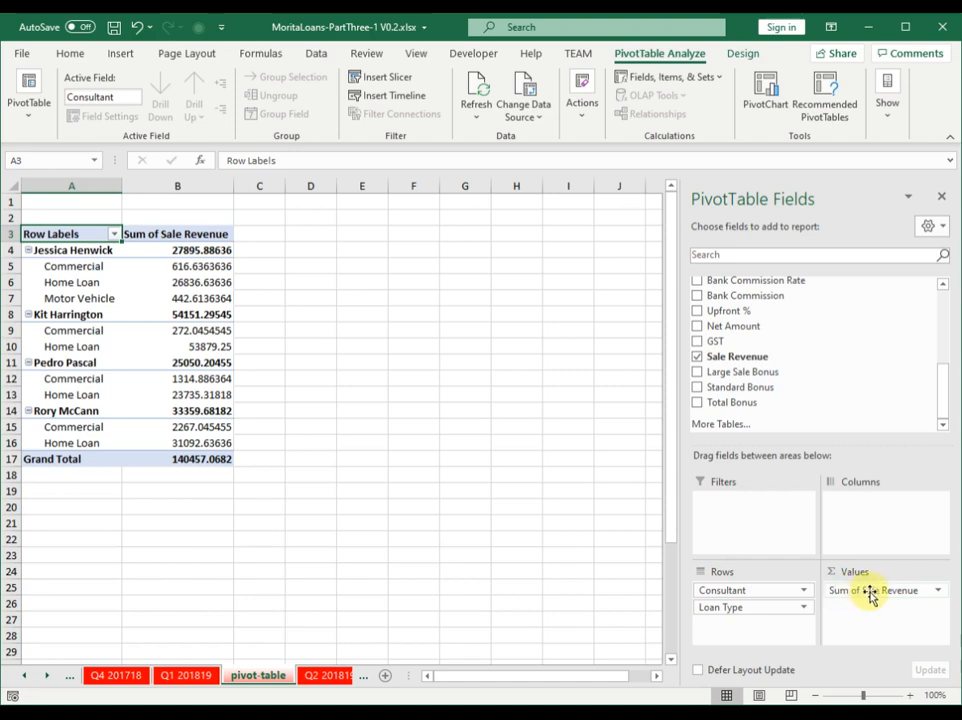
pyautogui.click(939, 592)
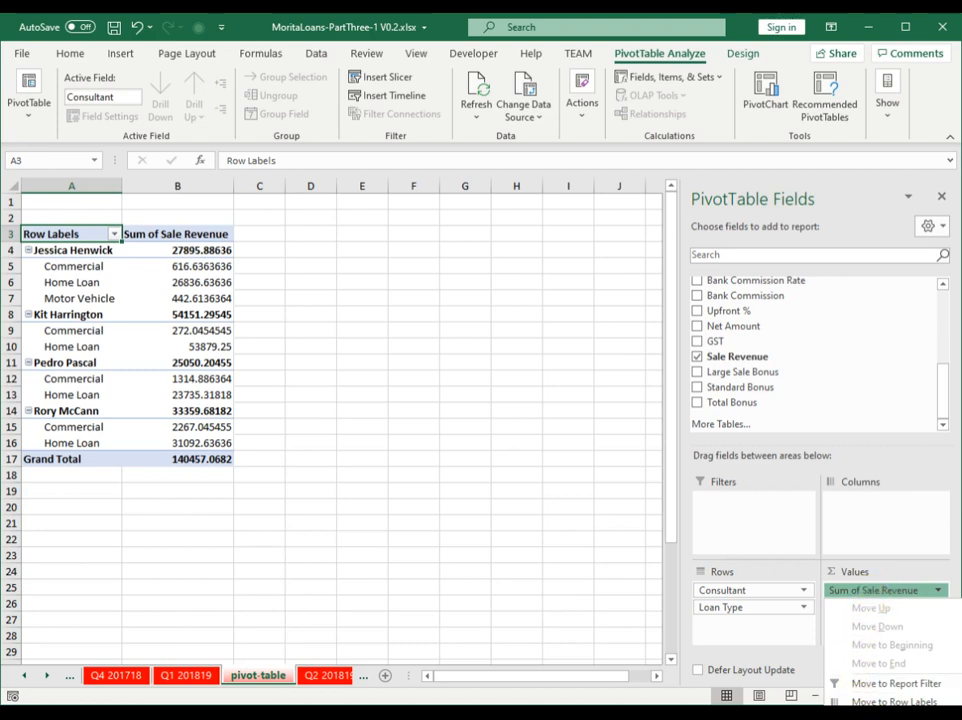
pyautogui.click(888, 590)
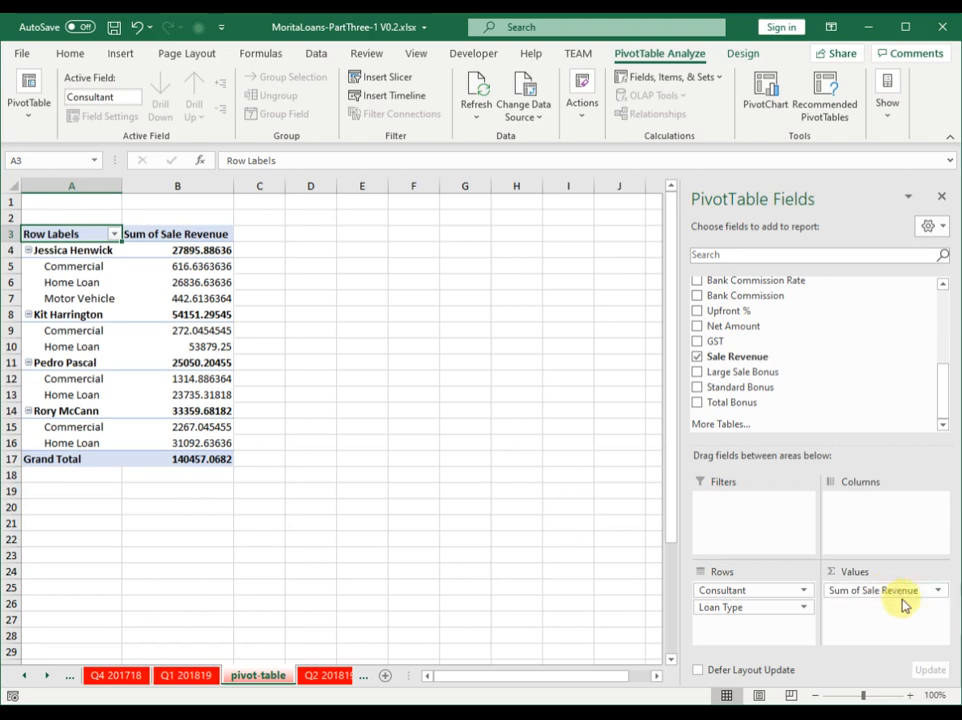
# - Open the value field settings for Sum of Sale Revenue, review Count and the Show Values As calculations, and keep Sum
pyautogui.click(938, 590)
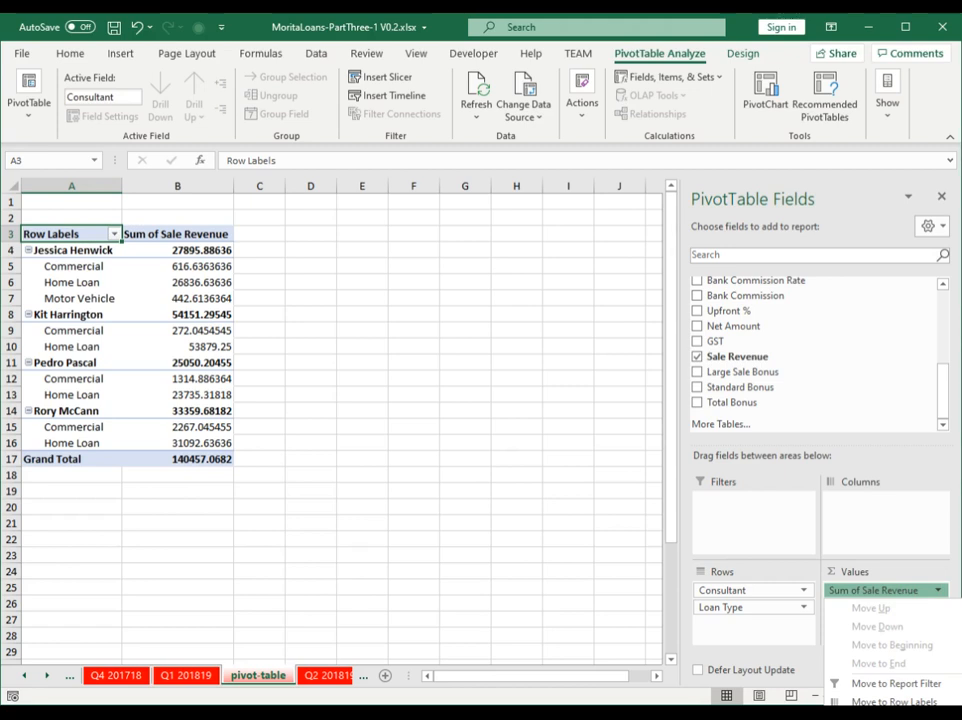
pyautogui.click(890, 718)
pyautogui.moveTo(632, 401); pyautogui.dragTo(613, 364)
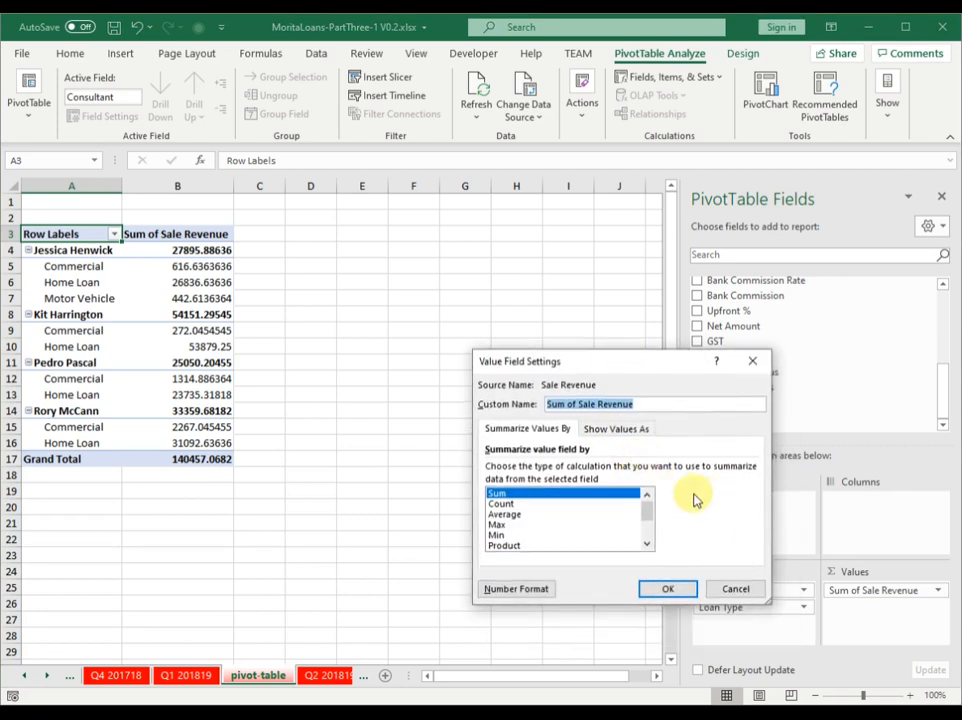
pyautogui.click(520, 505)
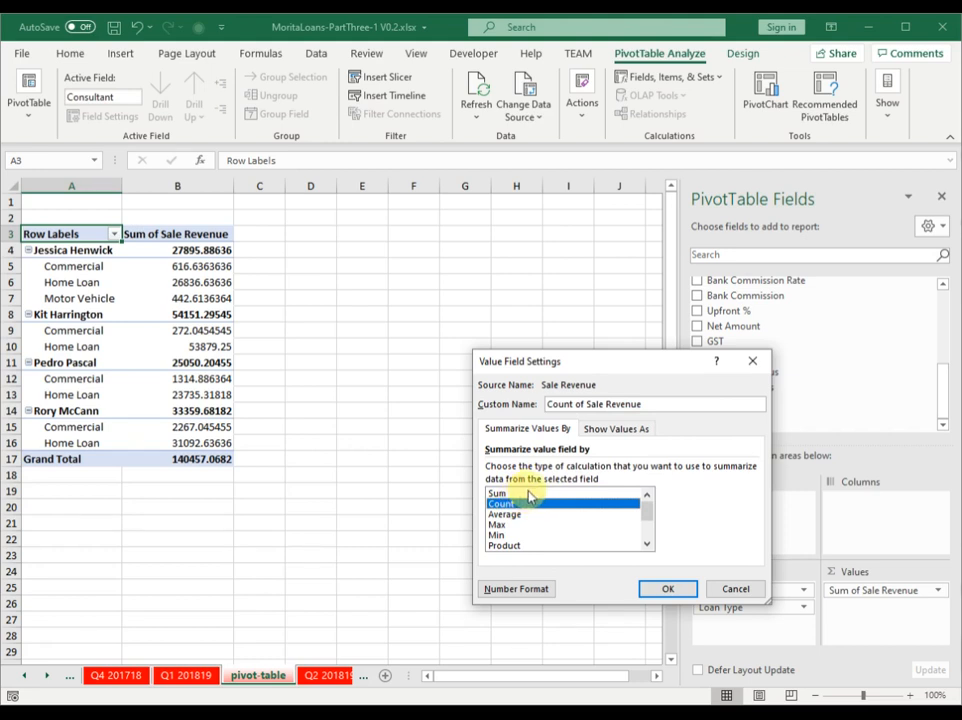
pyautogui.click(529, 494)
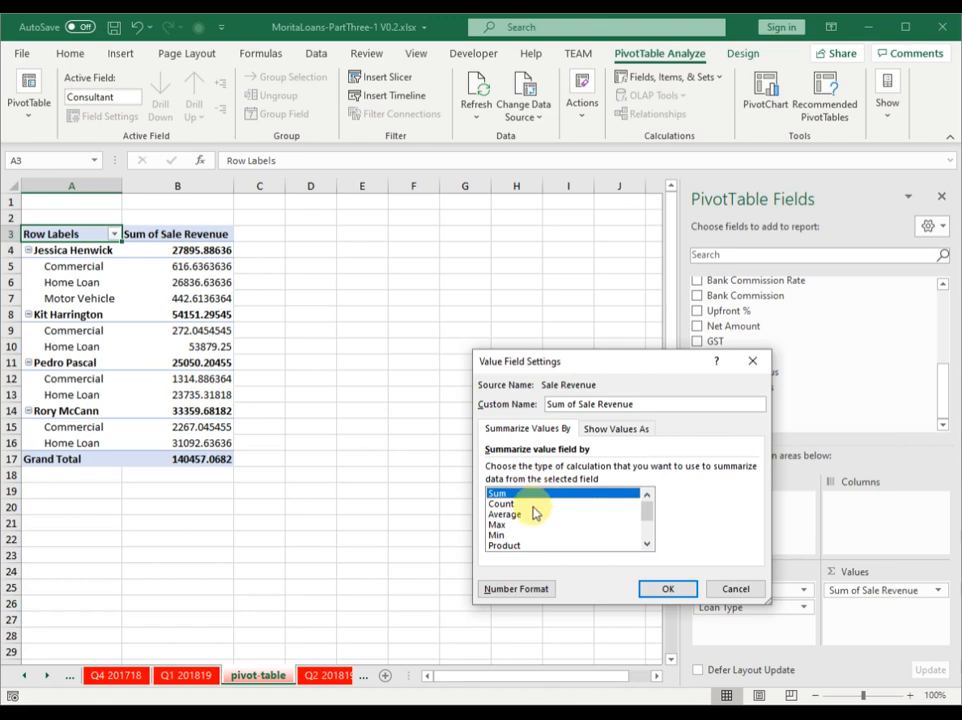
pyautogui.click(614, 434)
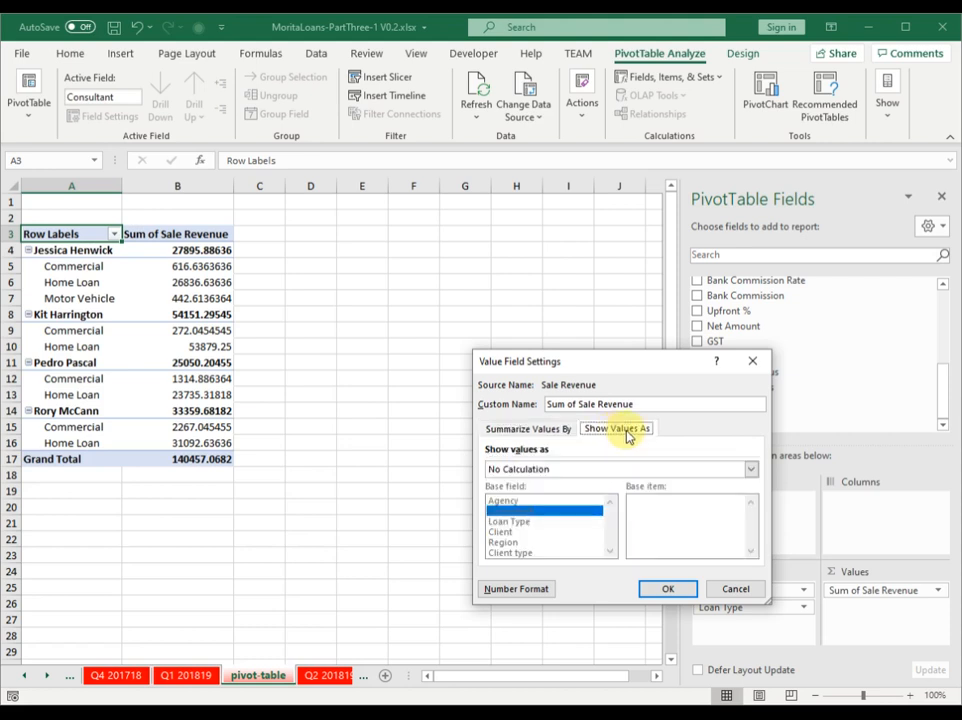
pyautogui.click(566, 477)
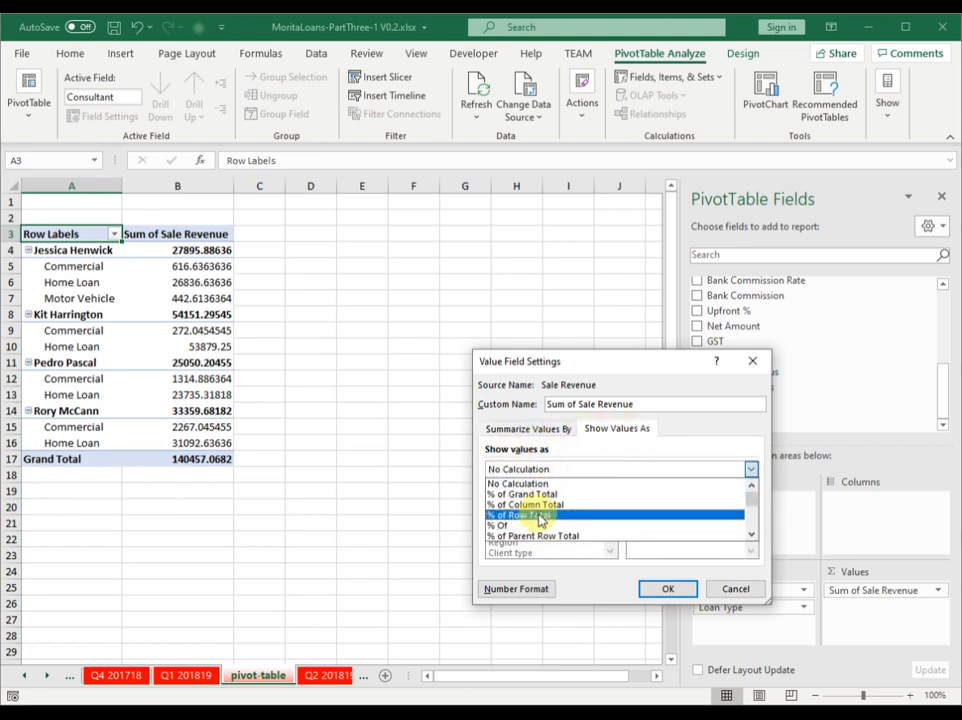
pyautogui.click(560, 429)
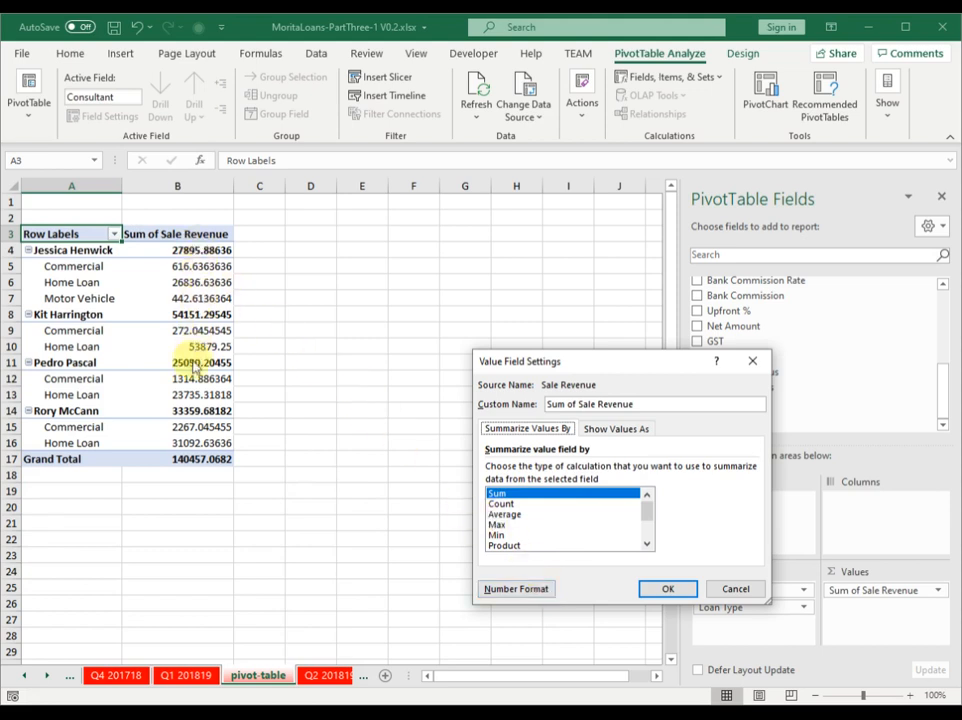
# - Set the number format of the Sale Revenue values to Accounting with 0 decimal places
pyautogui.click(531, 594)
pyautogui.moveTo(560, 336); pyautogui.dragTo(546, 254)
pyautogui.click(465, 343)
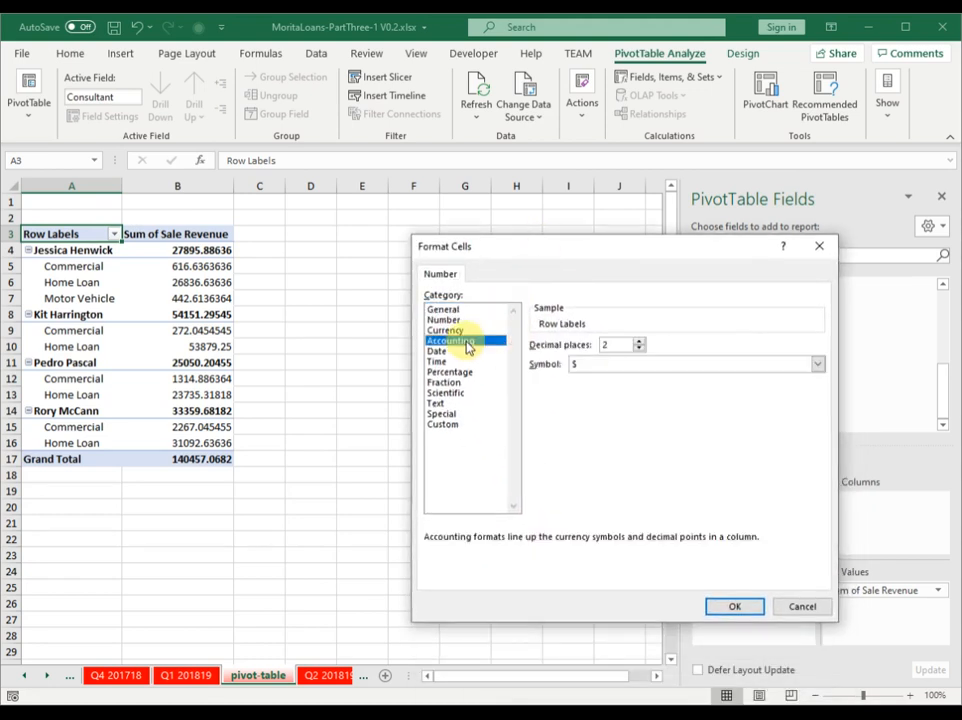
pyautogui.click(600, 345)
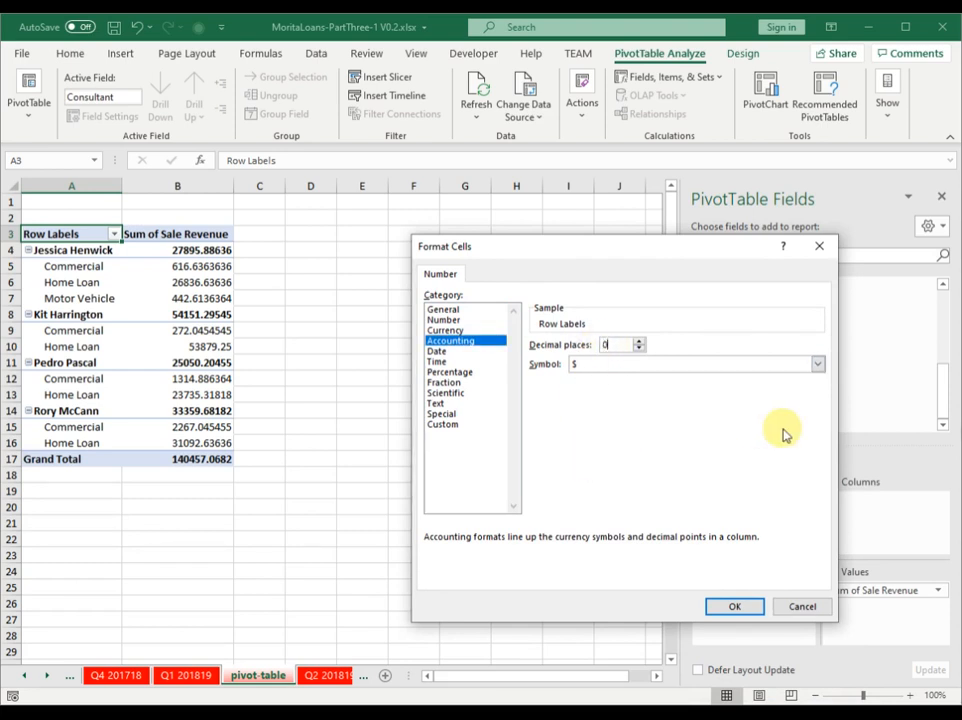
# - Apply the Accounting number format with 0 decimal places and the $ symbol to the Sum of Sale Revenue field
pyautogui.click(730, 607)
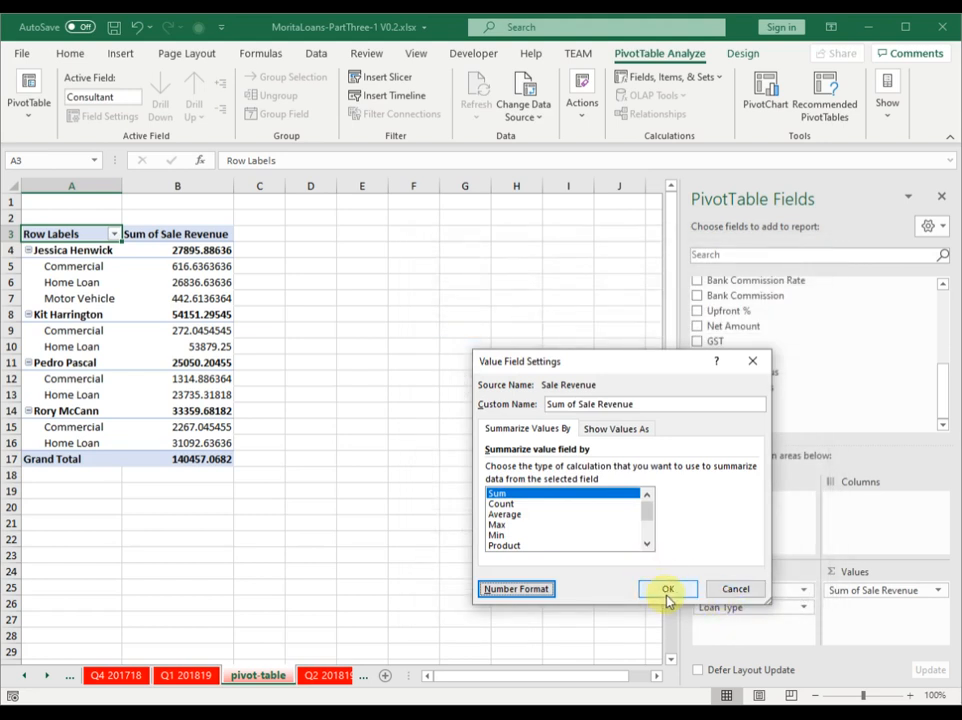
pyautogui.click(667, 590)
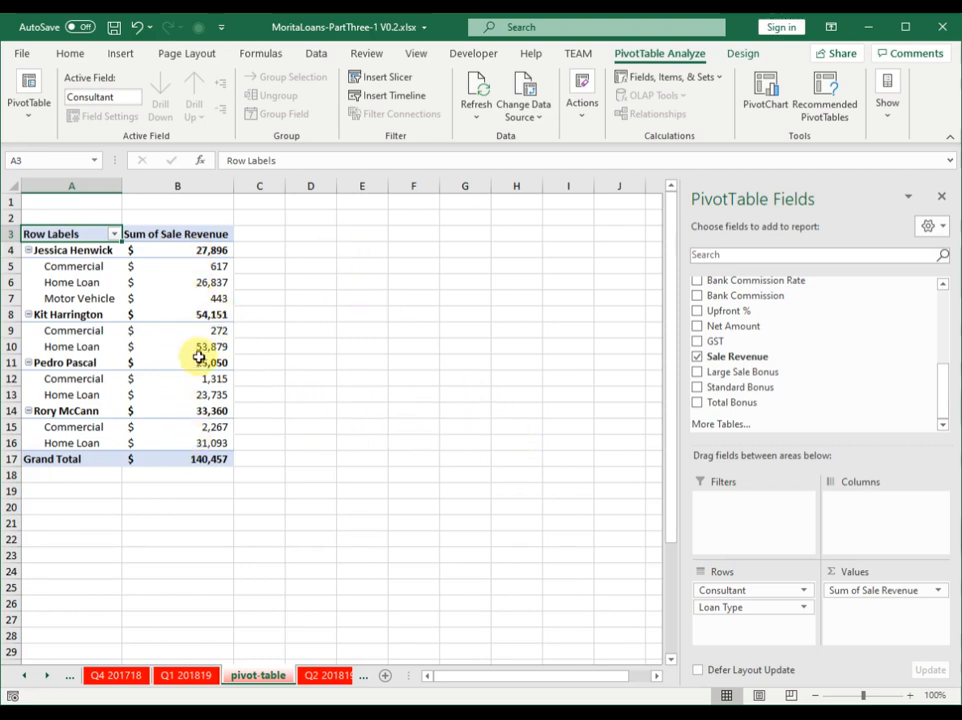
# - Insert a 2-D clustered column chart based on the pivot table and place it beside the table
pyautogui.click(186, 282)
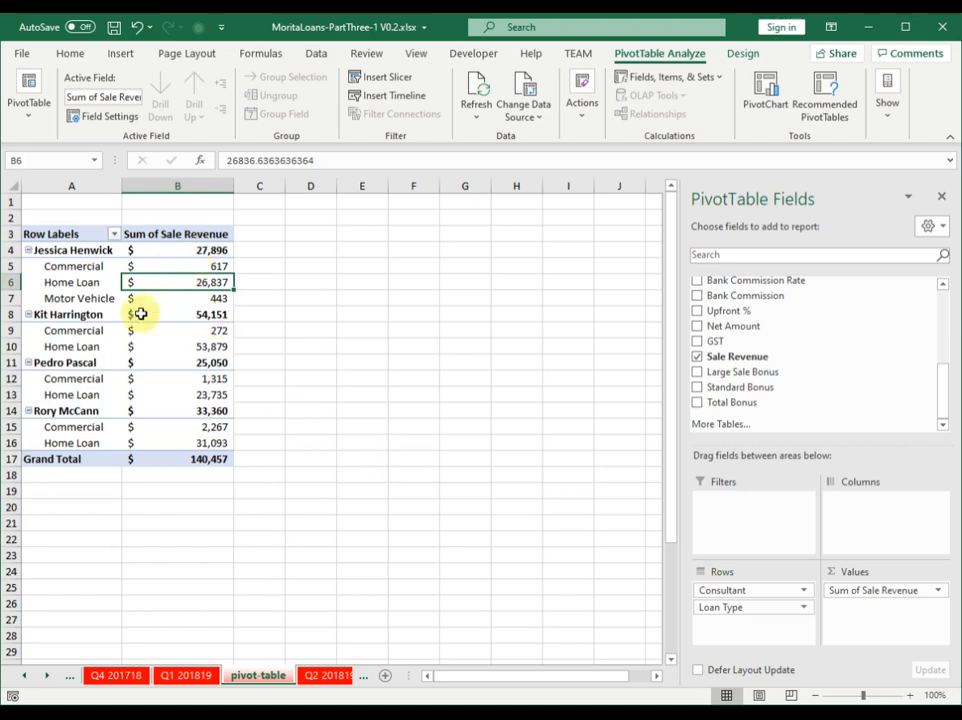
pyautogui.click(190, 234)
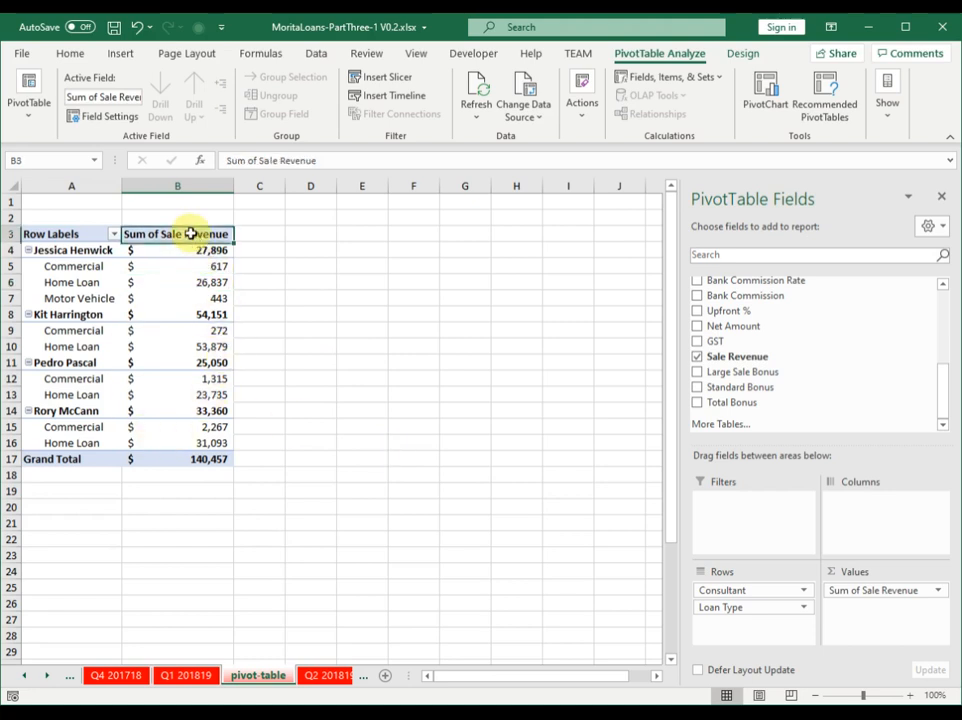
pyautogui.click(175, 456)
pyautogui.click(188, 299)
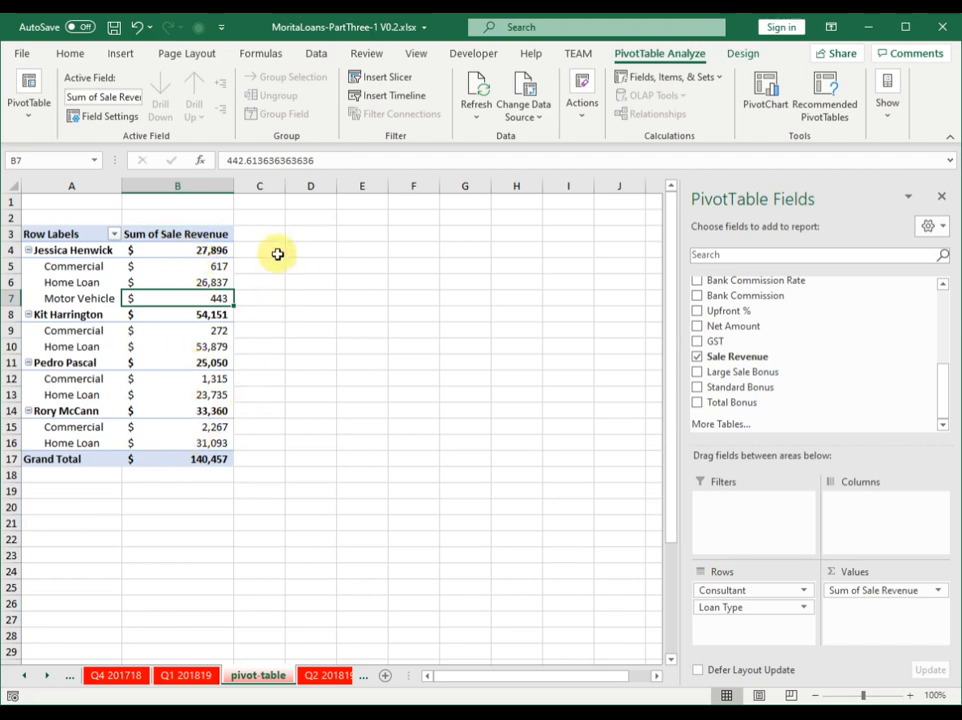
pyautogui.click(122, 55)
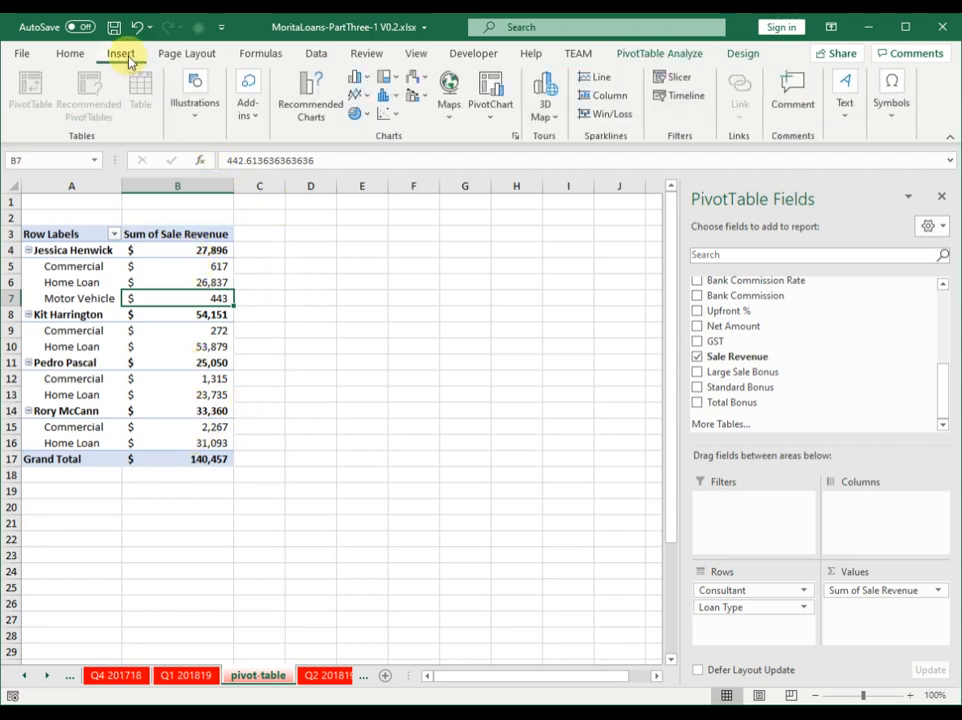
pyautogui.click(371, 82)
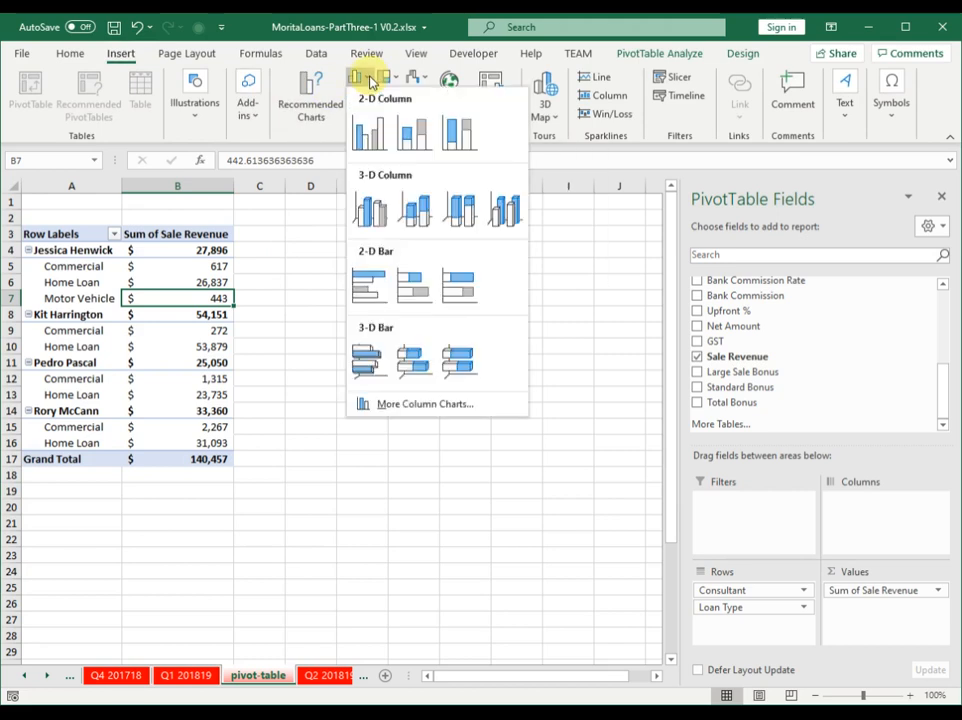
pyautogui.click(366, 141)
pyautogui.moveTo(393, 326); pyautogui.dragTo(522, 242)
pyautogui.click(369, 520)
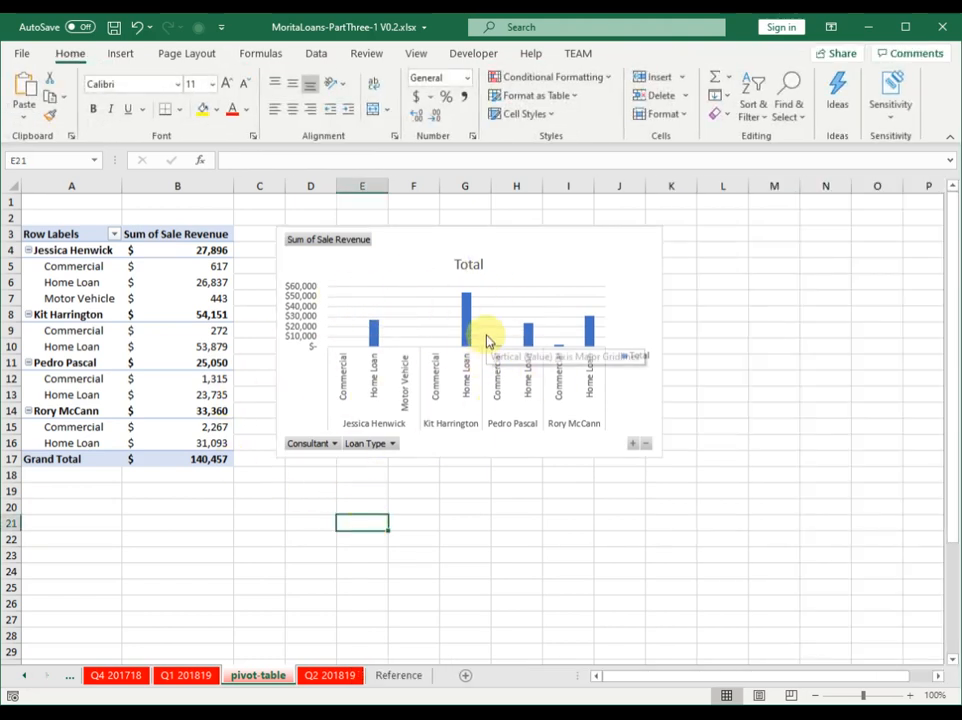
# - Sort the loan types in the pivot table by Sum of Sale Revenue from largest to smallest
pyautogui.click(194, 283)
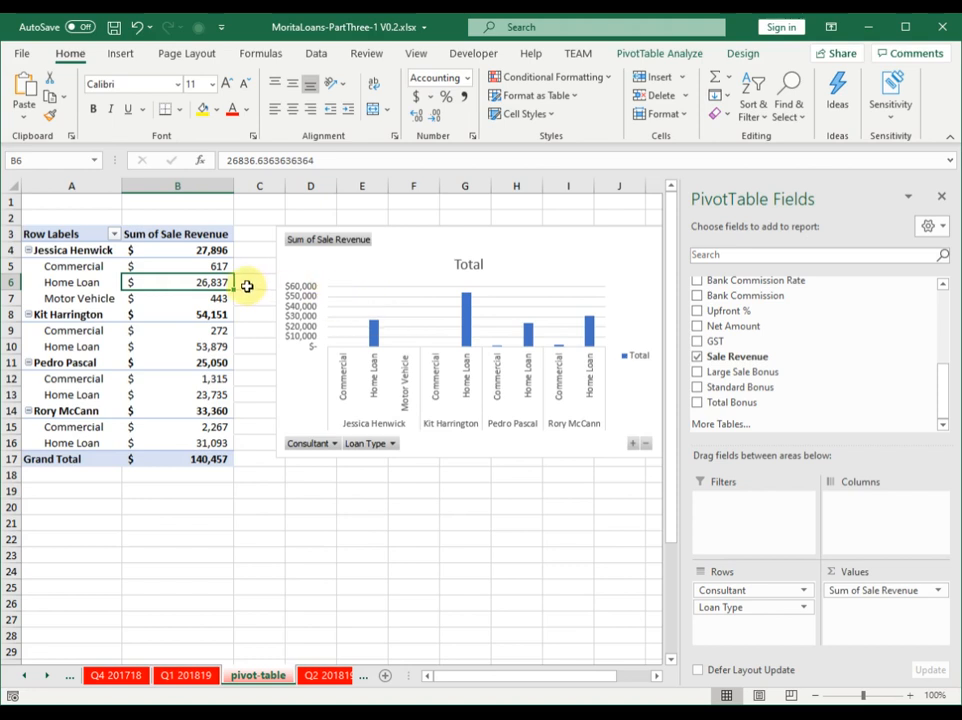
pyautogui.click(316, 56)
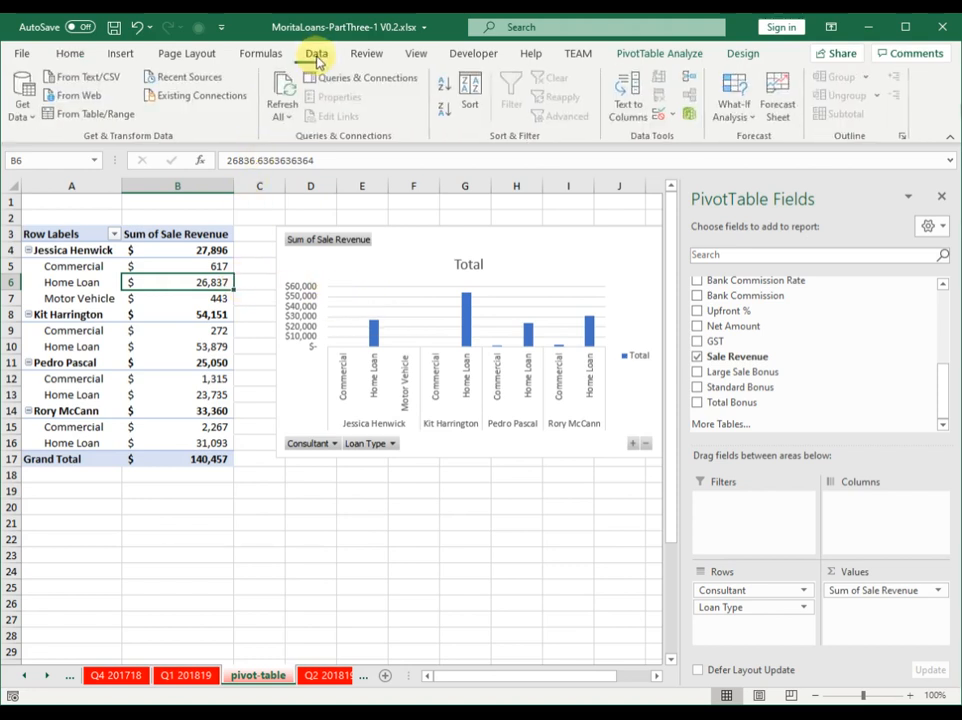
pyautogui.click(472, 94)
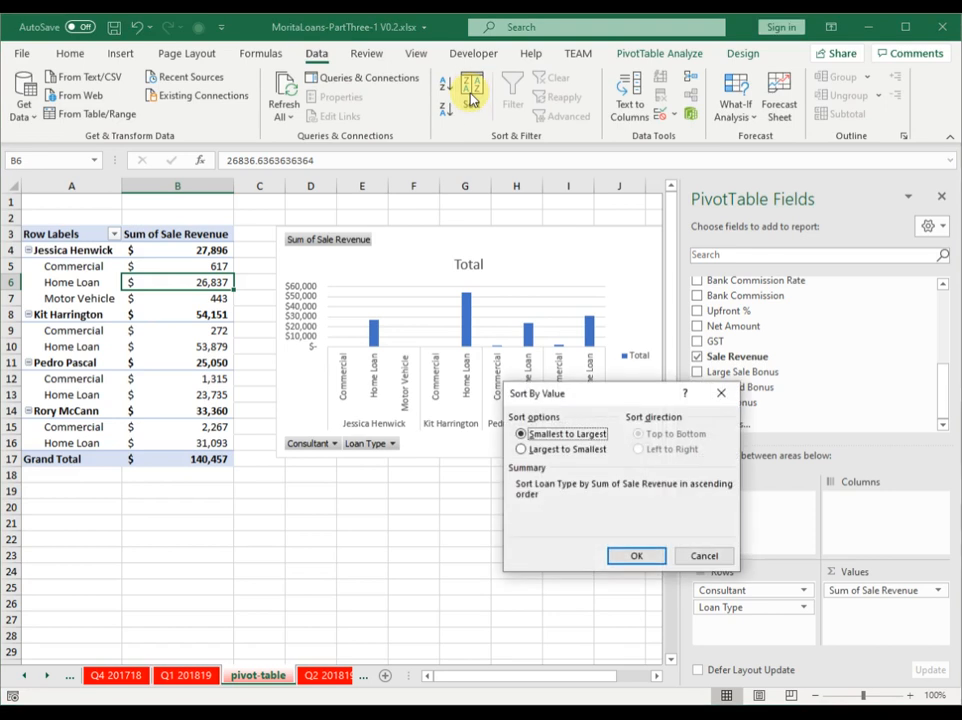
pyautogui.click(539, 452)
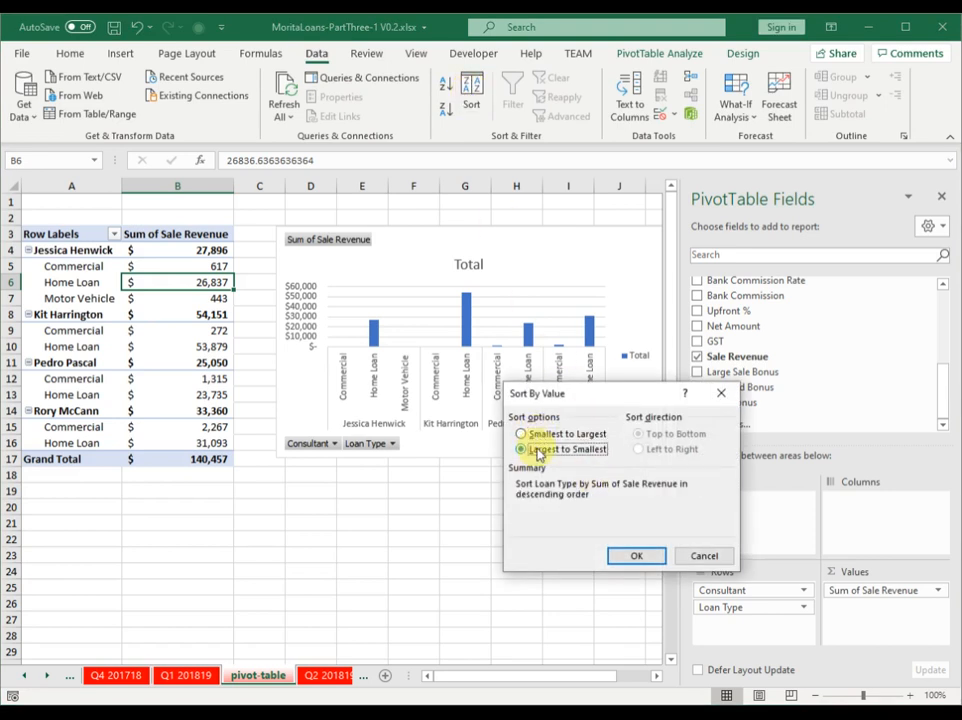
pyautogui.click(635, 556)
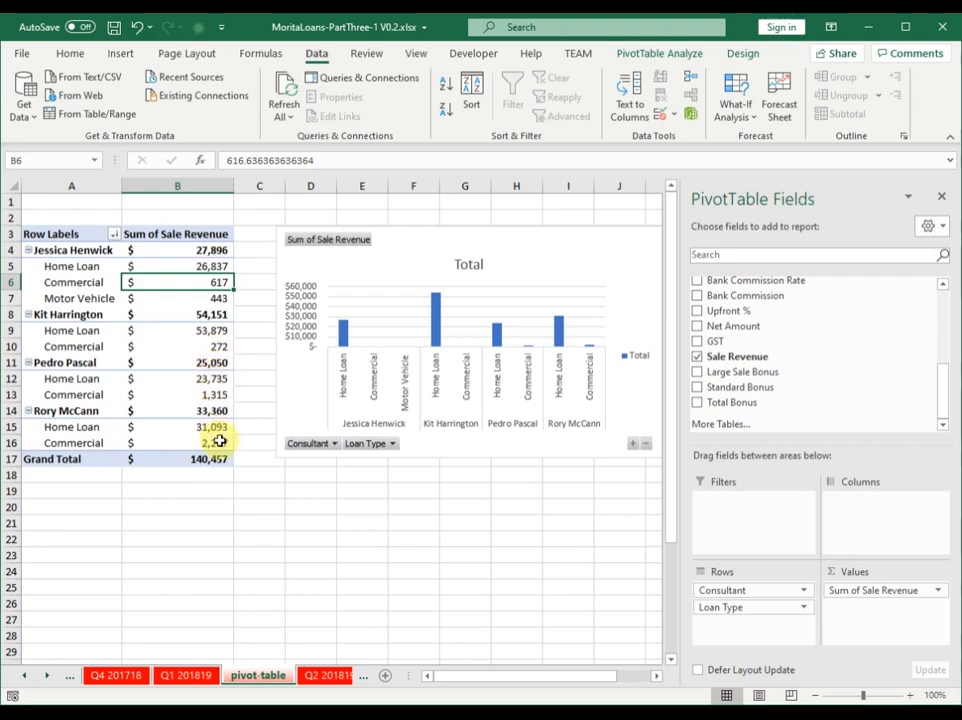
# - Sort the consultants in the pivot table by their Sum of Sale Revenue subtotals from largest to smallest
pyautogui.click(211, 252)
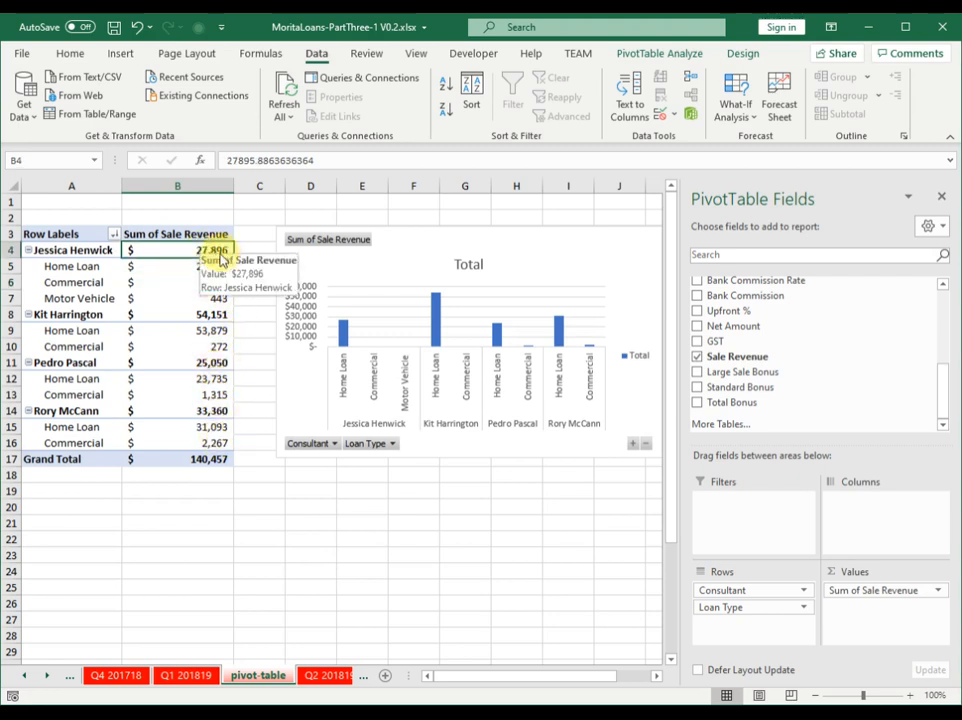
pyautogui.rightClick(211, 254)
pyautogui.moveTo(330, 358)
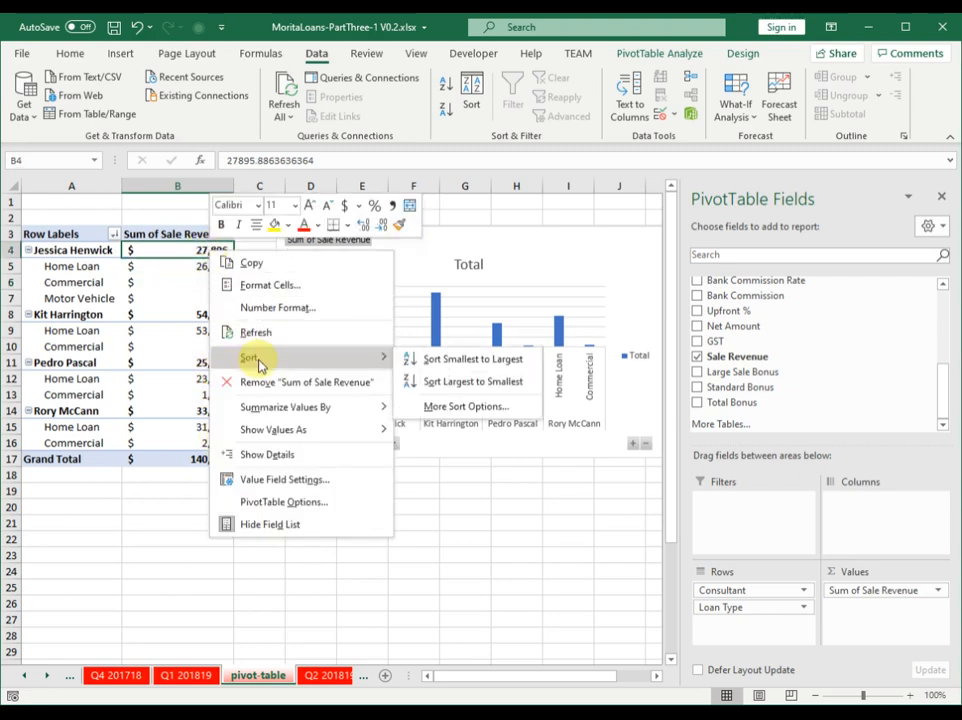
pyautogui.click(452, 384)
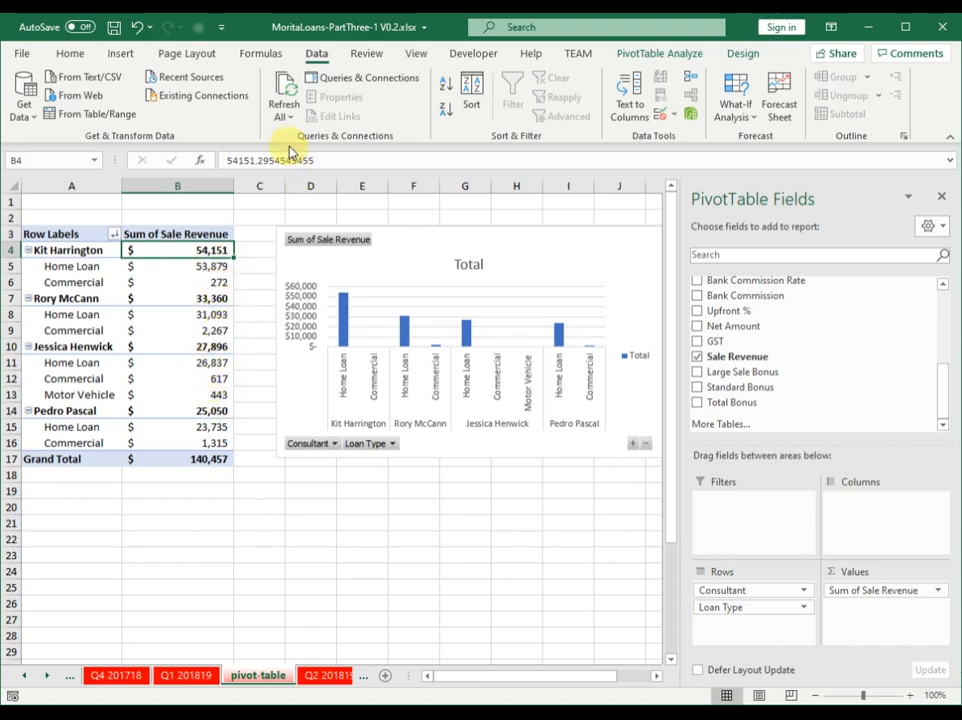
pyautogui.rightClick(208, 316)
pyautogui.moveTo(283, 437)
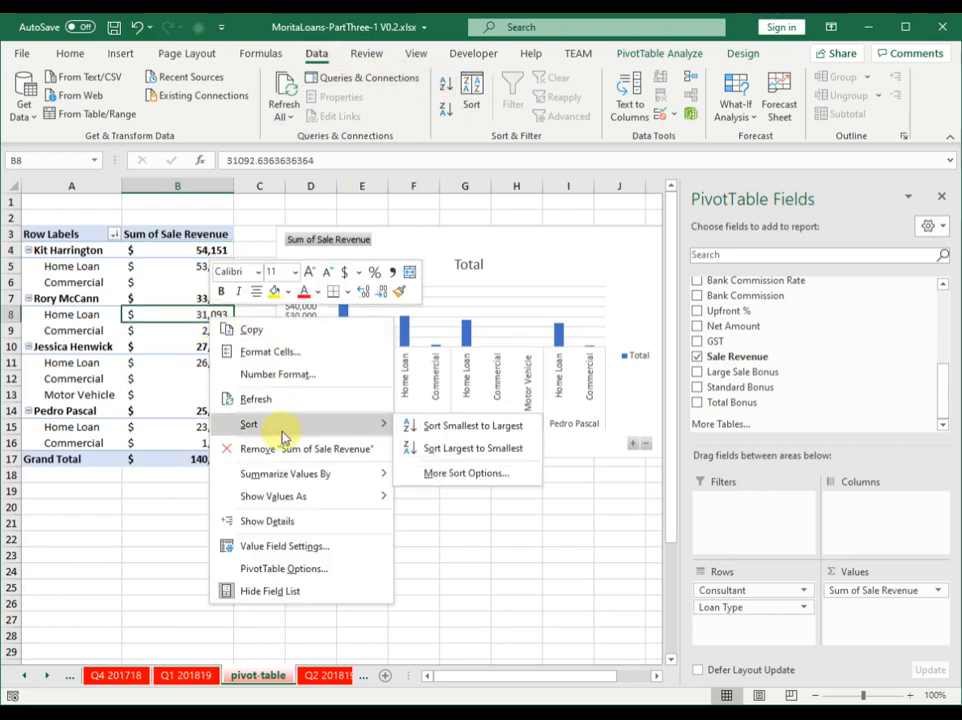
pyautogui.click(494, 511)
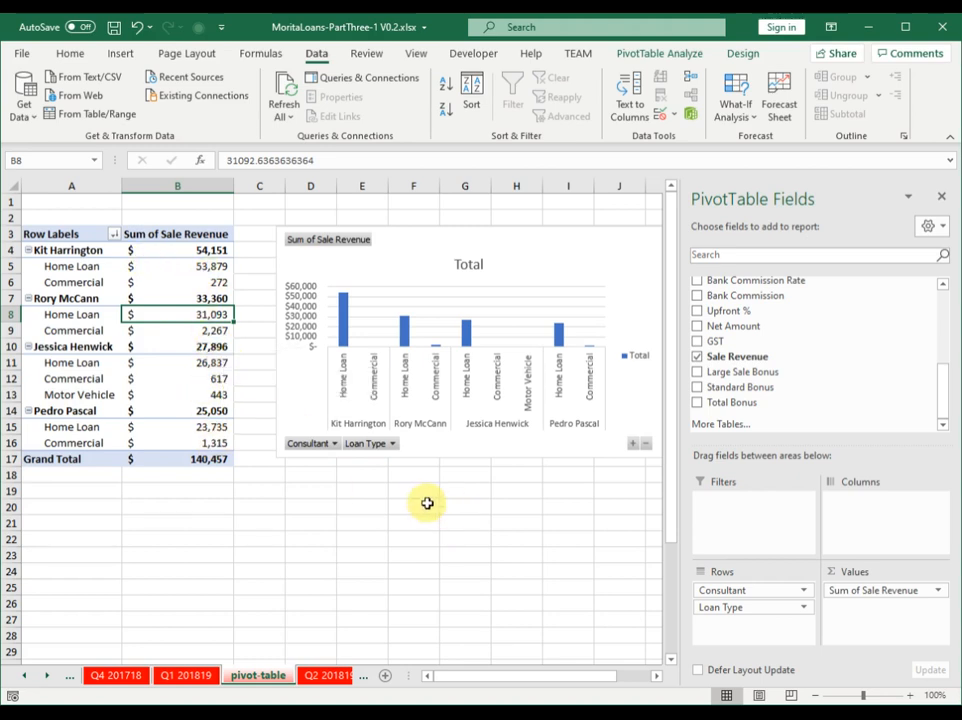
# - Change the Sale Revenue value field to summarize by Count instead of Sum
pyautogui.click(939, 592)
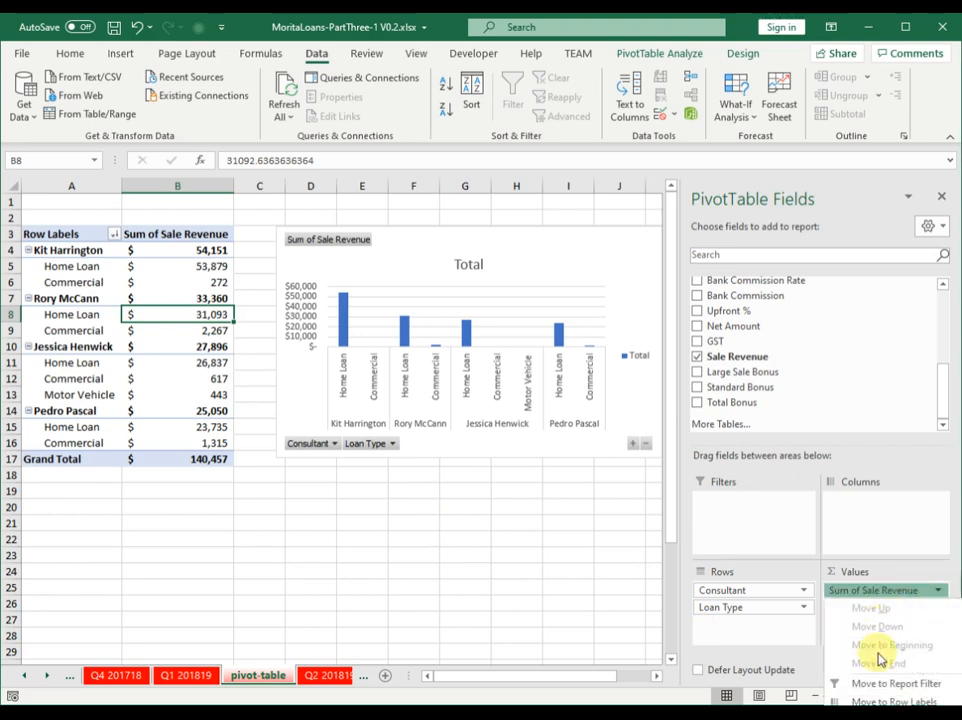
pyautogui.click(893, 718)
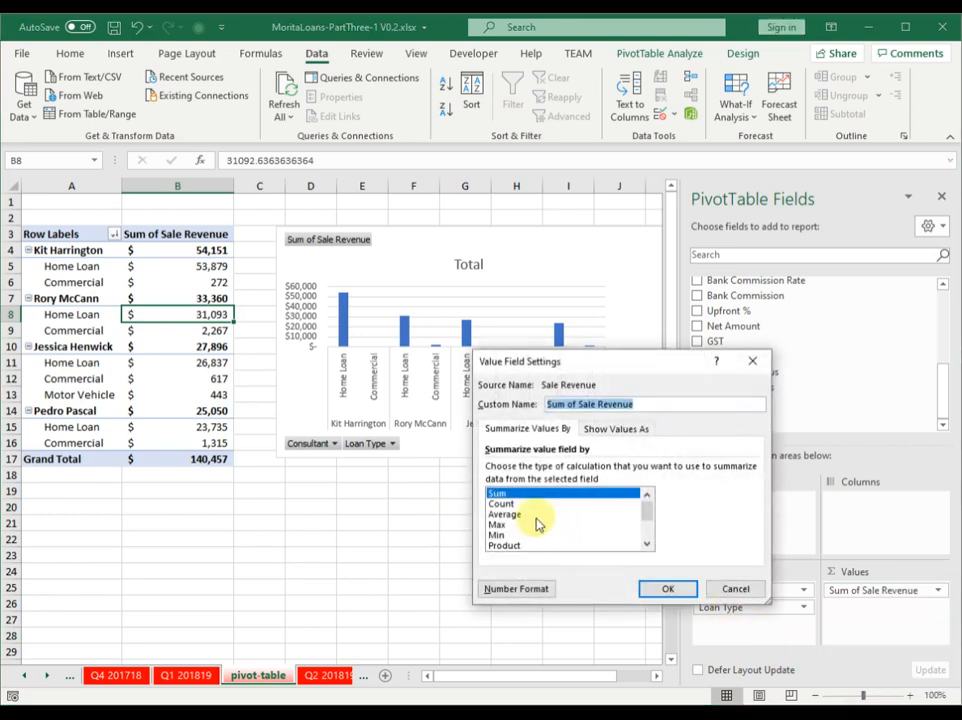
pyautogui.click(502, 504)
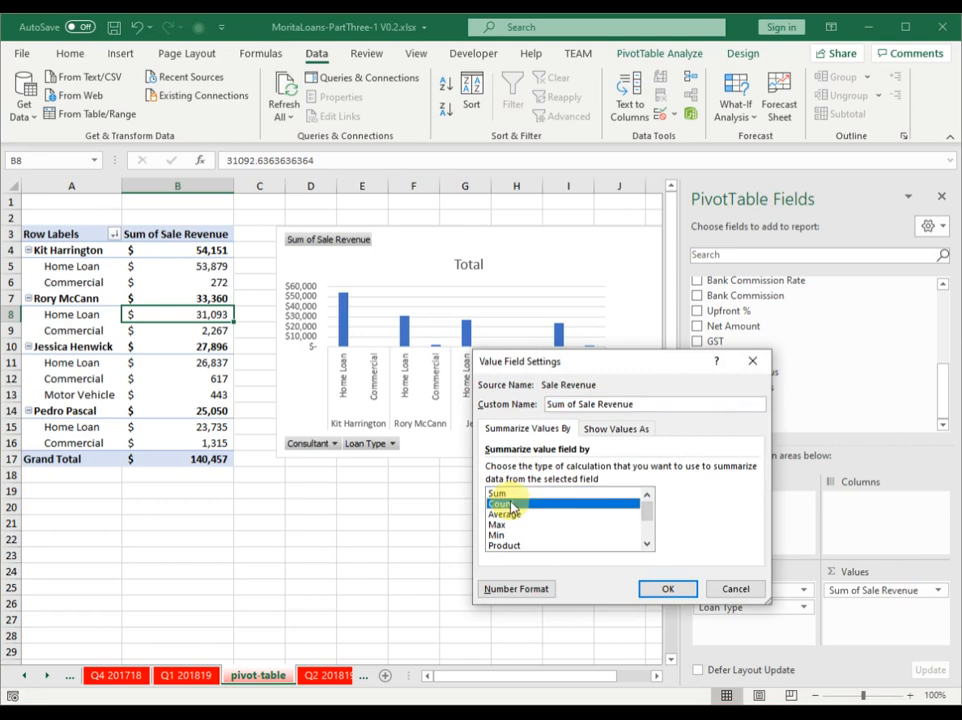
pyautogui.click(664, 590)
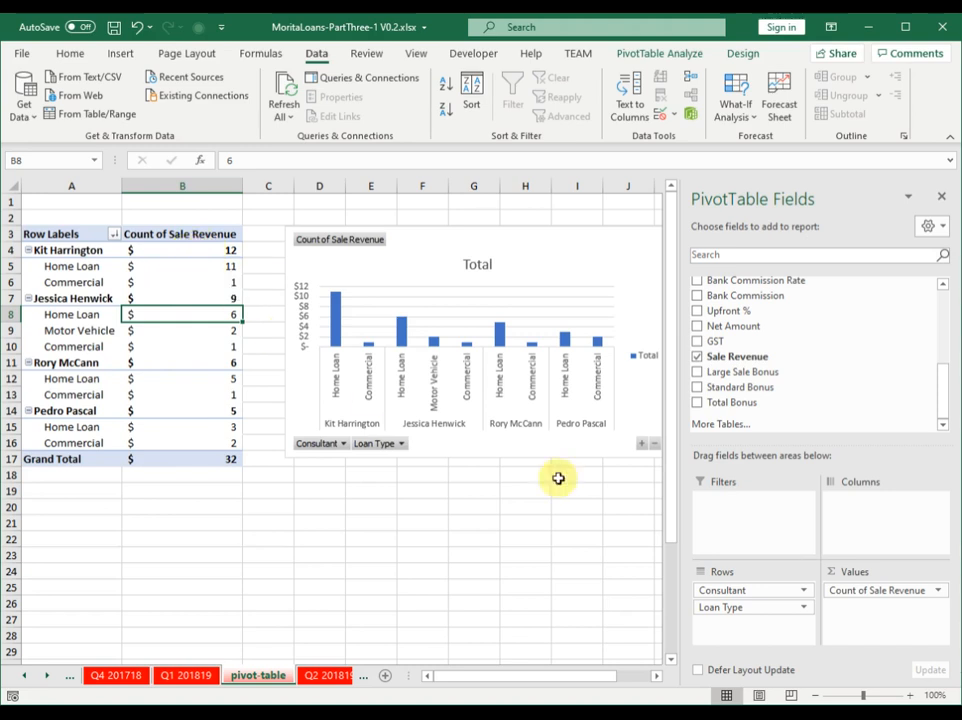
# - Set the number format of the Count of Sale Revenue field to General in its value field settings
pyautogui.click(938, 591)
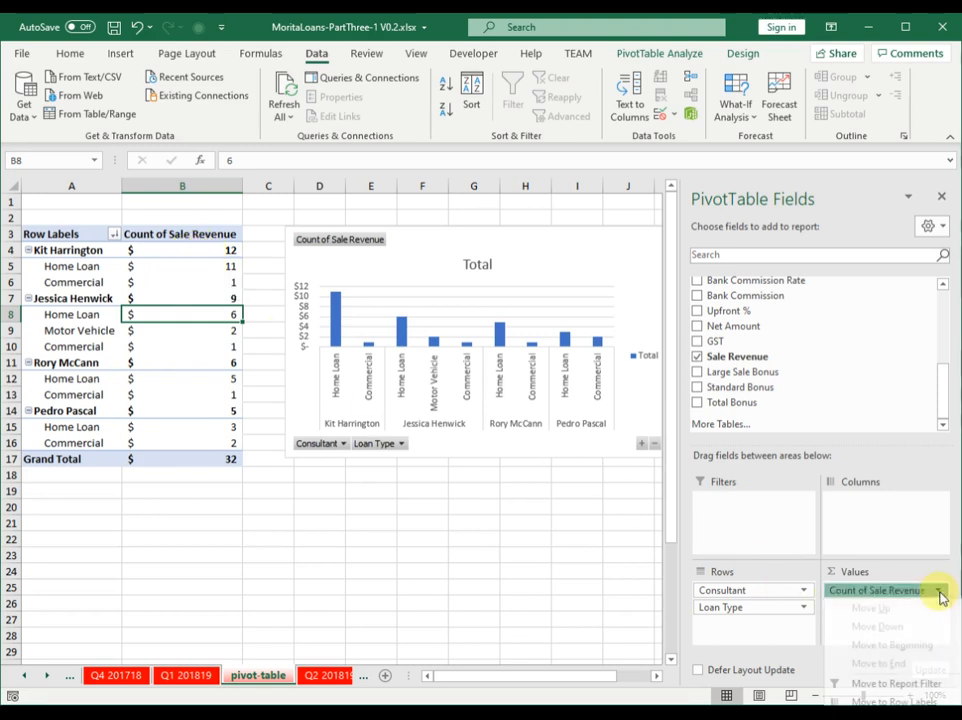
pyautogui.click(882, 717)
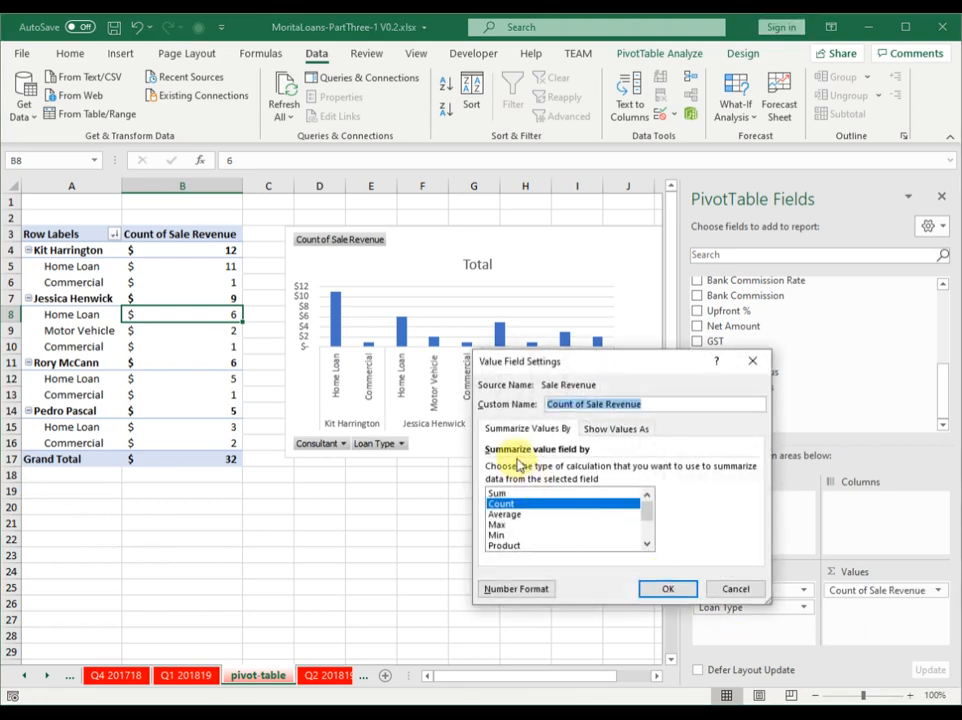
pyautogui.click(537, 588)
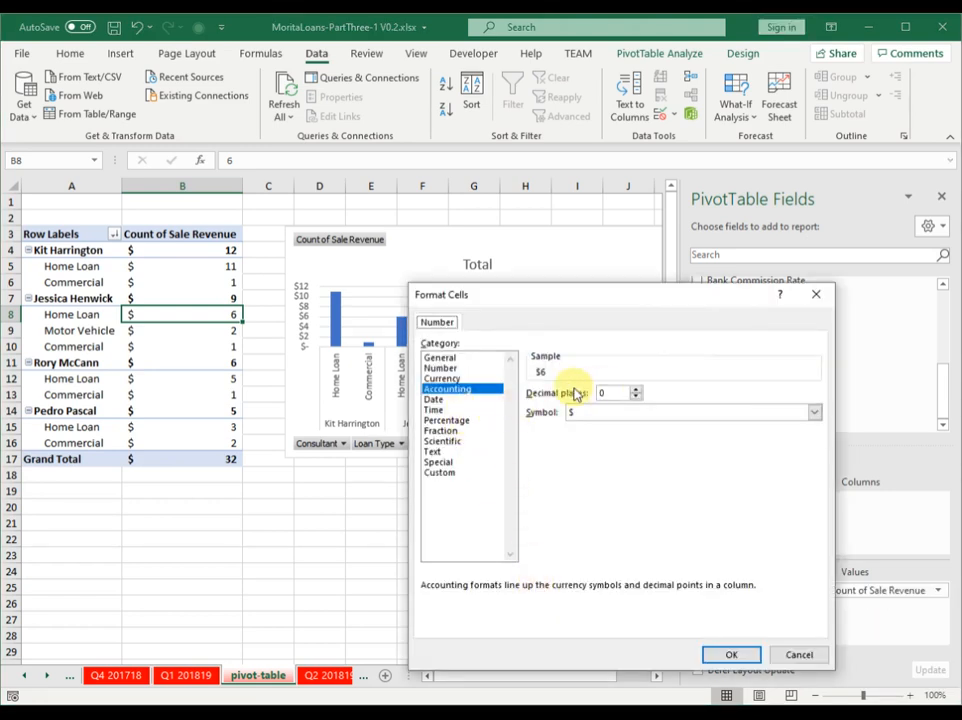
pyautogui.click(448, 357)
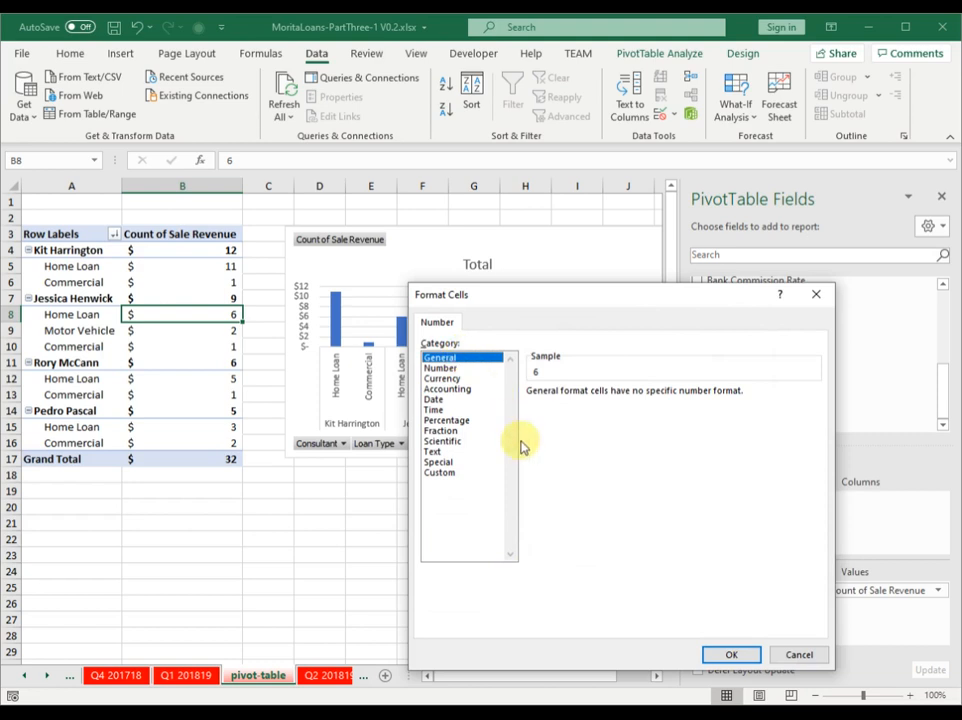
pyautogui.click(731, 655)
pyautogui.click(672, 589)
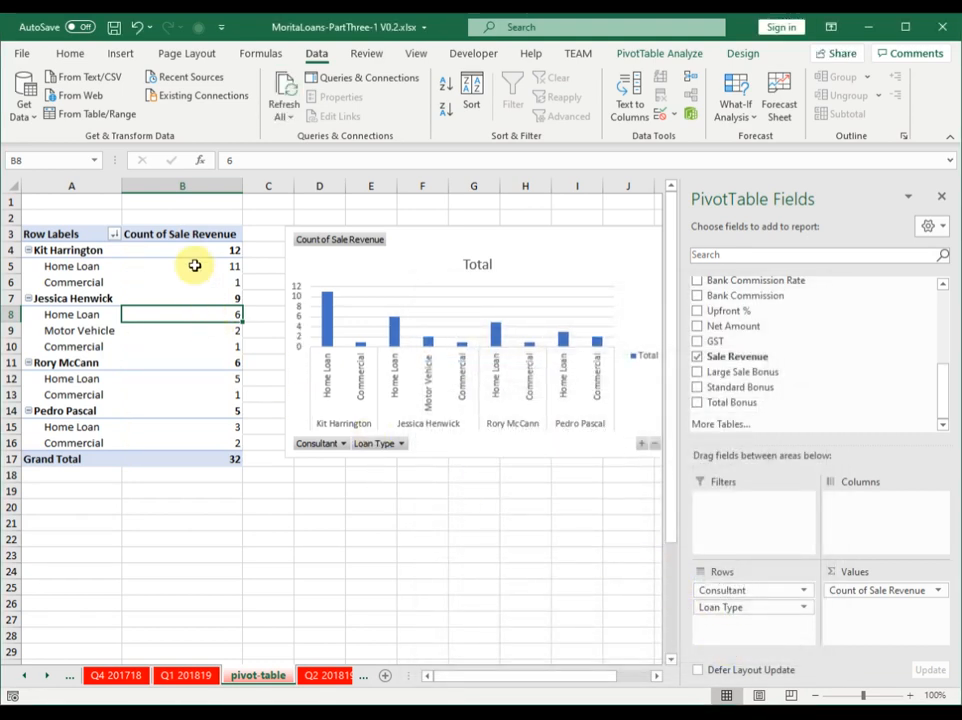
# - Apply the Accounting number format to the whole of column B
pyautogui.moveTo(195, 257); pyautogui.dragTo(200, 440)
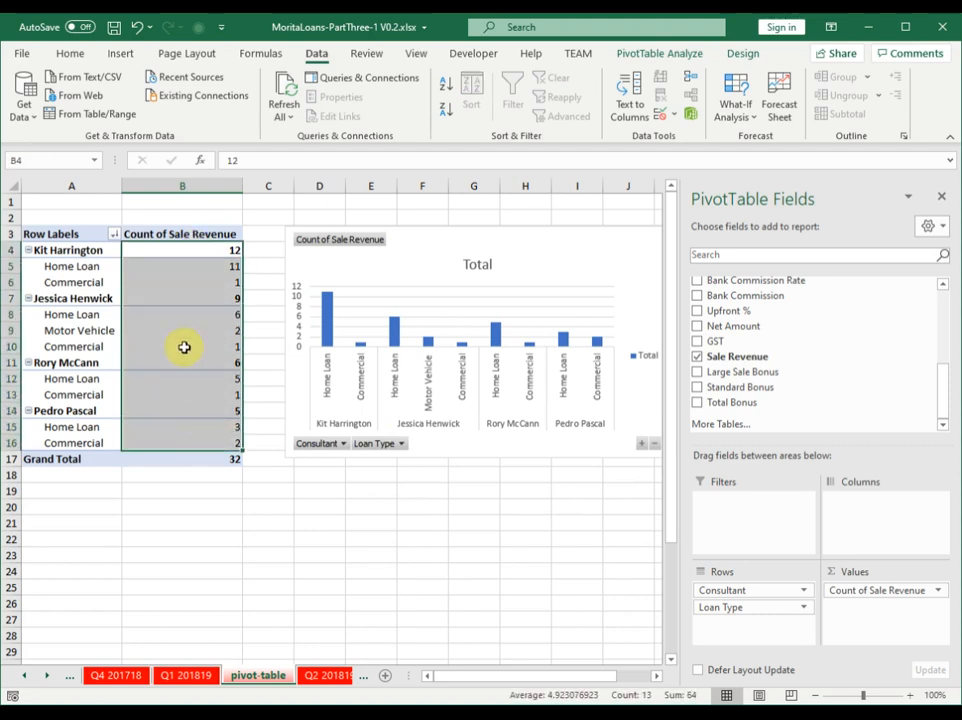
pyautogui.click(200, 187)
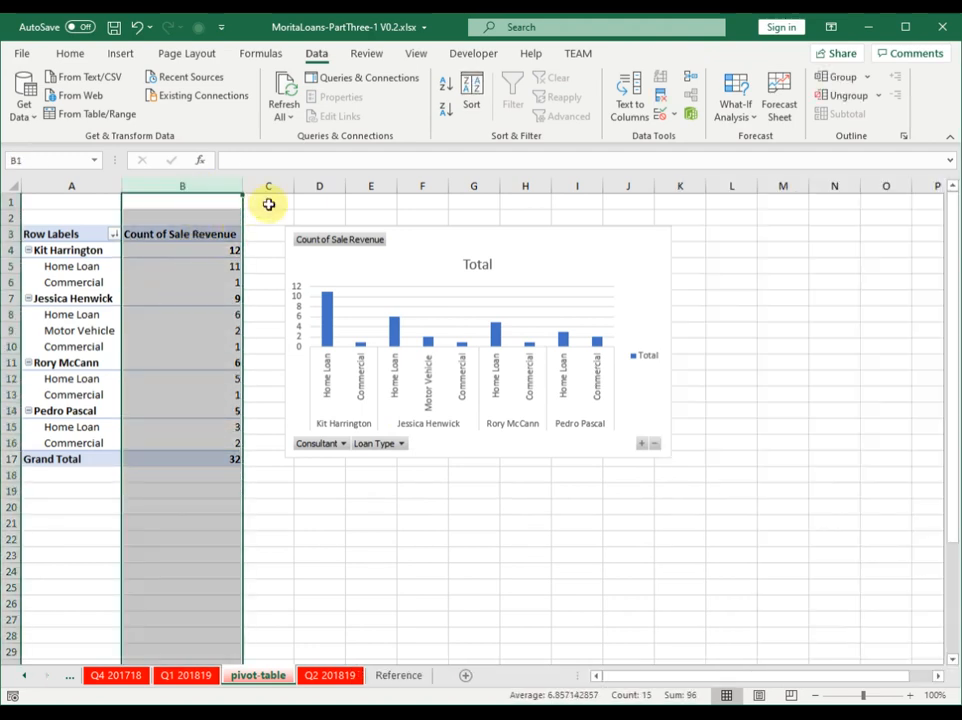
pyautogui.click(66, 55)
pyautogui.click(466, 80)
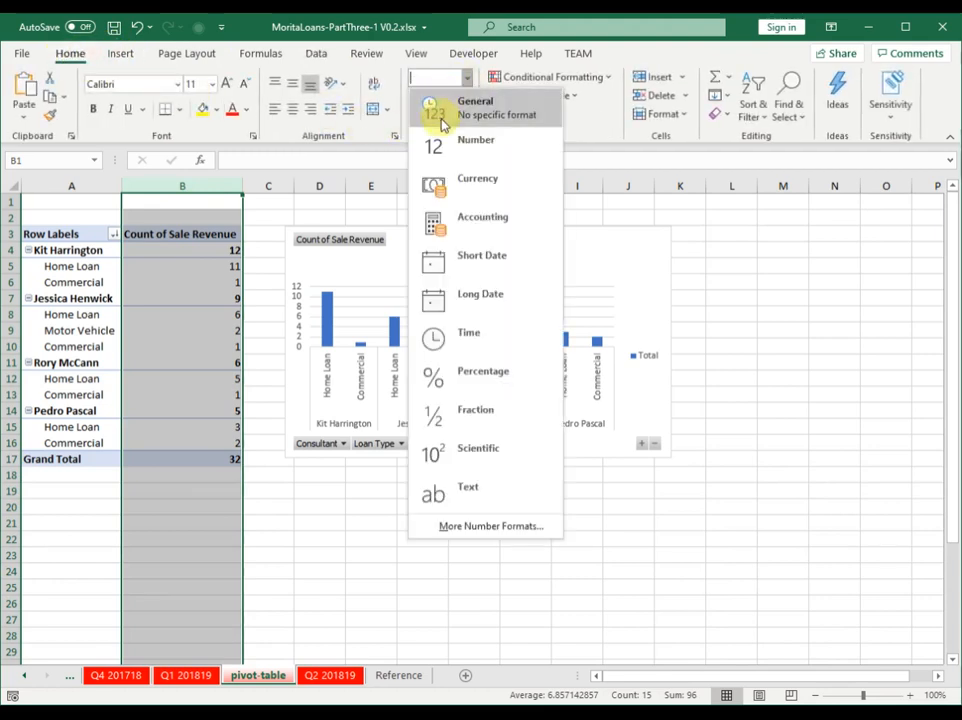
pyautogui.click(477, 222)
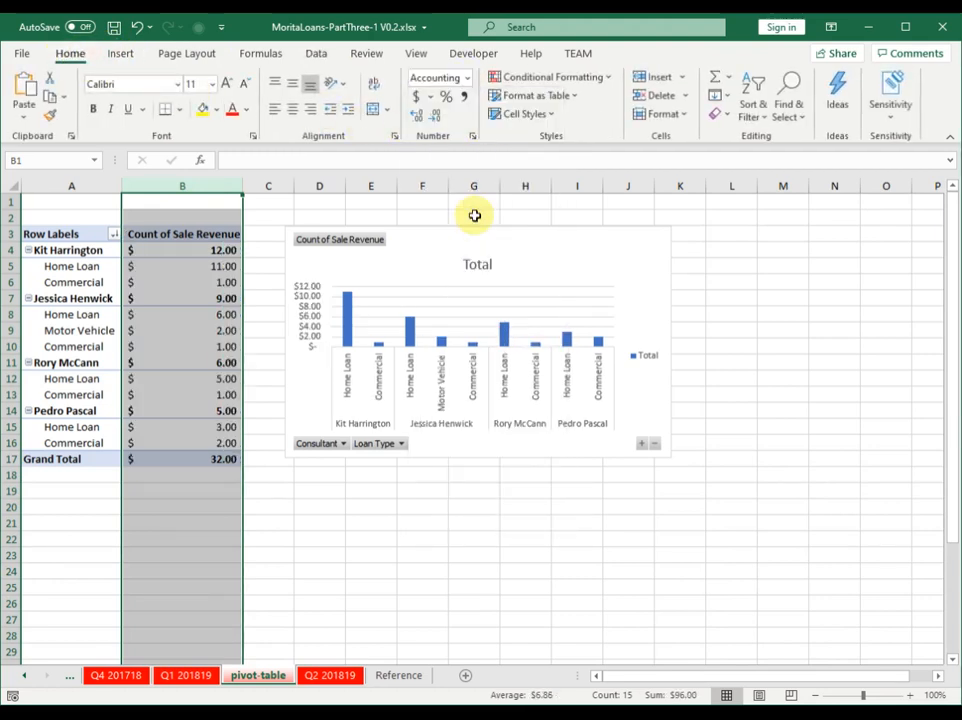
# - Return column B to the General number format
pyautogui.click(466, 80)
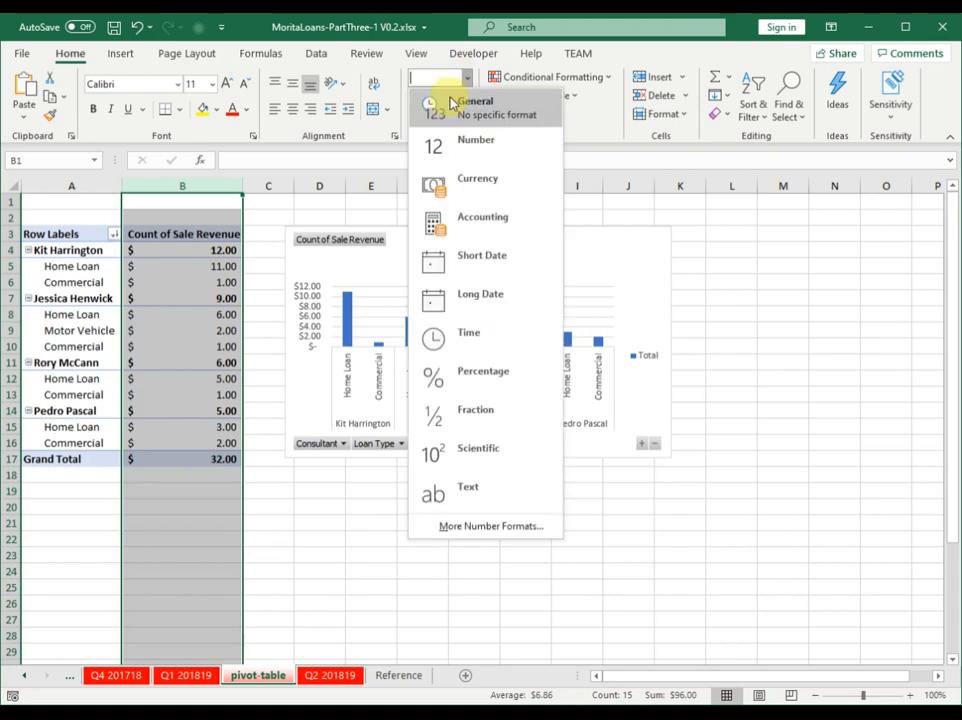
pyautogui.click(436, 101)
pyautogui.click(256, 318)
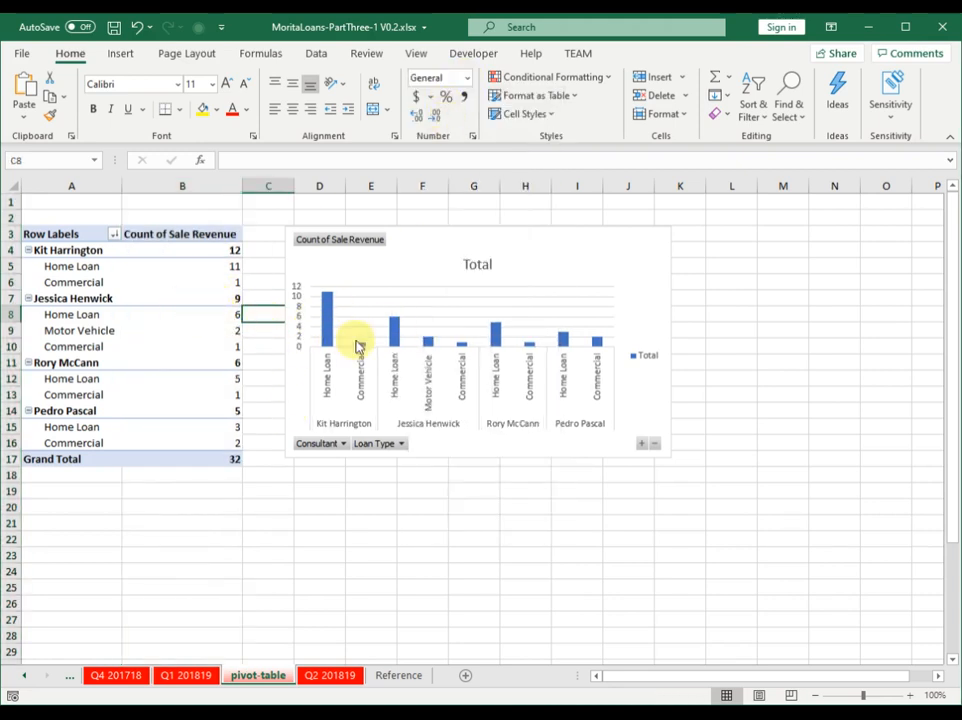
# - Summarize the Sale Revenue value field by Sum and show its values as % of Grand Total
pyautogui.click(185, 284)
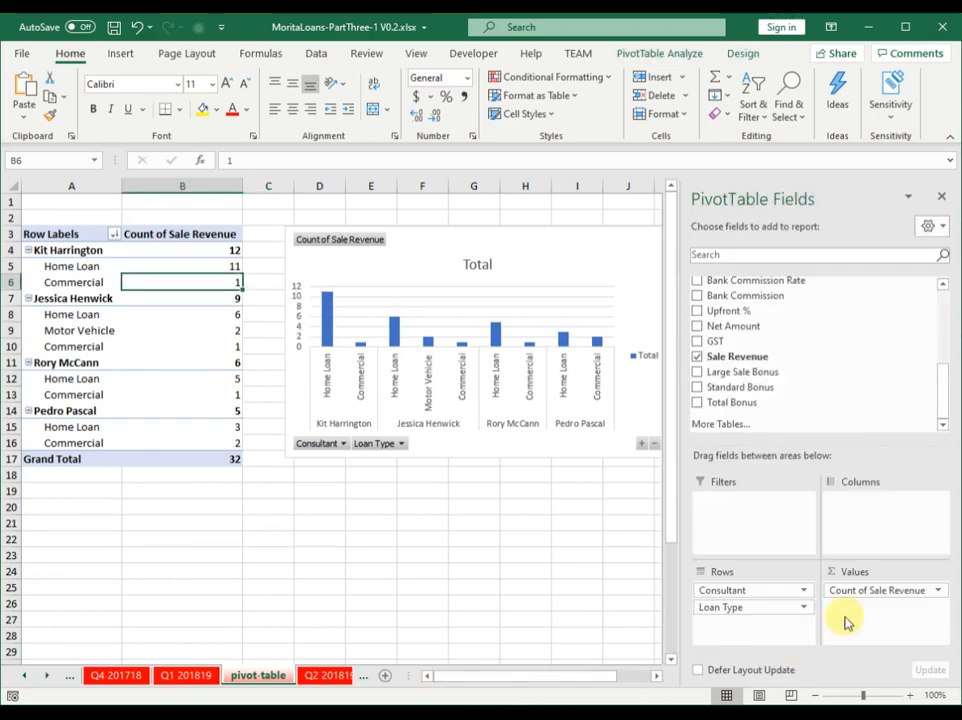
pyautogui.click(939, 591)
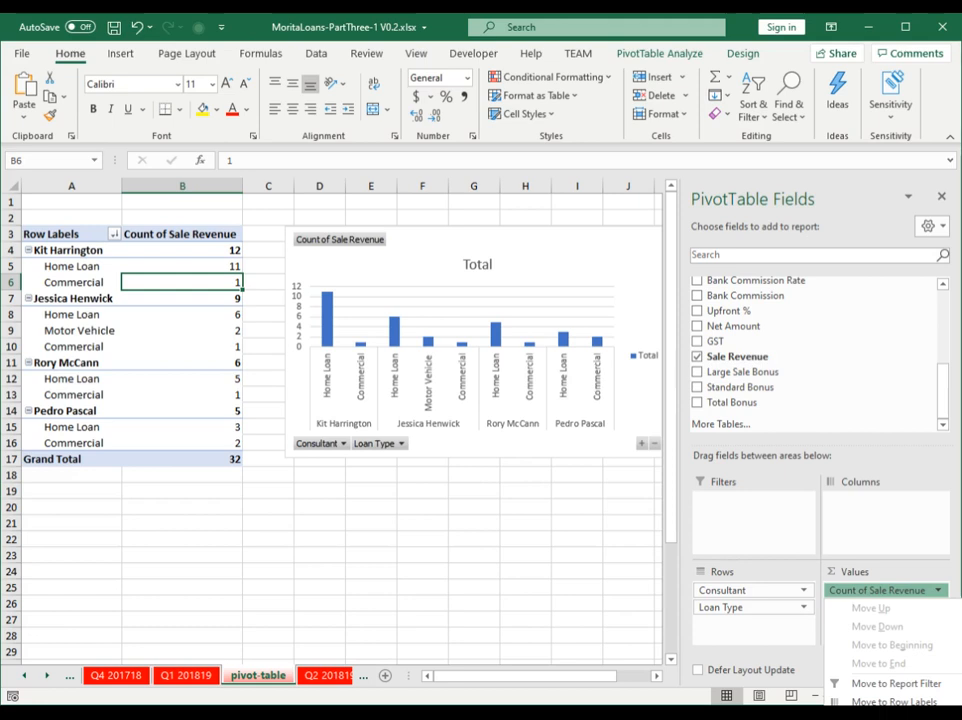
pyautogui.click(892, 719)
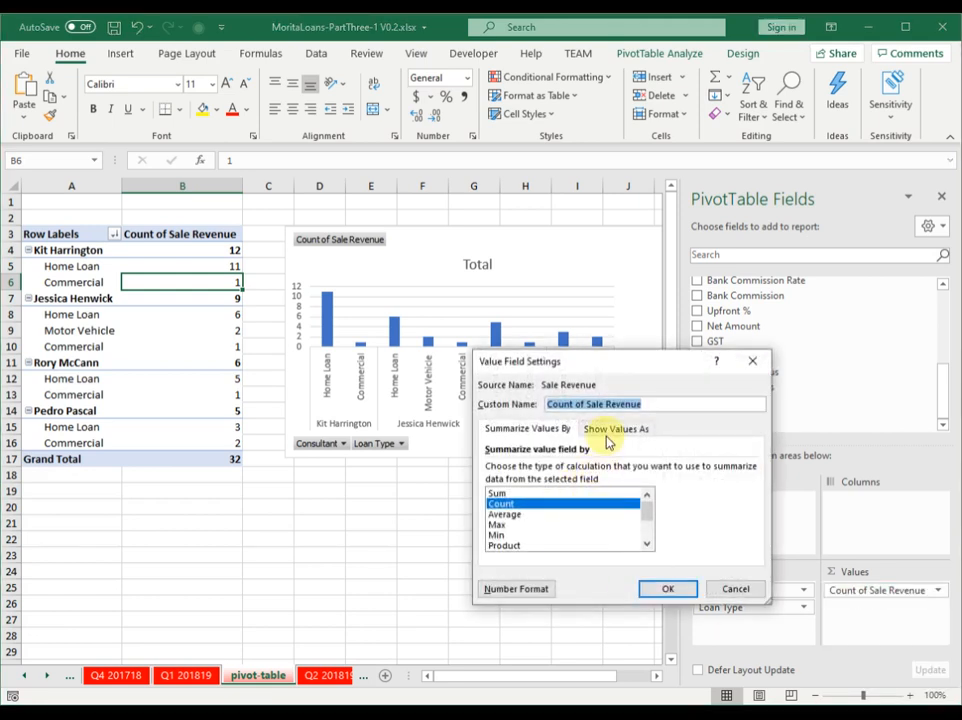
pyautogui.click(607, 430)
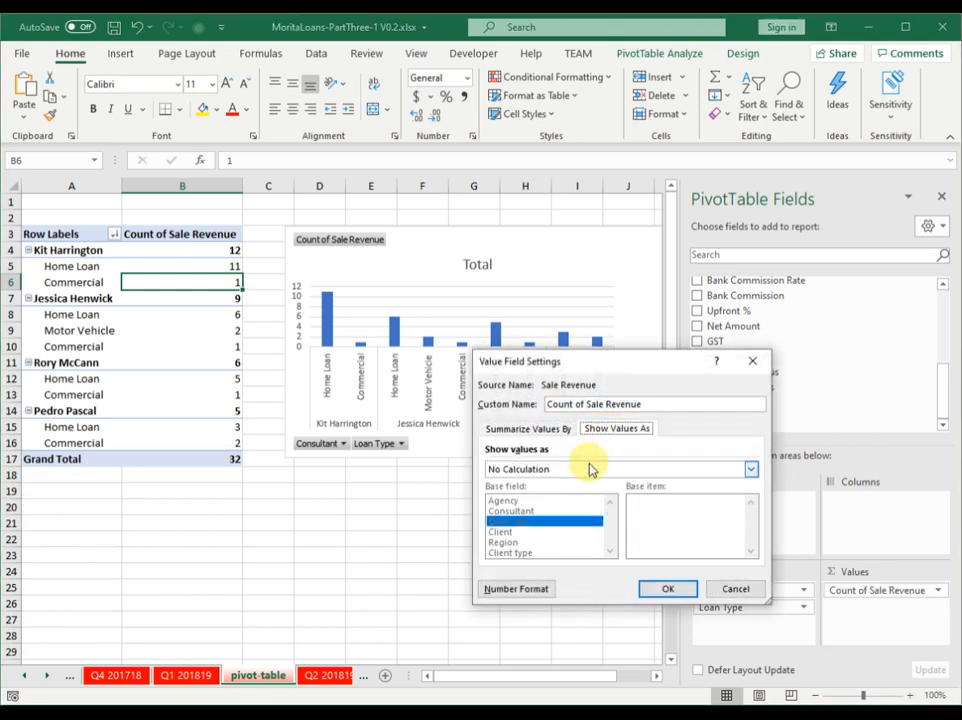
pyautogui.click(590, 470)
pyautogui.click(566, 497)
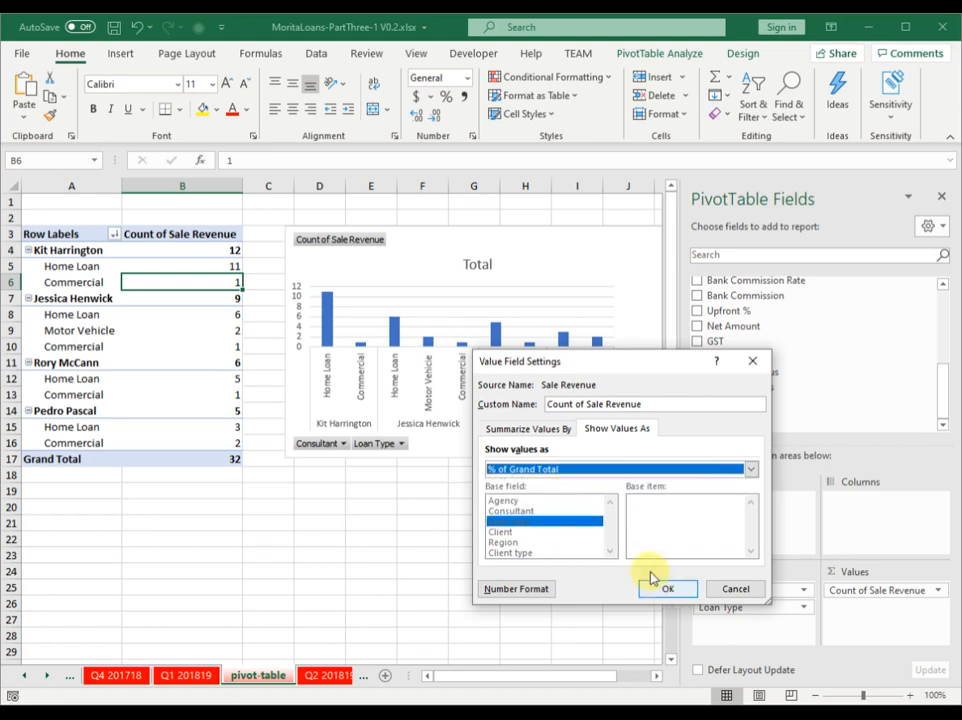
pyautogui.click(537, 428)
pyautogui.click(566, 495)
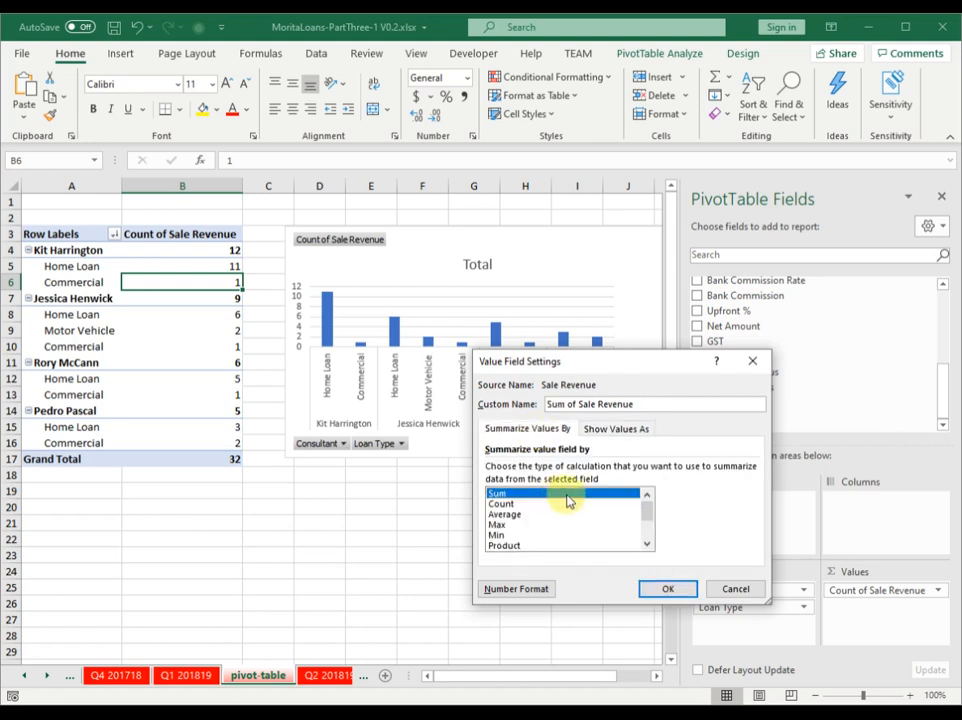
pyautogui.click(614, 431)
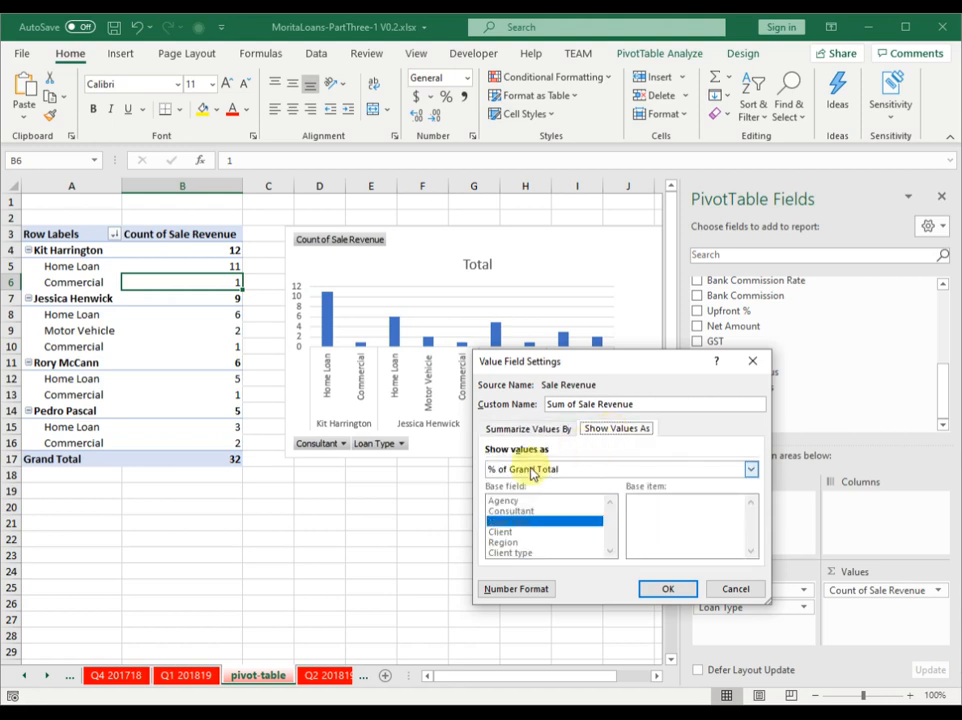
pyautogui.click(667, 590)
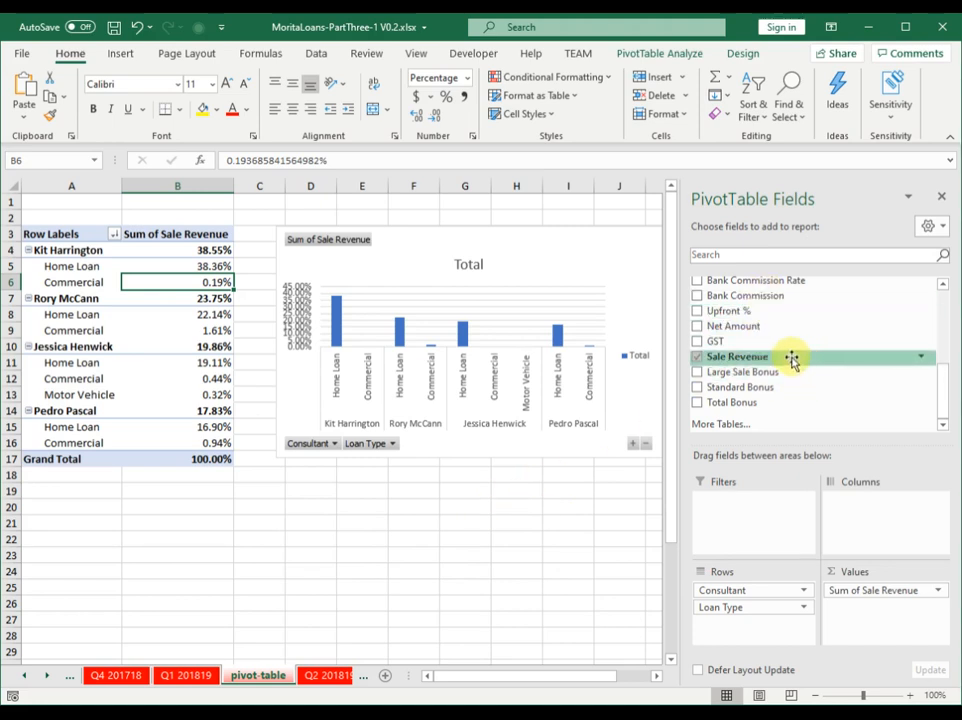
# - Replace the Consultant and Loan Type row fields of the pivot table with Region
pyautogui.scroll(8, 797, 360)
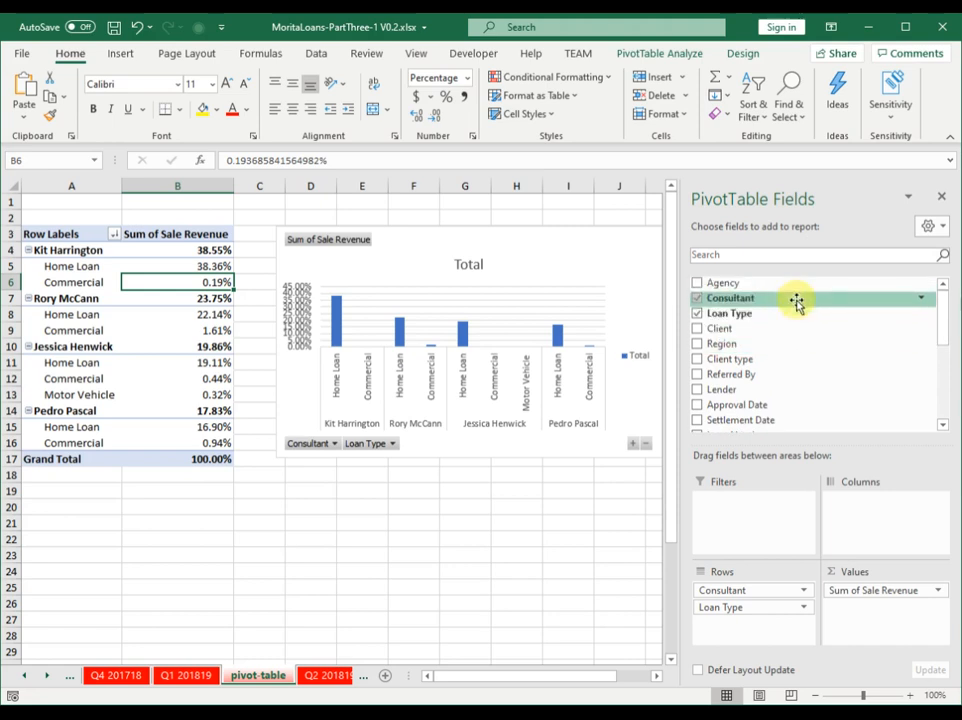
pyautogui.click(698, 315)
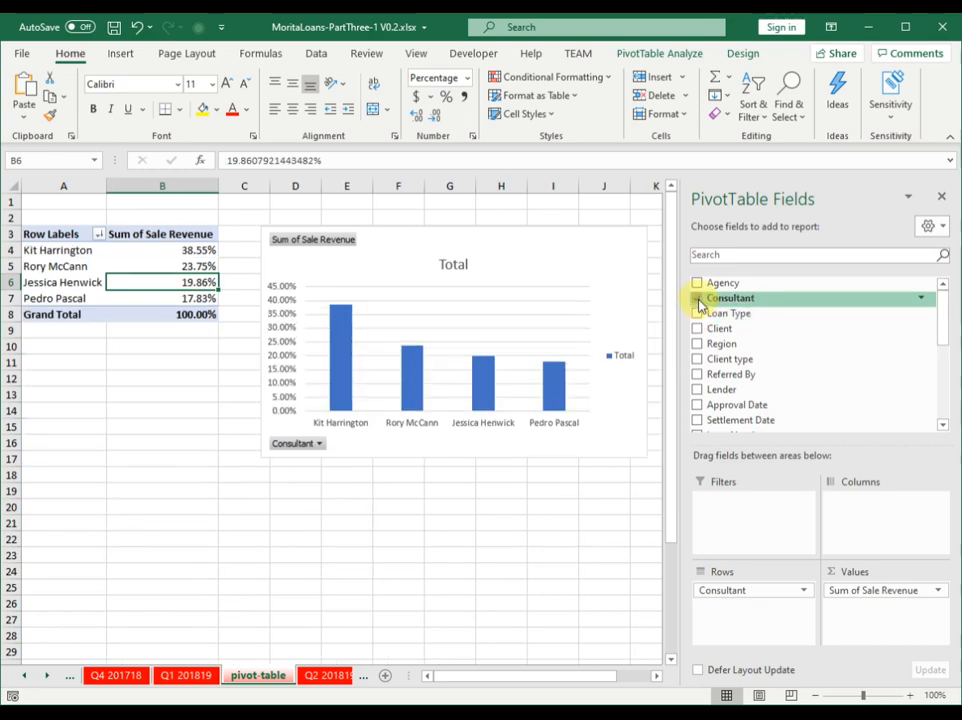
pyautogui.click(698, 299)
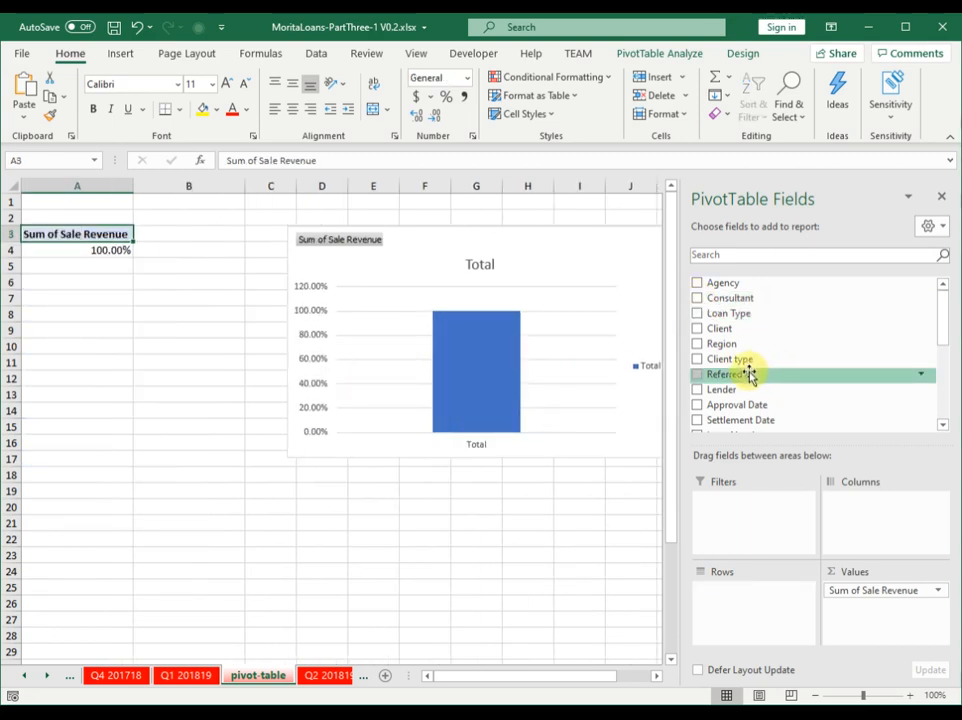
pyautogui.click(698, 284)
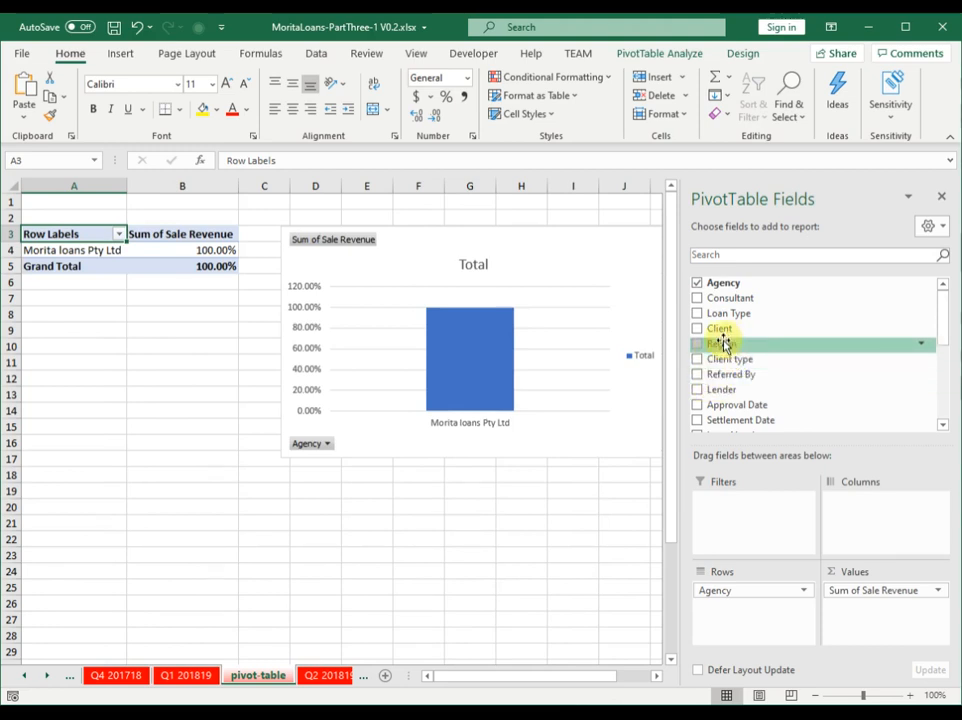
pyautogui.click(698, 287)
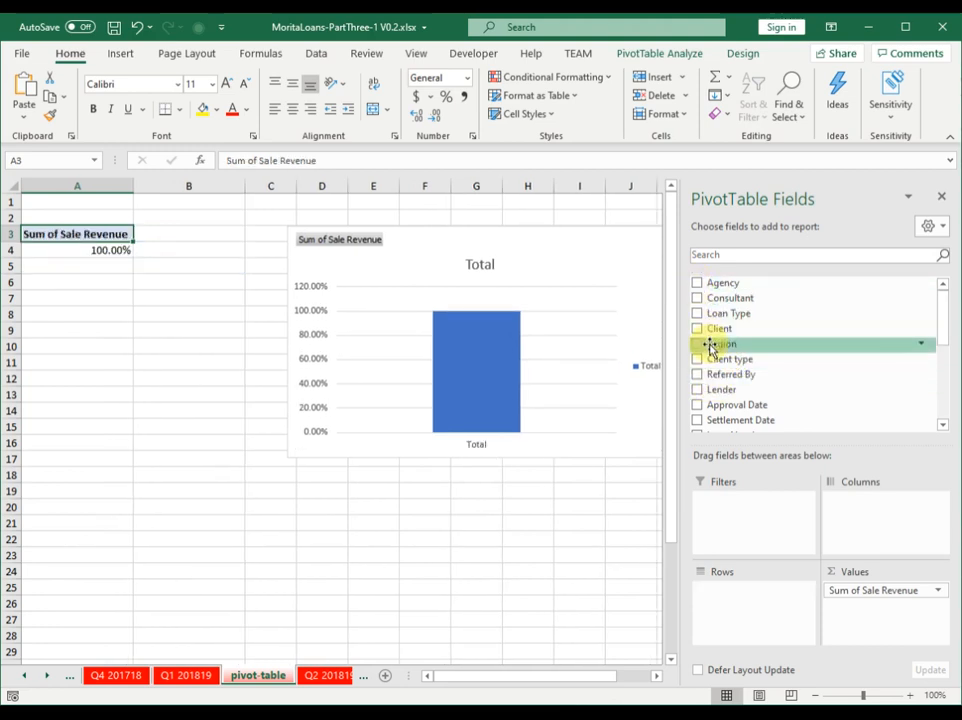
pyautogui.click(698, 344)
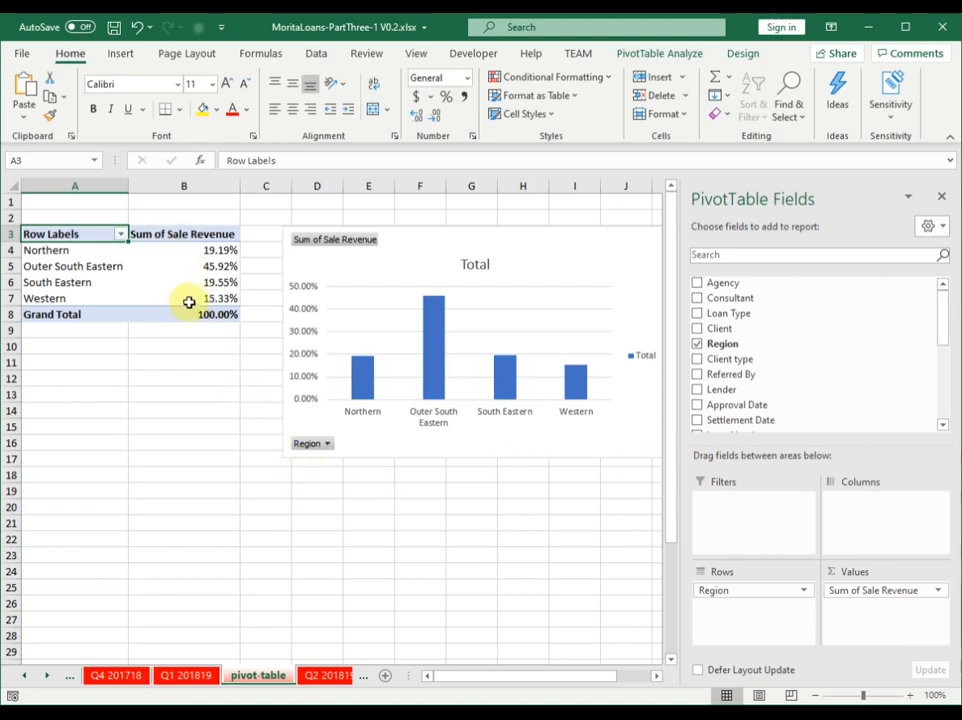
# - Set the Sum of Sale Revenue field to show its values with No Calculation
pyautogui.click(932, 592)
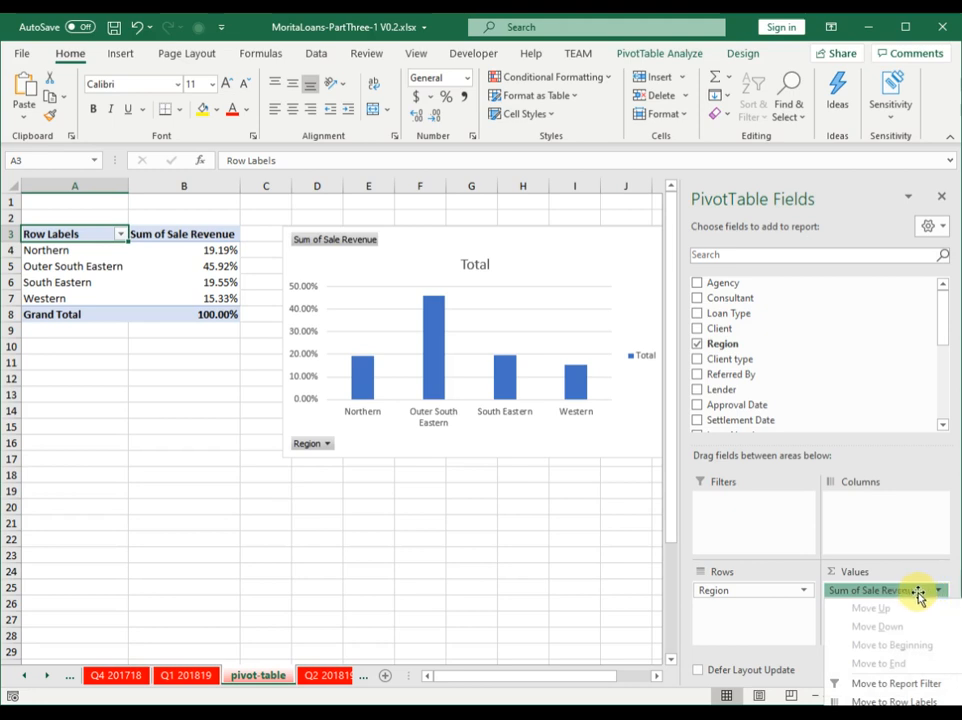
pyautogui.click(884, 717)
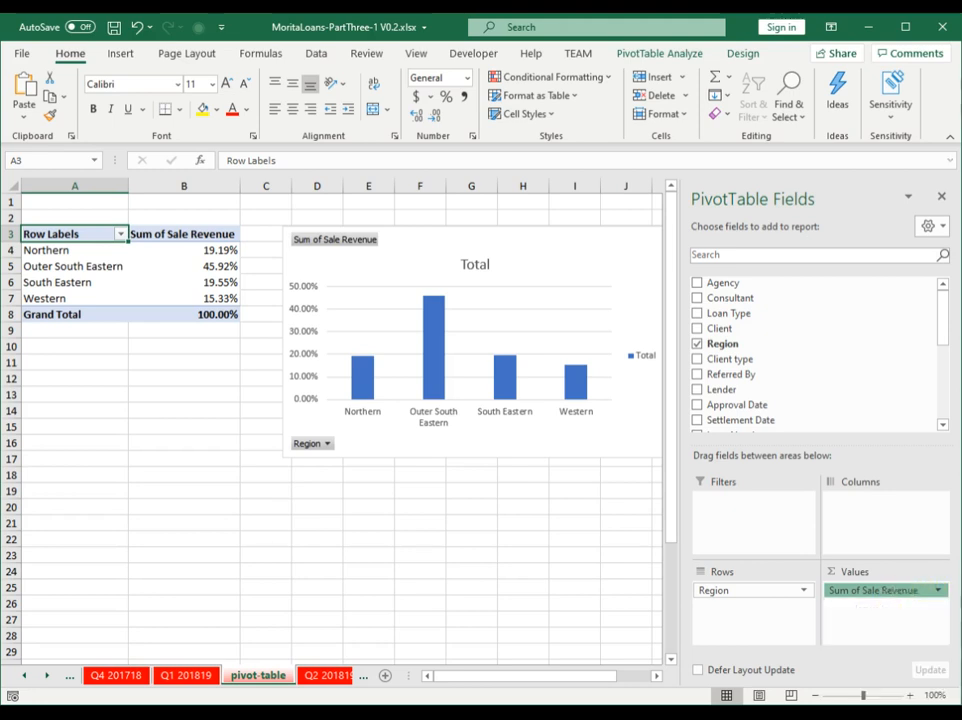
pyautogui.click(610, 428)
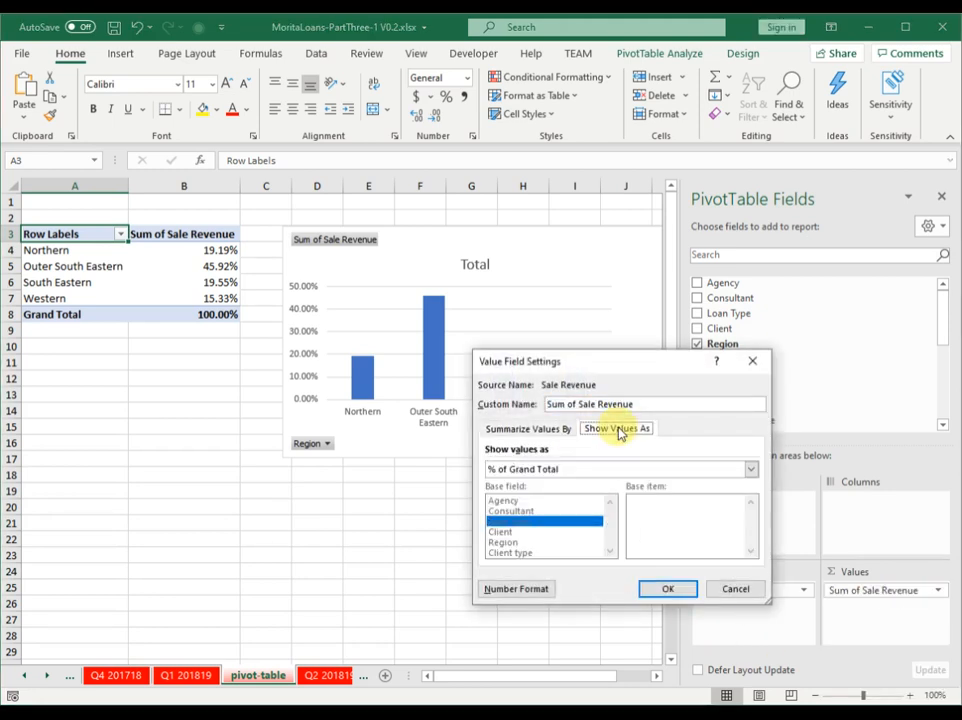
pyautogui.click(578, 467)
pyautogui.click(558, 484)
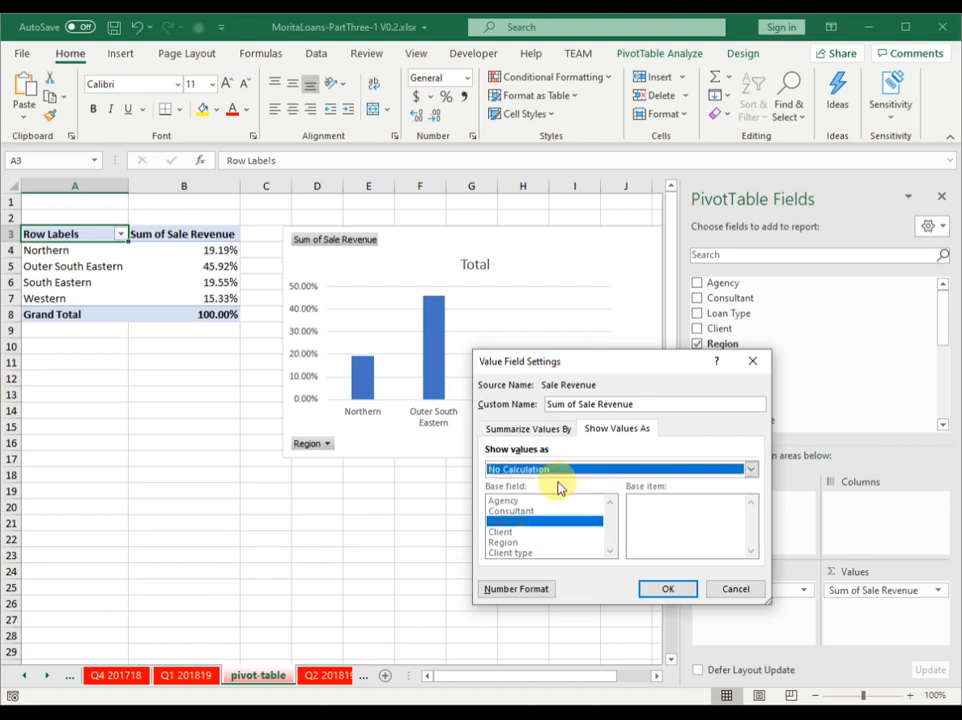
pyautogui.click(672, 588)
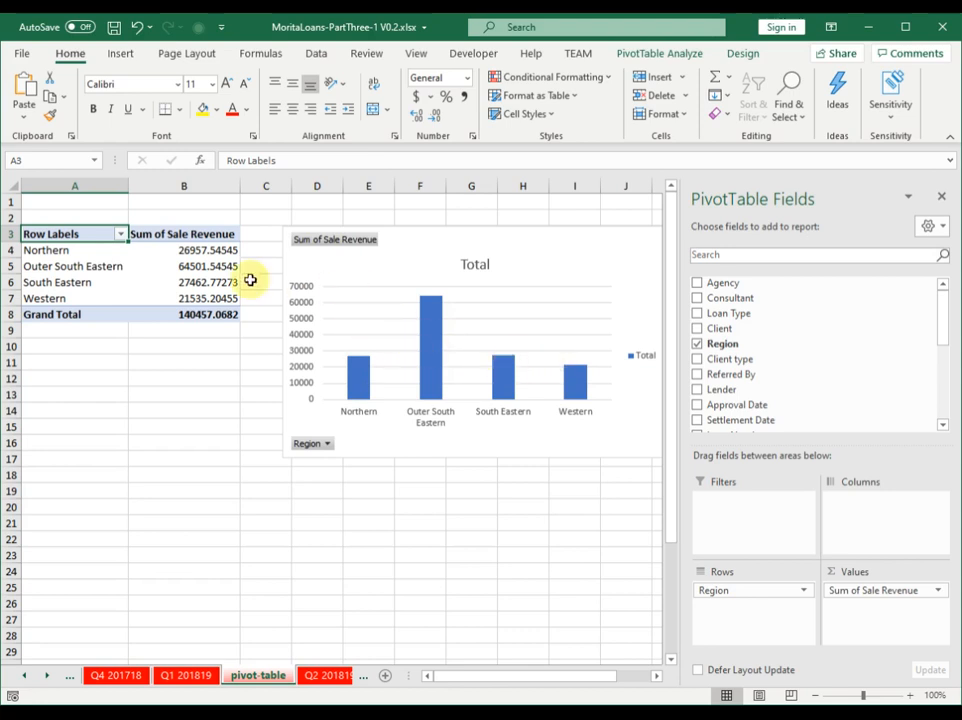
# - Sort the regions in the pivot table by Sum of Sale Revenue from largest to smallest
pyautogui.rightClick(197, 266)
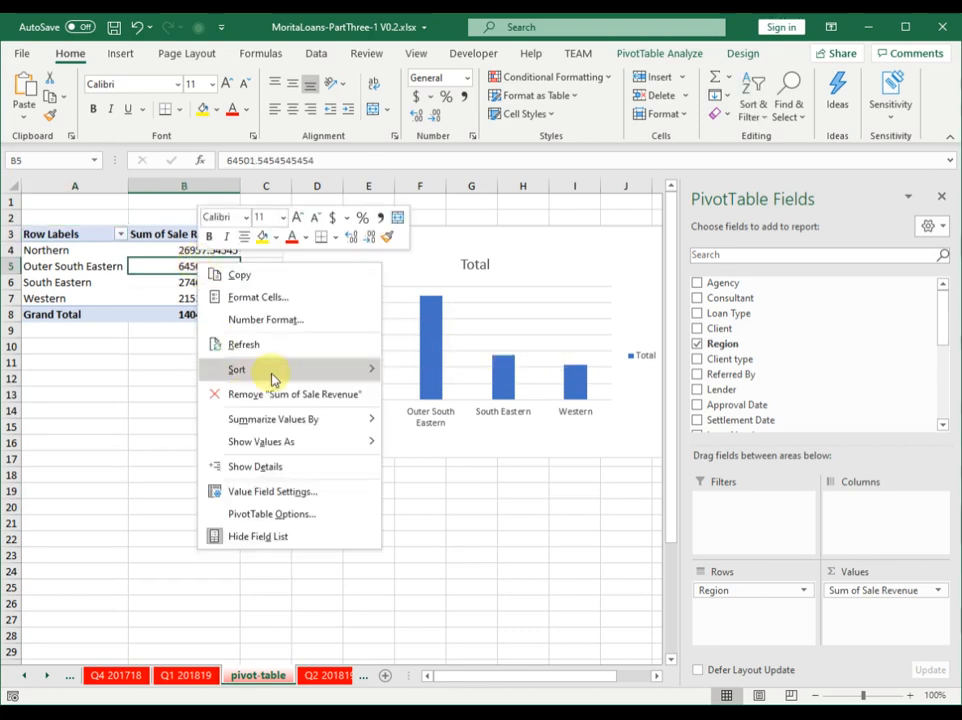
pyautogui.moveTo(279, 374)
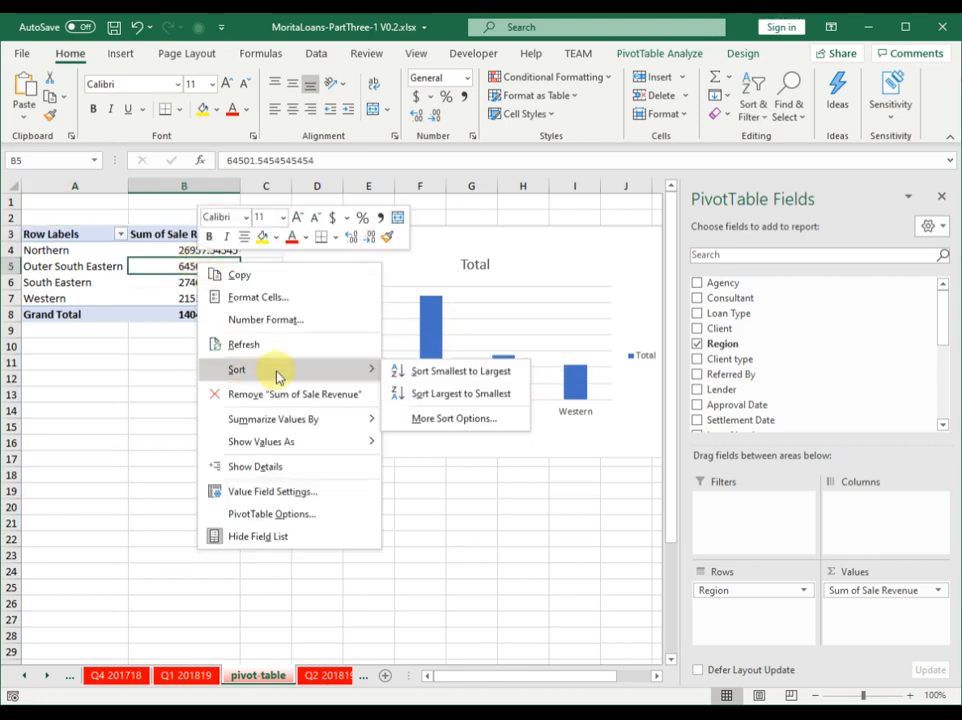
pyautogui.click(462, 393)
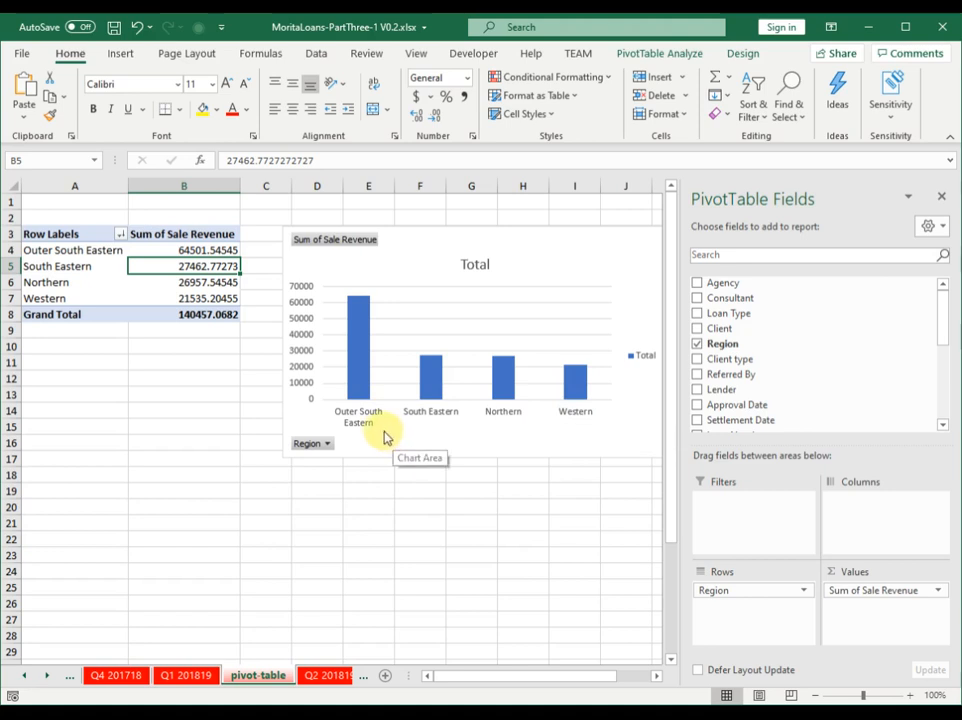
pyautogui.moveTo(353, 359)
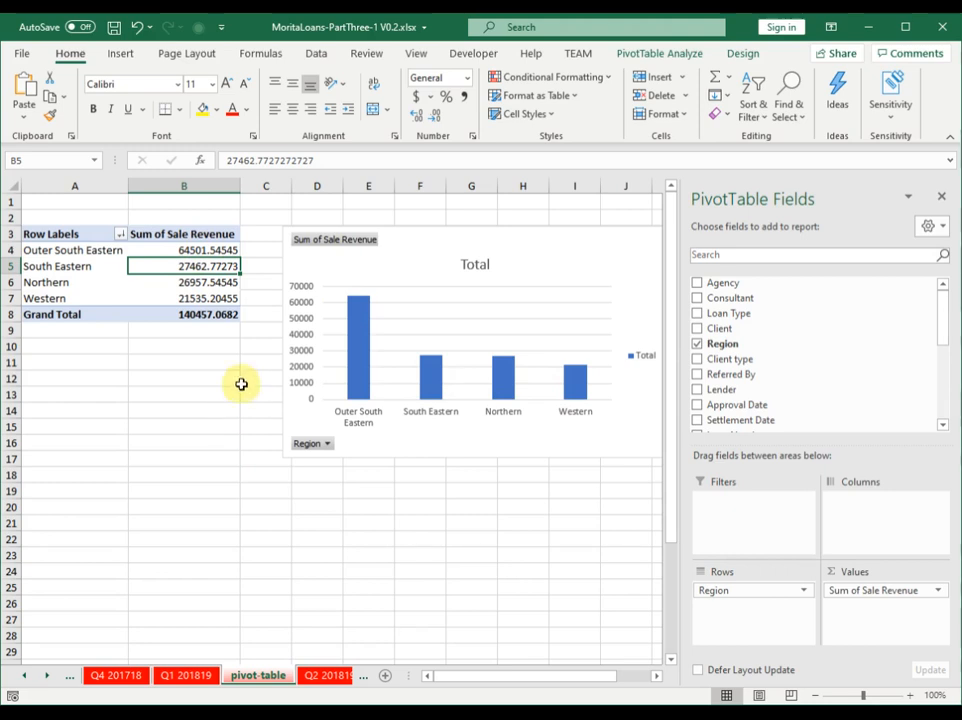
# - Apply the Accounting number format to the whole of column B
pyautogui.click(204, 186)
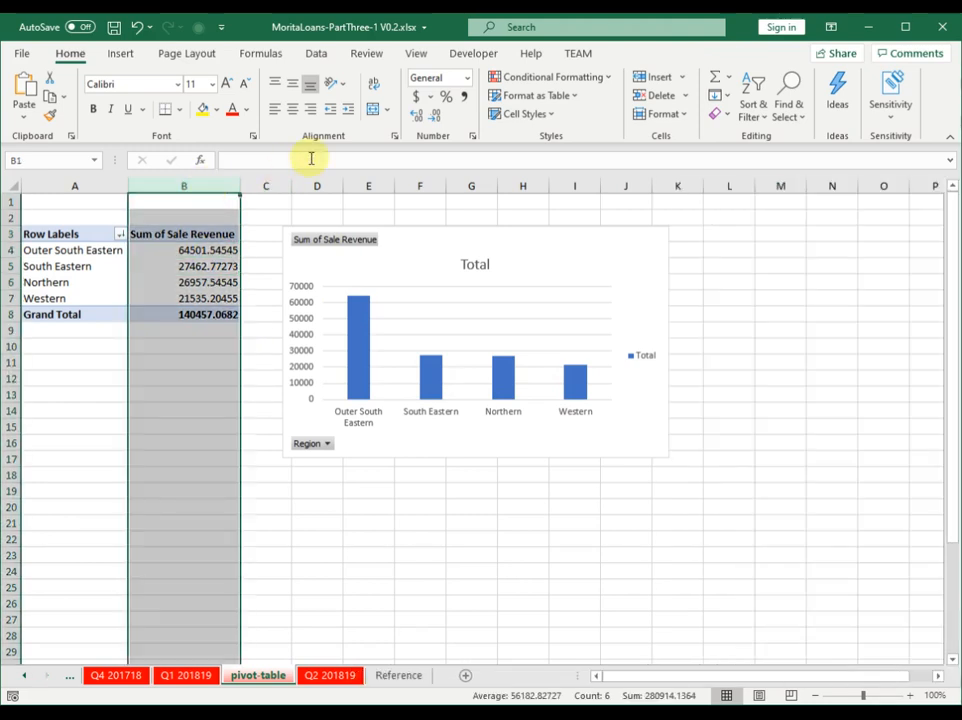
pyautogui.click(468, 80)
pyautogui.click(492, 223)
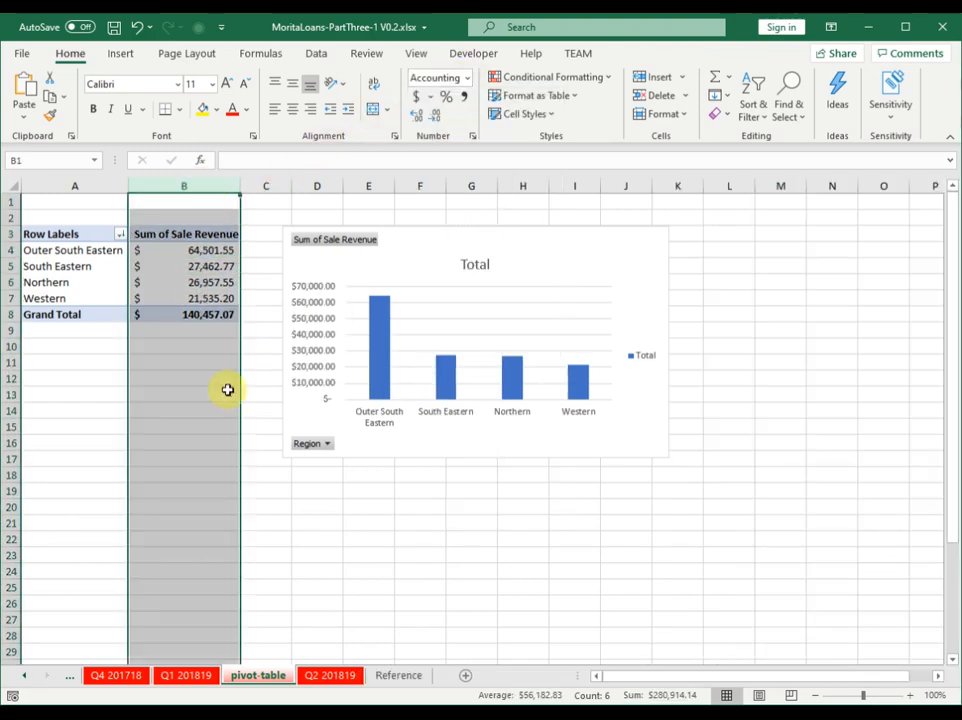
pyautogui.click(367, 488)
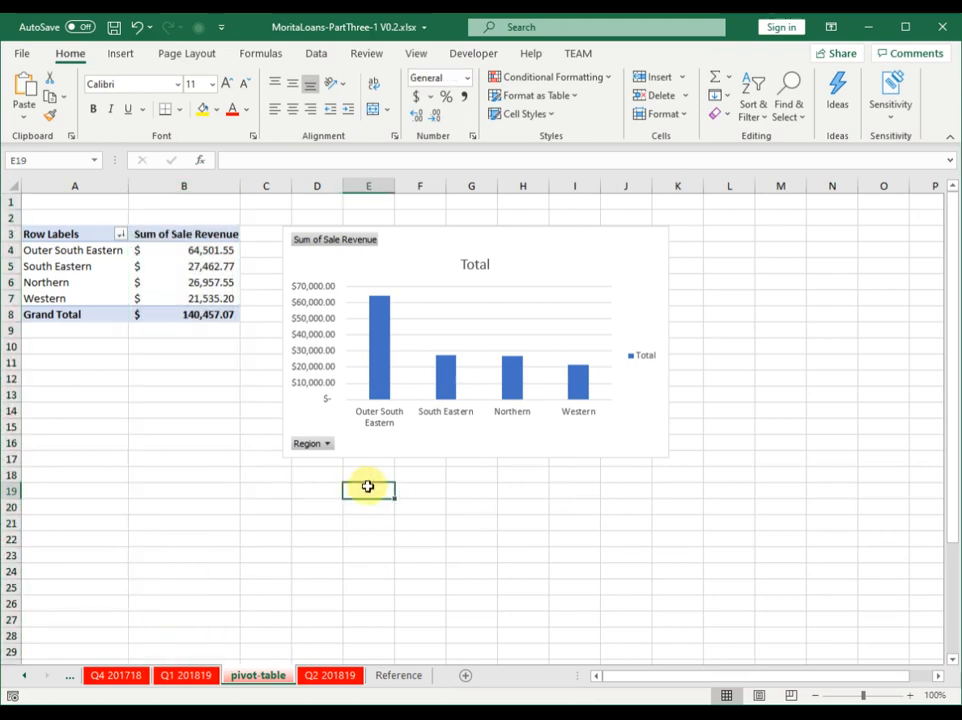
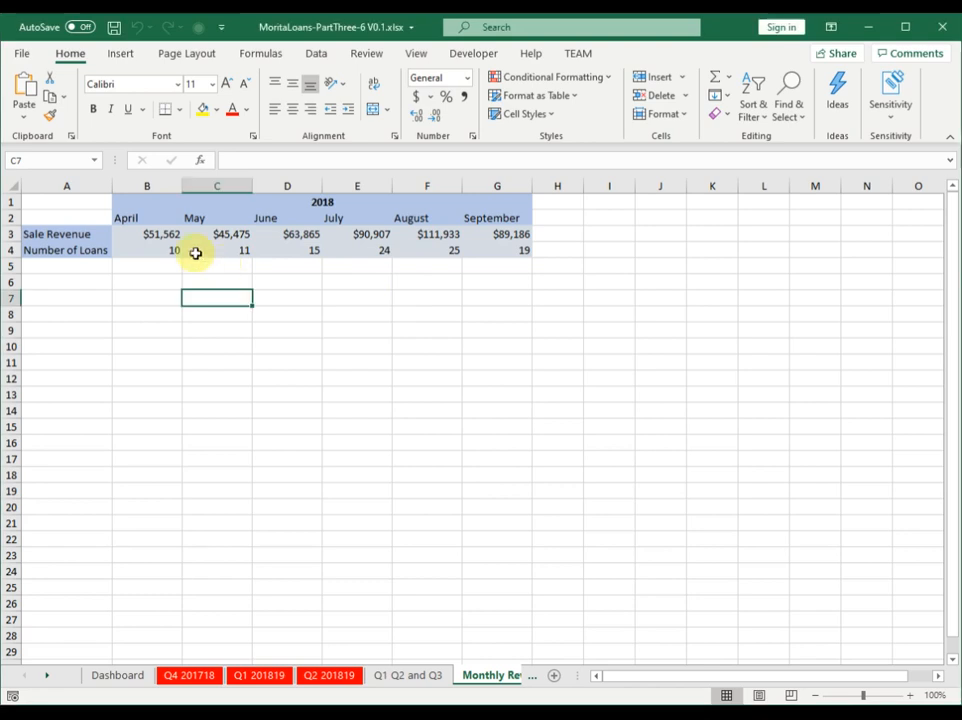
pyautogui.moveTo(144, 235); pyautogui.dragTo(492, 237)
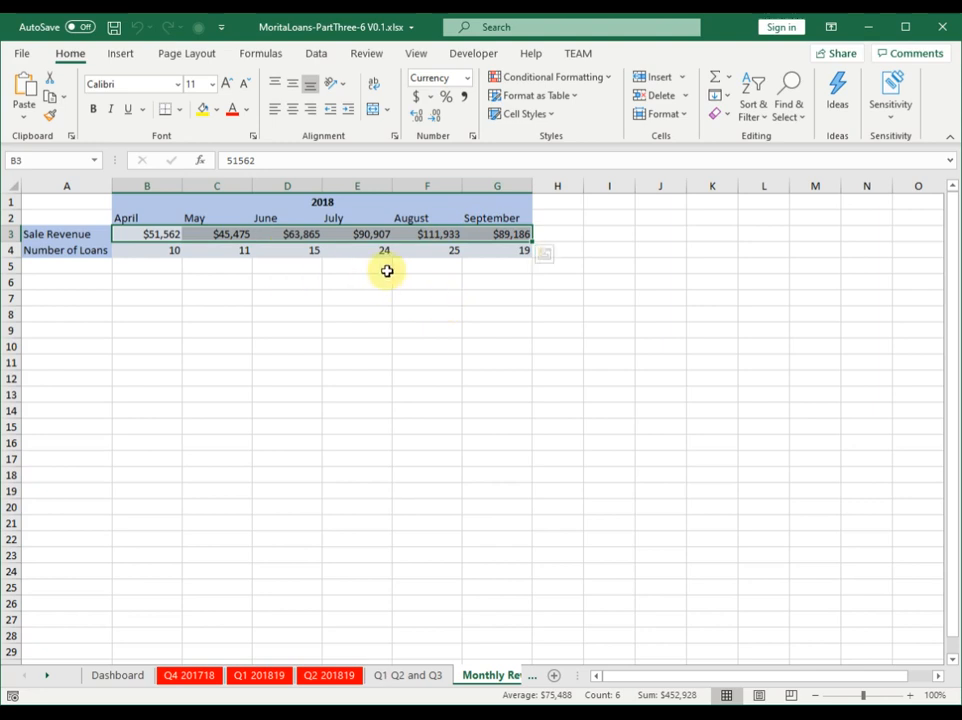
pyautogui.click(568, 219)
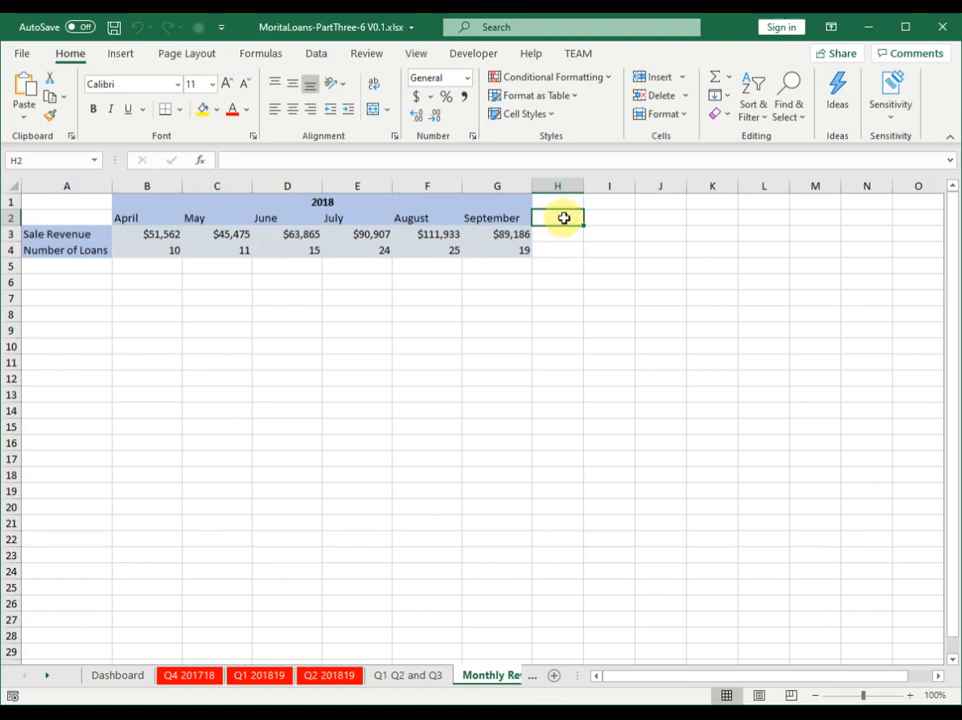
pyautogui.click(600, 216)
pyautogui.click(659, 219)
pyautogui.click(569, 217)
pyautogui.moveTo(440, 234); pyautogui.dragTo(505, 238)
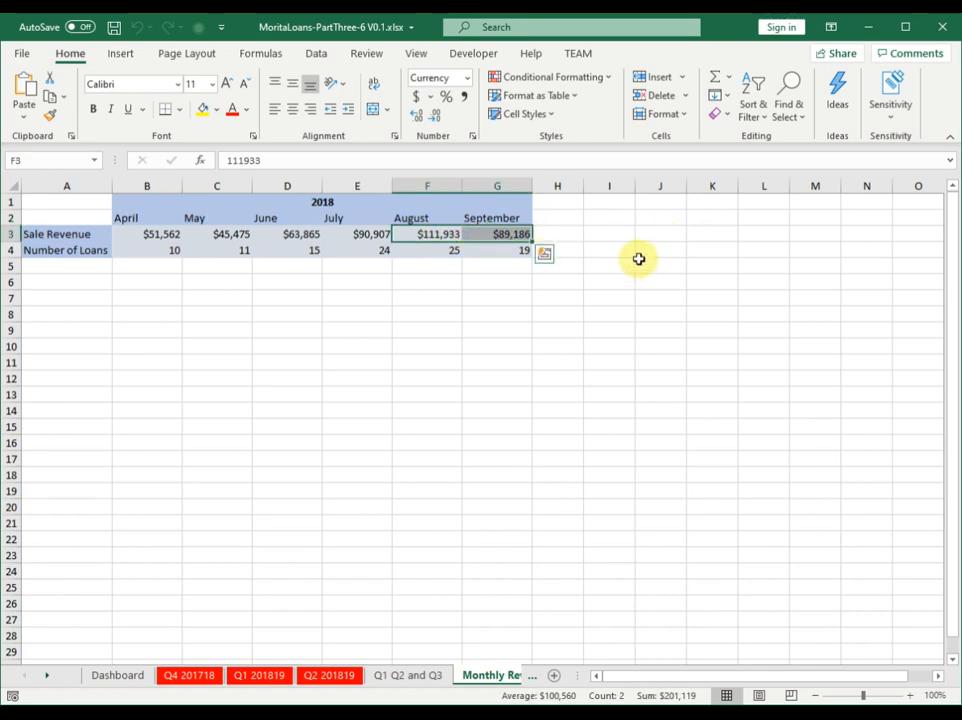
pyautogui.click(459, 285)
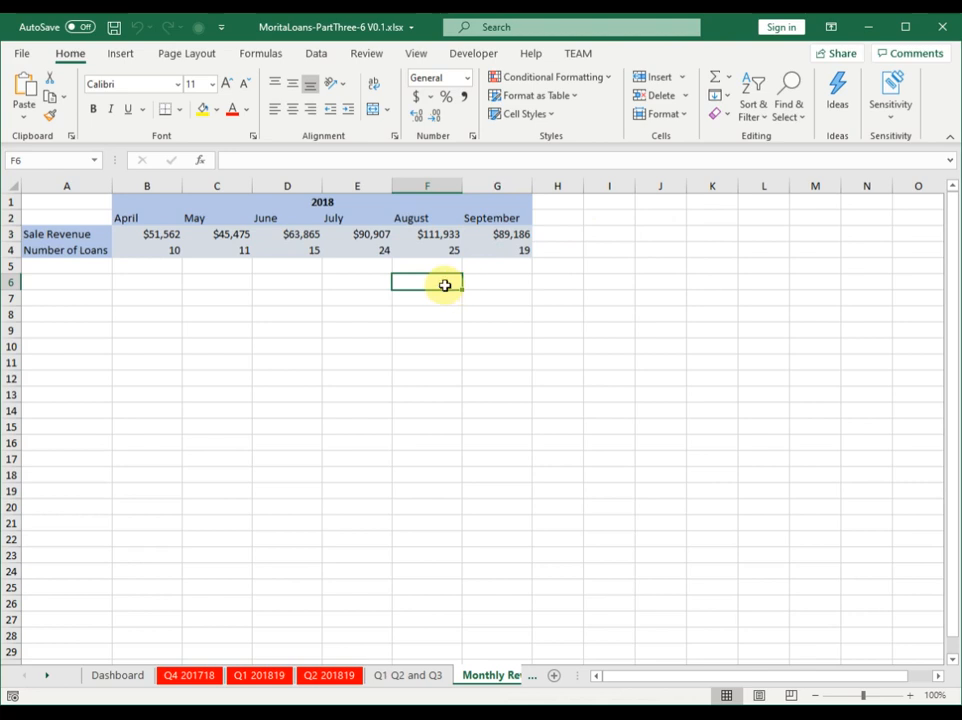
# - Extend the month headers in row 2 from the July to September cells with October, November and December
pyautogui.moveTo(344, 217); pyautogui.dragTo(484, 216)
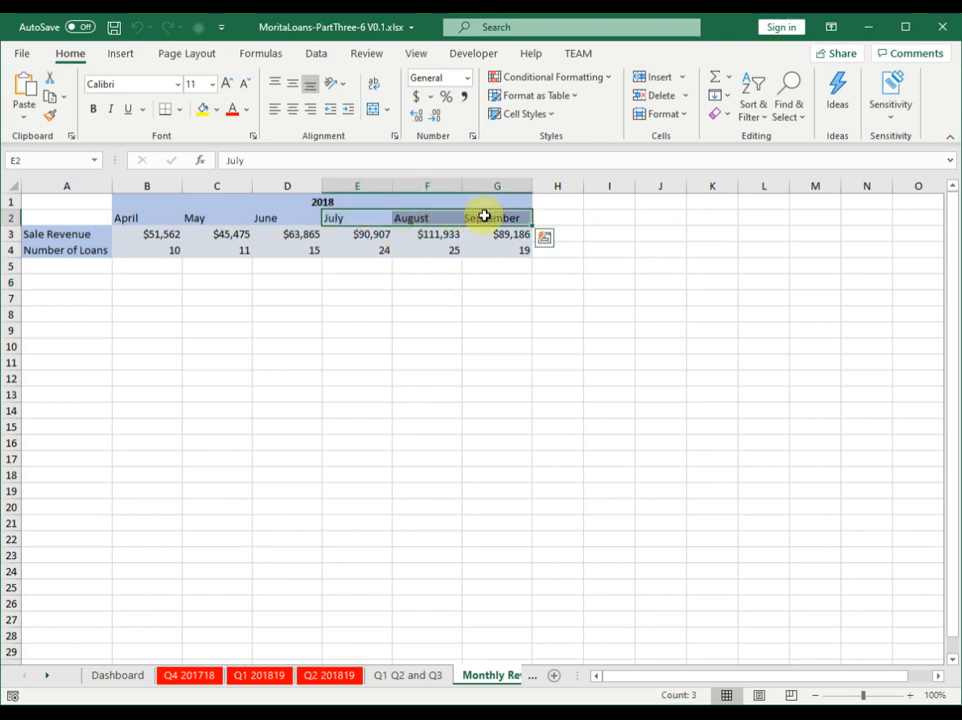
pyautogui.moveTo(534, 226); pyautogui.dragTo(670, 226)
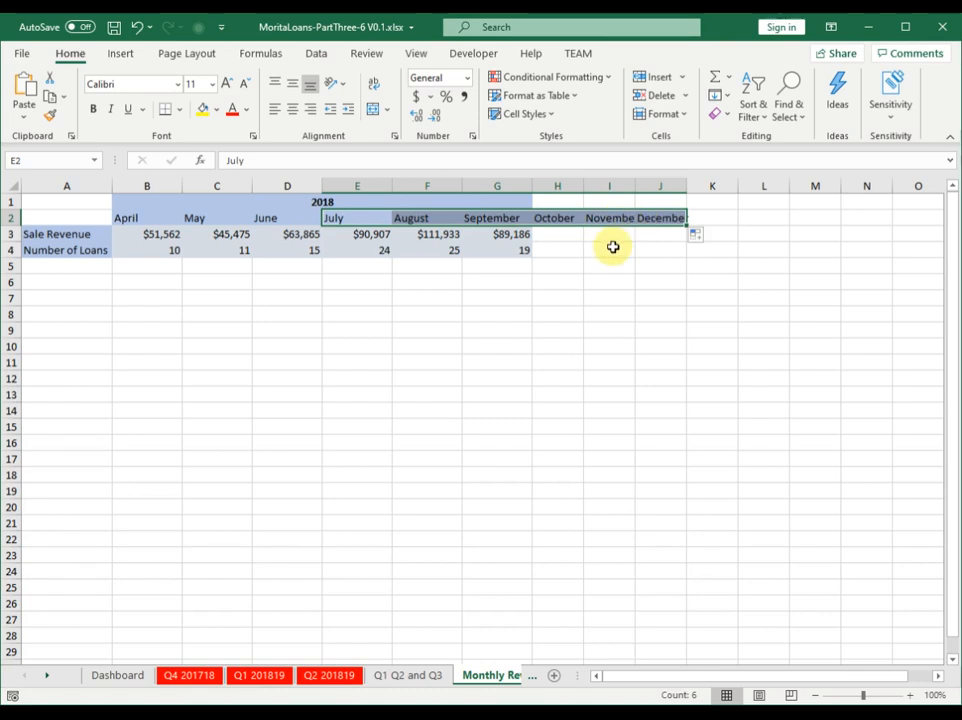
pyautogui.click(577, 234)
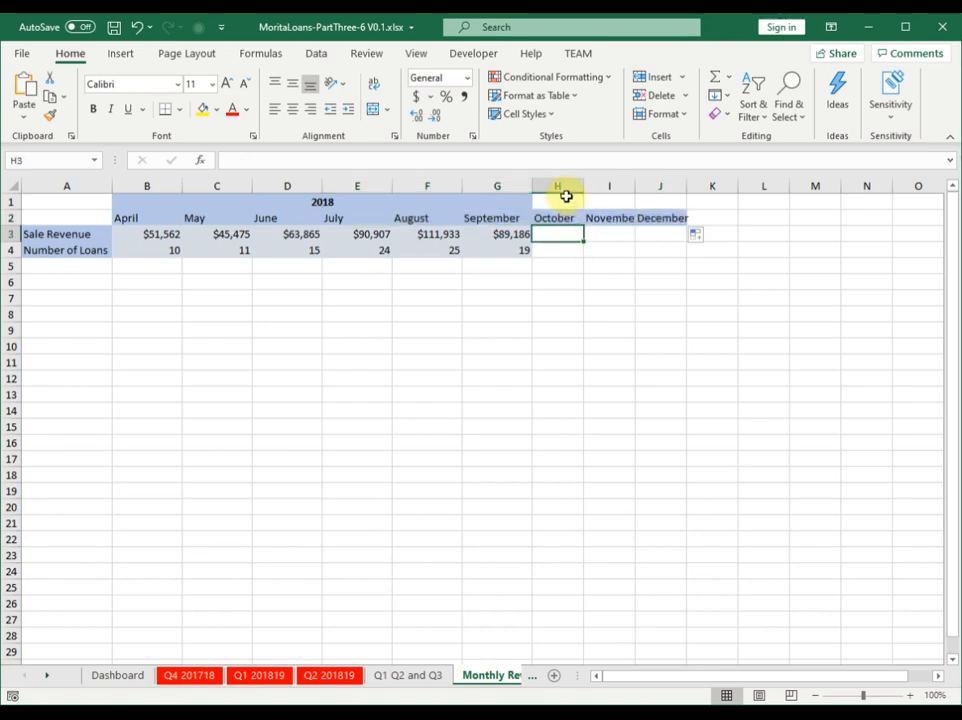
# - Auto-fit the width of the October column (H) to its contents
pyautogui.click(490, 186)
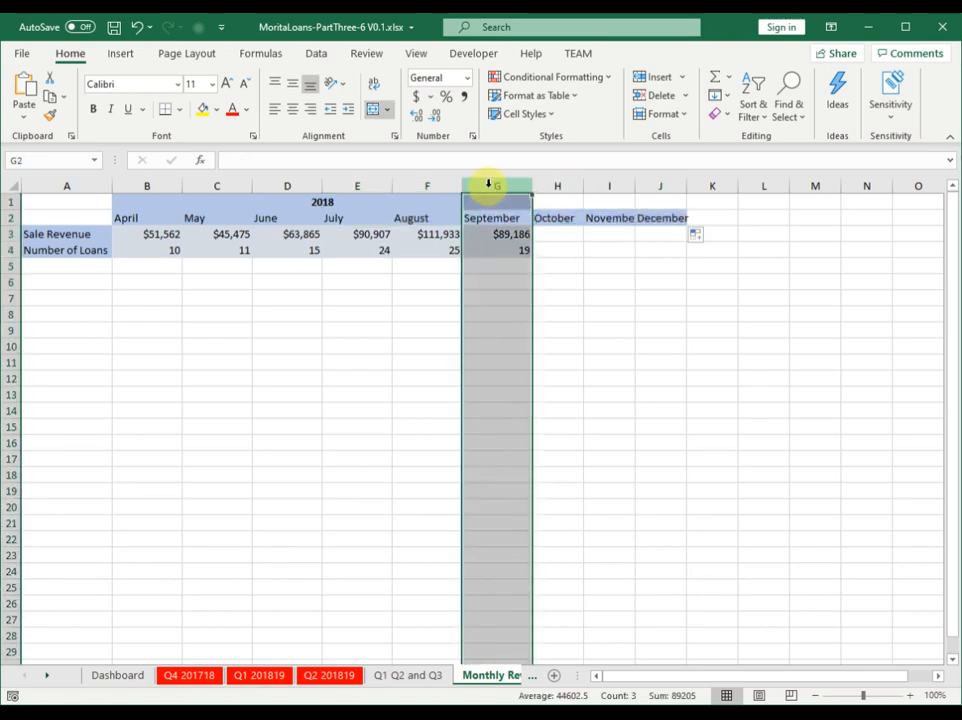
pyautogui.click(573, 202)
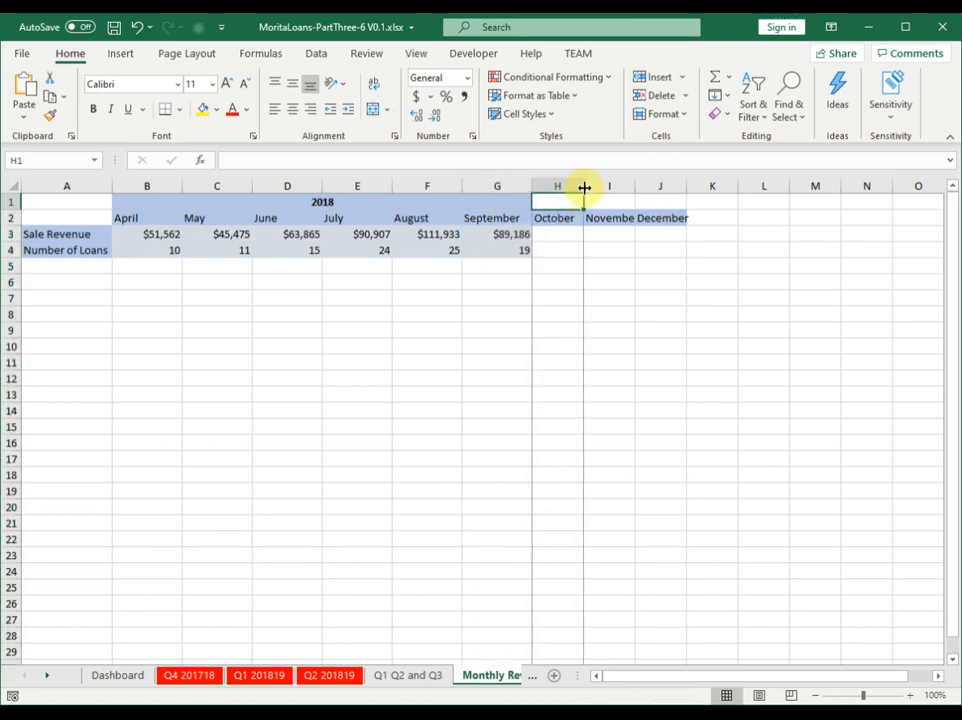
pyautogui.doubleClick(583, 186)
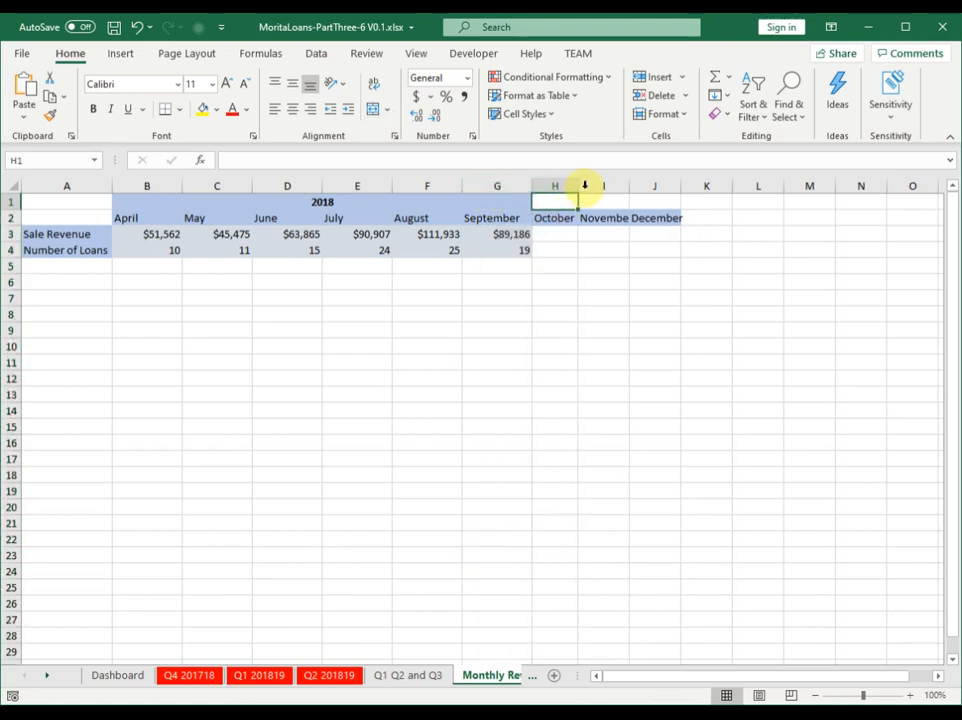
# - Check the September column's width and set the October to December columns (H to J) to a width of 12
pyautogui.click(494, 187)
pyautogui.rightClick(493, 192)
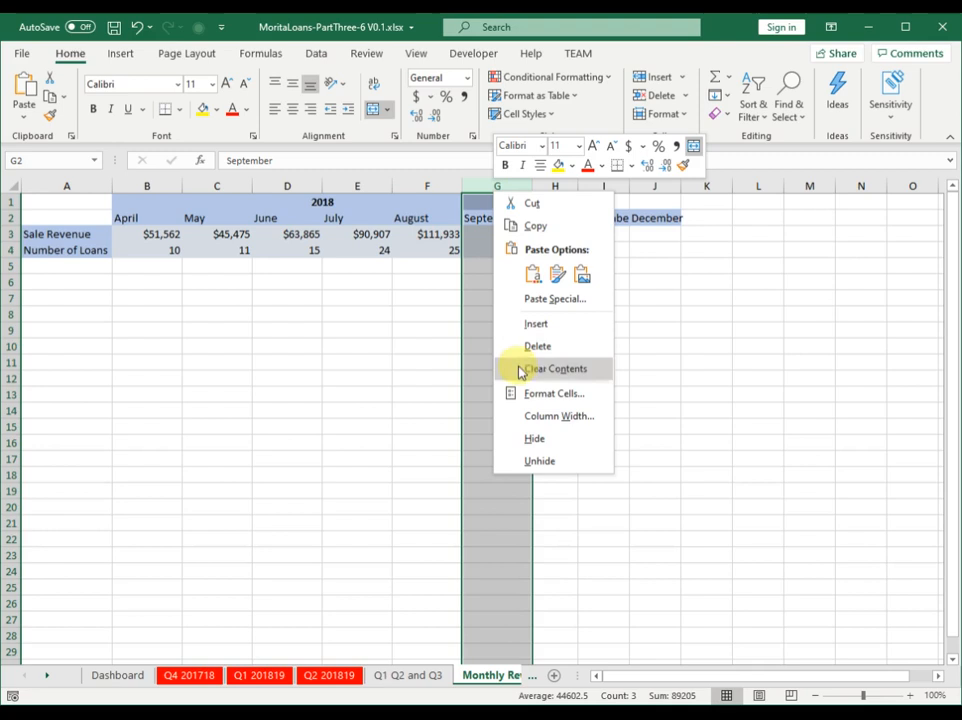
pyautogui.click(540, 416)
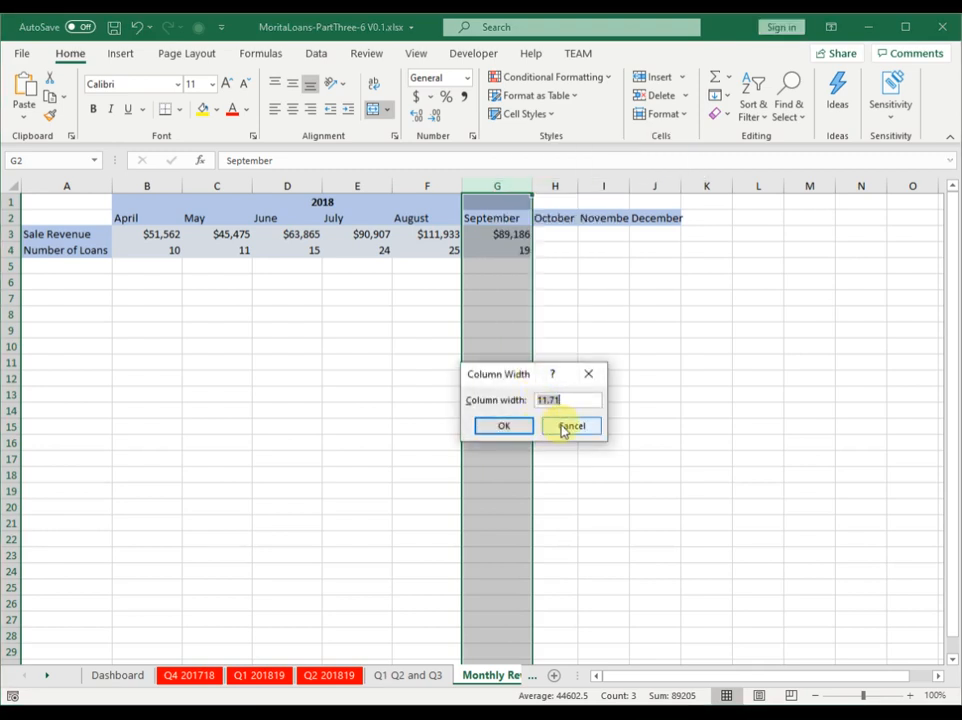
pyautogui.click(566, 427)
pyautogui.moveTo(556, 186); pyautogui.dragTo(663, 185)
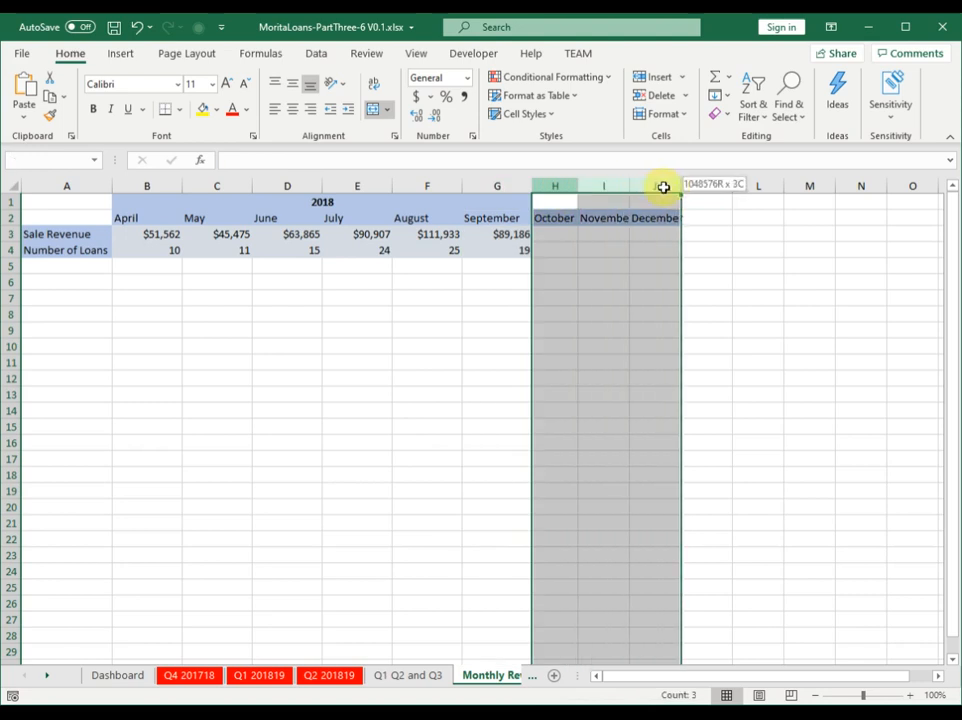
pyautogui.rightClick(596, 227)
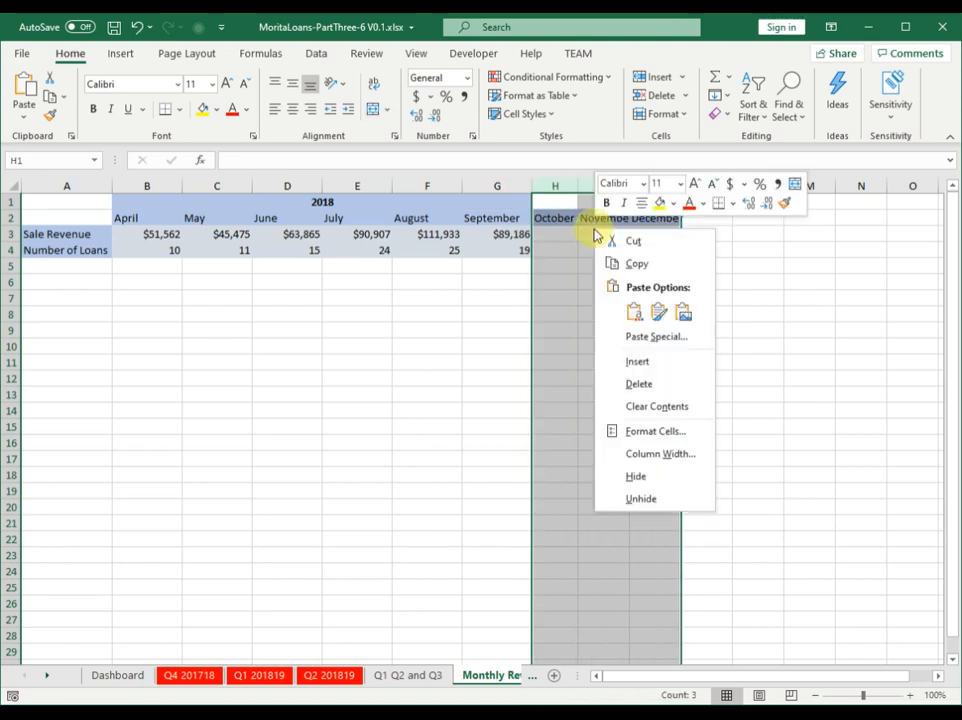
pyautogui.click(635, 453)
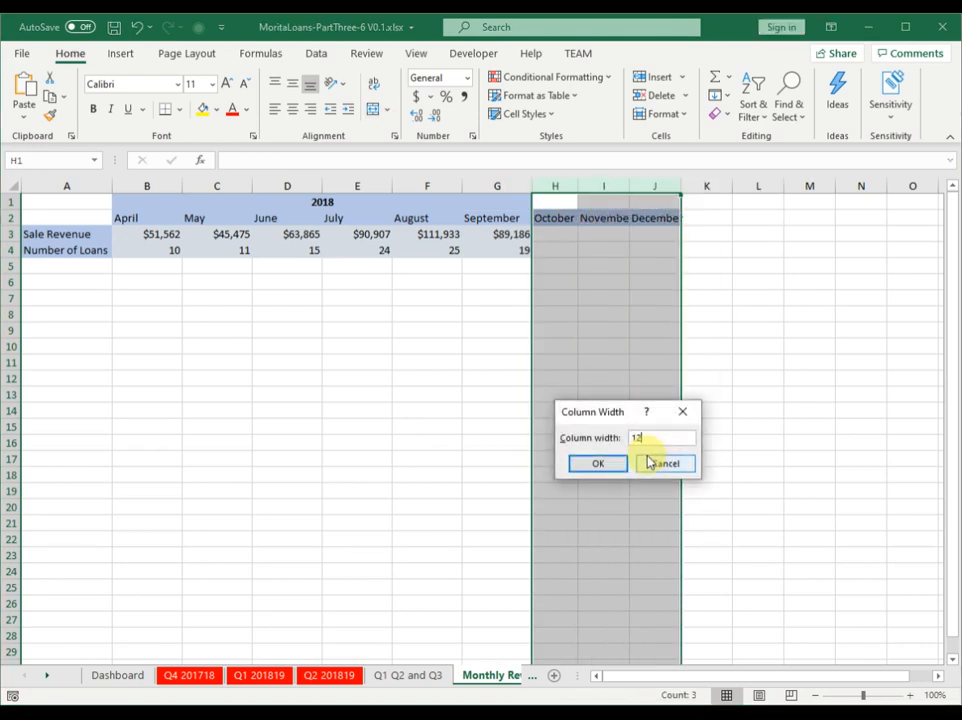
pyautogui.press('Return')
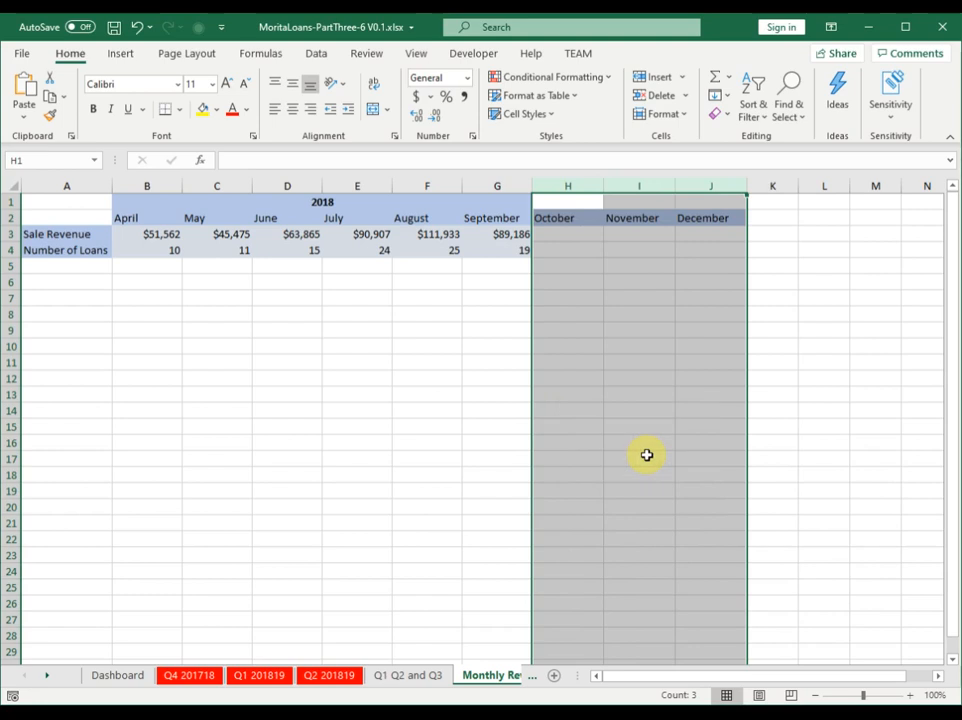
# - Fill the October, November and December header cells (H2:J2) with a light orange colour
pyautogui.click(572, 249)
pyautogui.moveTo(569, 217); pyautogui.dragTo(696, 217)
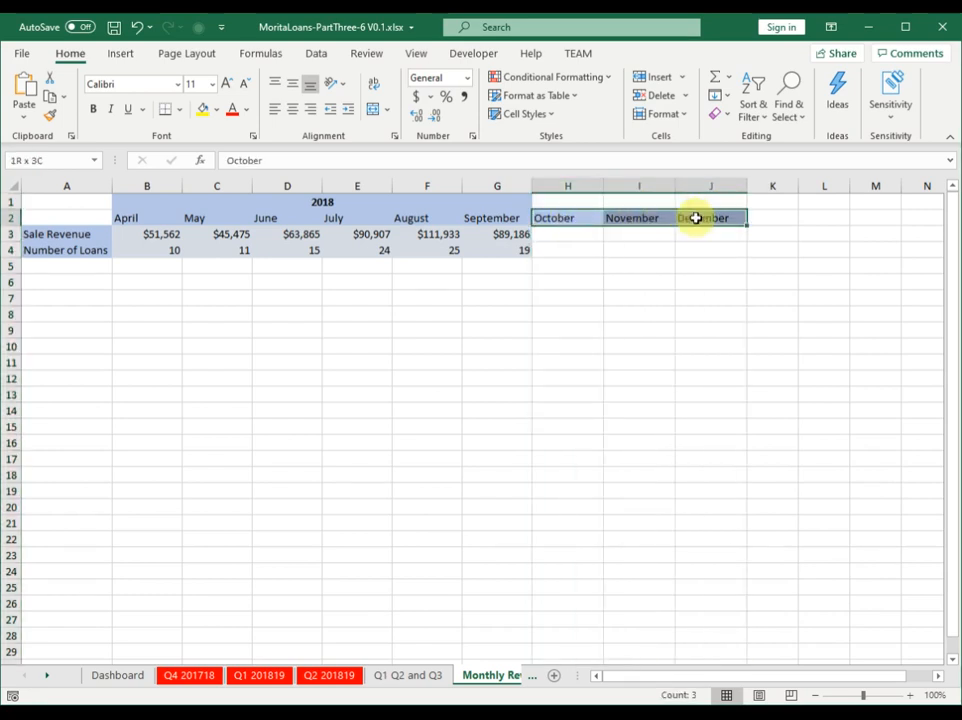
pyautogui.click(214, 113)
pyautogui.click(270, 187)
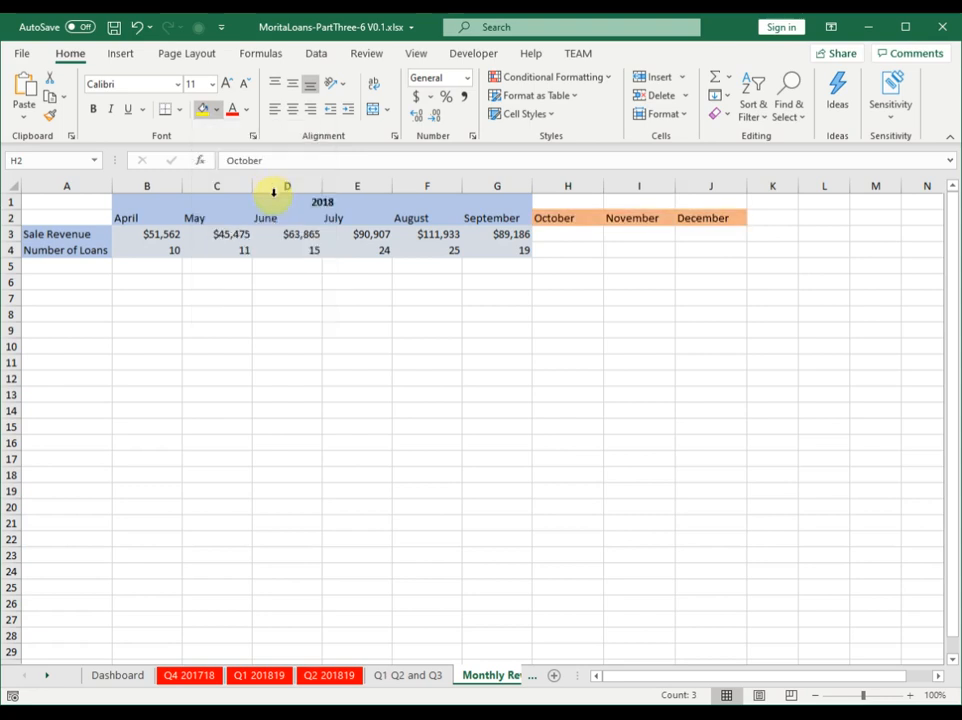
# - Extend the Sale Revenue series from the April to September values (B3:G3) through December in J3
pyautogui.click(572, 240)
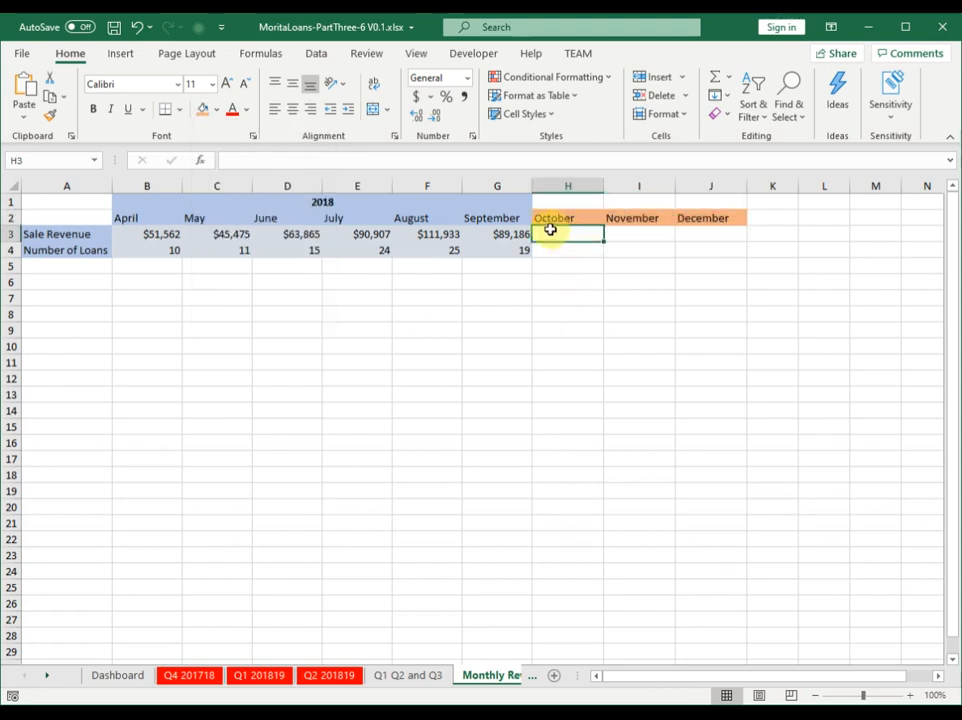
pyautogui.moveTo(155, 236); pyautogui.dragTo(505, 234)
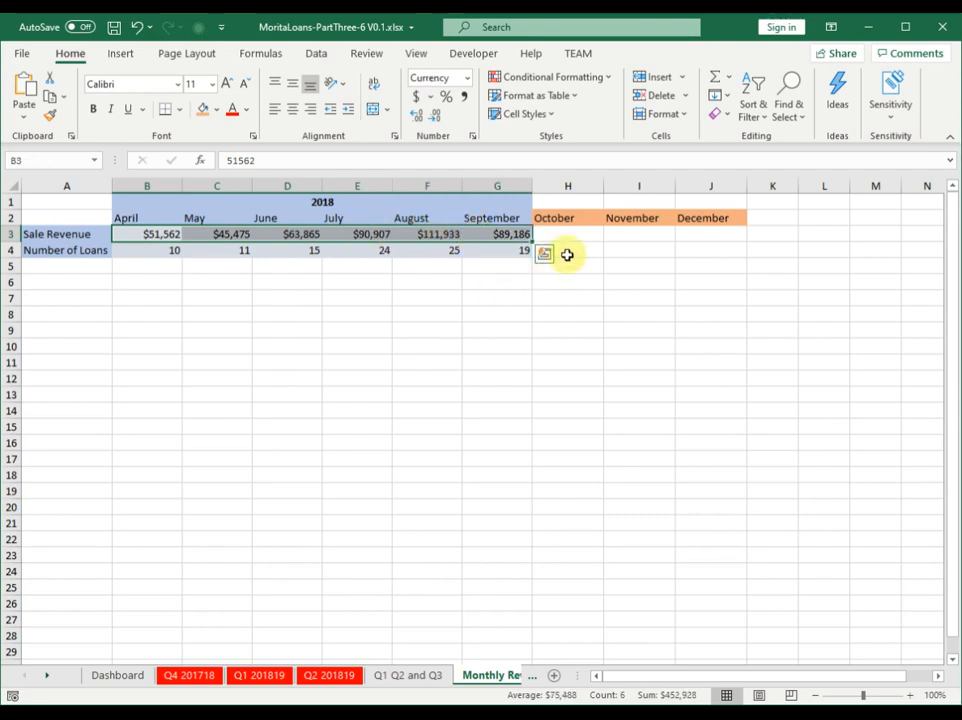
pyautogui.moveTo(532, 242); pyautogui.dragTo(717, 236)
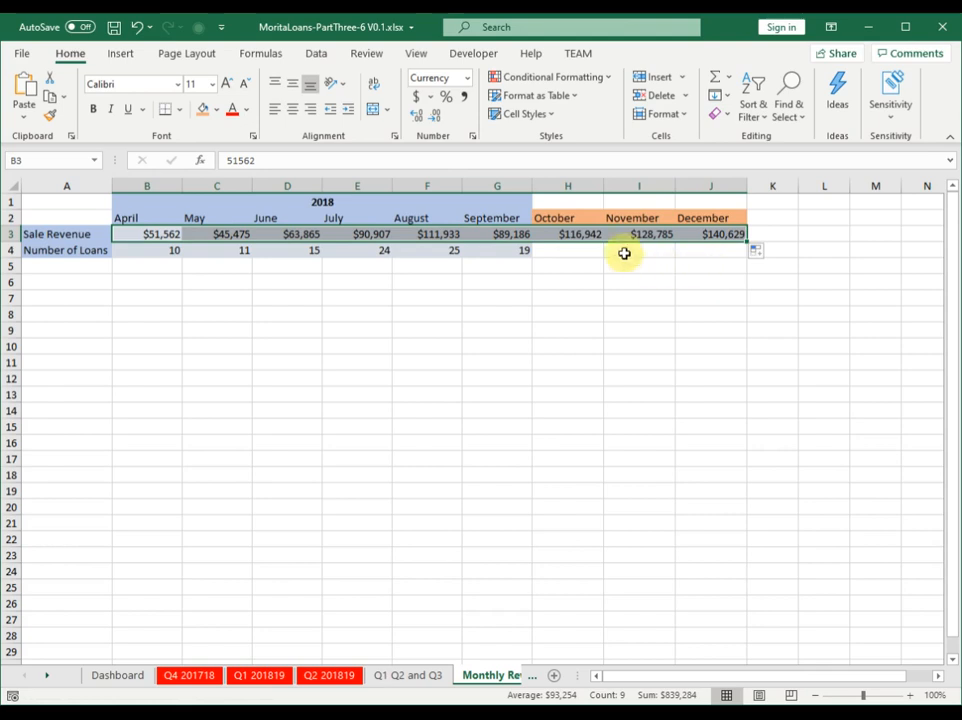
pyautogui.click(573, 250)
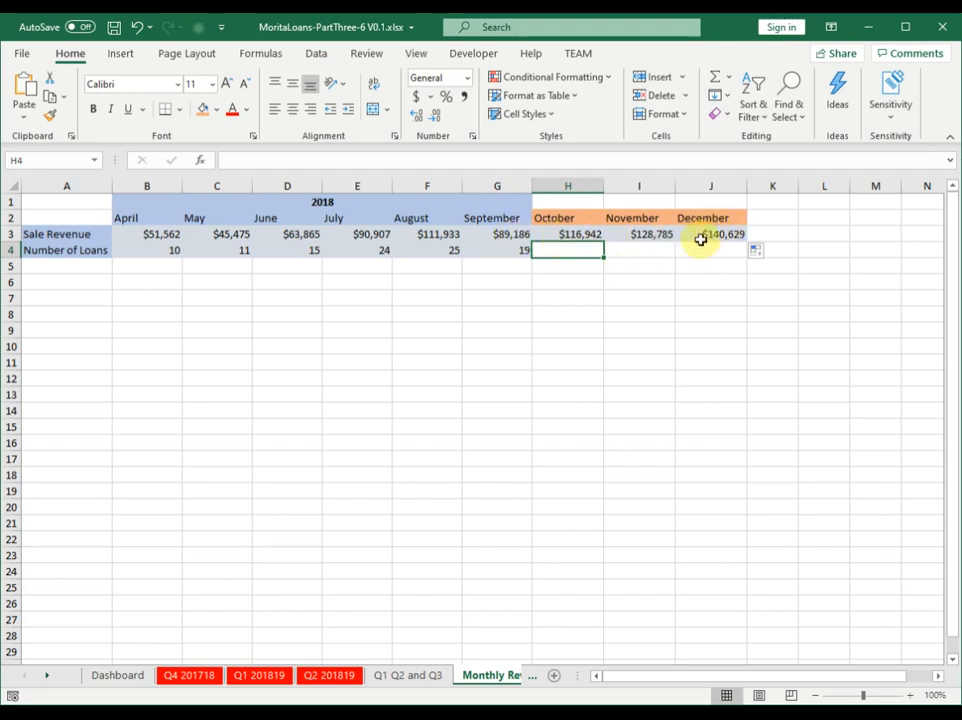
# - Insert a combo chart of A2:G4 with Sale Revenue as clustered columns and Number of Loans as a line on a secondary axis
pyautogui.click(150, 267)
pyautogui.click(272, 297)
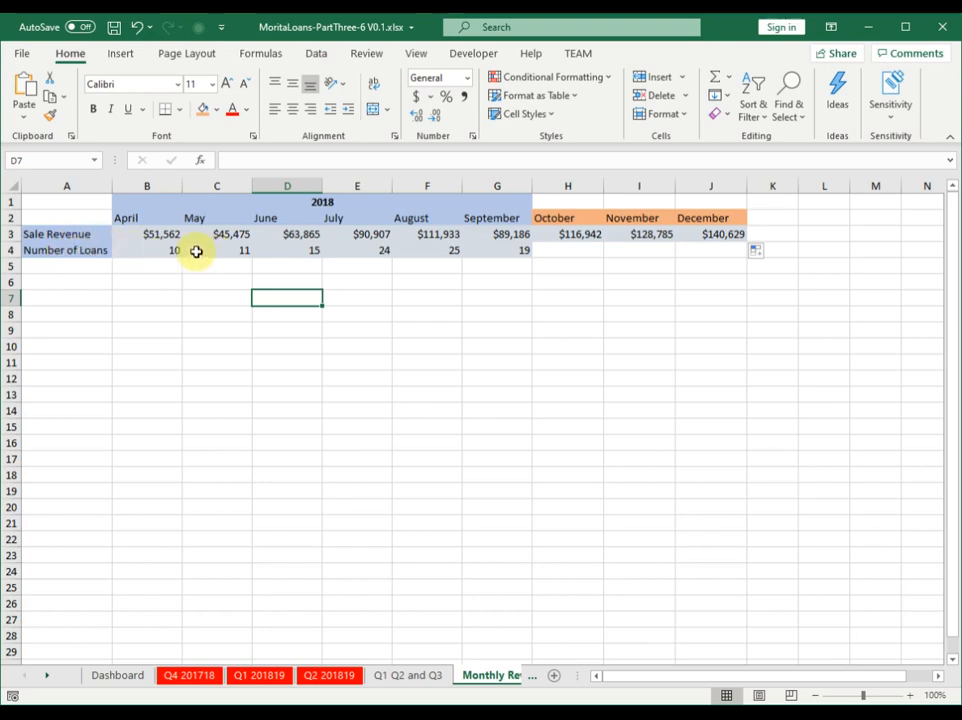
pyautogui.moveTo(90, 236); pyautogui.dragTo(492, 251)
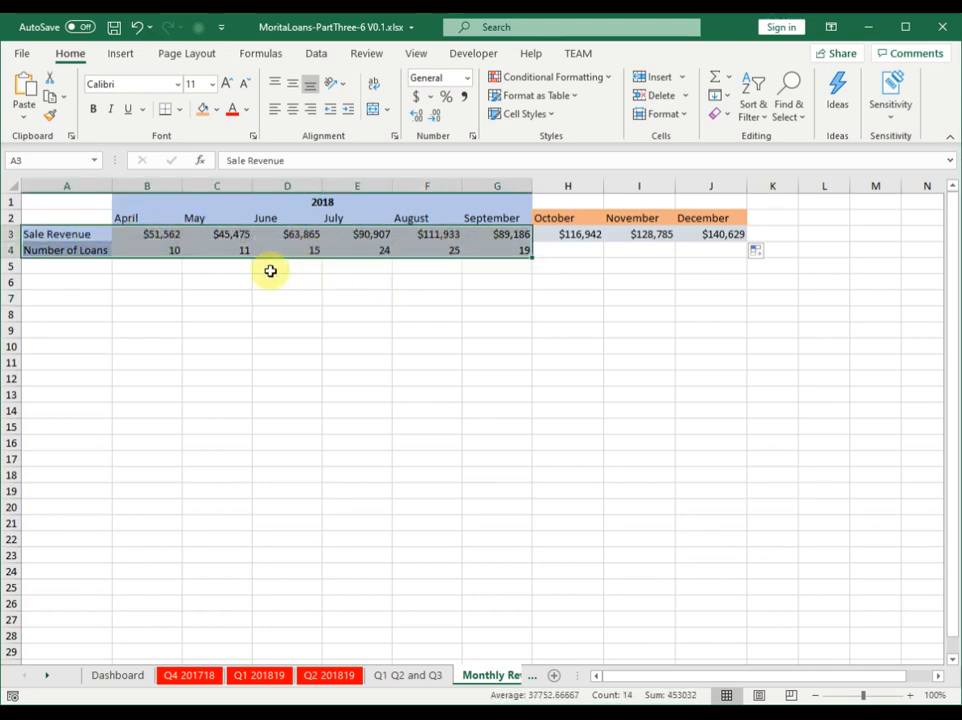
pyautogui.click(221, 268)
pyautogui.click(135, 268)
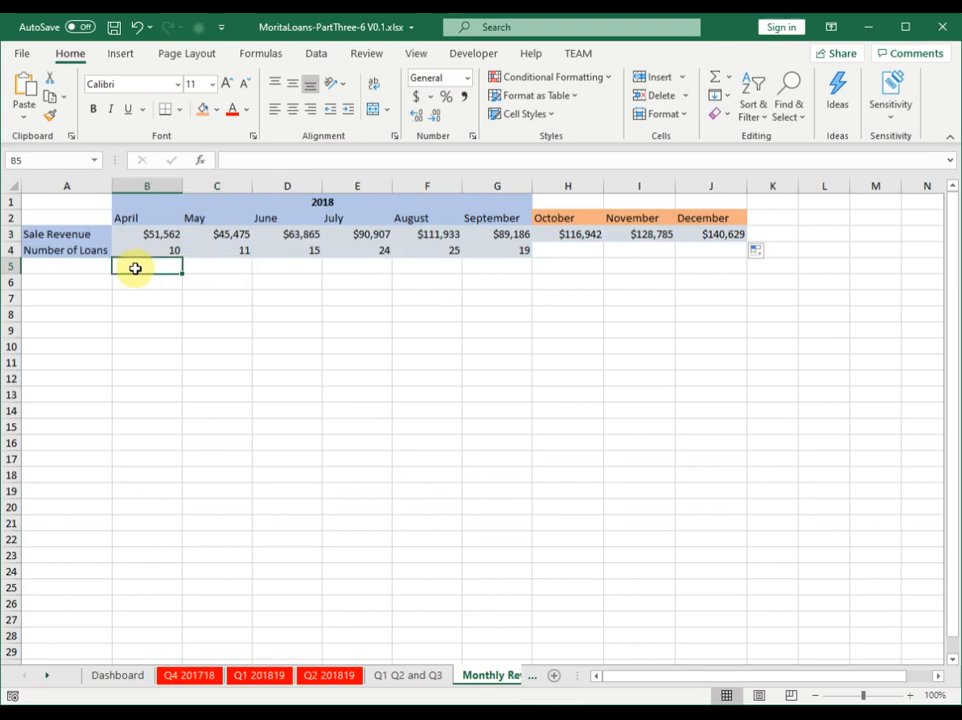
pyautogui.click(50, 216)
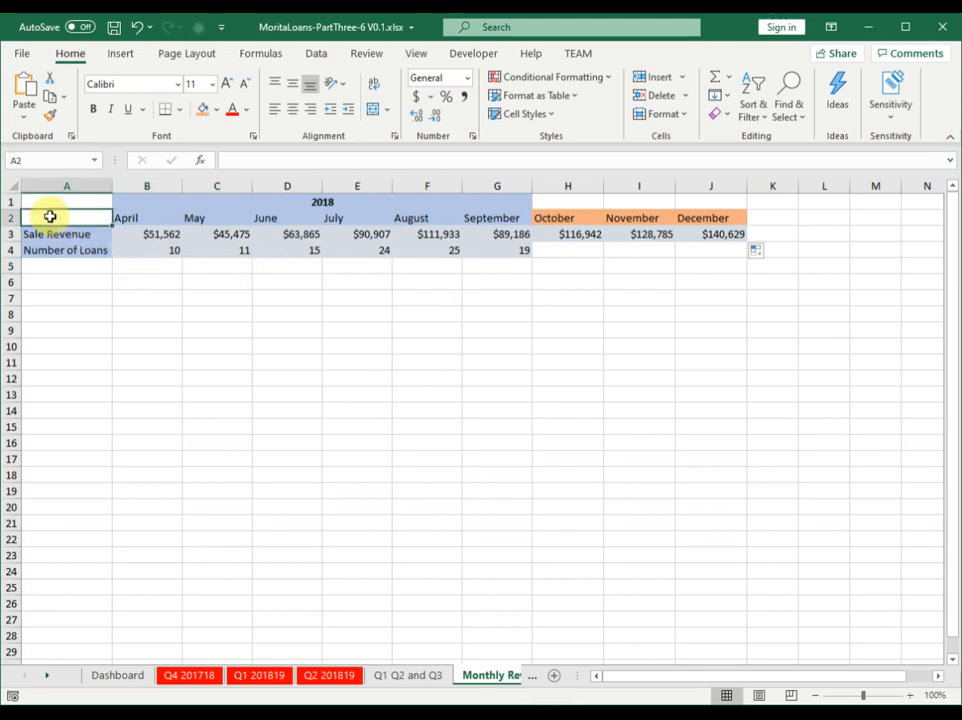
pyautogui.moveTo(50, 216); pyautogui.dragTo(483, 256)
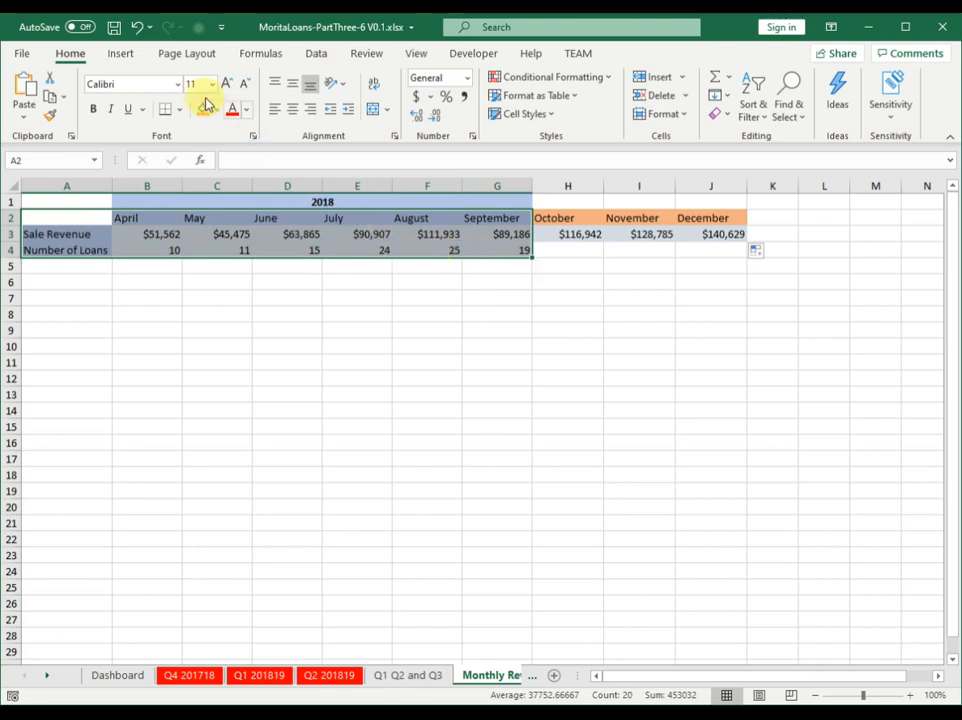
pyautogui.click(124, 54)
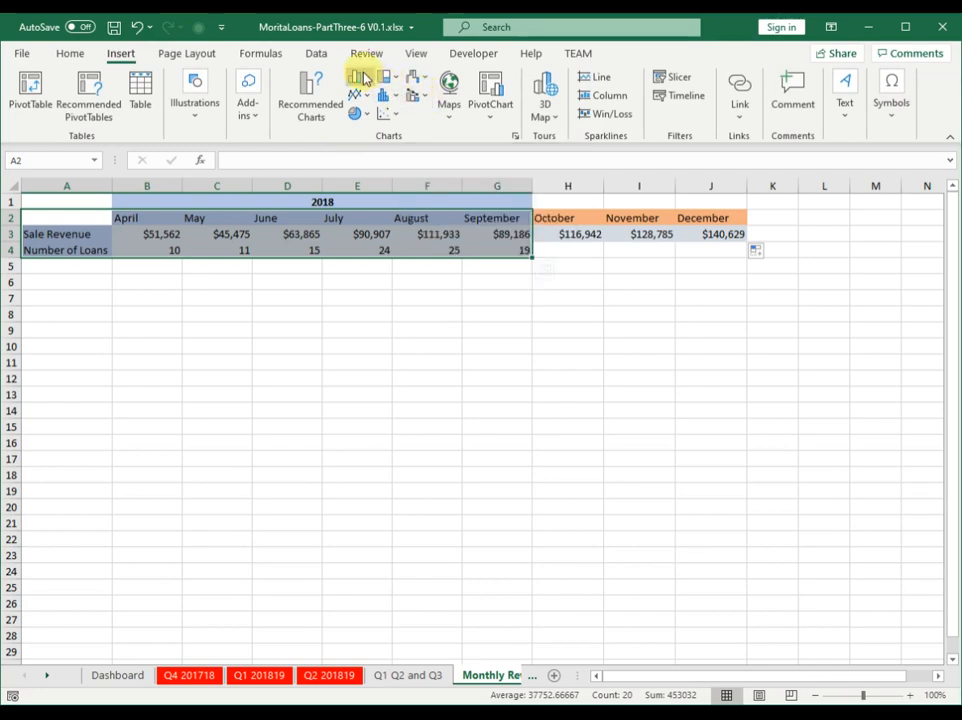
pyautogui.click(422, 98)
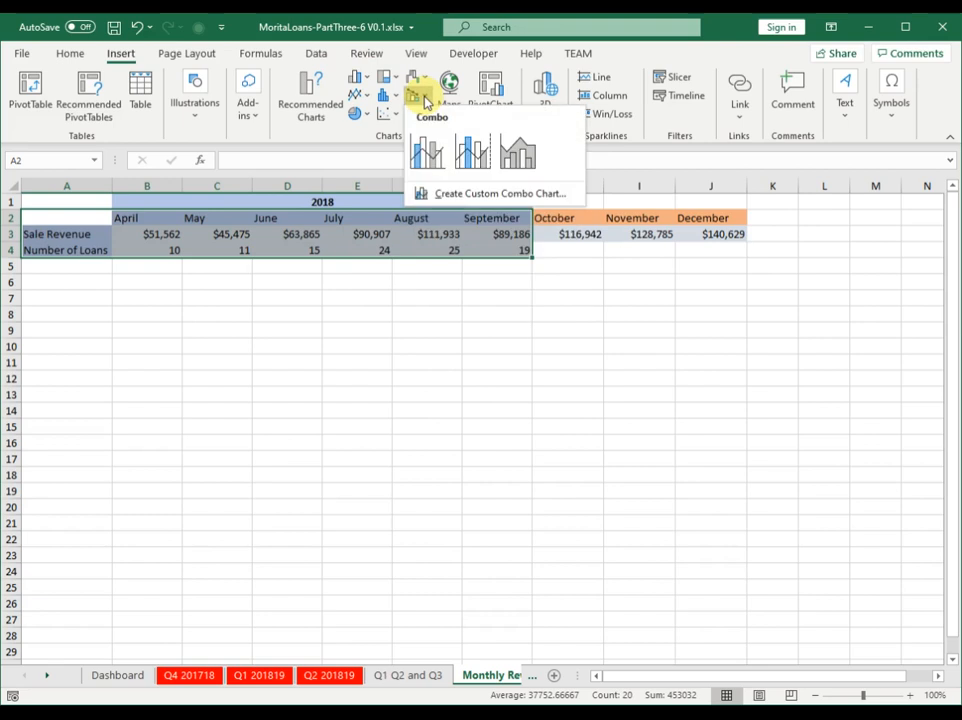
pyautogui.click(472, 158)
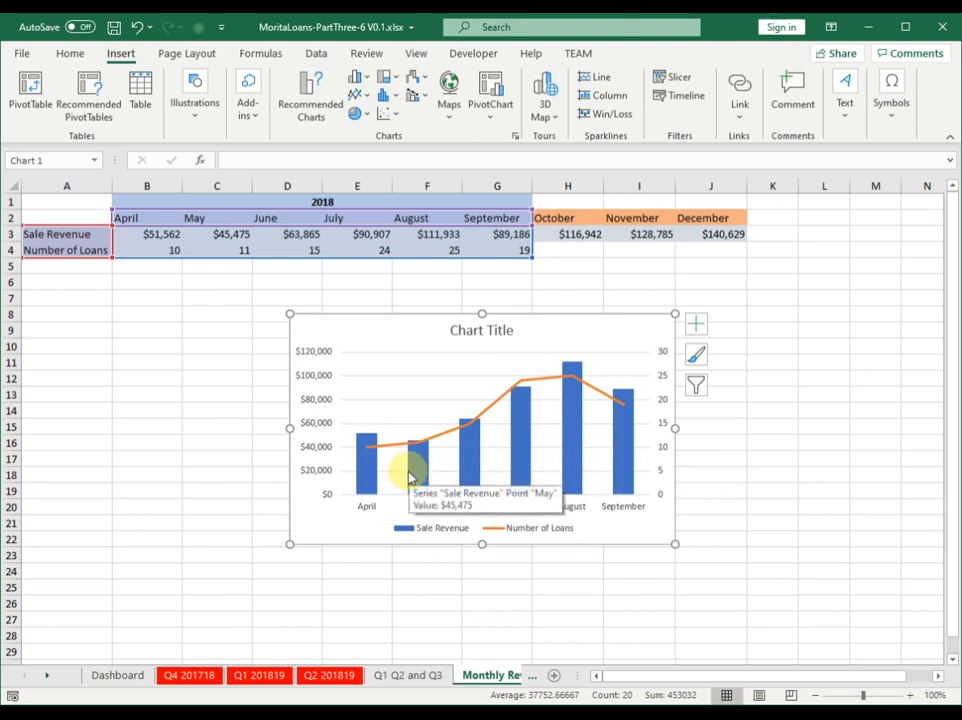
pyautogui.click(500, 333)
pyautogui.click(376, 338)
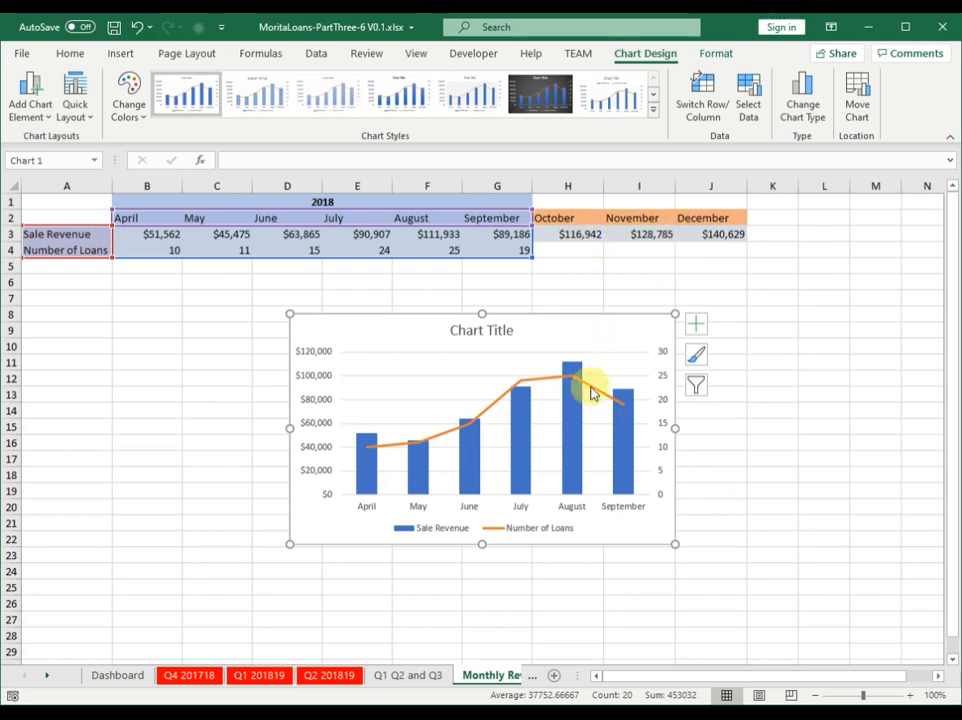
pyautogui.rightClick(492, 404)
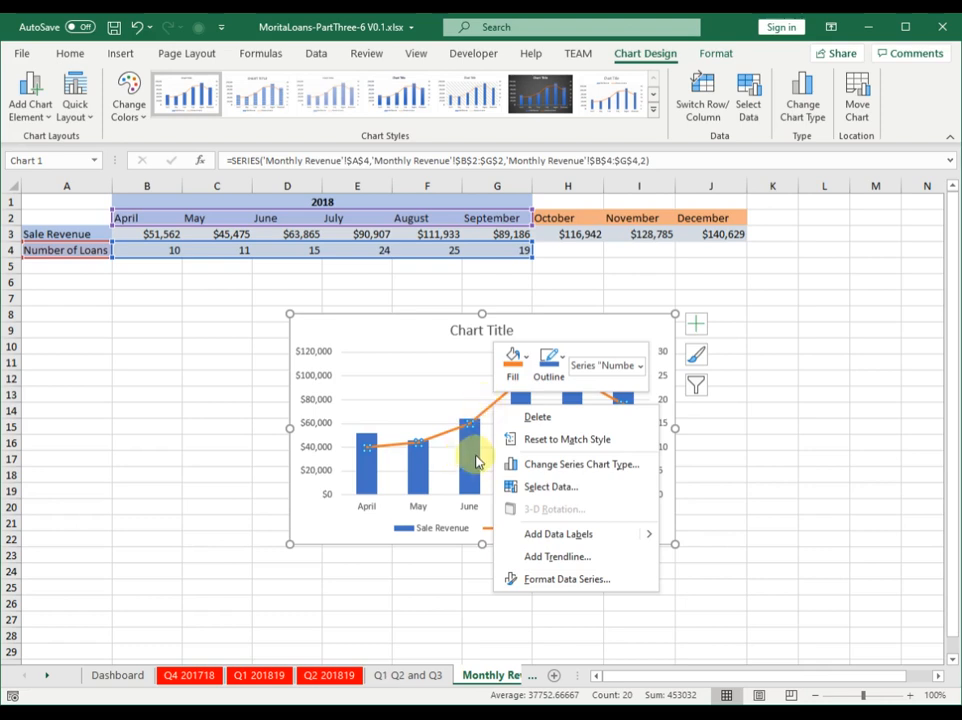
pyautogui.click(473, 463)
pyautogui.click(473, 463)
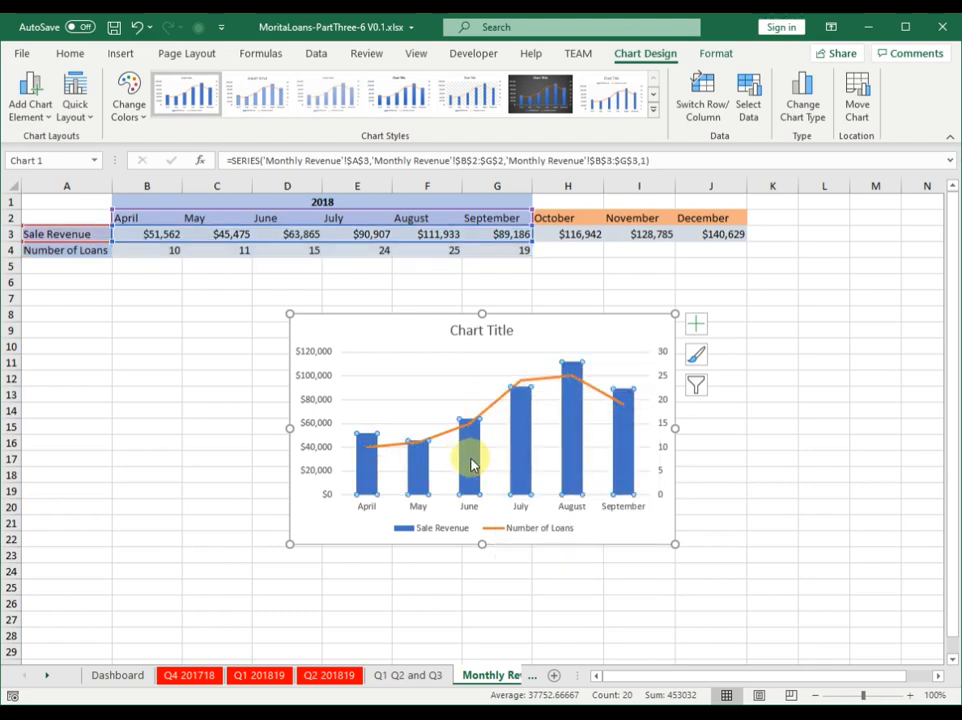
pyautogui.rightClick(473, 463)
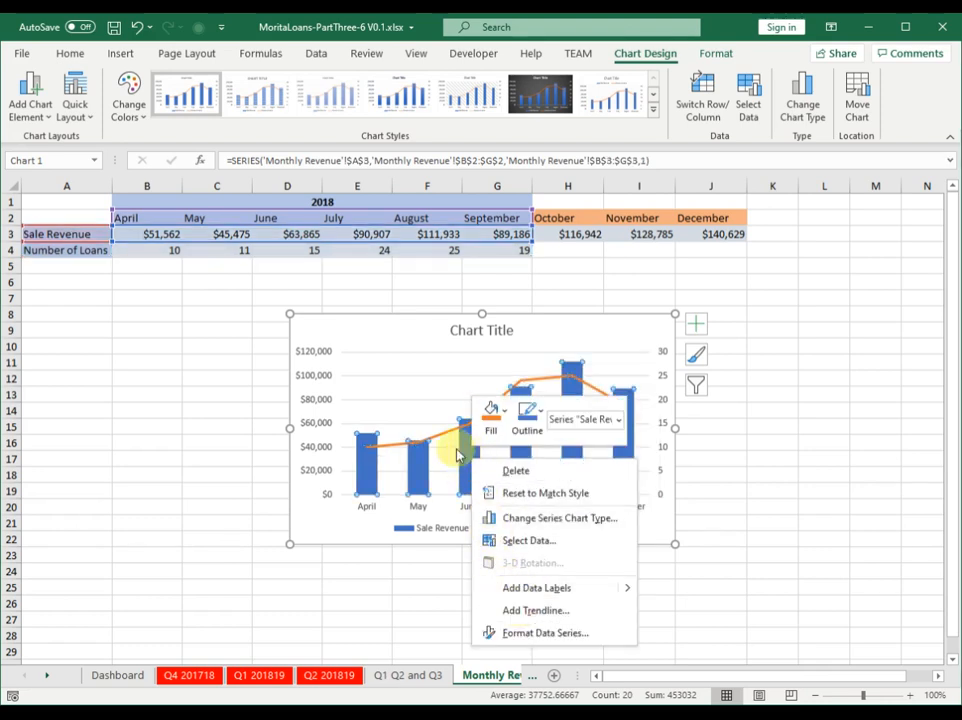
pyautogui.click(440, 437)
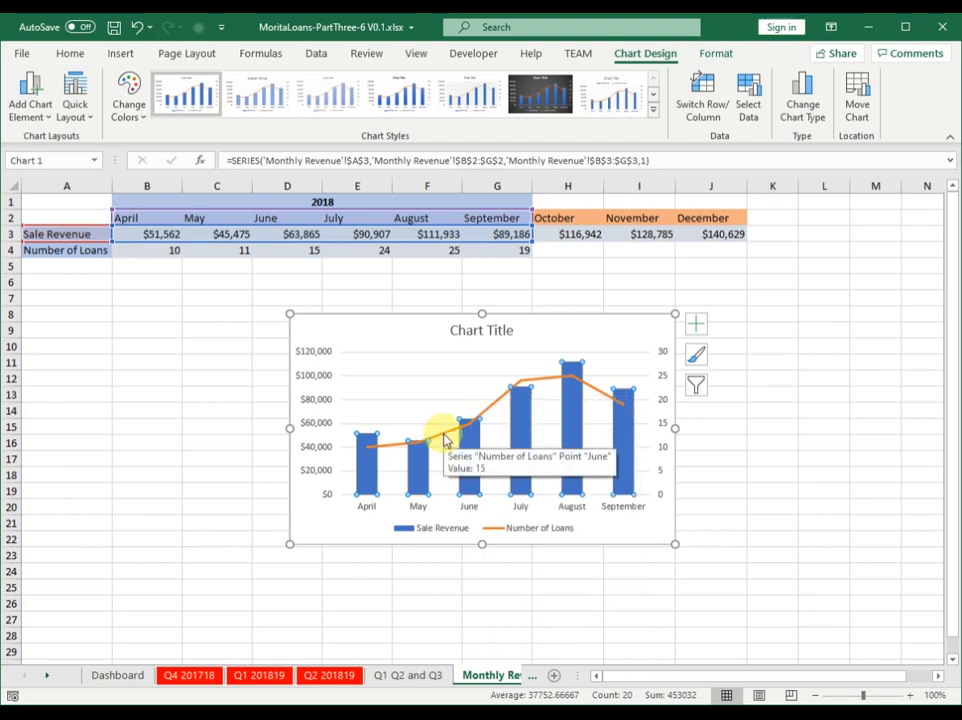
pyautogui.click(445, 438)
pyautogui.rightClick(445, 438)
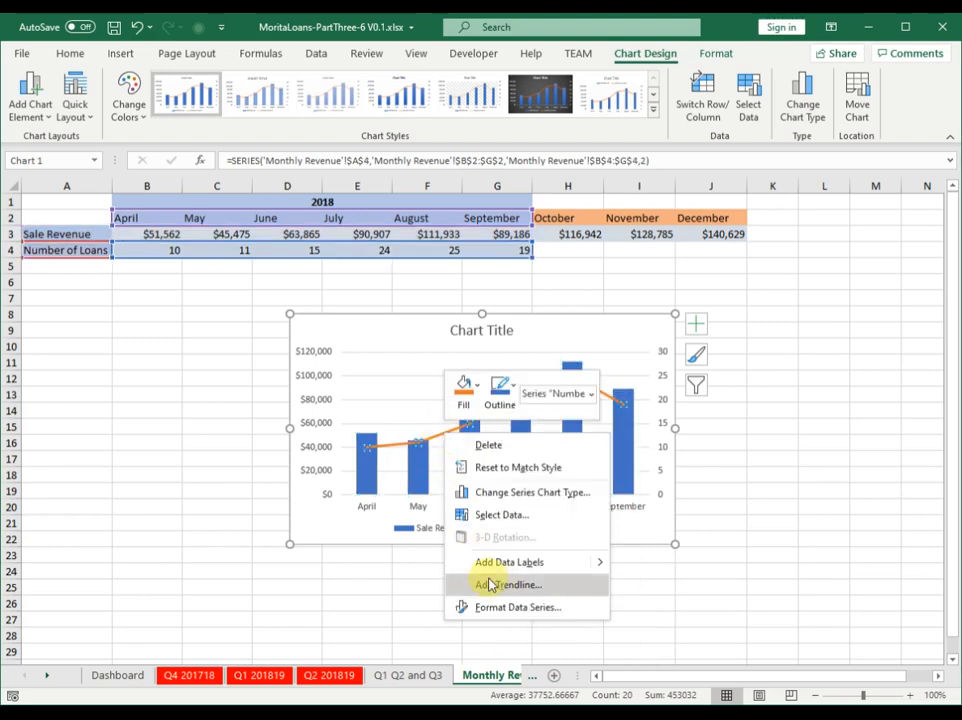
pyautogui.click(390, 401)
pyautogui.click(408, 350)
# - Add a linear trendline based on the Sale Revenue series to the combo chart
pyautogui.click(386, 329)
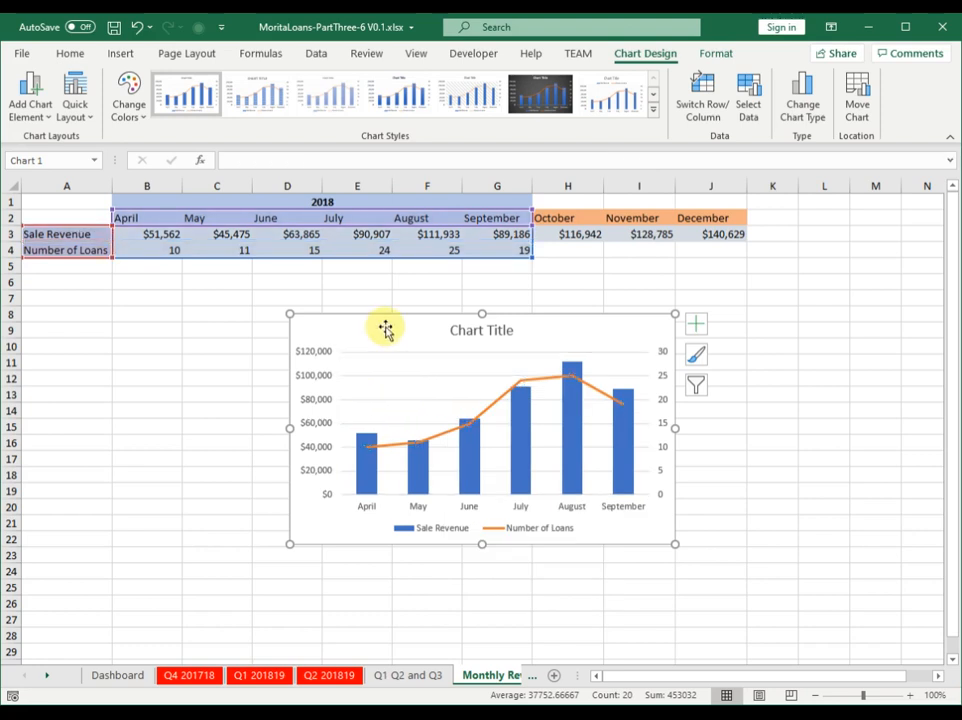
pyautogui.click(50, 120)
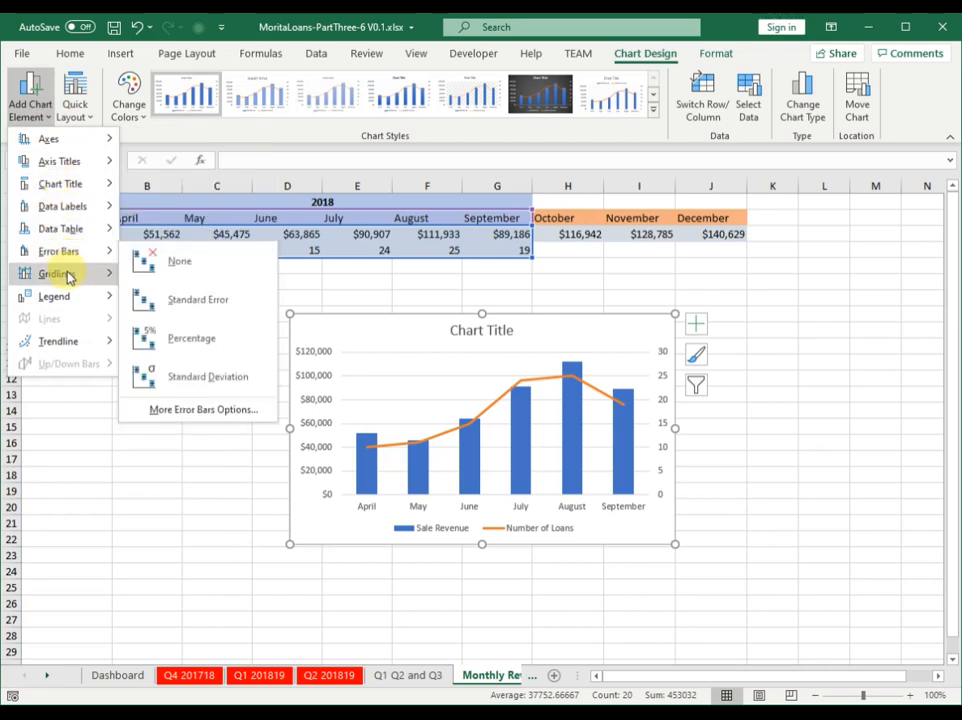
pyautogui.moveTo(67, 277)
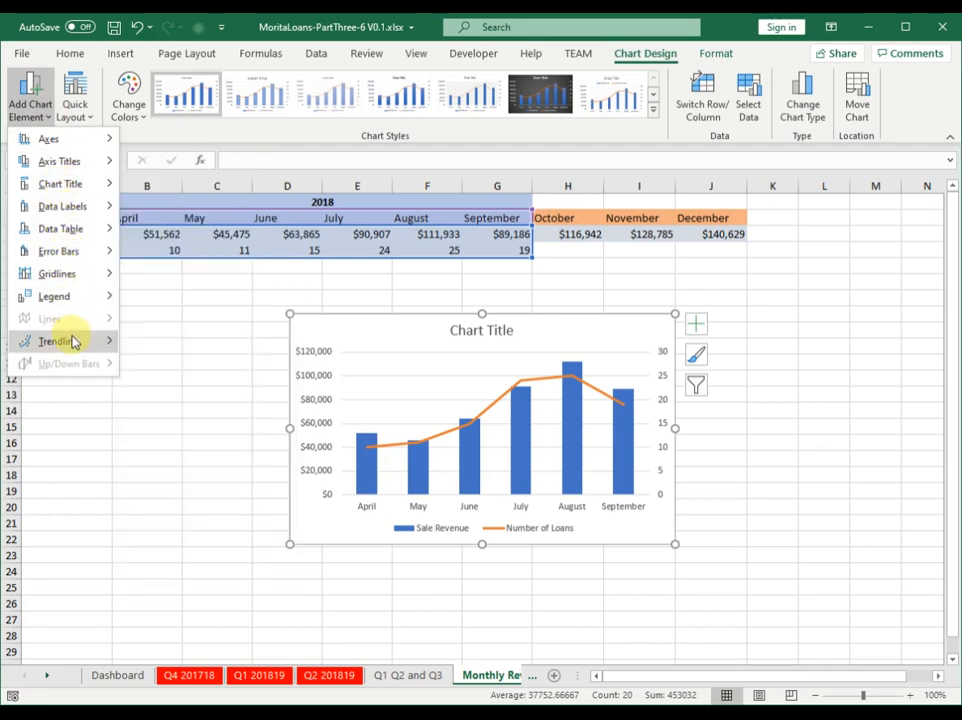
pyautogui.moveTo(72, 342)
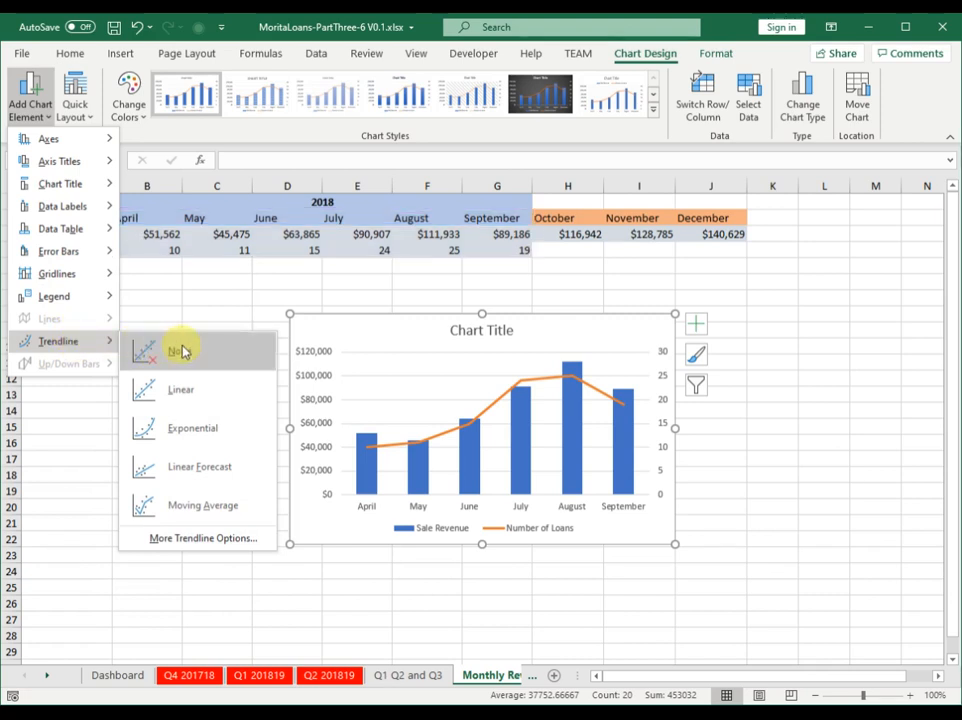
pyautogui.click(201, 396)
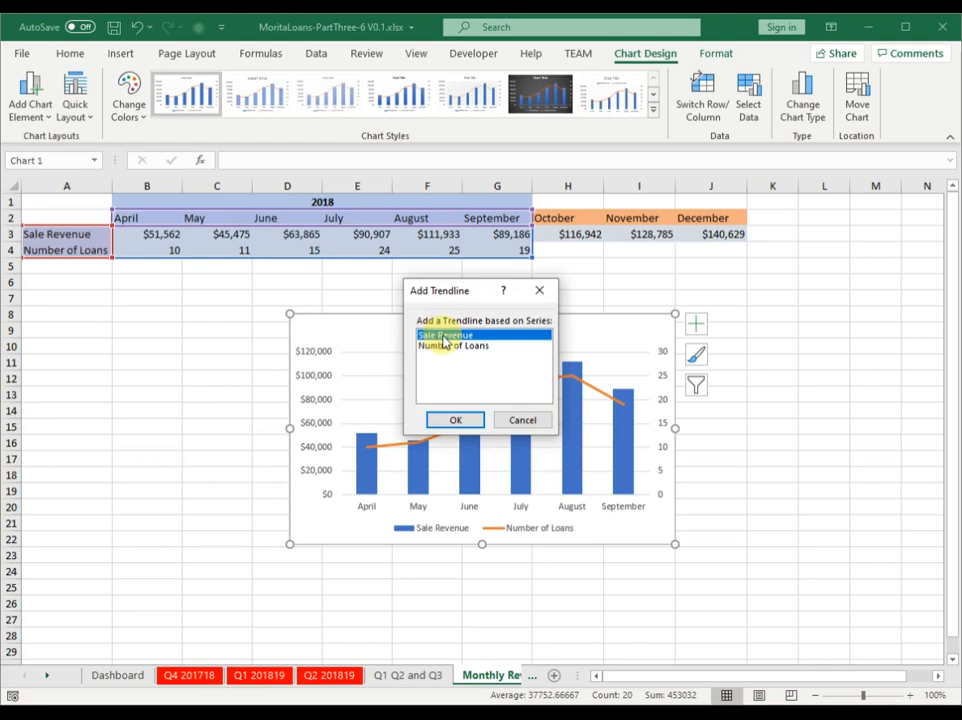
pyautogui.click(466, 422)
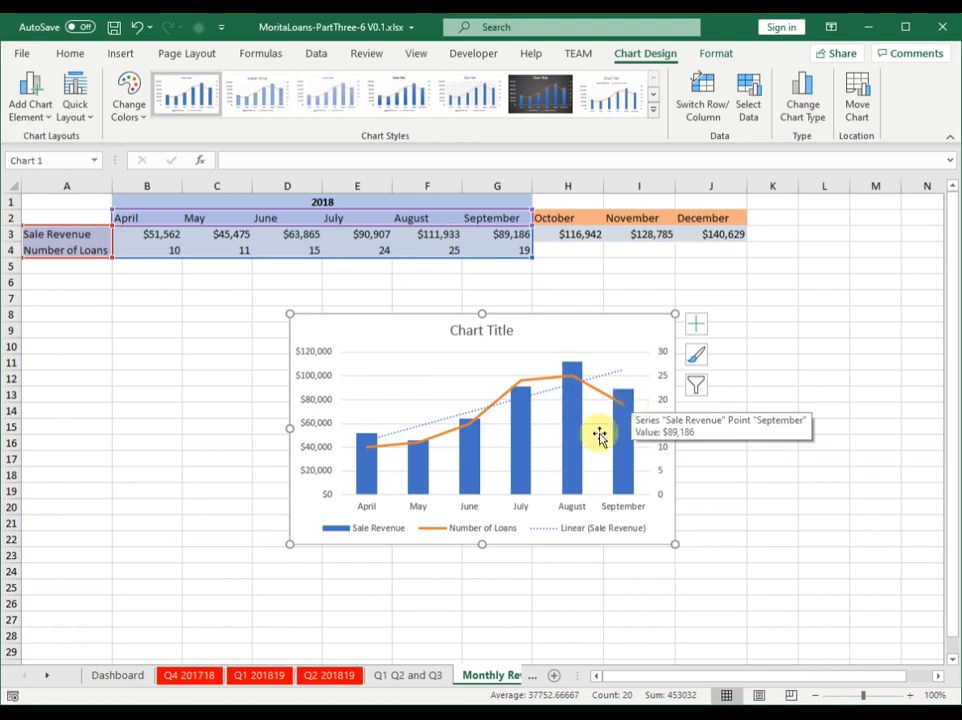
# - Set the Sale Revenue trendline in the combo chart to forecast 3 periods forward
pyautogui.rightClick(612, 378)
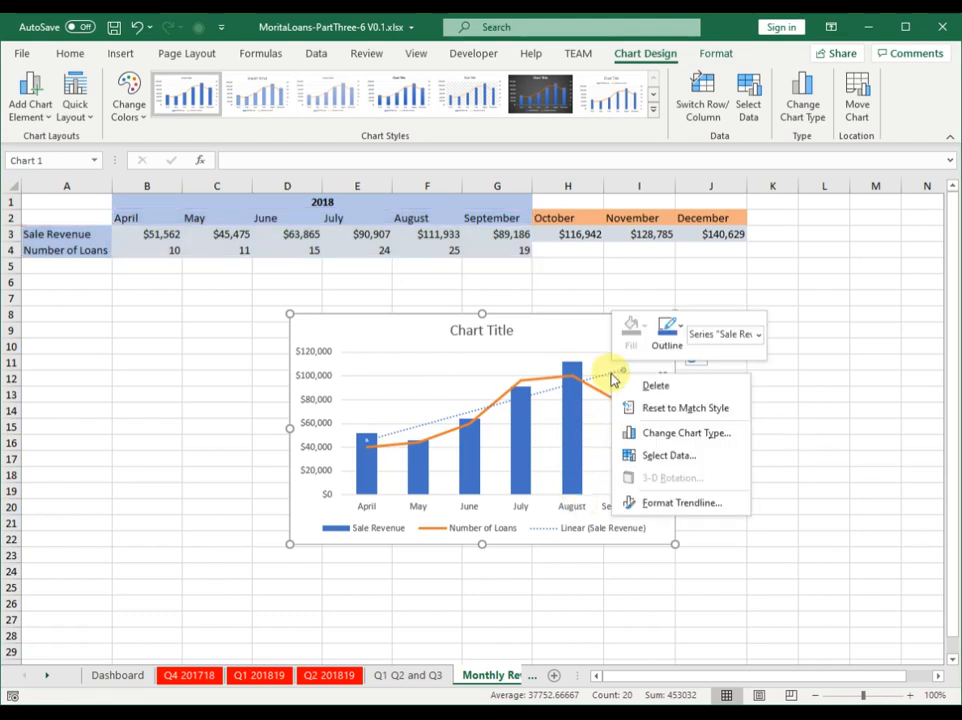
pyautogui.click(650, 508)
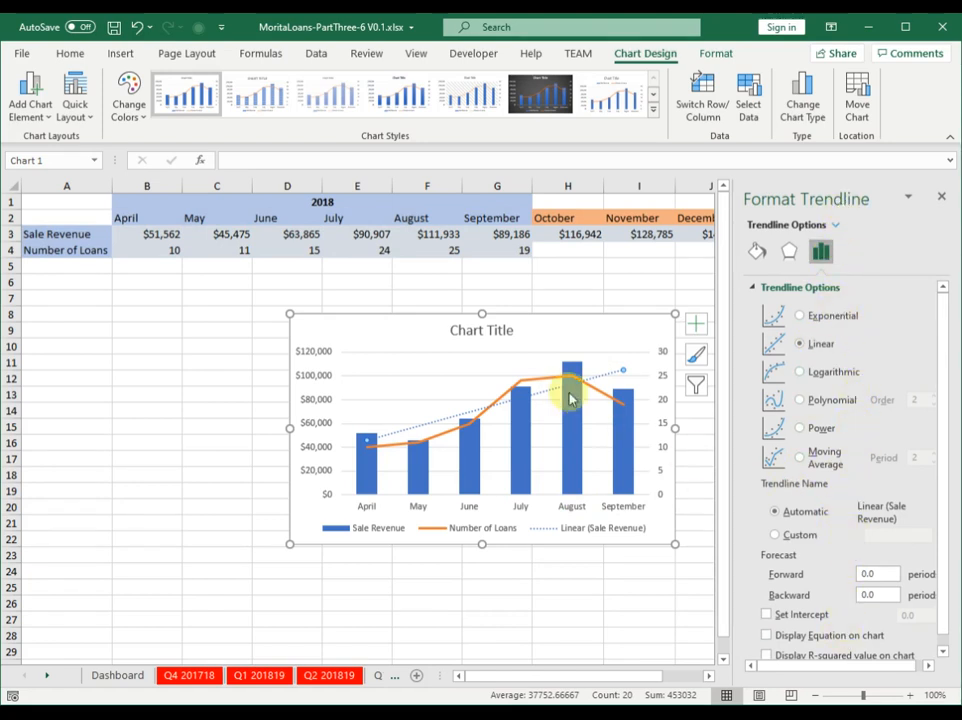
pyautogui.scroll(-1, 857, 489)
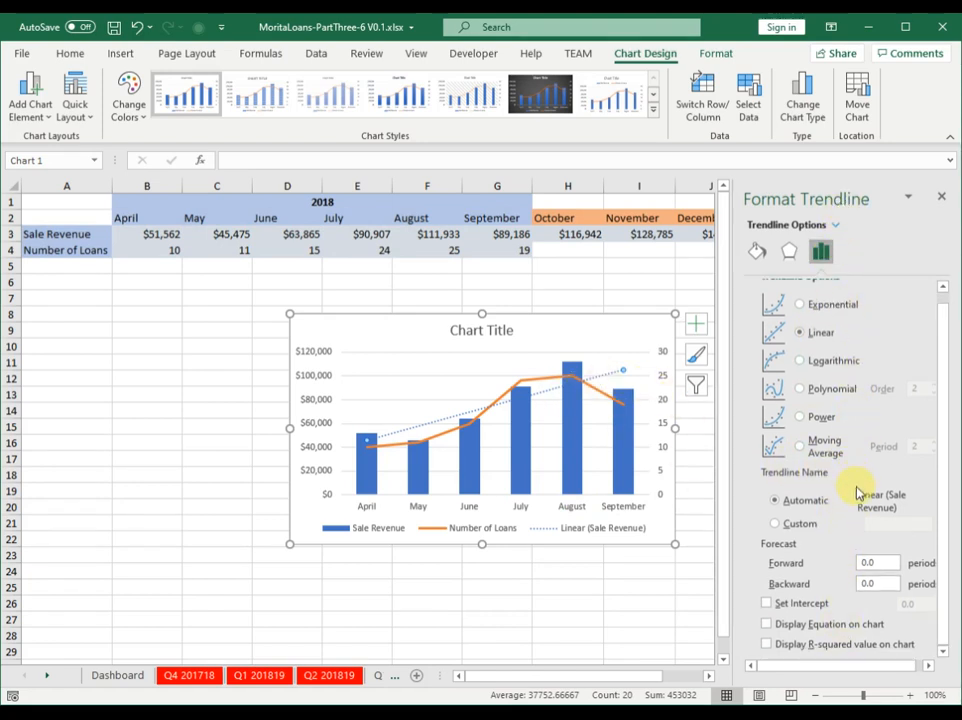
pyautogui.scroll(1, 859, 480)
pyautogui.scroll(-1, 860, 478)
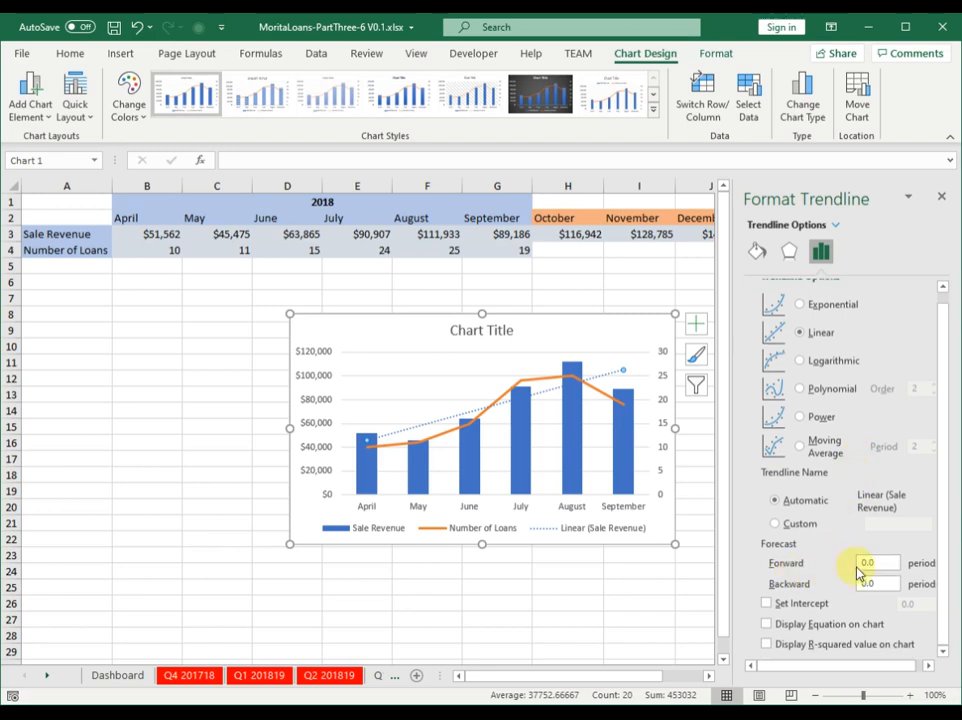
pyautogui.moveTo(877, 566); pyautogui.dragTo(848, 566)
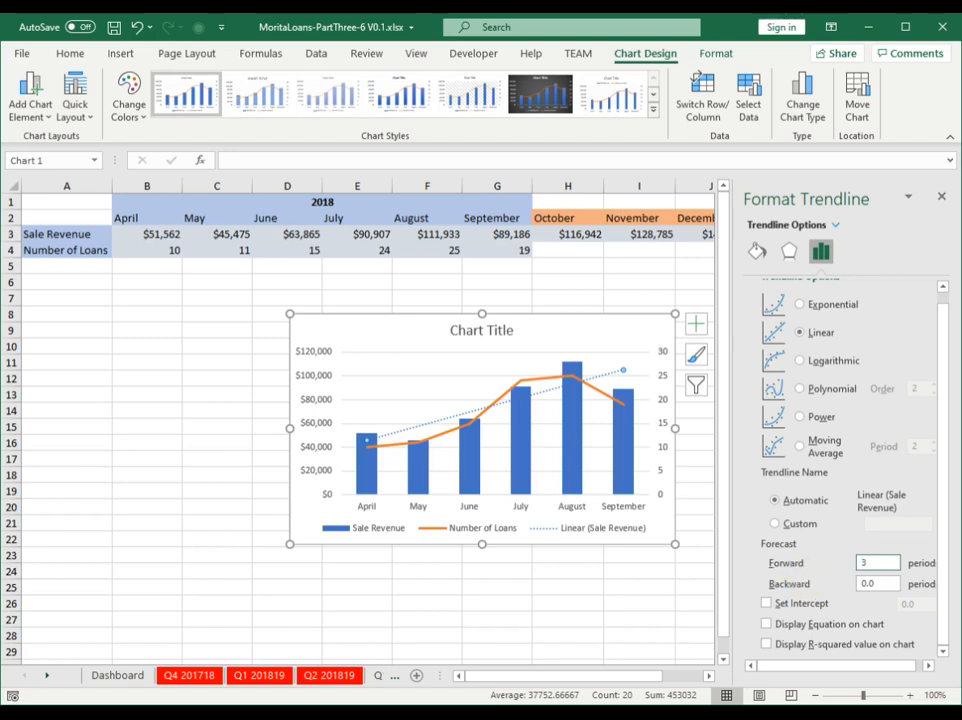
pyautogui.write('3')
pyautogui.click(881, 579)
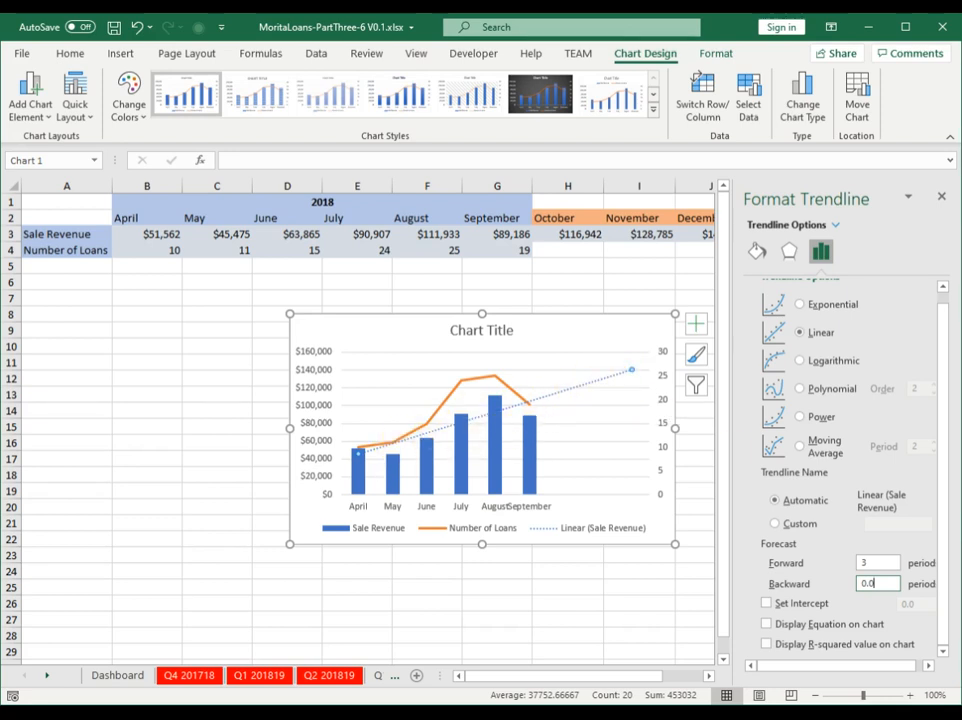
pyautogui.click(523, 280)
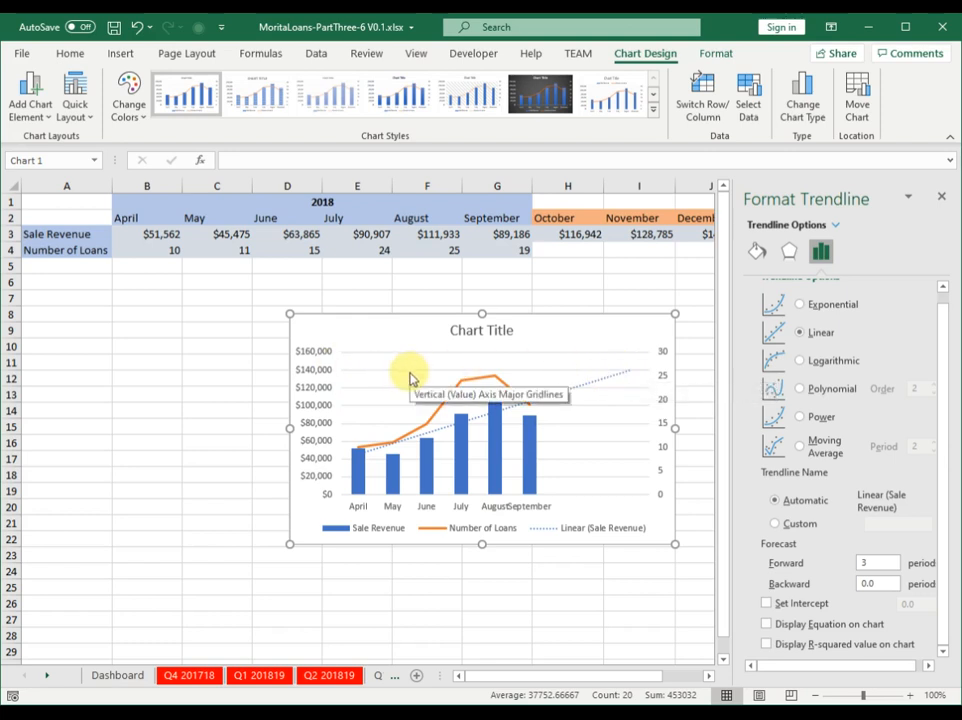
# - Compare the end of the forecast trendline with the December Sale Revenue value in J3
pyautogui.click(634, 679)
pyautogui.moveTo(652, 678); pyautogui.dragTo(672, 678)
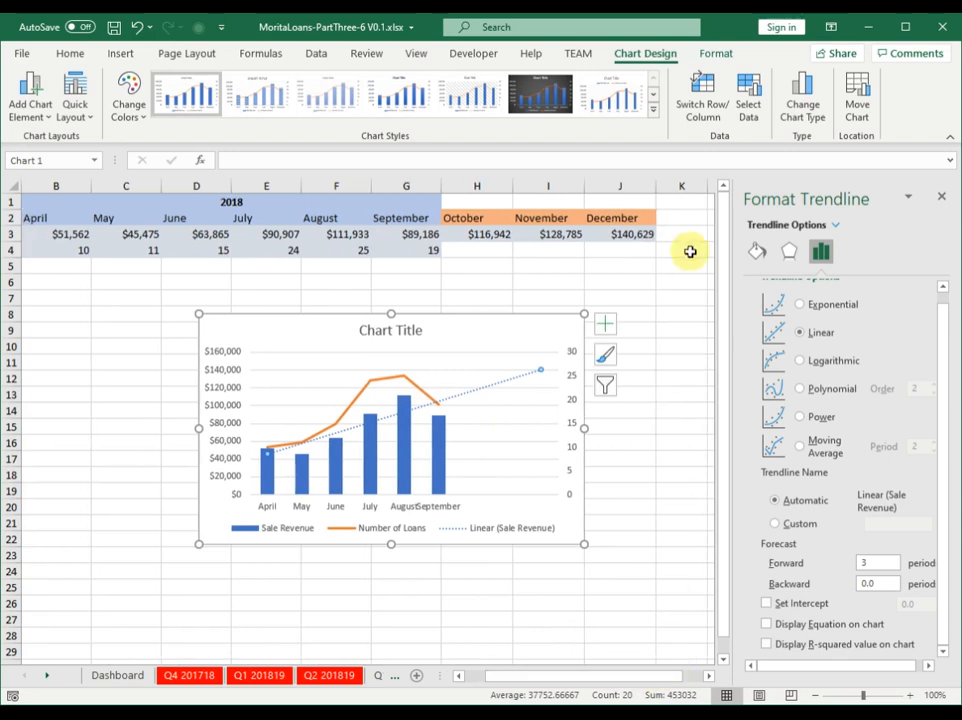
pyautogui.click(640, 234)
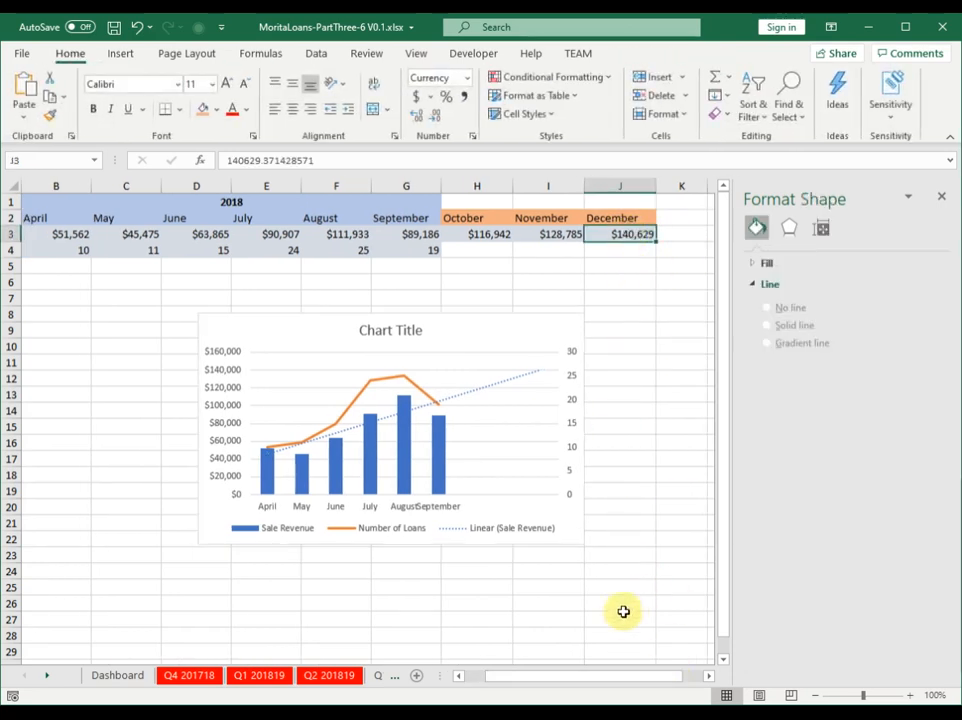
# - Try a linear trendline on the Number of Loans line in the combo chart, and undo it
pyautogui.click(484, 428)
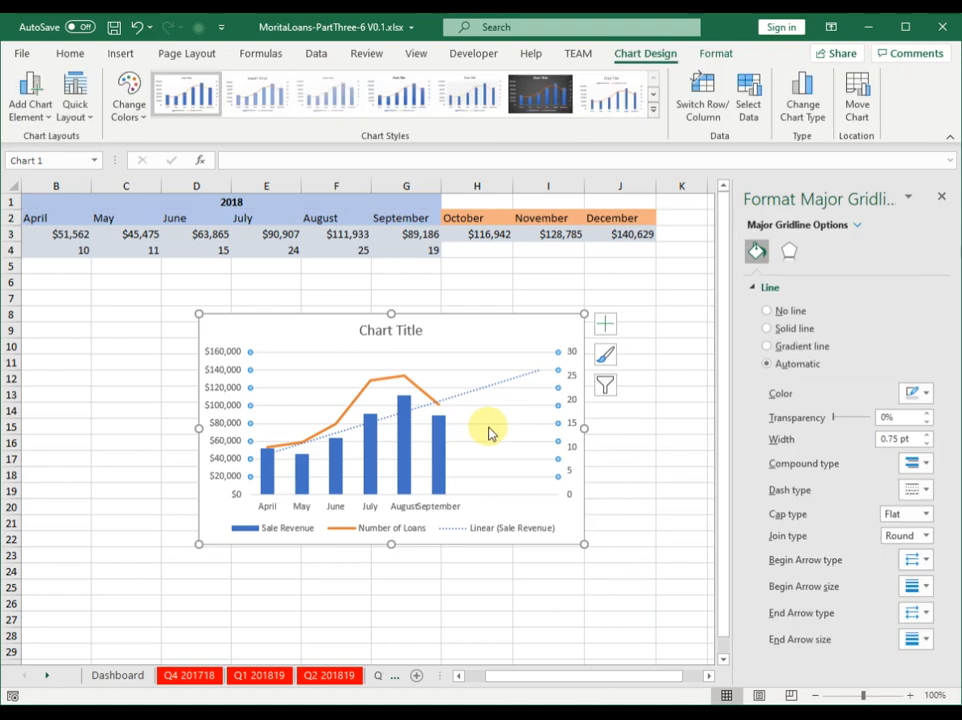
pyautogui.click(391, 385)
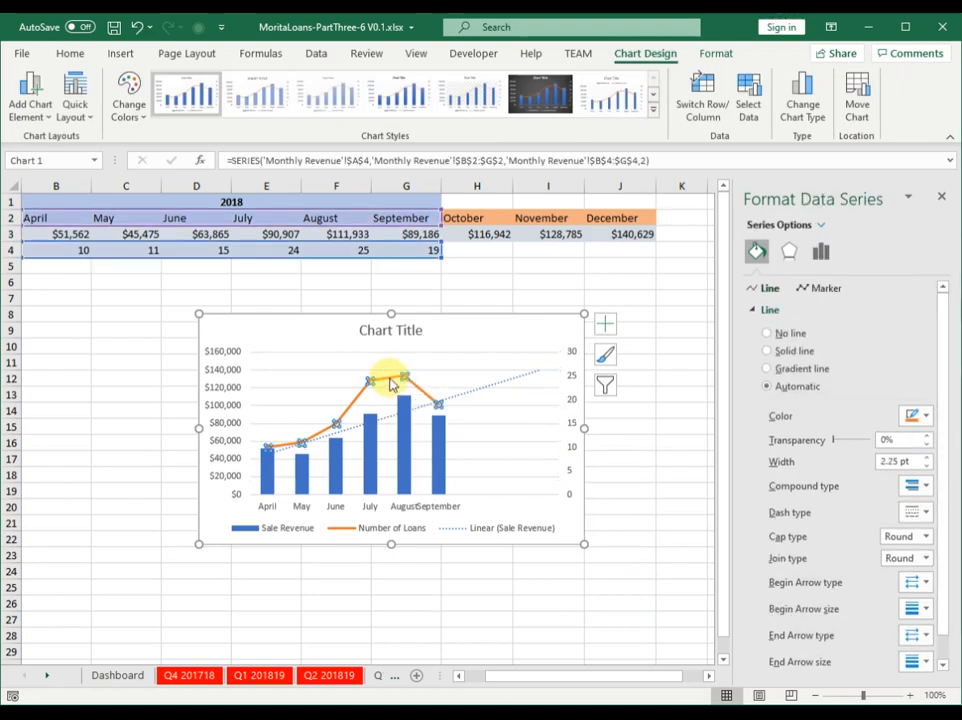
pyautogui.click(30, 104)
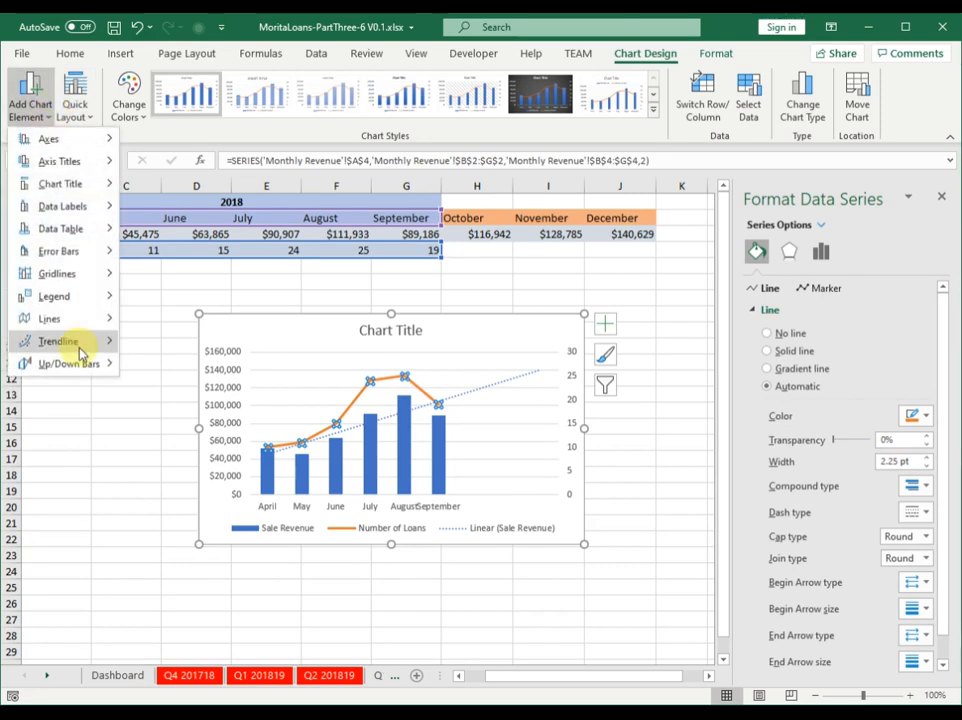
pyautogui.moveTo(70, 343)
pyautogui.click(180, 390)
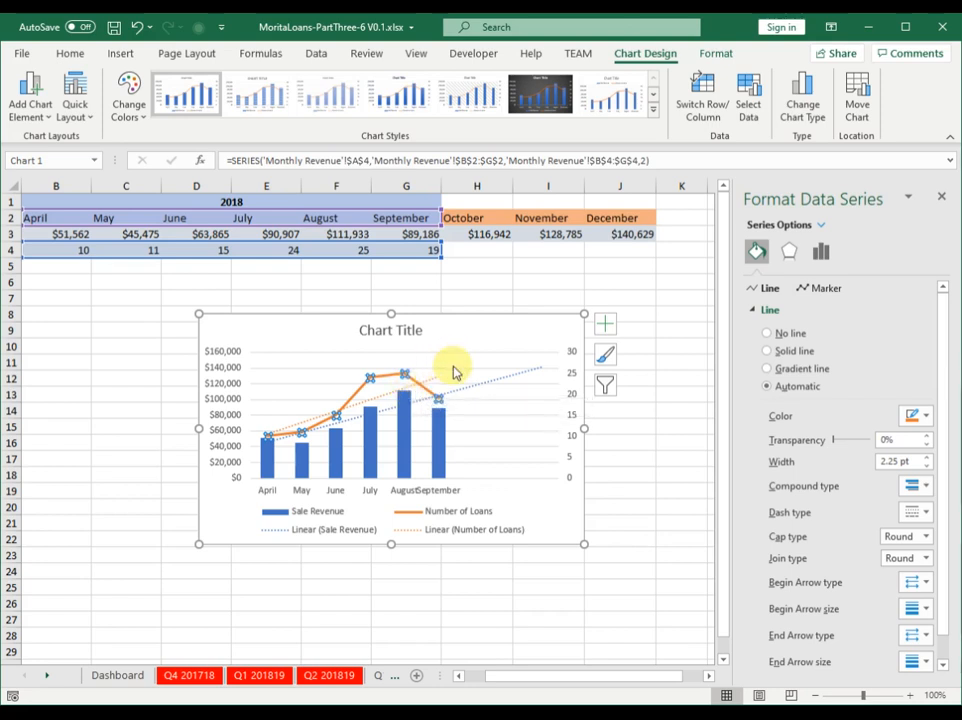
pyautogui.hotkey('ctrl', 'z')
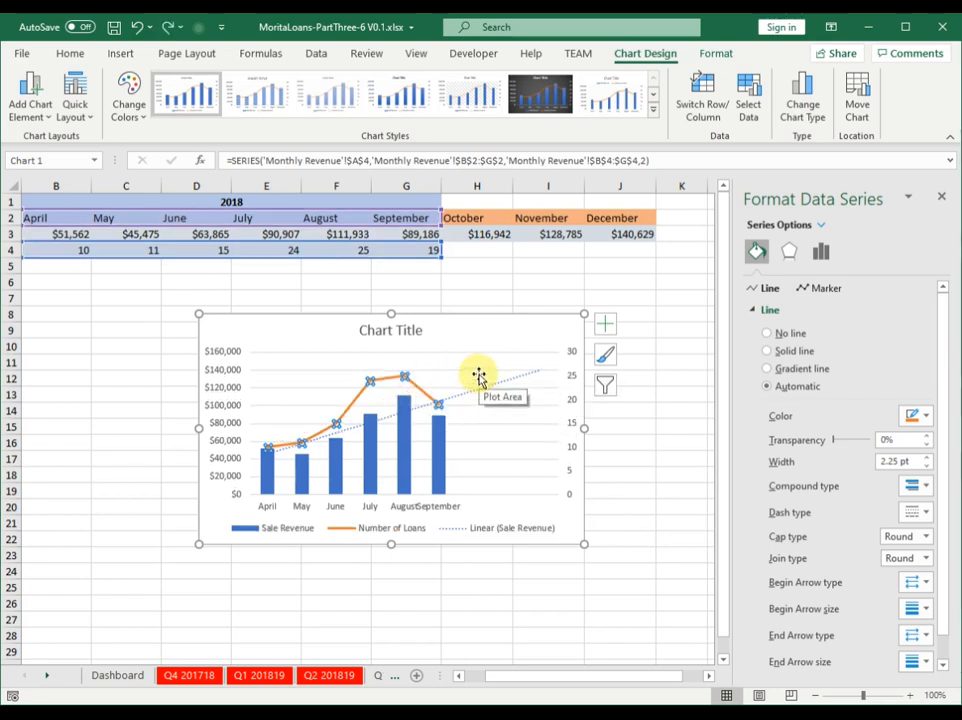
# - Add a linear trendline to the Number of Loans series and forecast it 3 periods forward
pyautogui.rightClick(418, 393)
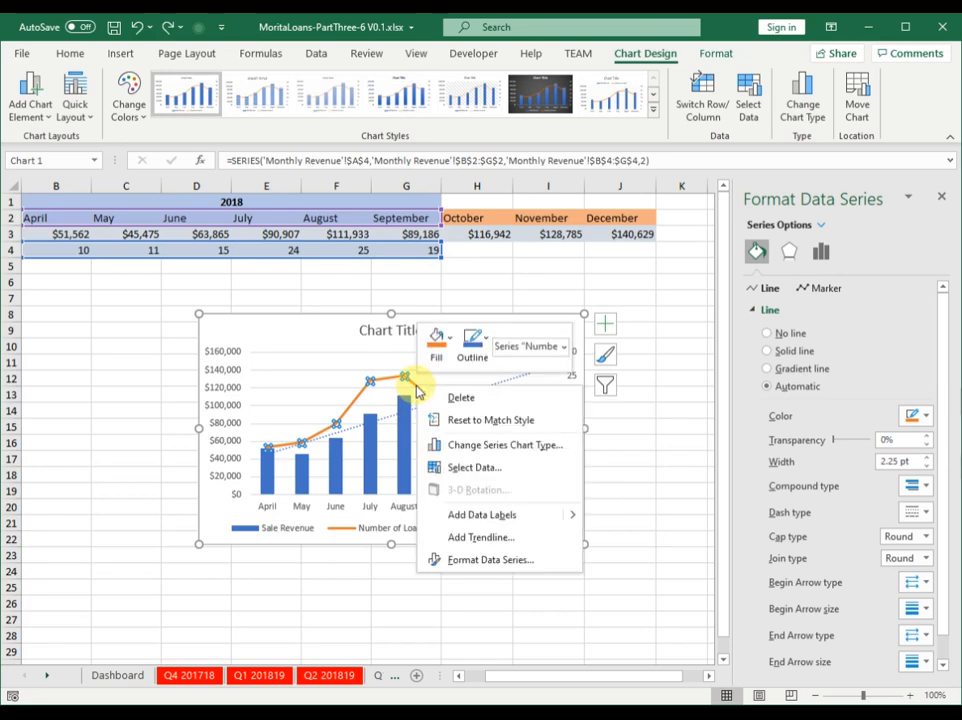
pyautogui.click(482, 537)
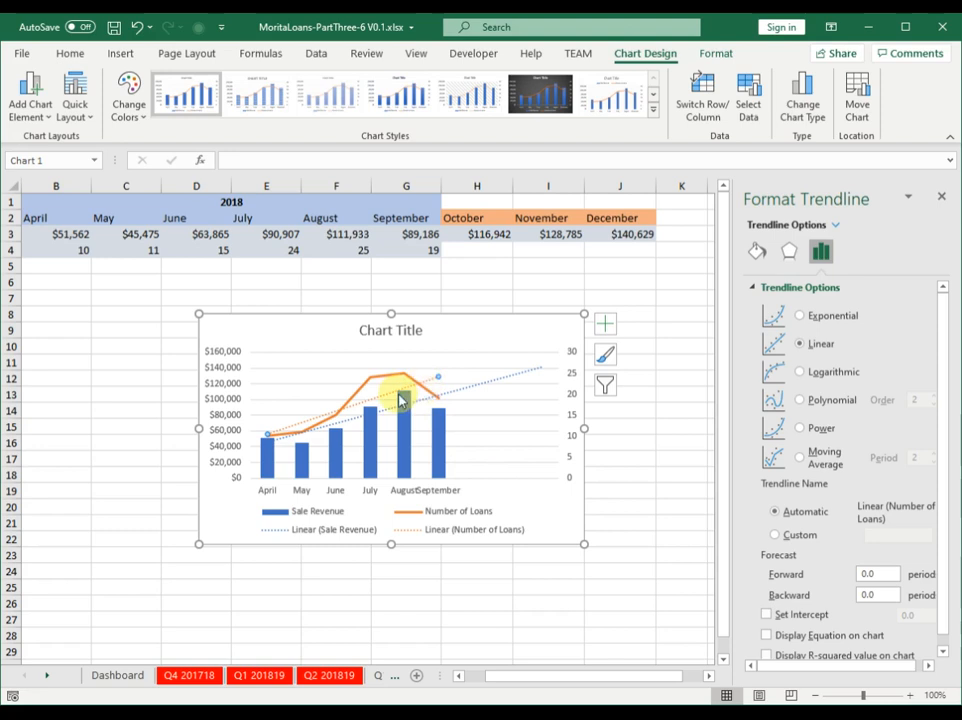
pyautogui.click(886, 594)
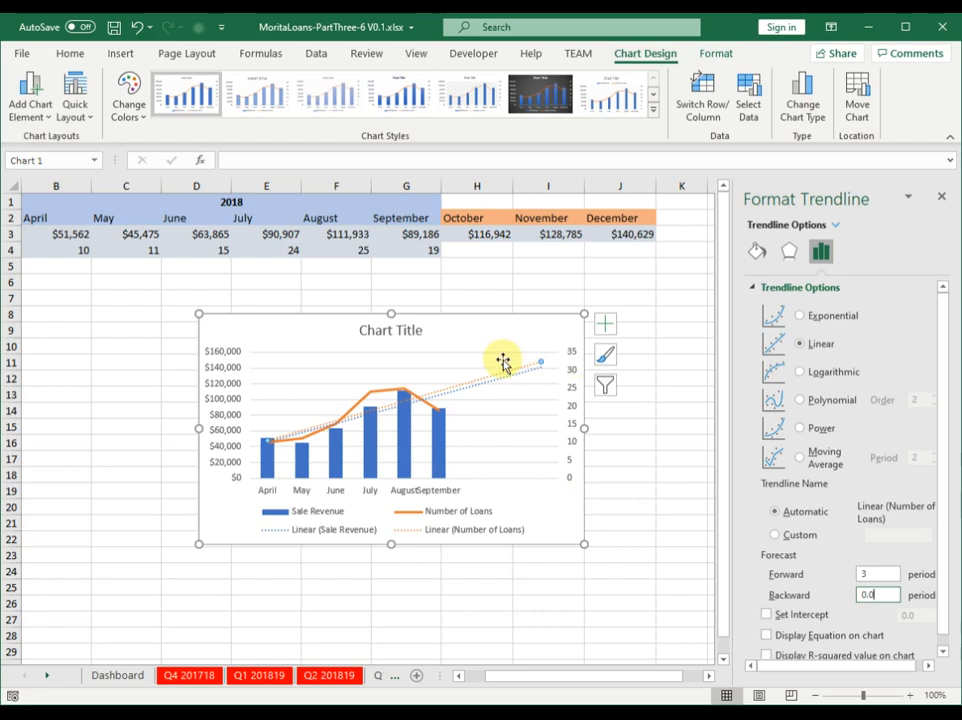
pyautogui.click(627, 462)
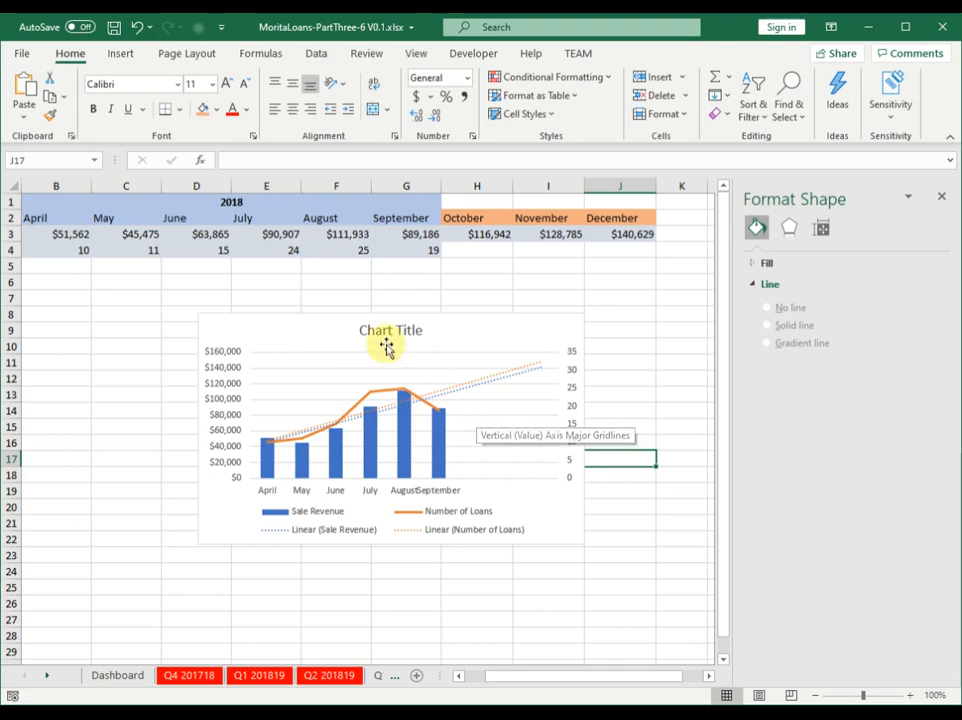
pyautogui.click(278, 279)
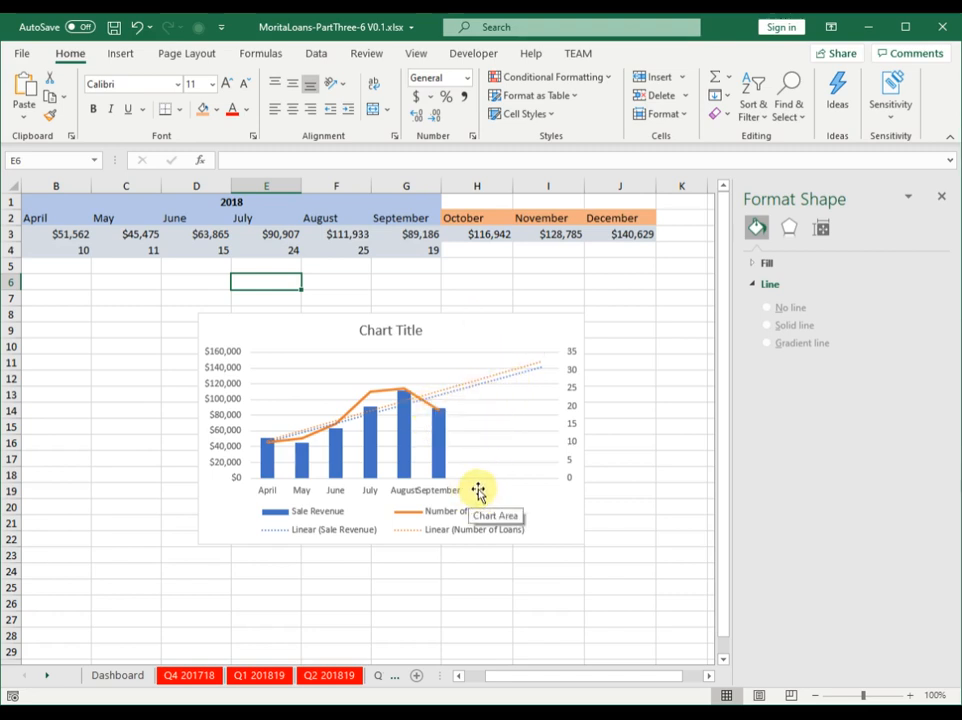
# - Delete the combo chart and extend the Number of Loans series from B4:G4 through December in J4
pyautogui.click(521, 334)
pyautogui.press('Delete')
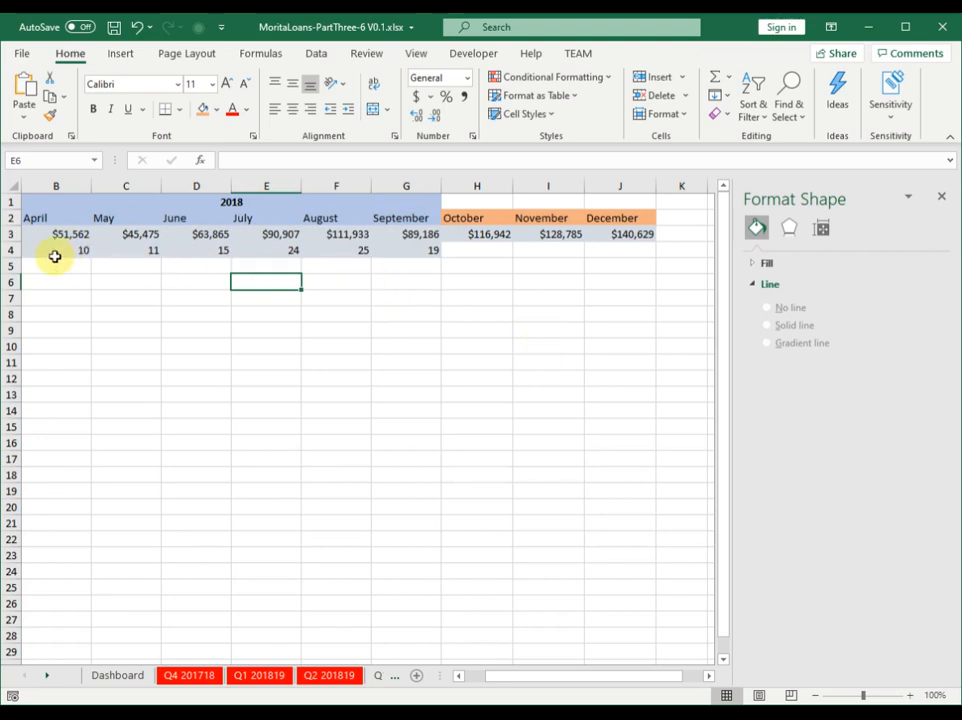
pyautogui.moveTo(59, 252); pyautogui.dragTo(625, 252)
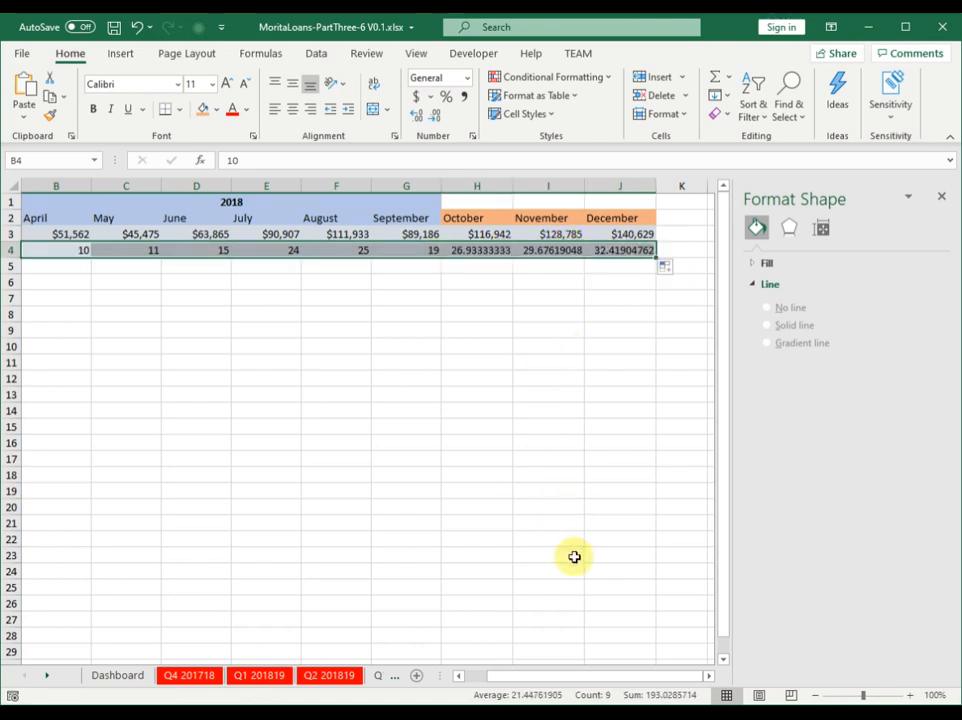
# - Insert a combo chart of A2:J4 with Sale Revenue as clustered columns and Number of Loans as a line on a secondary axis
pyautogui.moveTo(590, 677); pyautogui.dragTo(522, 656)
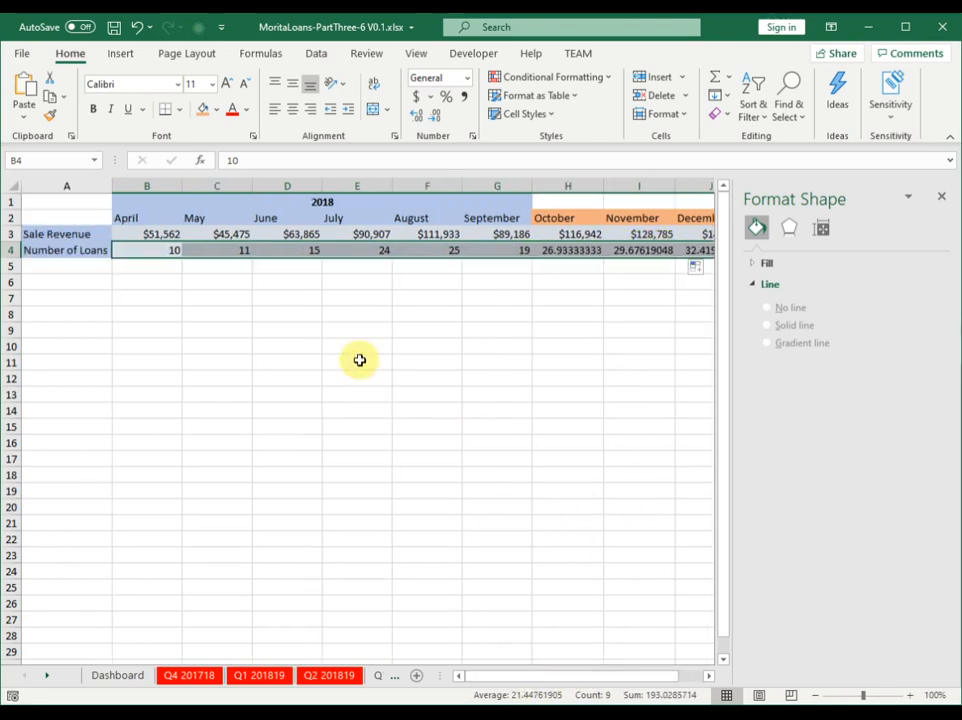
pyautogui.click(72, 220)
pyautogui.moveTo(82, 232); pyautogui.dragTo(644, 249)
pyautogui.click(119, 54)
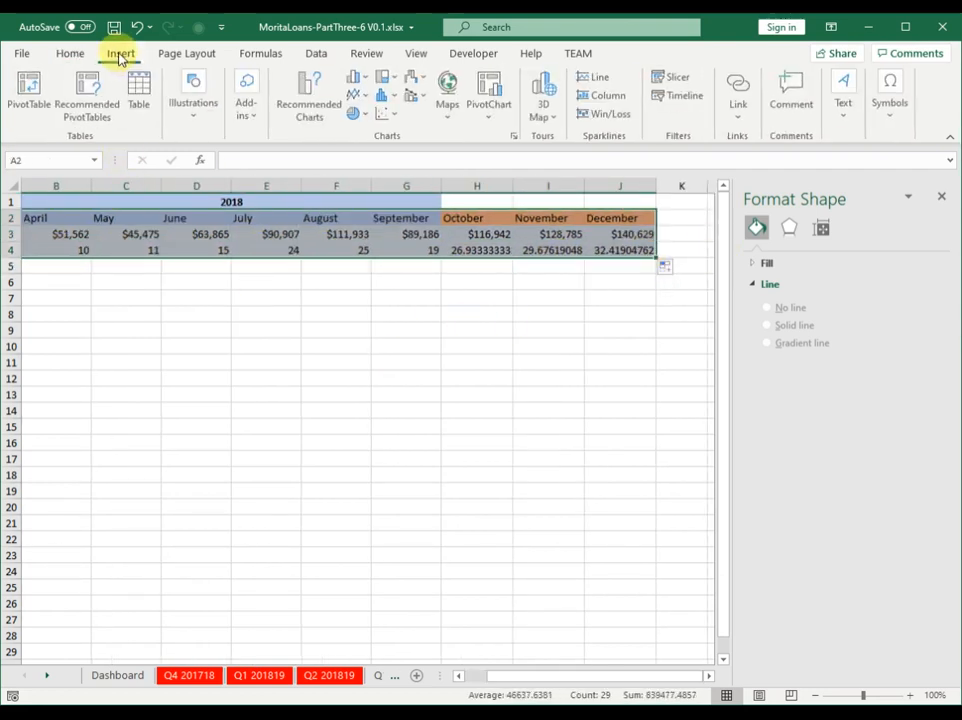
pyautogui.click(417, 98)
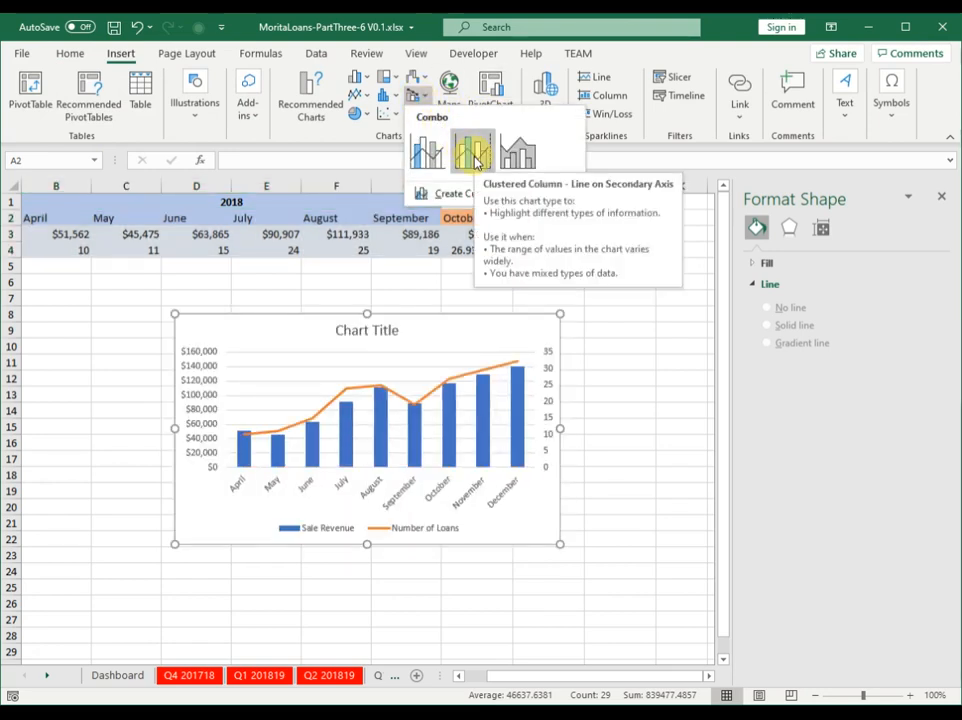
pyautogui.click(474, 158)
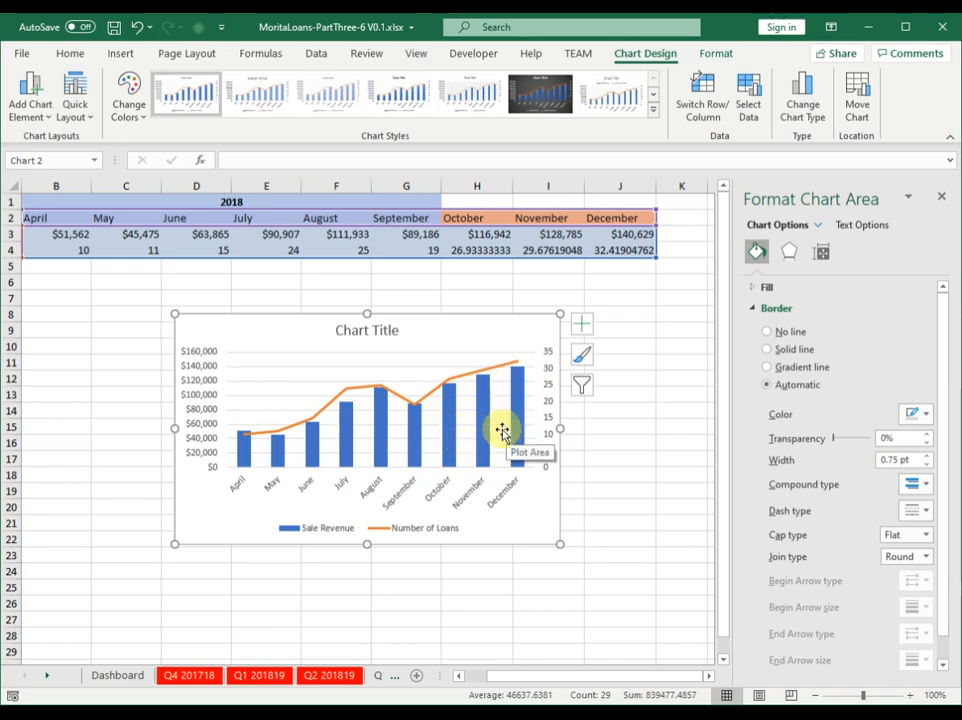
pyautogui.click(941, 199)
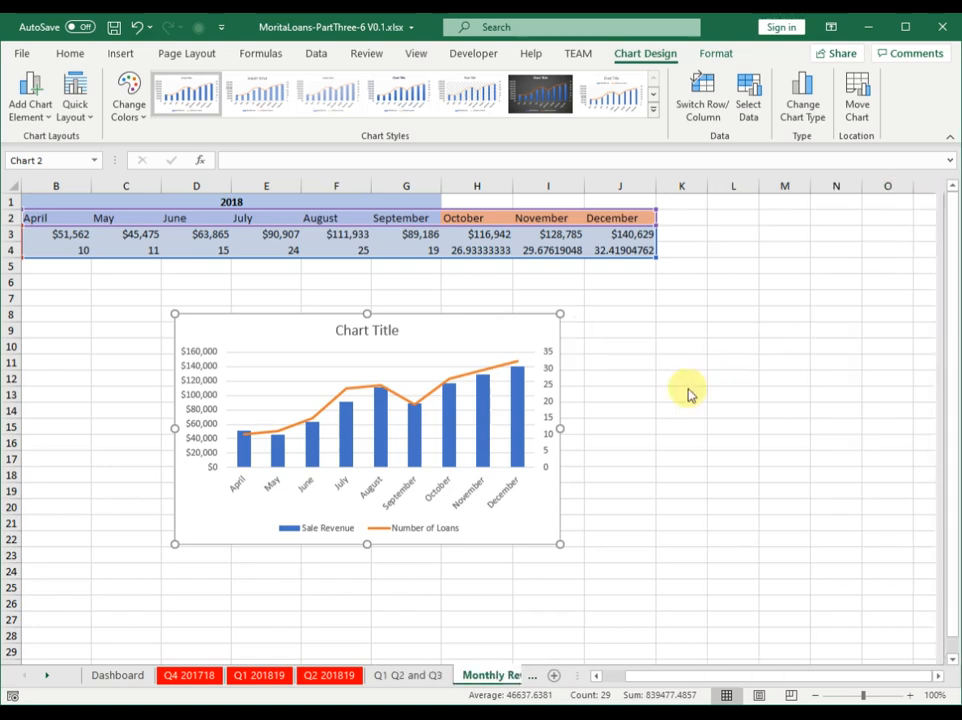
pyautogui.click(625, 429)
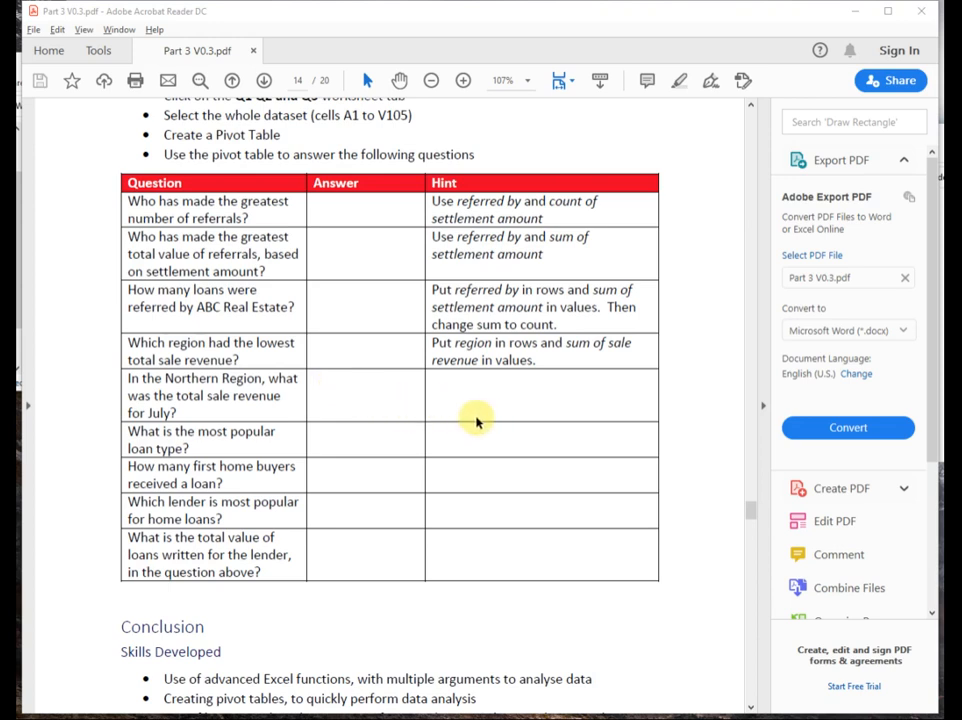
# - Switch to the Part 3 V0.3 PDF in Acrobat Reader and review the Revision Activities on VLookUp and the PMT function
pyautogui.scroll(-6, 476, 421)
pyautogui.scroll(-7, 476, 421)
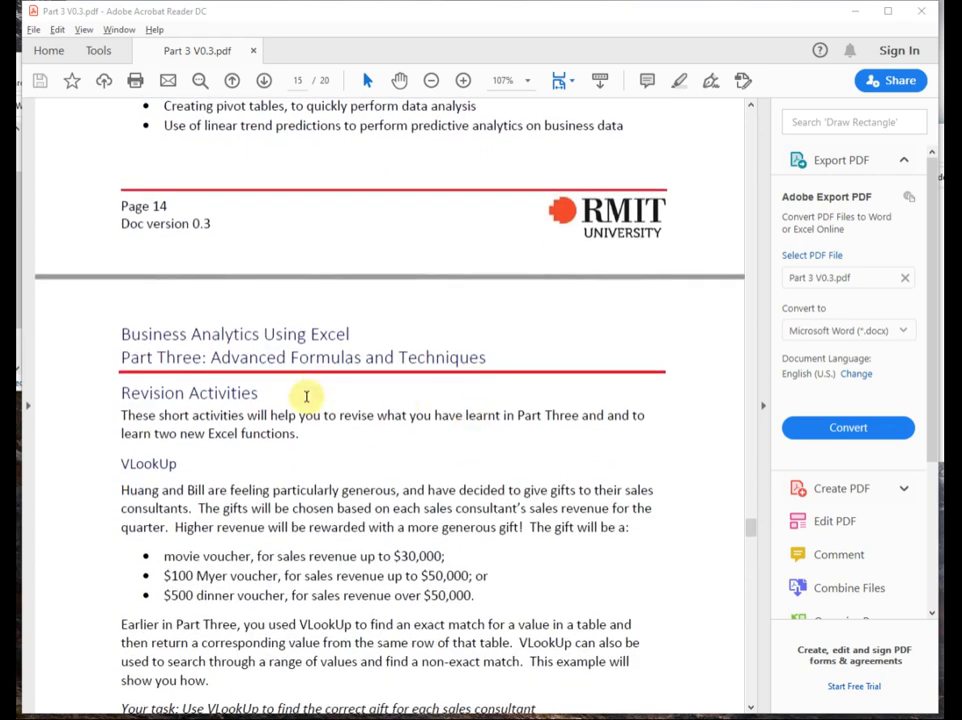
pyautogui.scroll(-2, 404, 428)
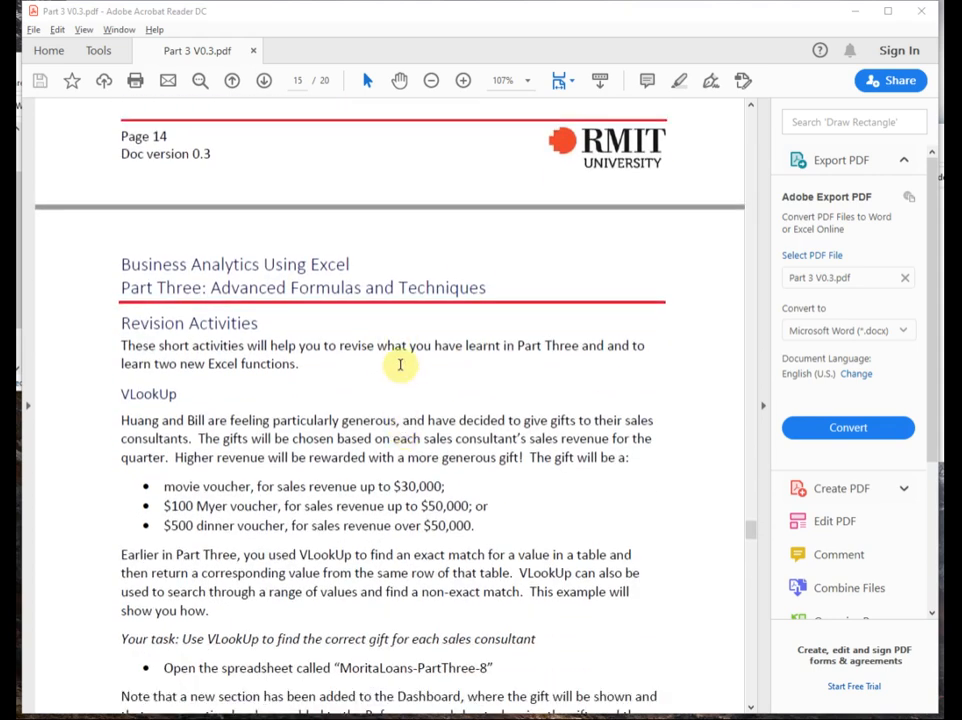
pyautogui.moveTo(258, 324); pyautogui.dragTo(157, 333)
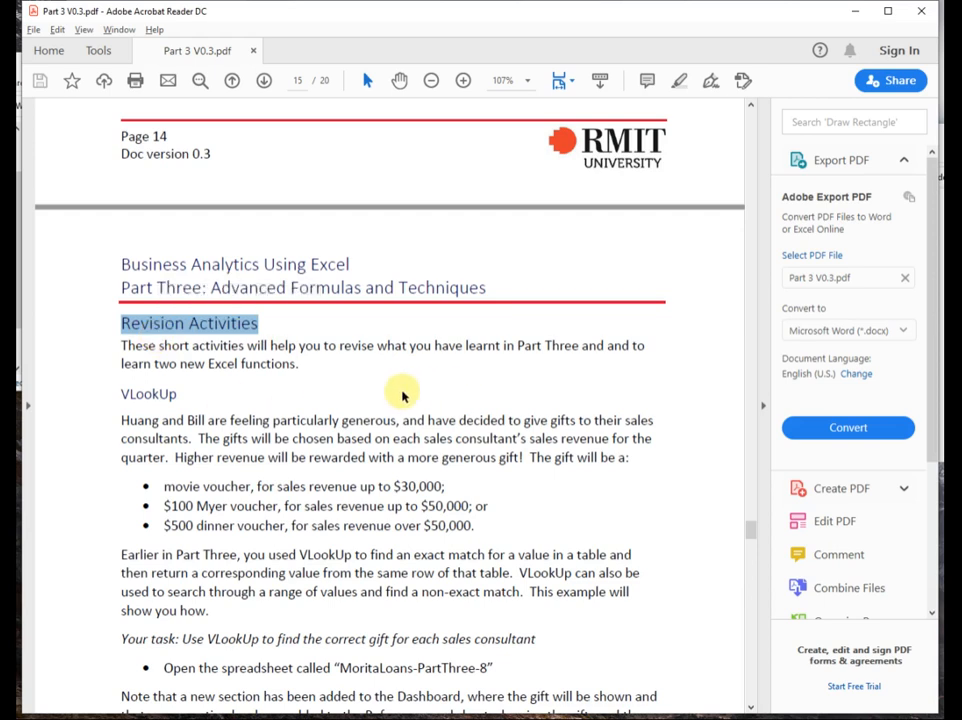
pyautogui.scroll(-10, 401, 396)
pyautogui.scroll(-10, 401, 396)
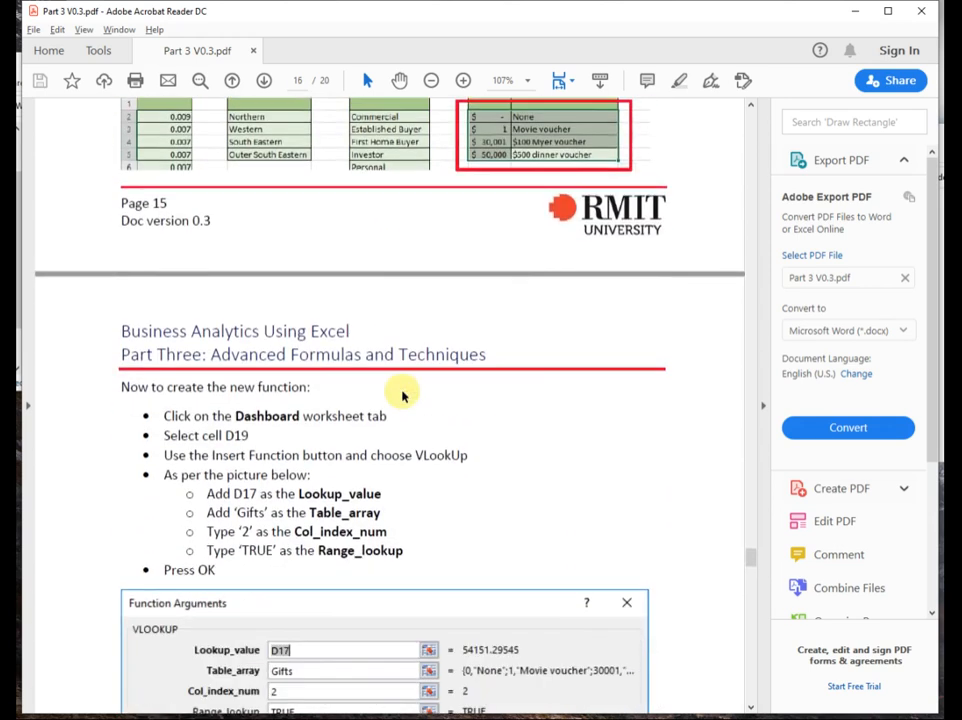
pyautogui.scroll(-10, 401, 396)
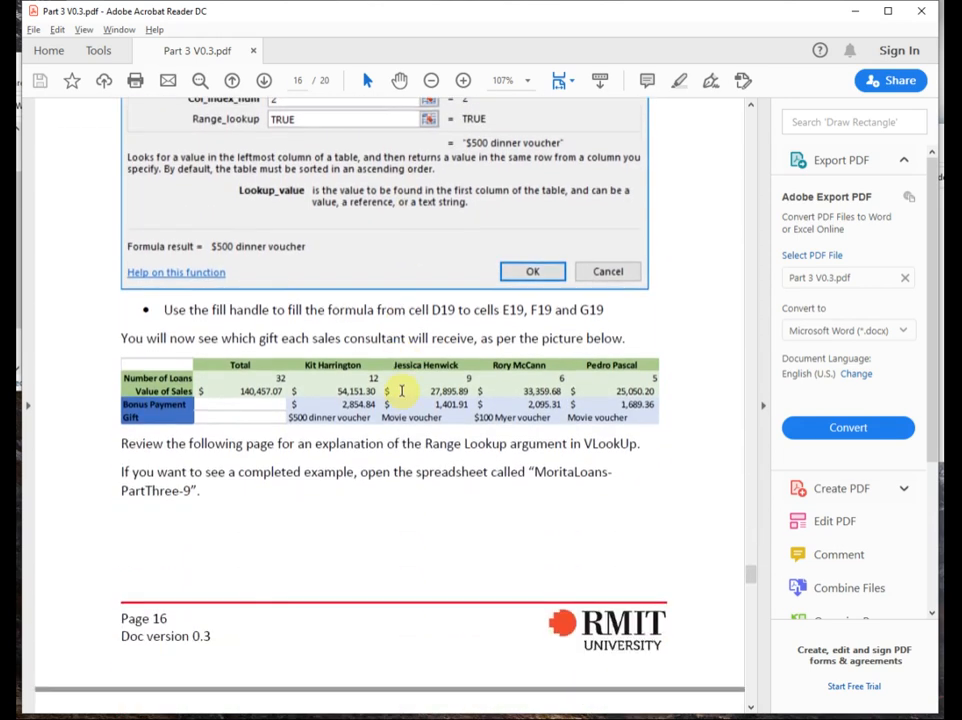
pyautogui.scroll(-10, 401, 391)
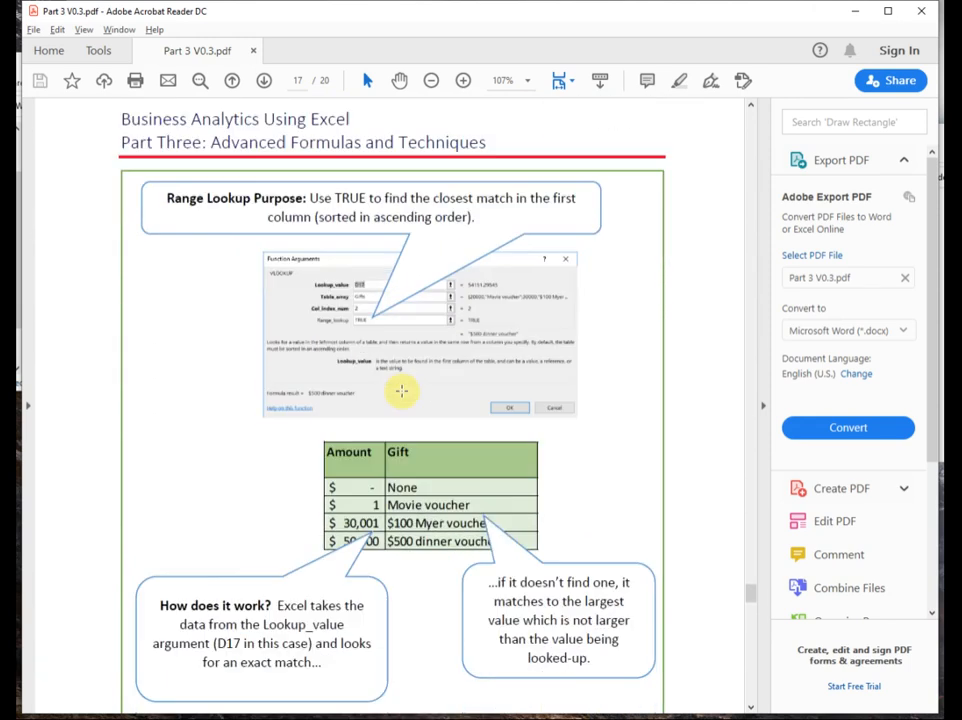
pyautogui.scroll(-10, 401, 391)
pyautogui.scroll(-10, 401, 394)
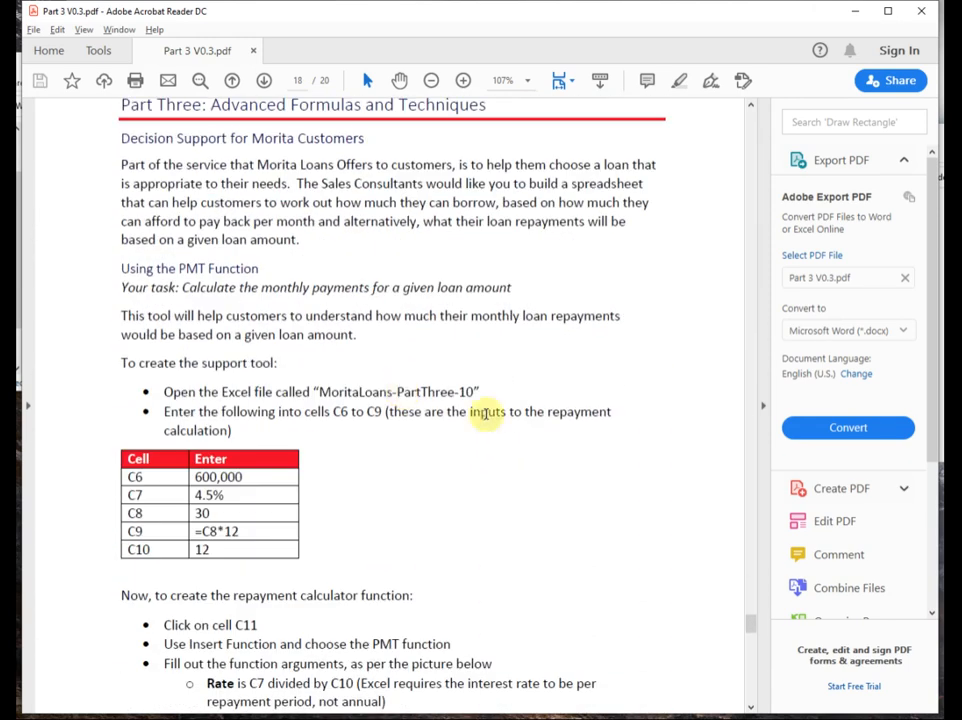
pyautogui.moveTo(752, 621); pyautogui.dragTo(758, 510)
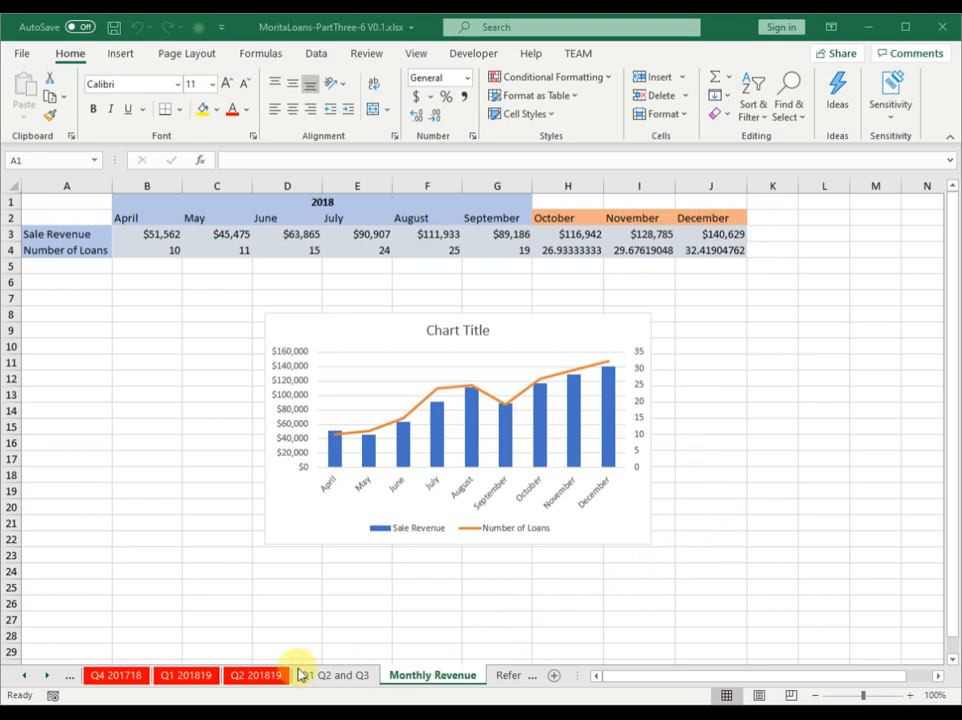
# - On the Q2 201819 sheet, examine the blank-looking cells in the Referred By column for hidden content
pyautogui.click(258, 676)
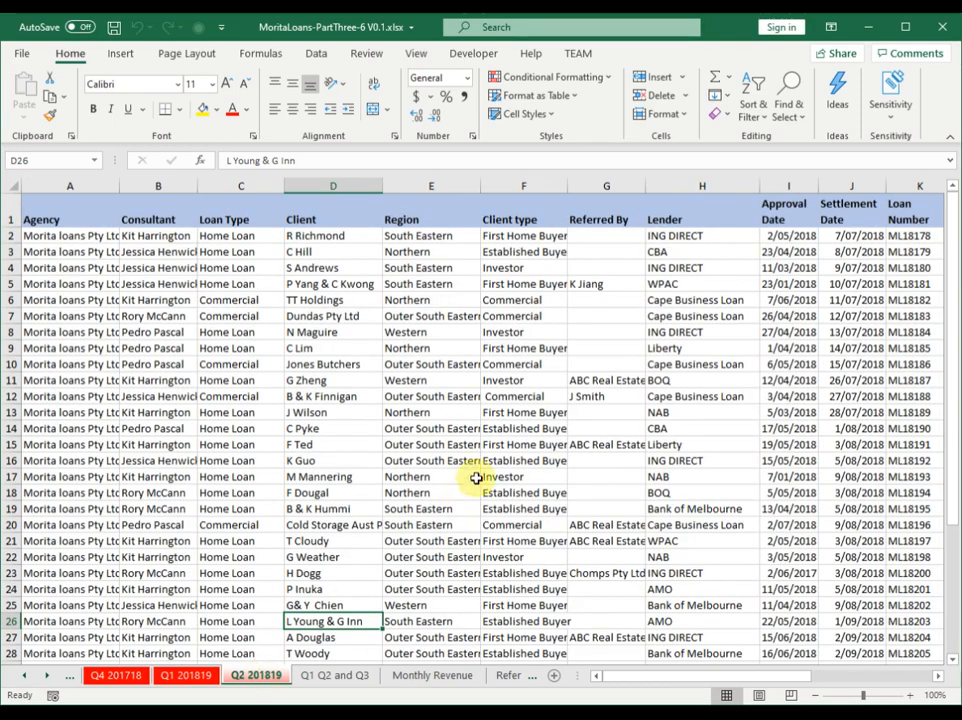
pyautogui.click(621, 239)
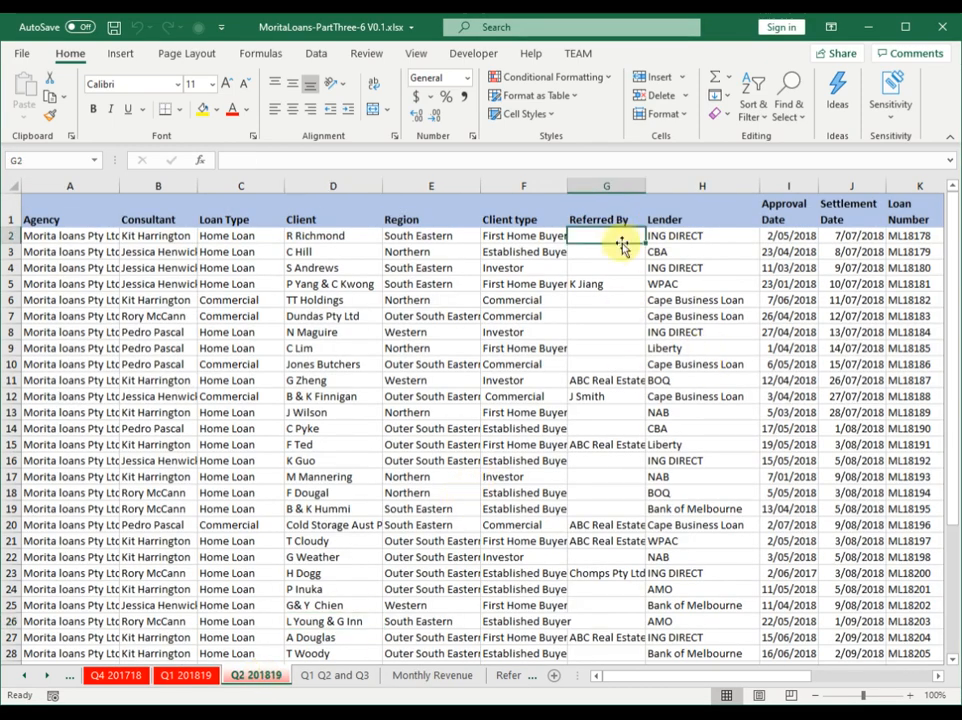
pyautogui.press('Down')
pyautogui.press('Down')
pyautogui.press('Down')
pyautogui.press('Down')
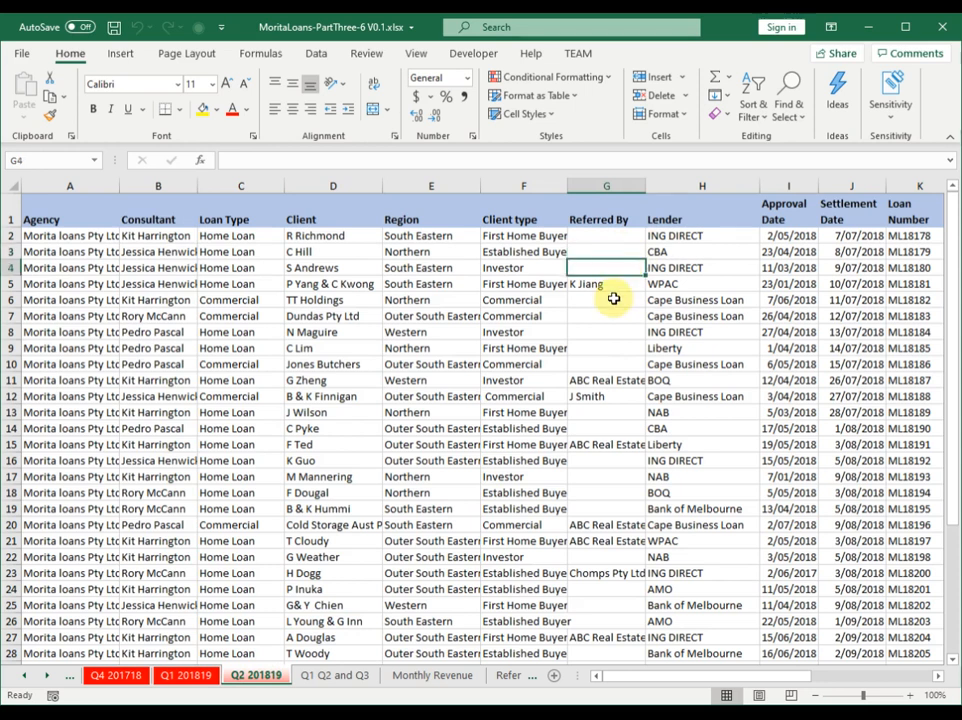
pyautogui.press('Down')
pyautogui.press('Down')
pyautogui.press('Down')
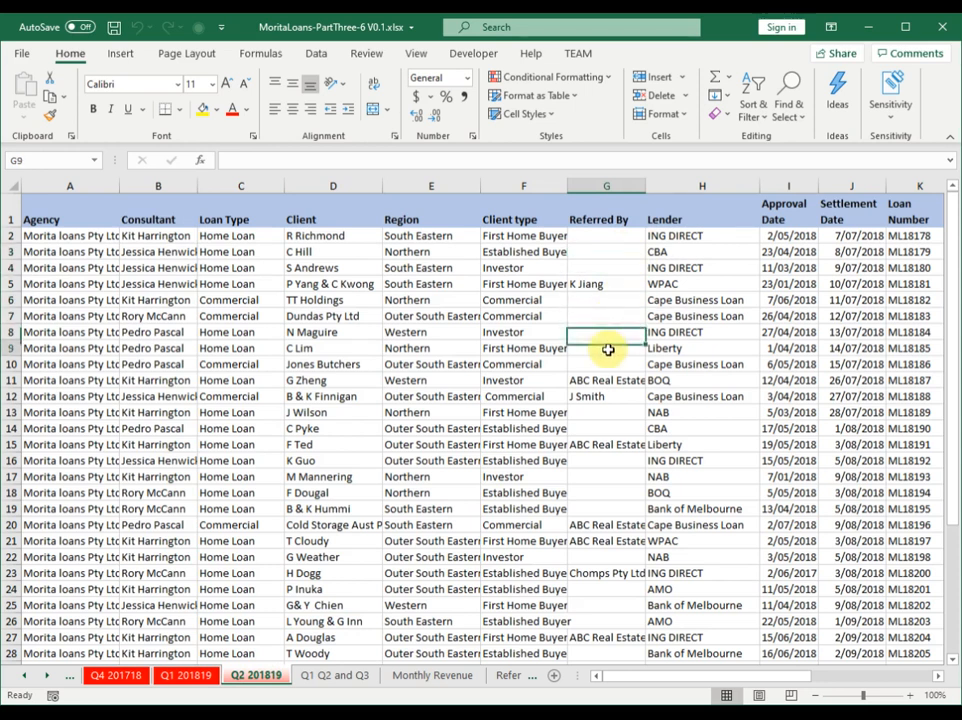
pyautogui.click(613, 238)
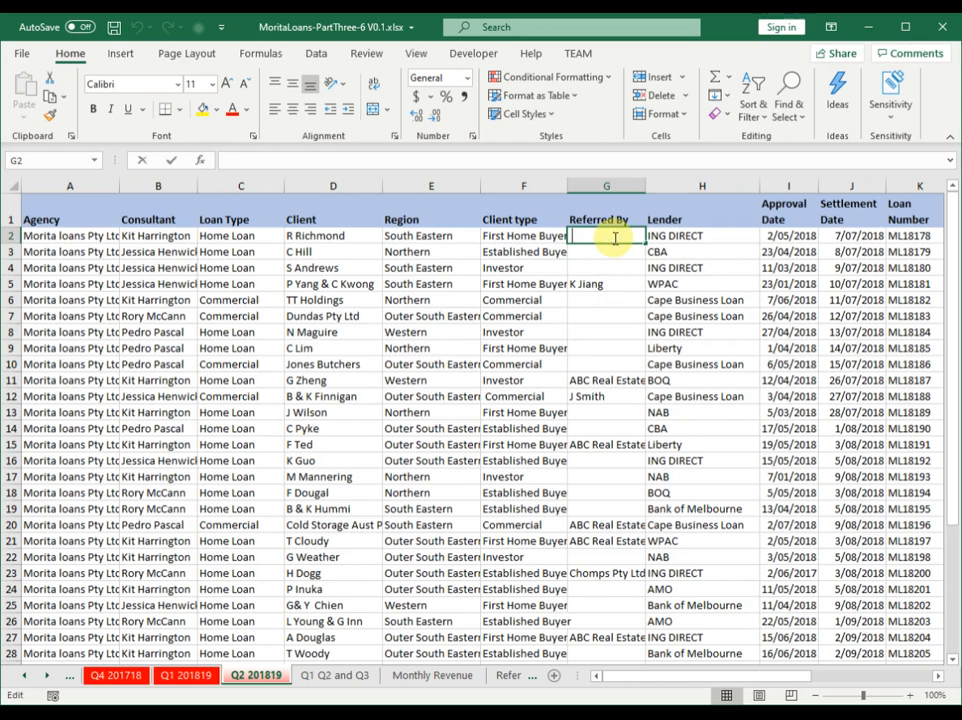
pyautogui.click(300, 157)
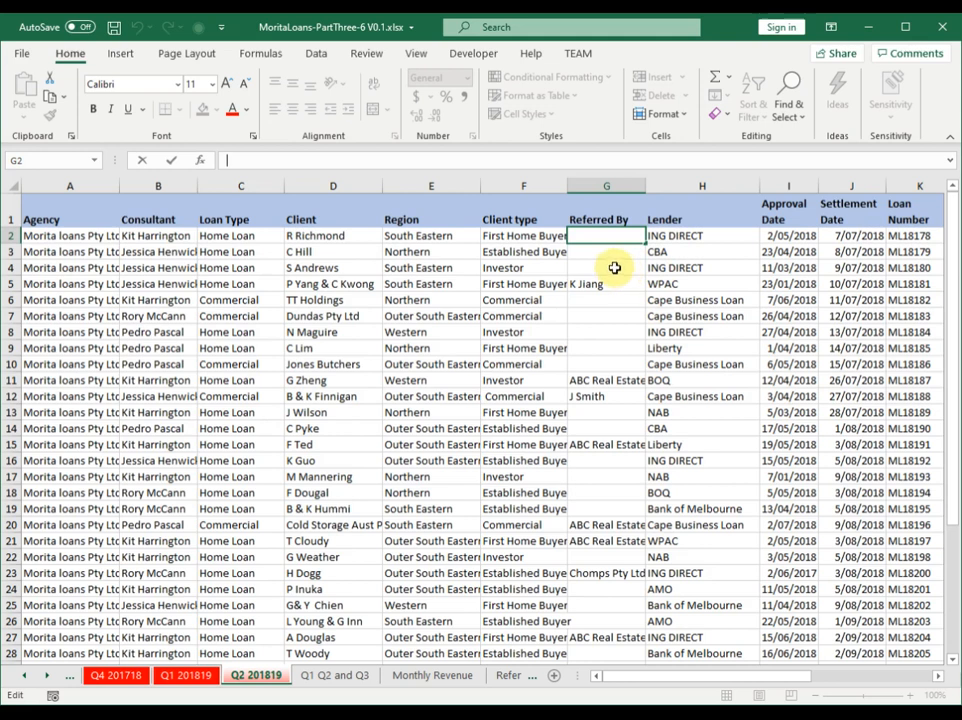
pyautogui.press('Escape')
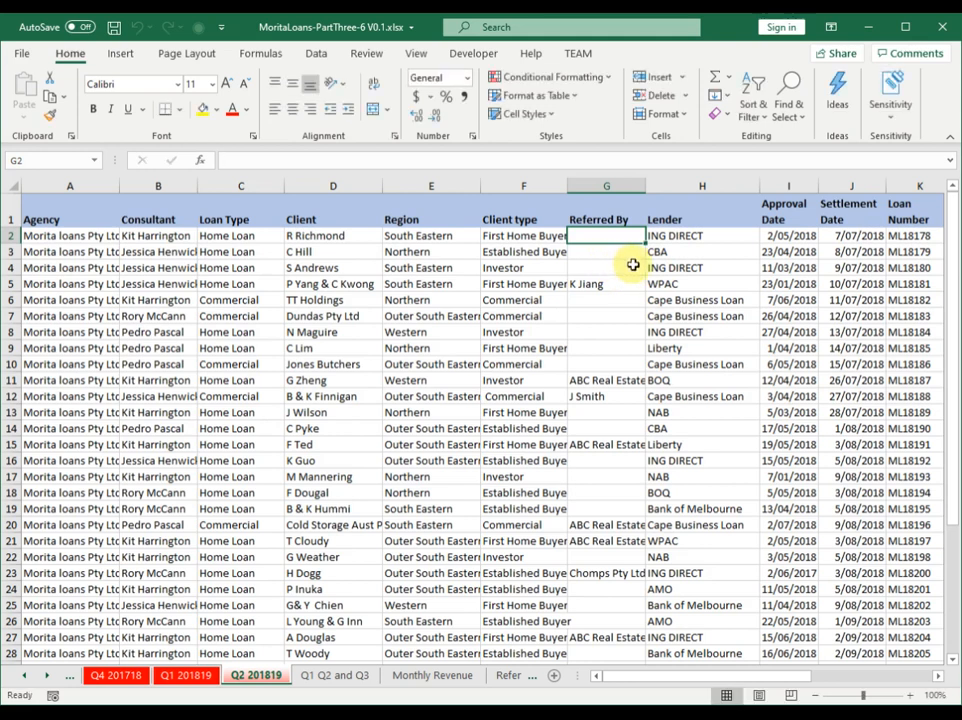
# - Clear the contents of all blank-looking Referred By cells between G2 and G32, leaving the filled referrers out, and save the workbook
pyautogui.moveTo(612, 234); pyautogui.dragTo(600, 364)
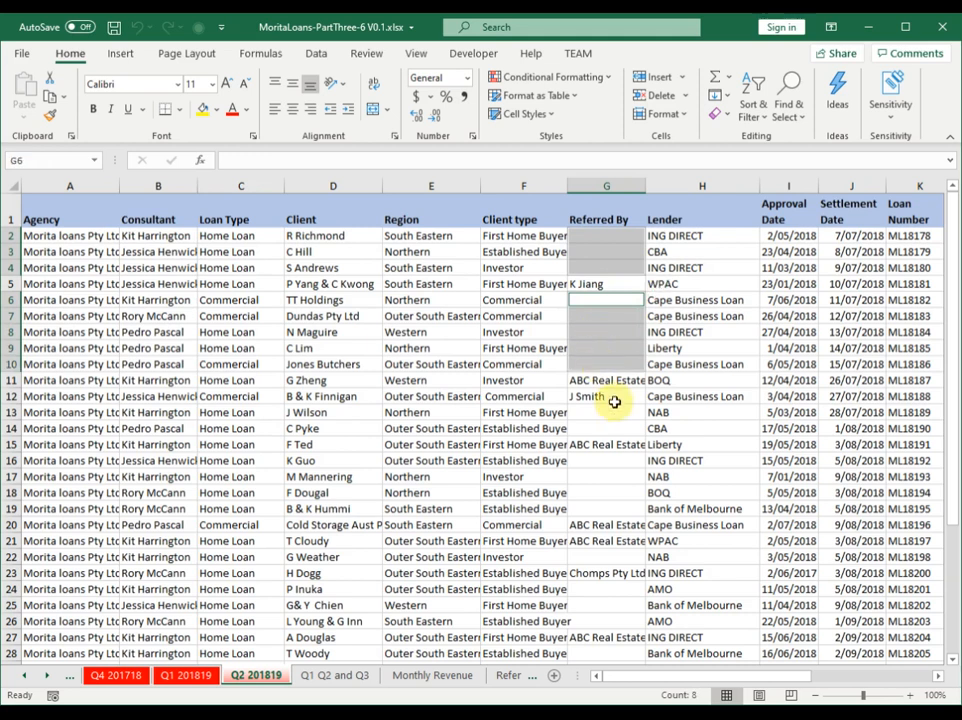
pyautogui.keyDown('ctrl'); pyautogui.moveTo(610, 410); pyautogui.dragTo(609, 430); pyautogui.keyUp('ctrl')
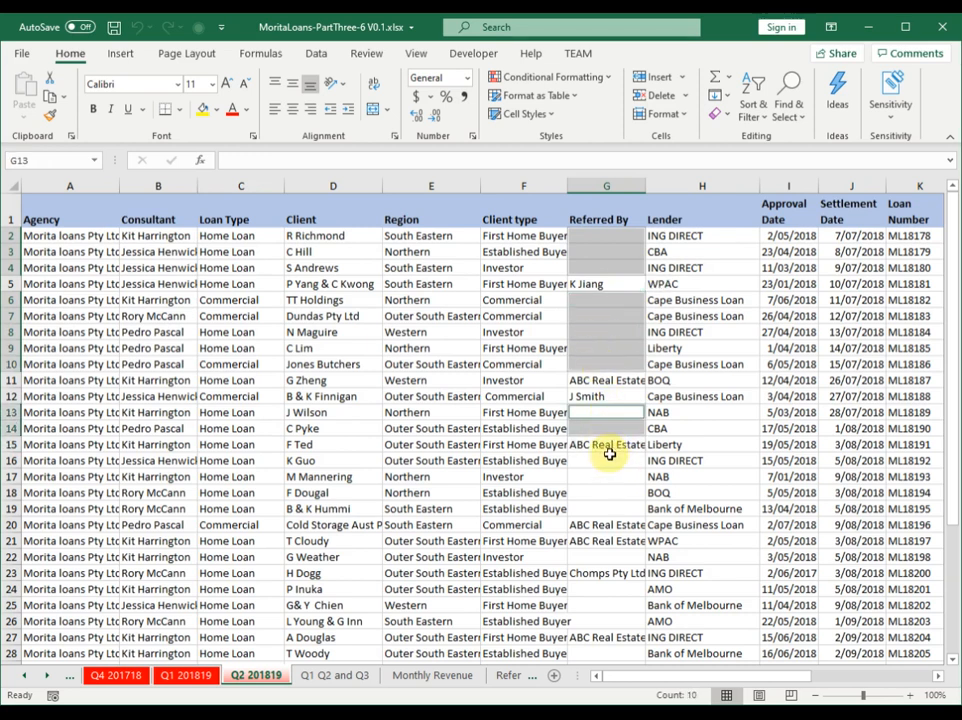
pyautogui.keyDown('ctrl'); pyautogui.moveTo(619, 460); pyautogui.dragTo(621, 510); pyautogui.keyUp('ctrl')
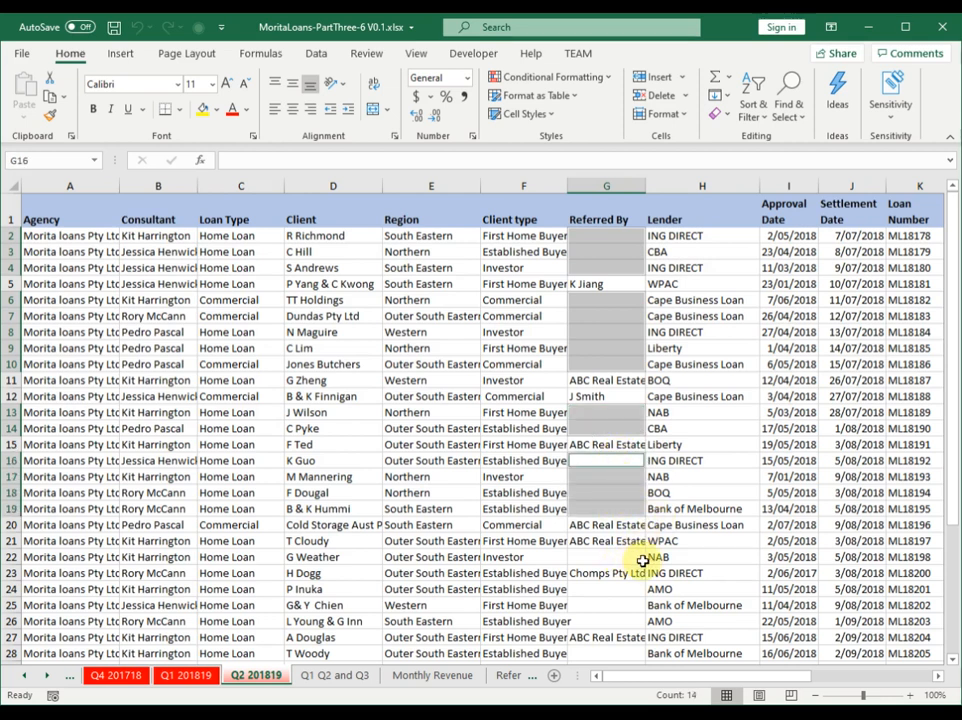
pyautogui.keyDown('ctrl'); pyautogui.click(606, 557); pyautogui.keyUp('ctrl')
pyautogui.scroll(-2, 719, 490)
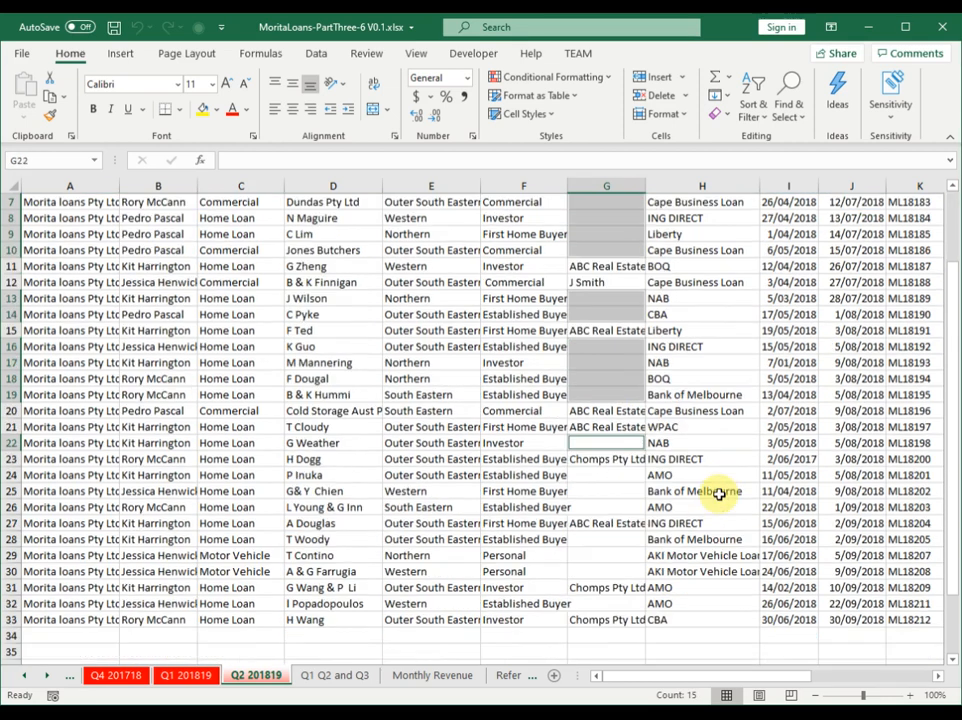
pyautogui.keyDown('ctrl'); pyautogui.moveTo(618, 472); pyautogui.dragTo(608, 518); pyautogui.keyUp('ctrl')
pyautogui.scroll(-1, 715, 553)
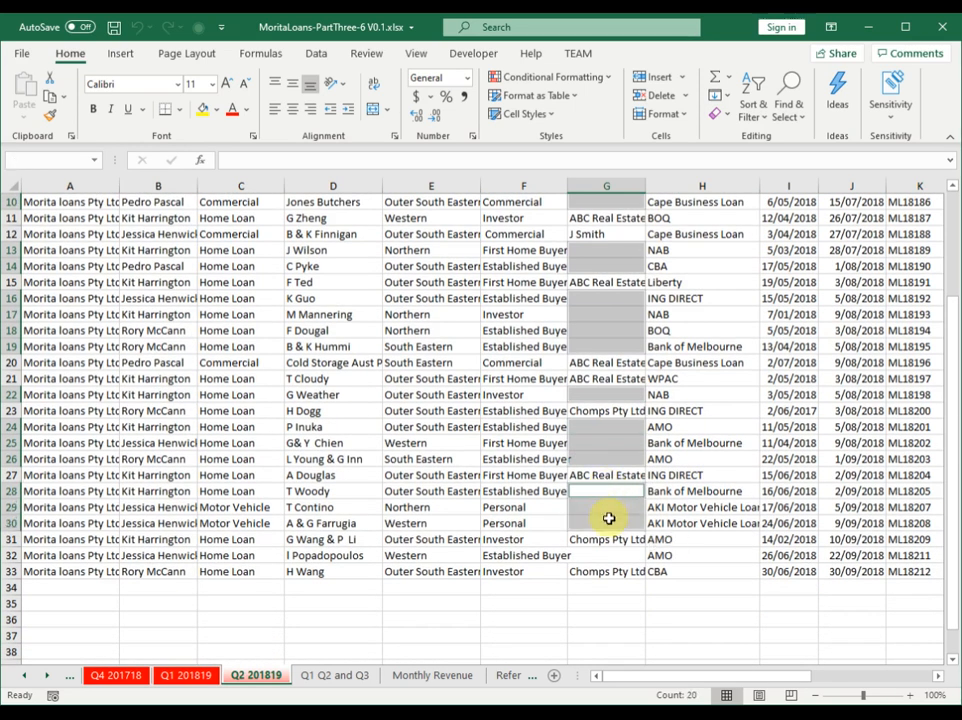
pyautogui.keyDown('ctrl'); pyautogui.click(612, 556); pyautogui.keyUp('ctrl')
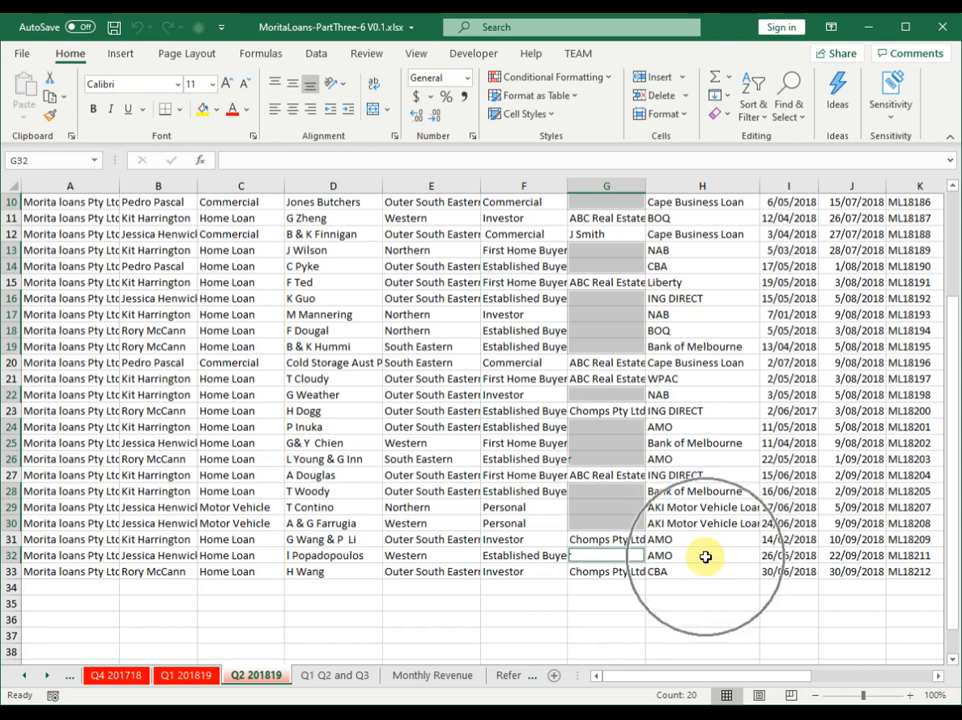
pyautogui.scroll(3, 704, 377)
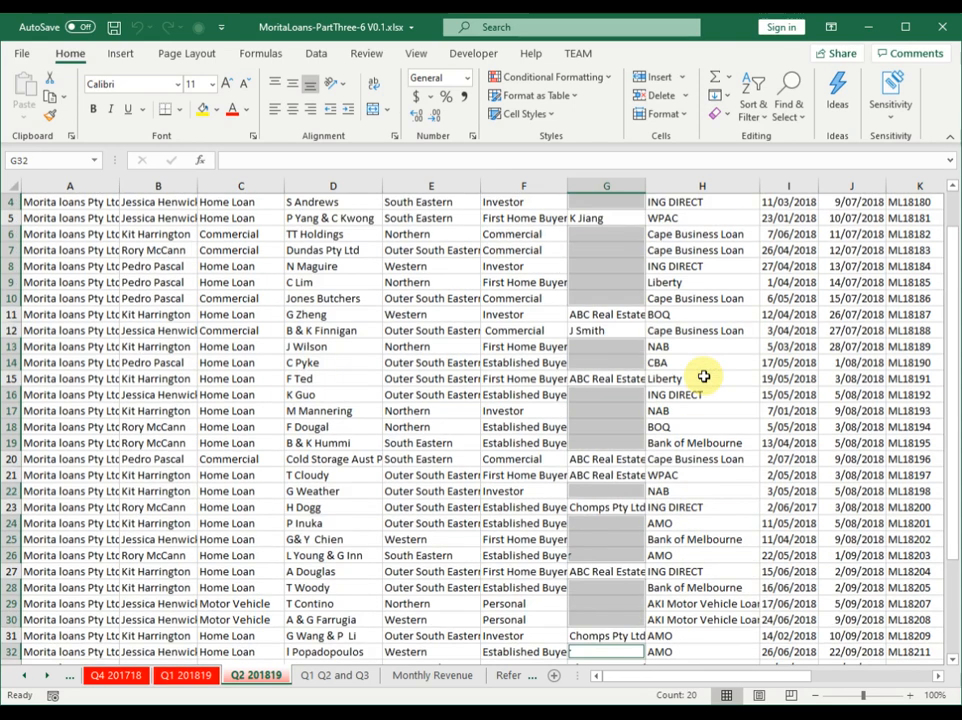
pyautogui.rightClick(612, 329)
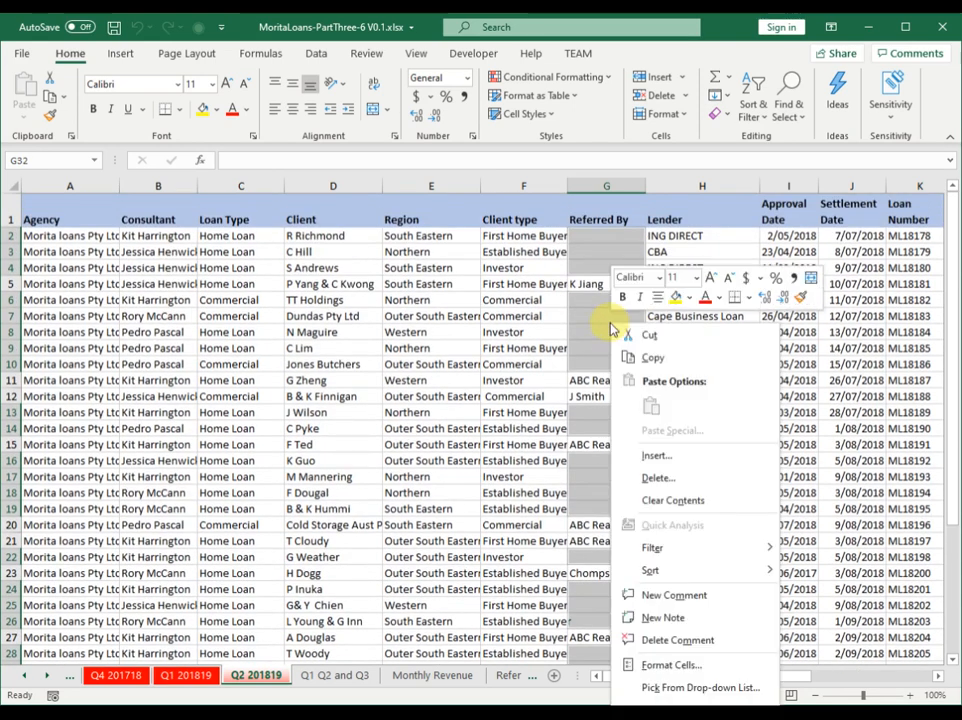
pyautogui.click(683, 503)
pyautogui.scroll(-6, 676, 496)
pyautogui.scroll(6, 659, 346)
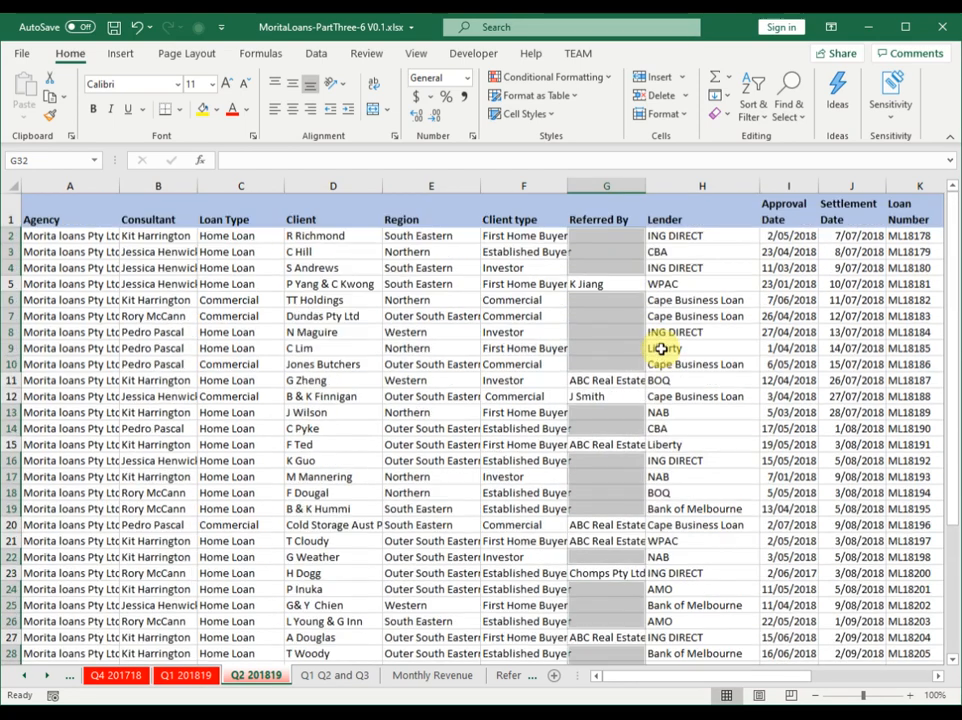
pyautogui.click(113, 30)
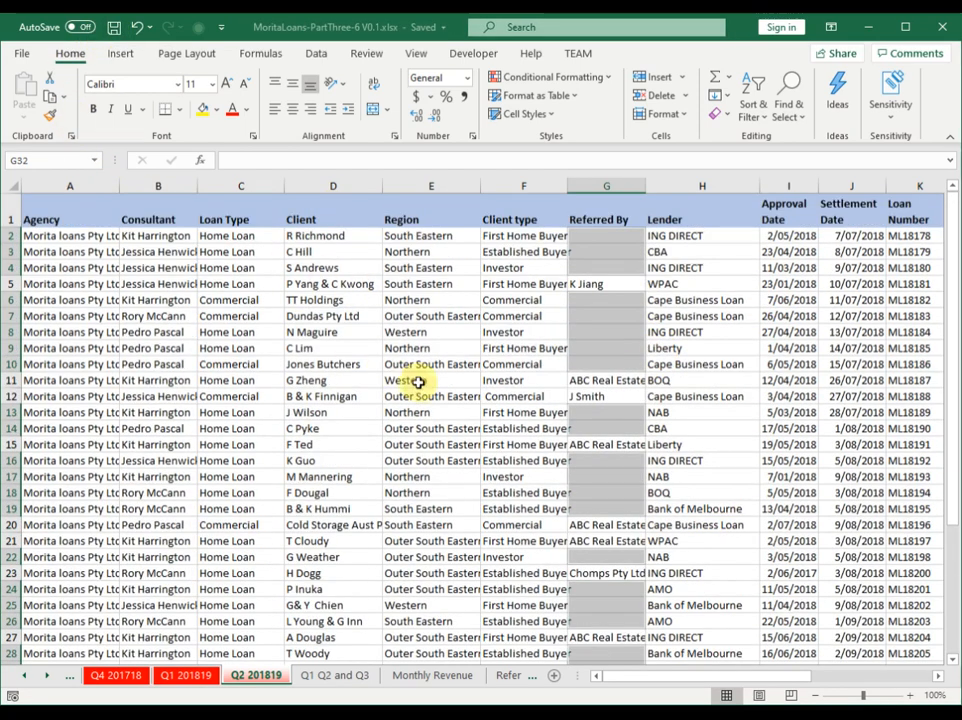
pyautogui.click(525, 442)
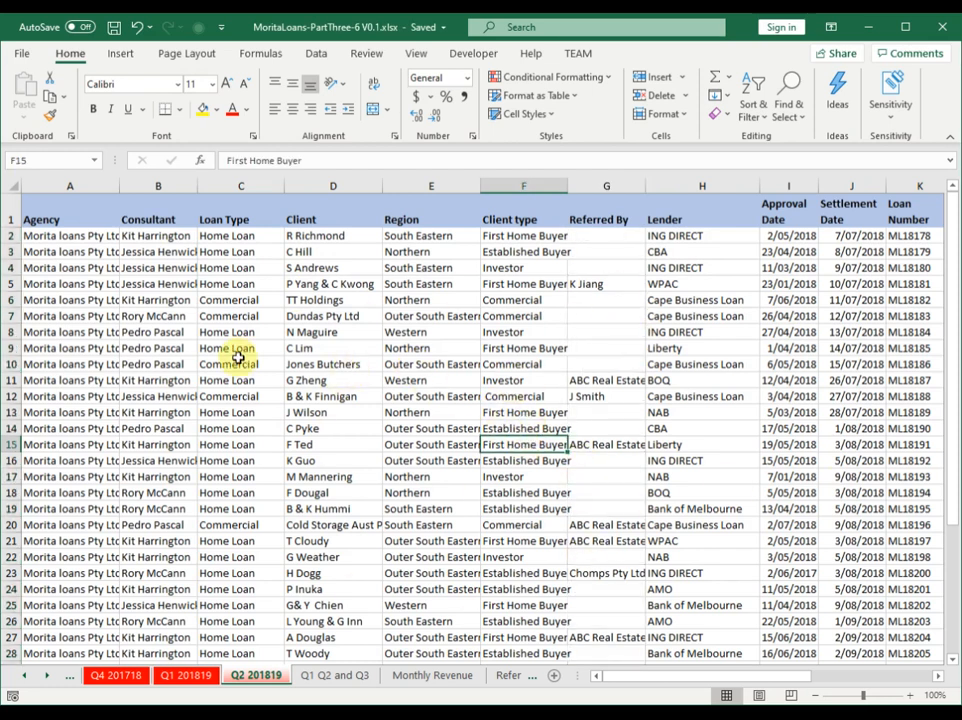
# - Create a PivotTable from range A1:V33 of the Q2 201819 sheet and place it on a new worksheet
pyautogui.moveTo(47, 212); pyautogui.dragTo(853, 634)
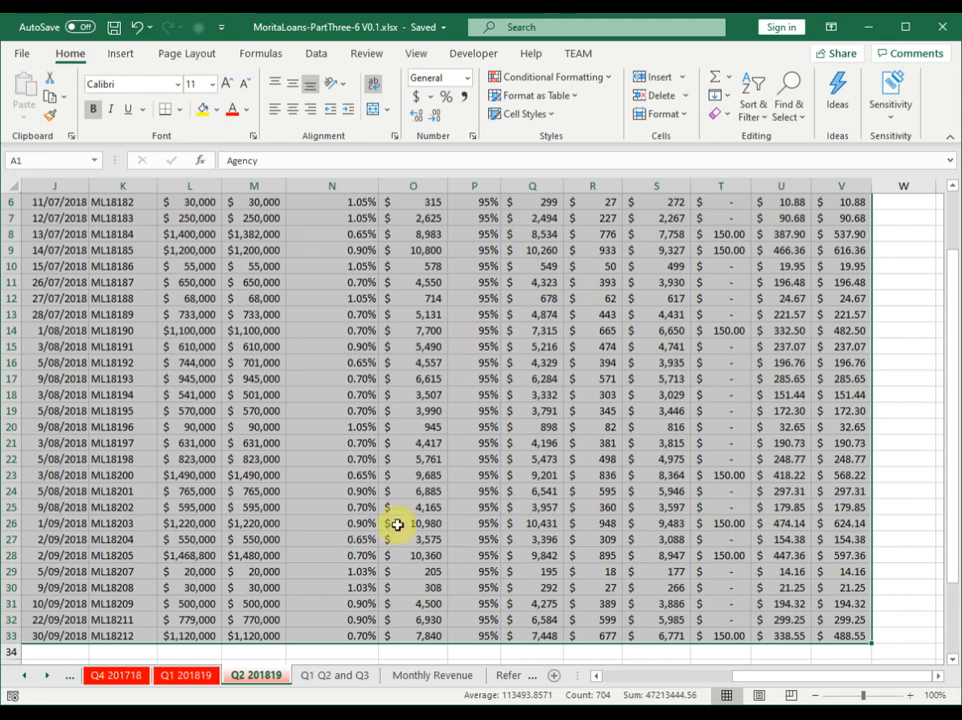
pyautogui.click(116, 55)
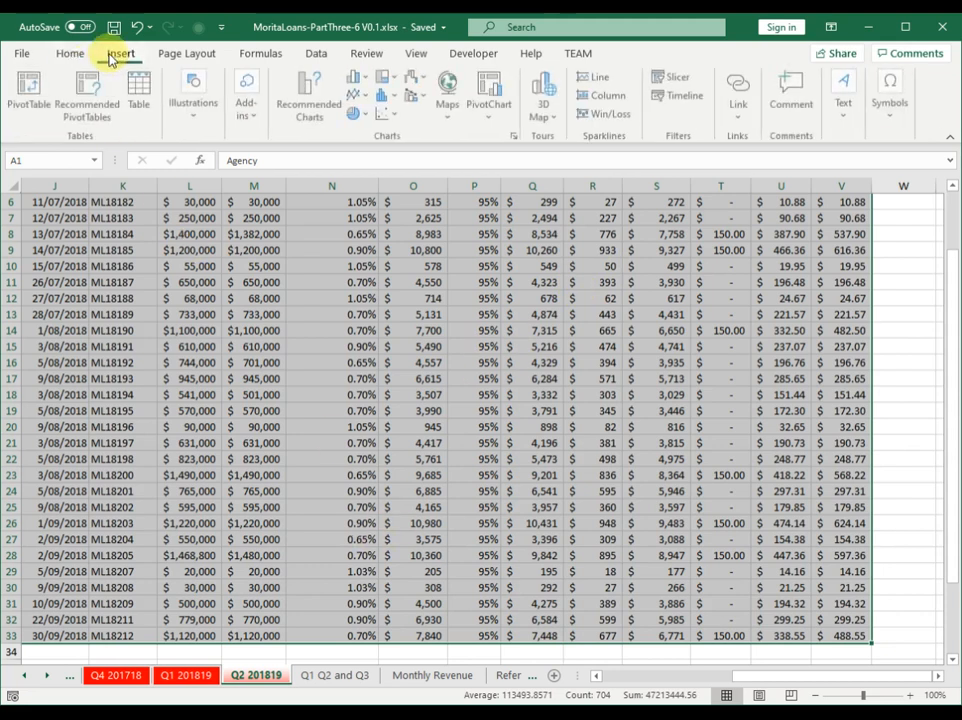
pyautogui.click(28, 88)
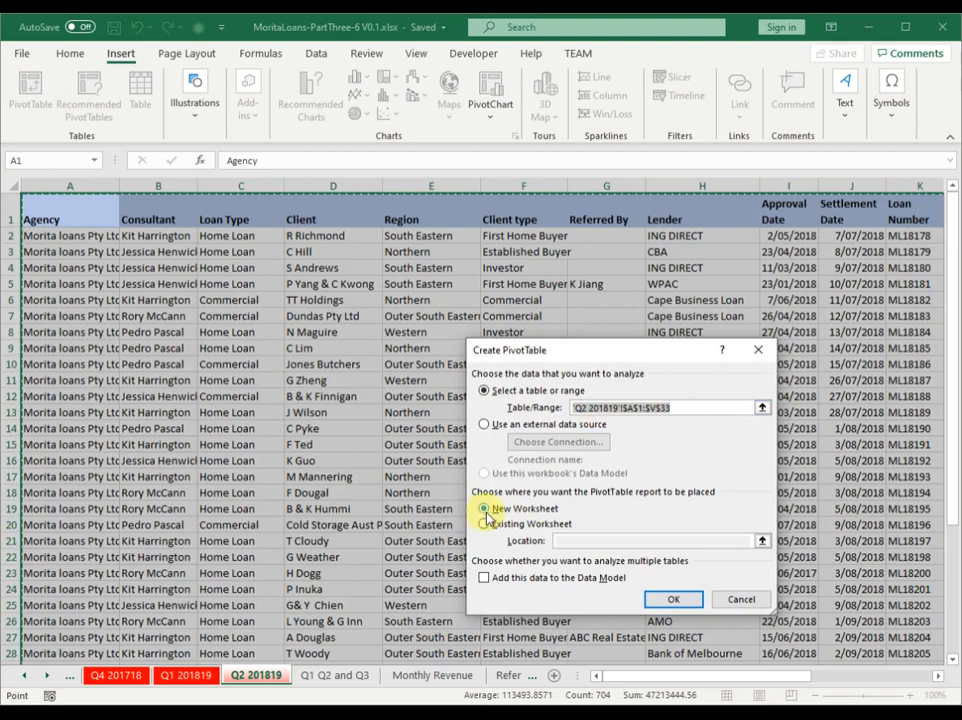
pyautogui.click(664, 598)
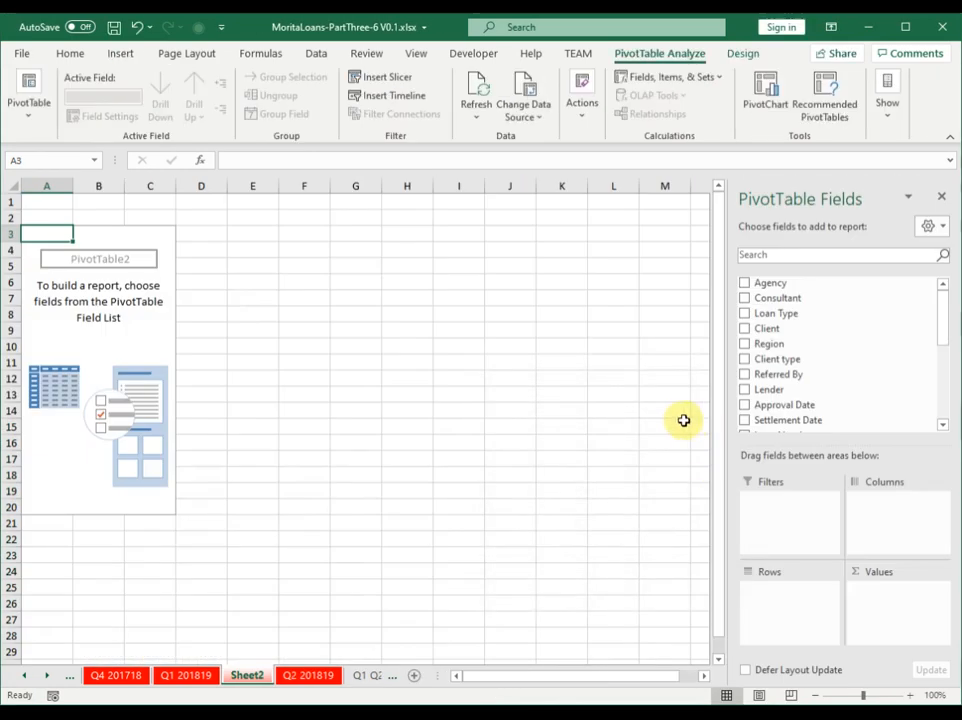
# - Rename the new PivotTable worksheet as pivot-table
pyautogui.doubleClick(247, 677)
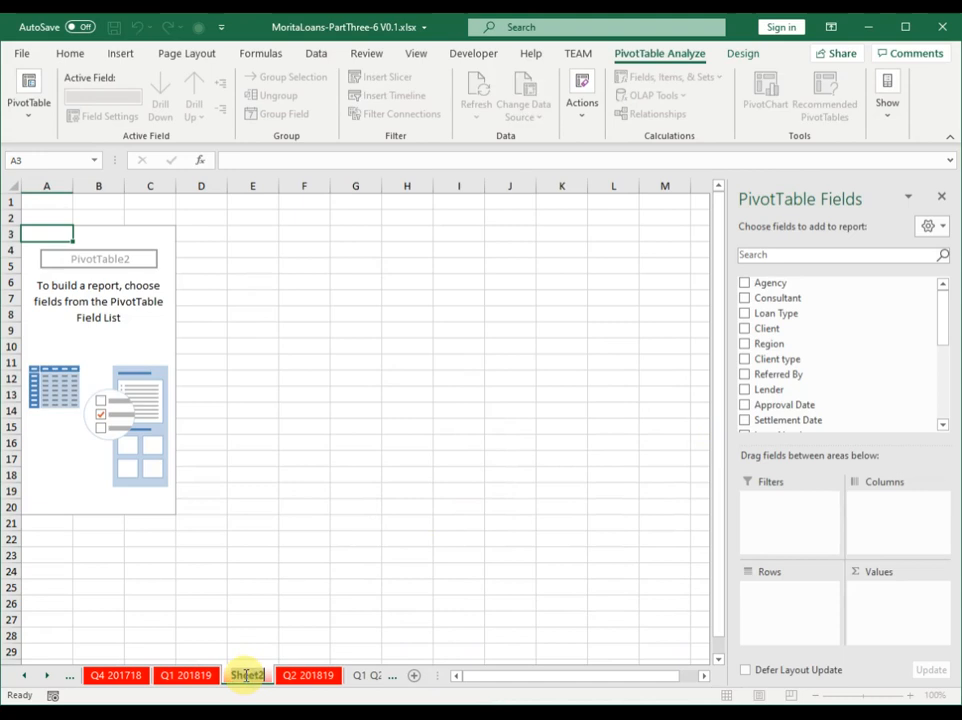
pyautogui.write('Pivot-')
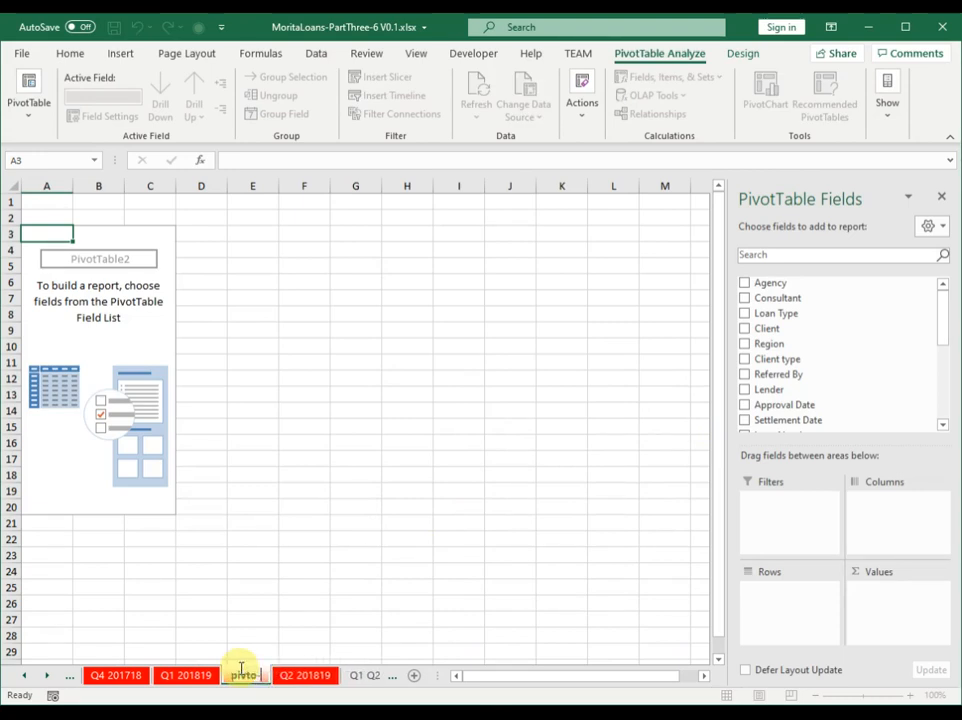
pyautogui.press('BackSpace')
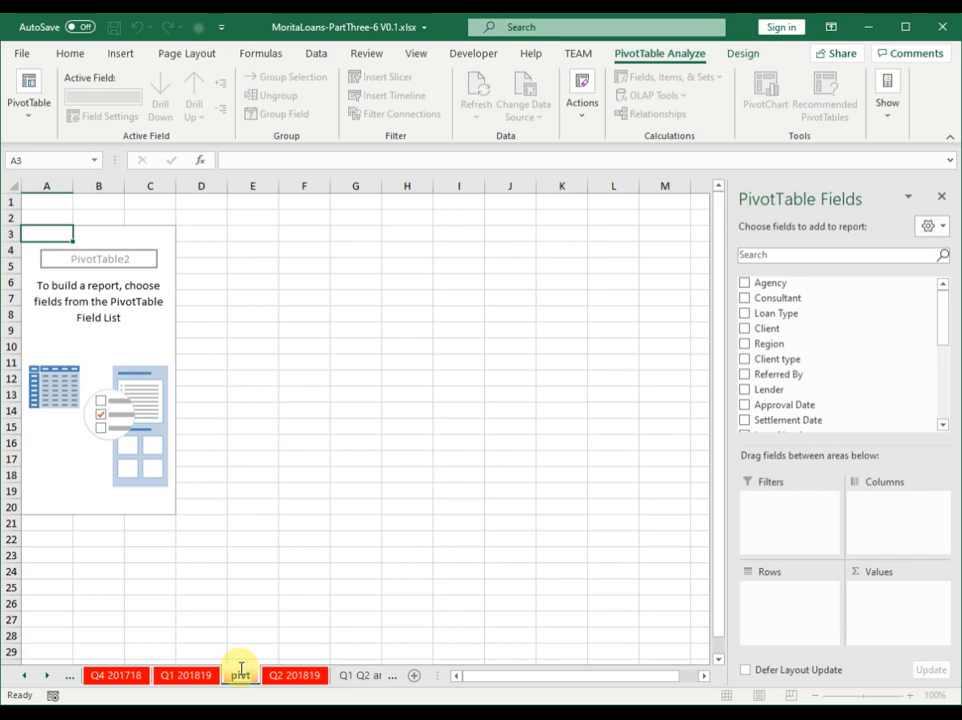
pyautogui.write('t-table')
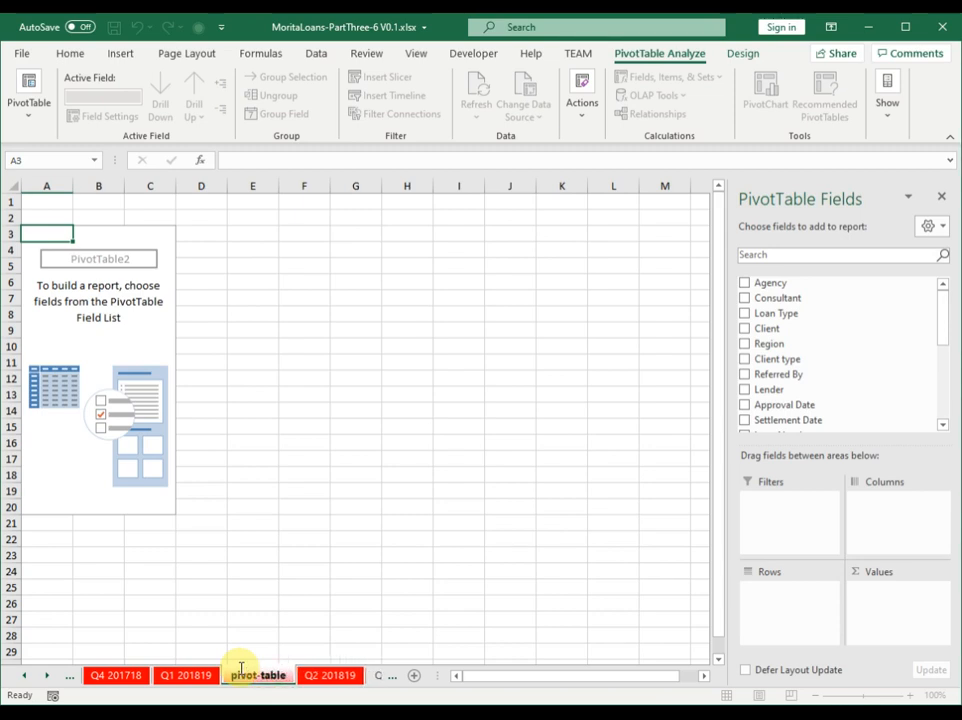
pyautogui.press('Return')
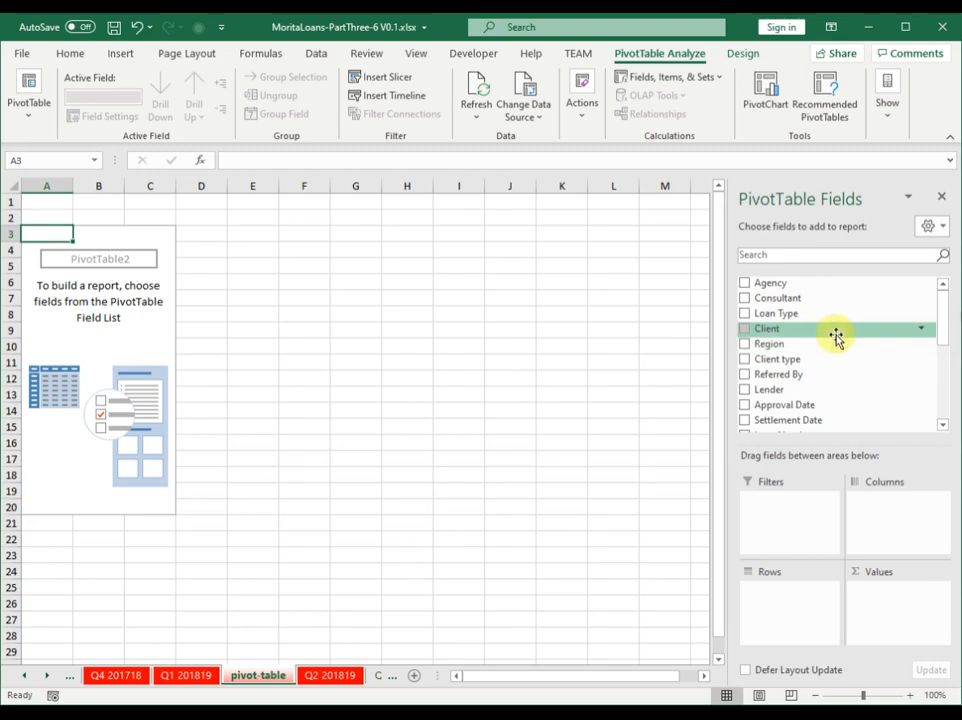
# - Add Referred By as the PivotTable's row field and Sale Revenue as its value field
pyautogui.click(745, 377)
pyautogui.scroll(-2, 848, 335)
pyautogui.scroll(-3, 848, 335)
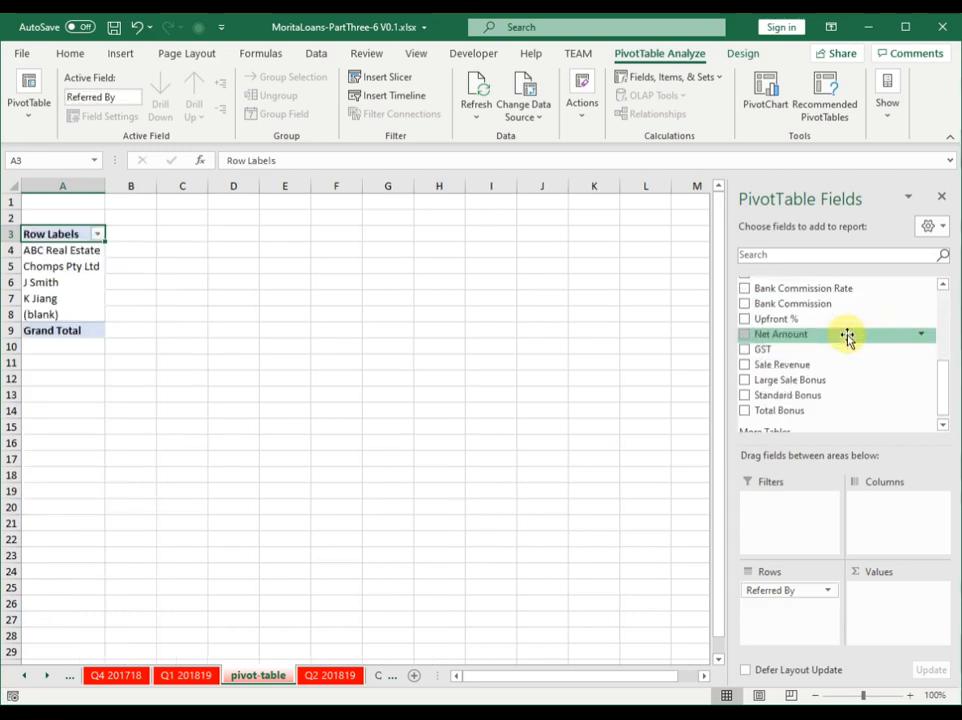
pyautogui.click(746, 360)
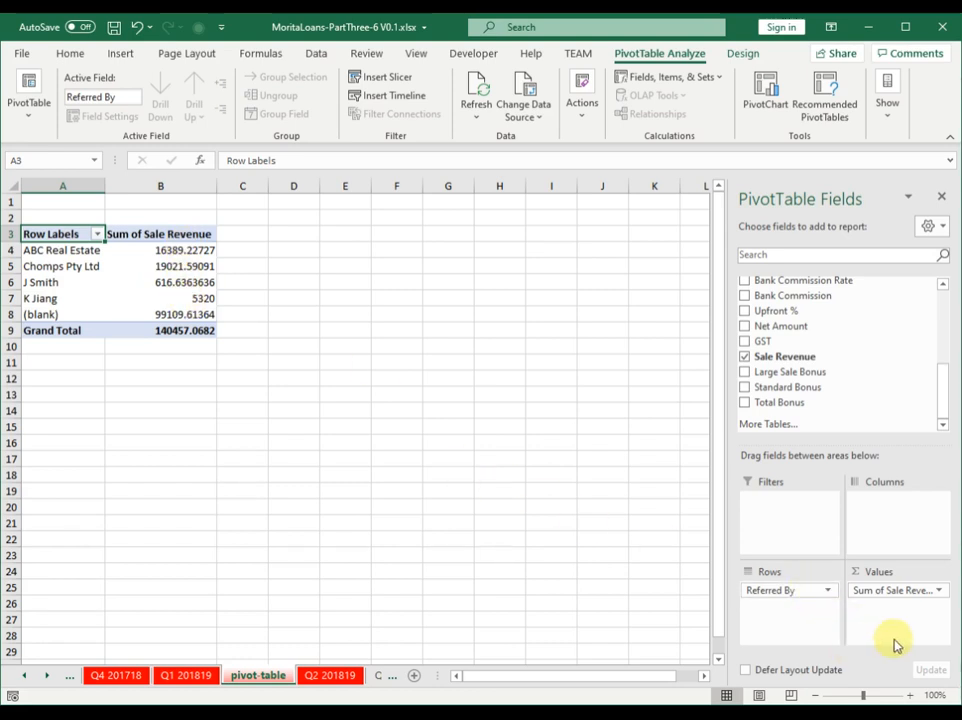
# - Change the PivotTable's Sale Revenue value field to be summarized by Count
pyautogui.click(940, 591)
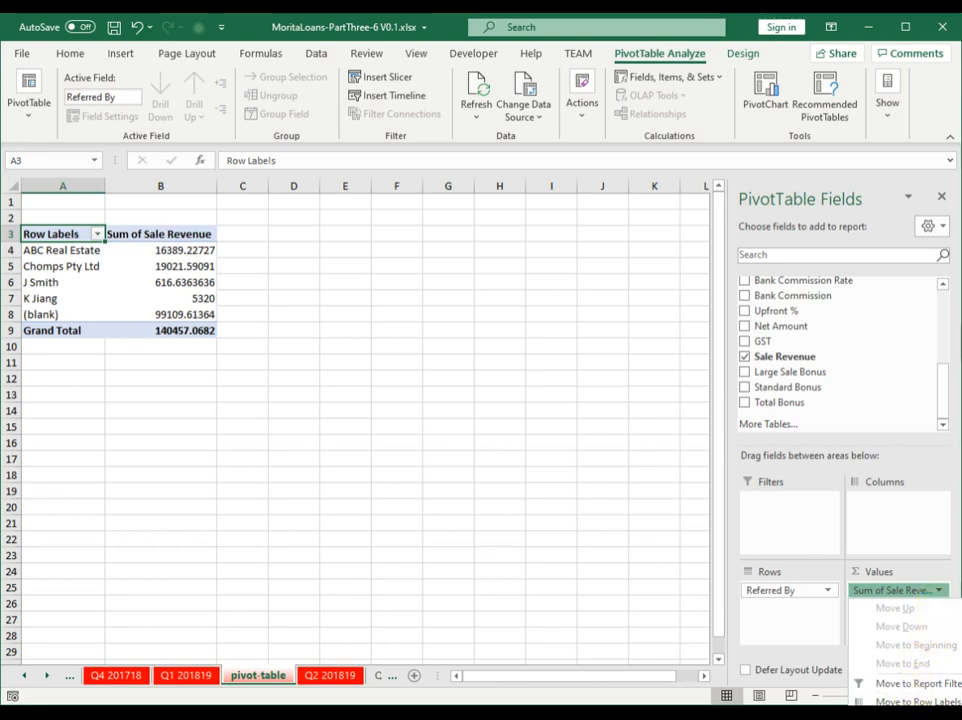
pyautogui.click(915, 718)
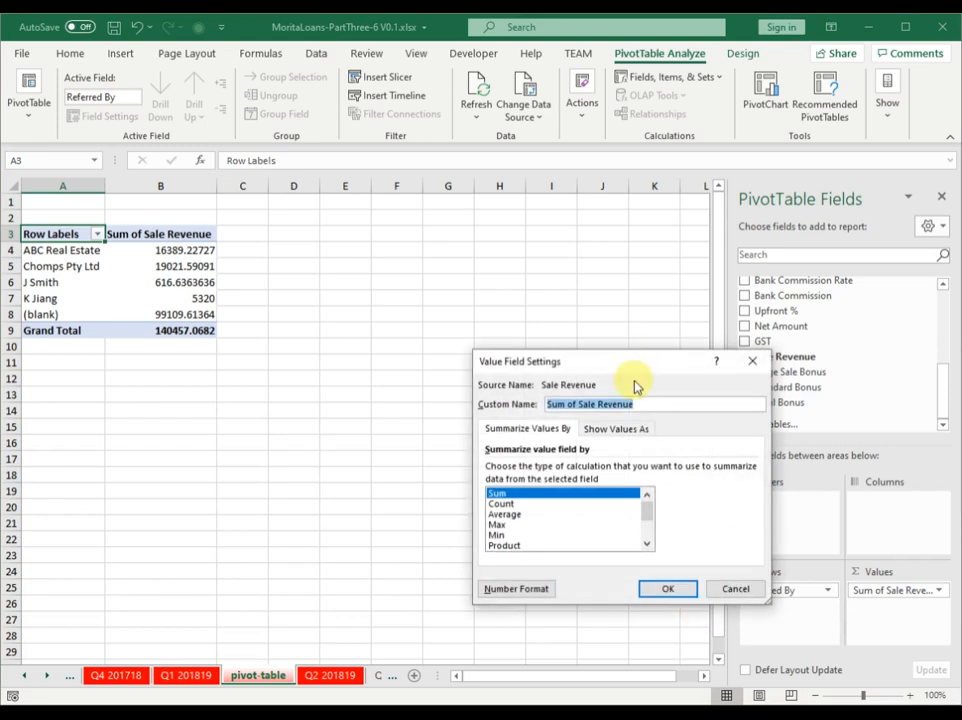
pyautogui.click(506, 505)
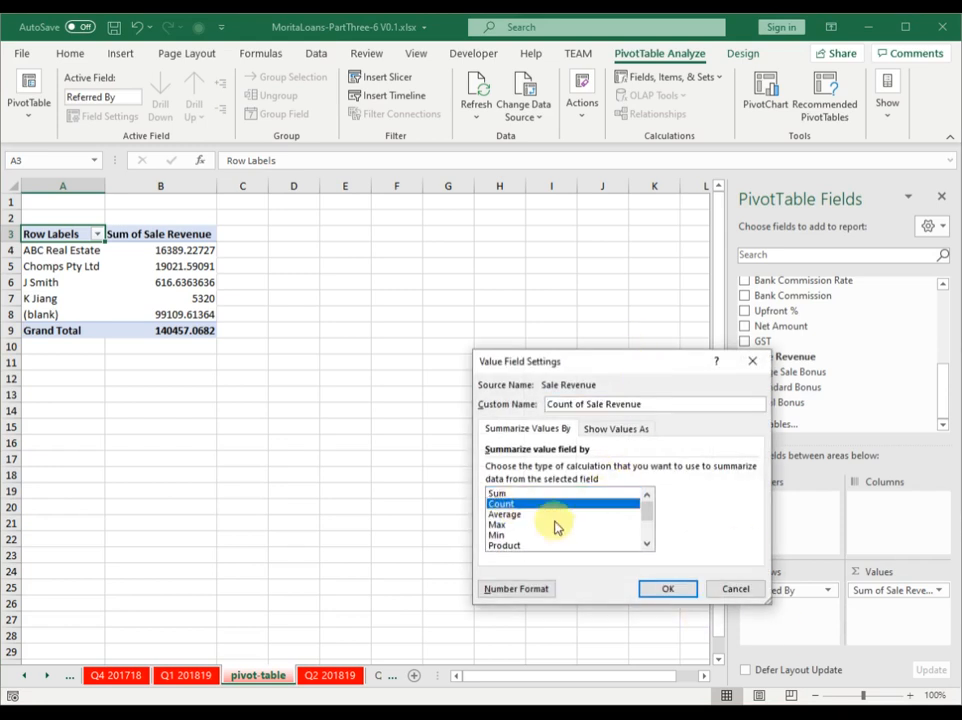
pyautogui.click(666, 587)
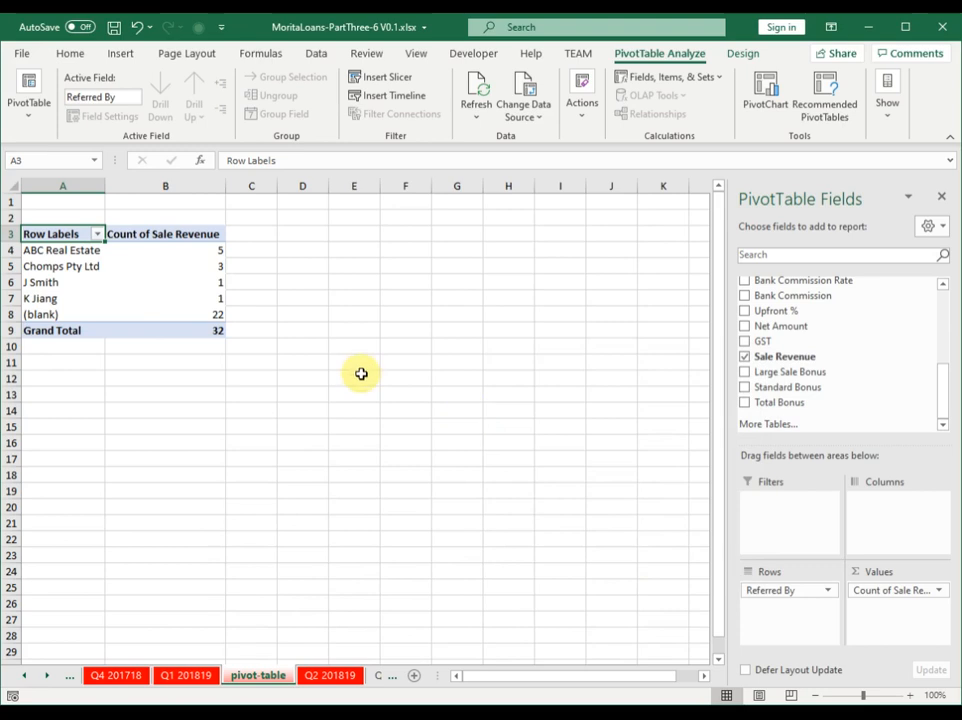
# - Sort the PivotTable's referrers by Count of Sale Revenue from largest to smallest
pyautogui.click(184, 266)
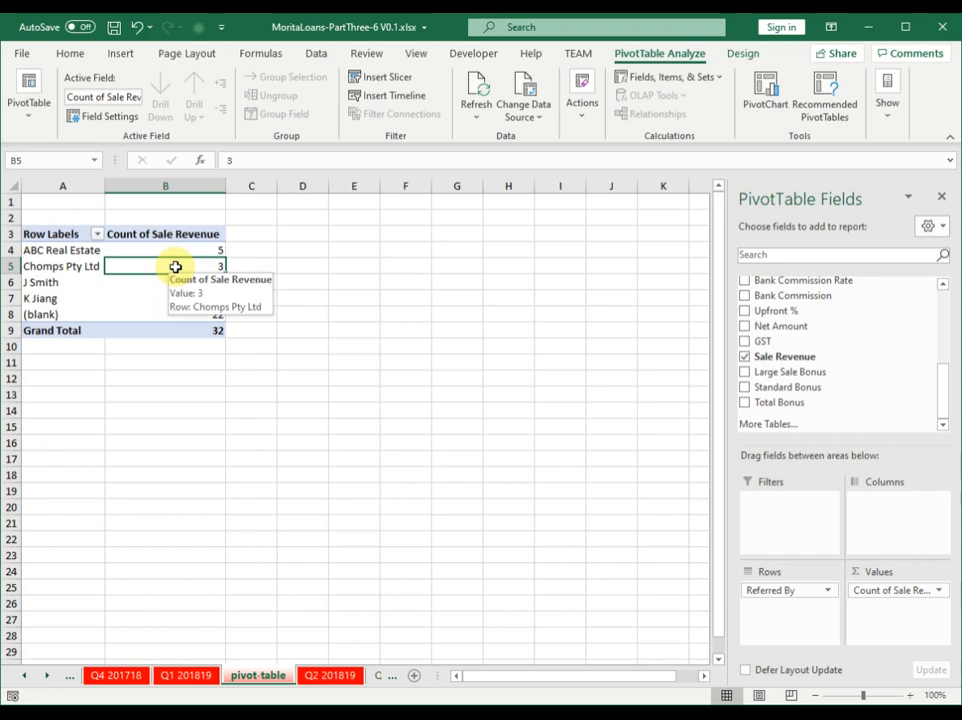
pyautogui.rightClick(175, 267)
pyautogui.moveTo(253, 373)
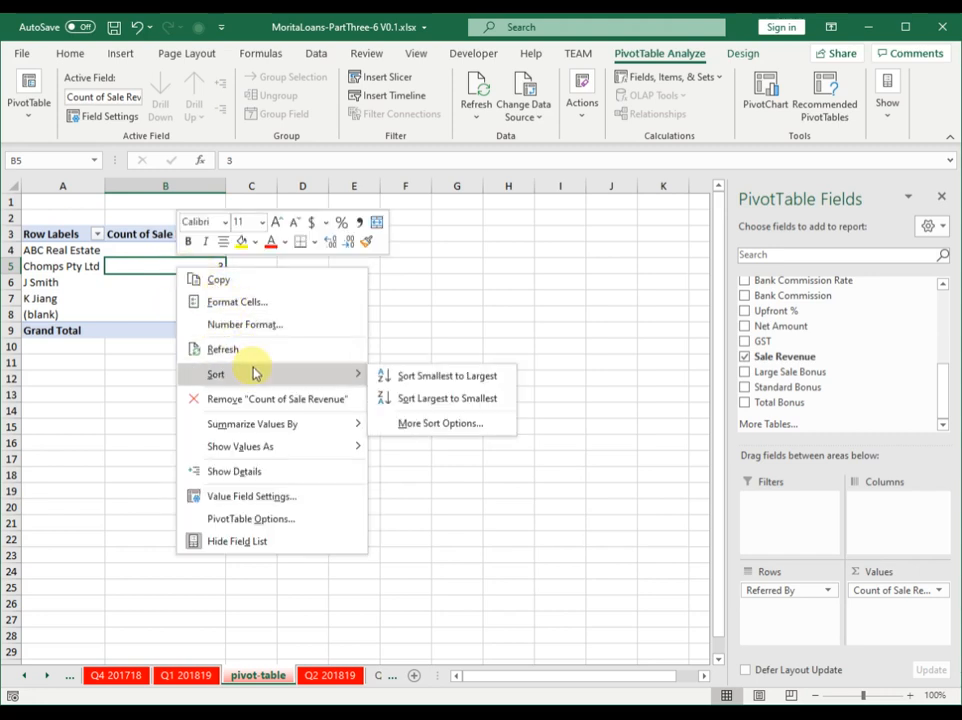
pyautogui.click(436, 400)
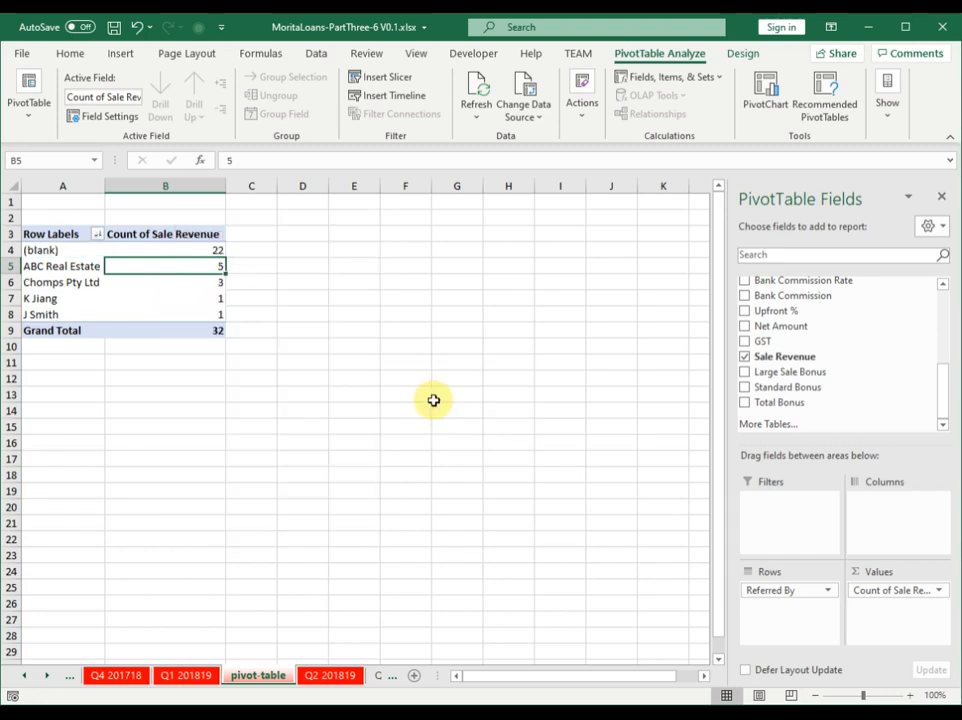
# - Examine the sale counts for the blank referrer row and the ABC Real Estate row
pyautogui.click(138, 252)
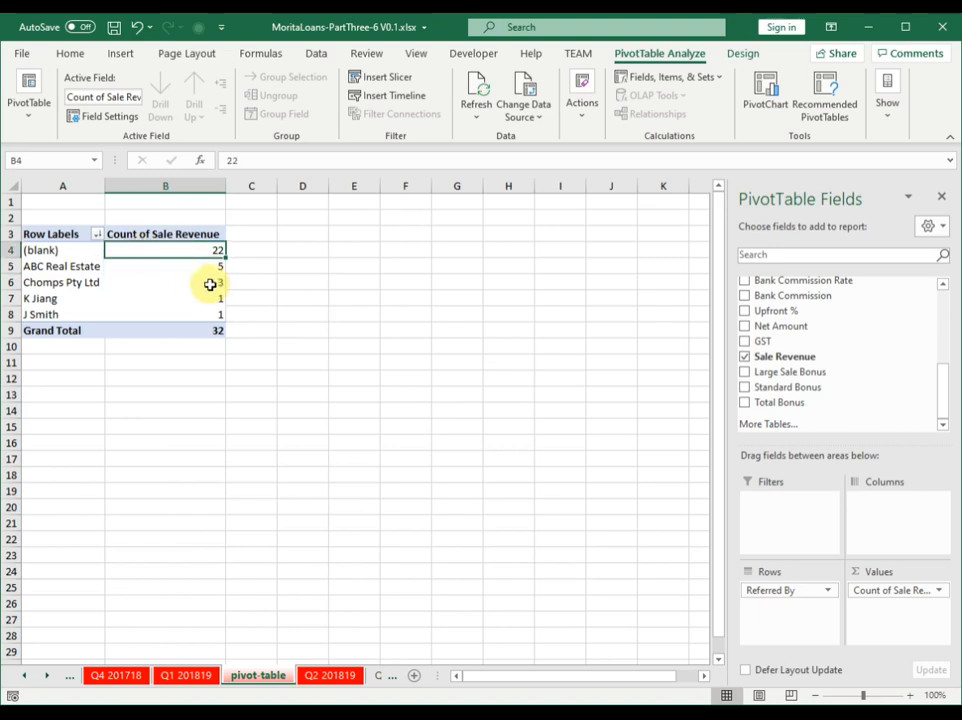
pyautogui.moveTo(210, 285)
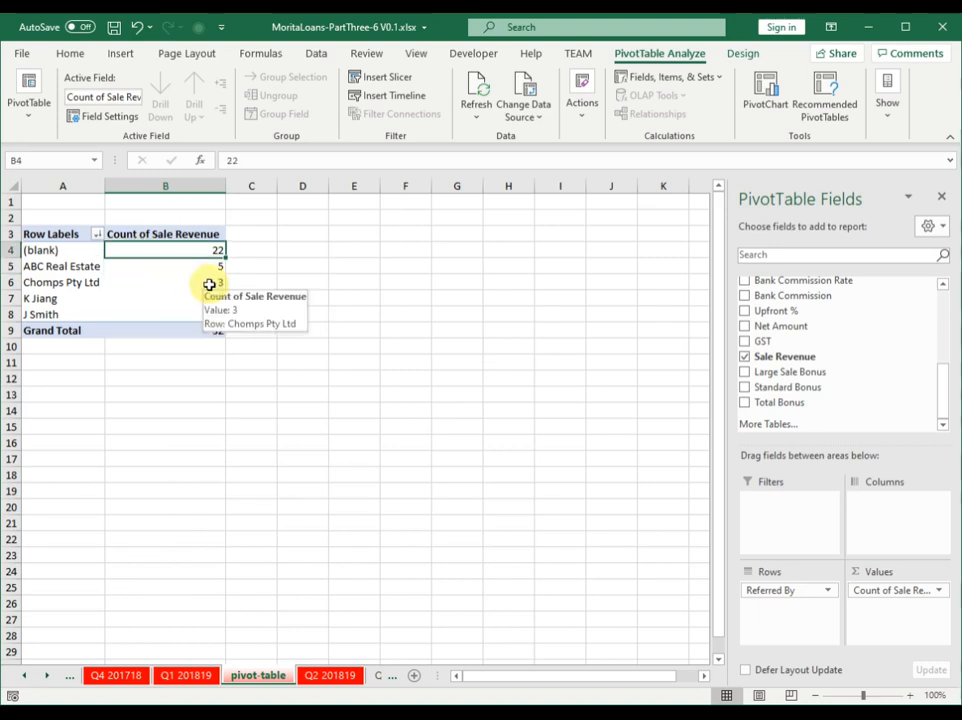
pyautogui.moveTo(61, 252)
pyautogui.moveTo(61, 252); pyautogui.dragTo(145, 252)
pyautogui.click(160, 267)
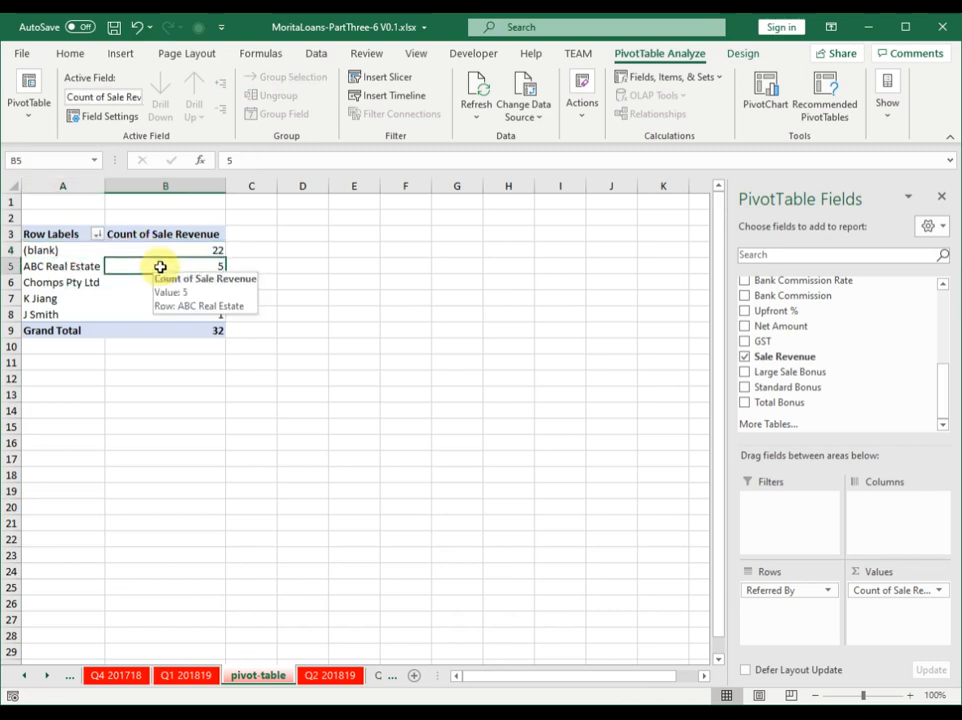
pyautogui.moveTo(64, 266); pyautogui.dragTo(129, 273)
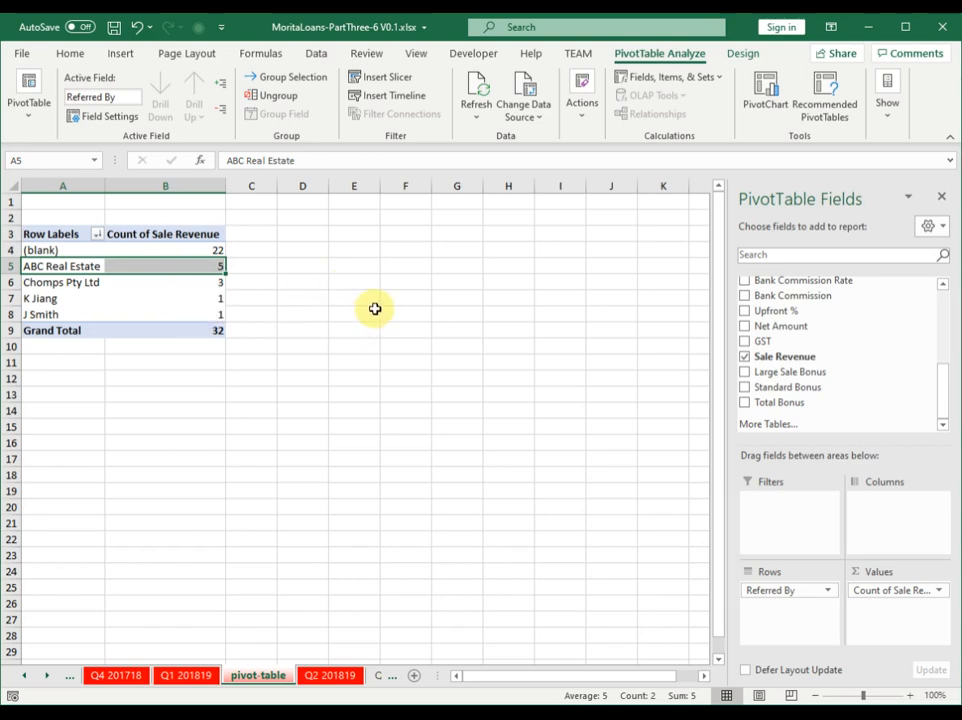
pyautogui.click(182, 266)
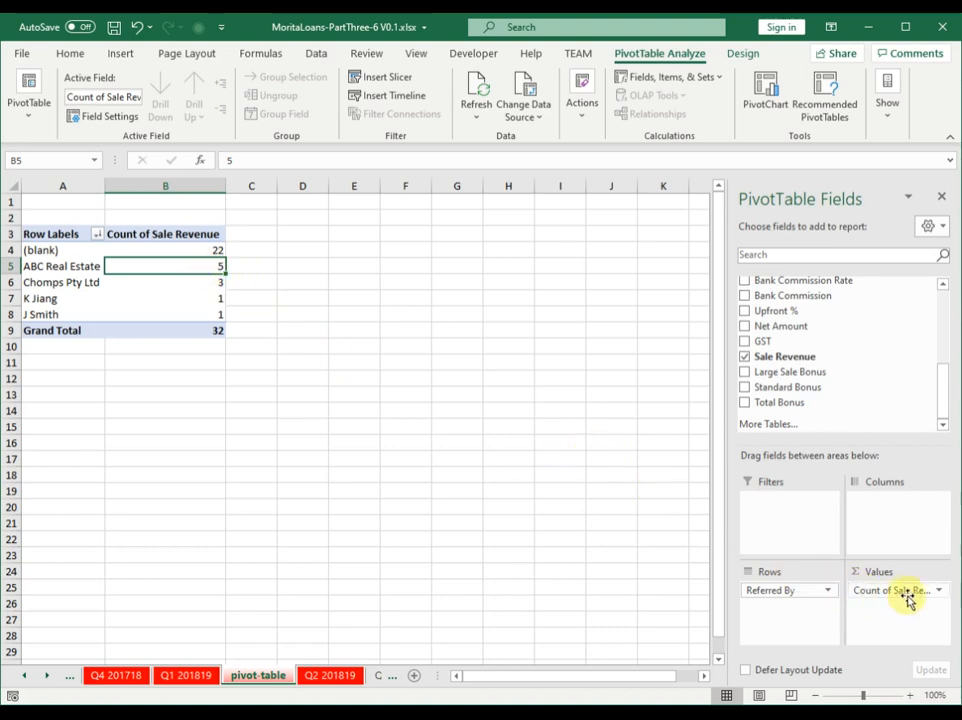
# - Change the PivotTable's Sale Revenue value field to be summarized by Sum
pyautogui.click(939, 592)
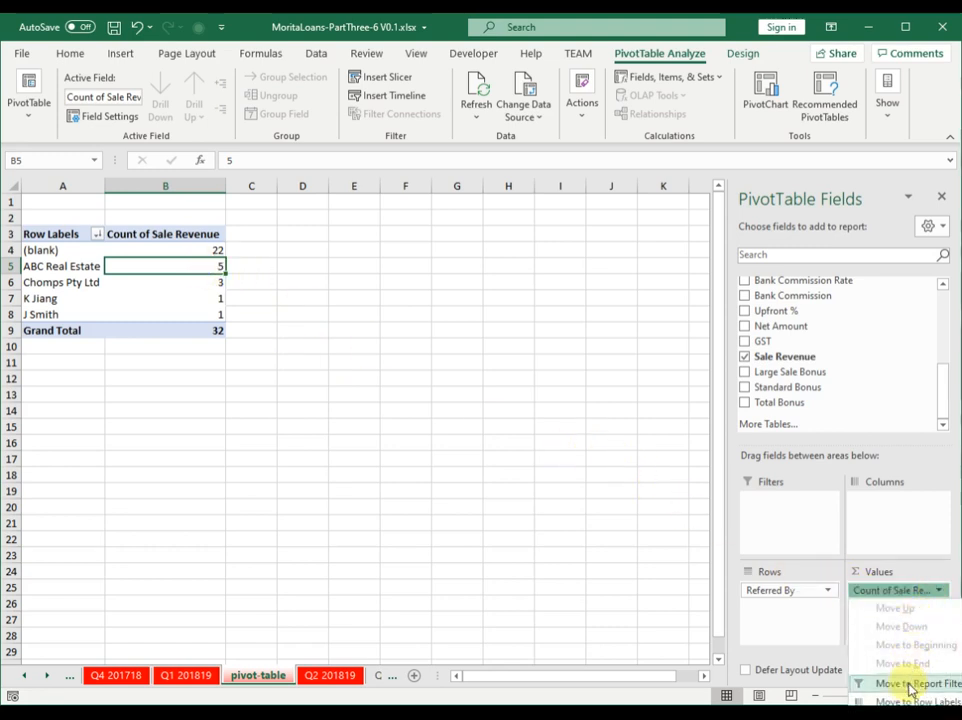
pyautogui.click(905, 717)
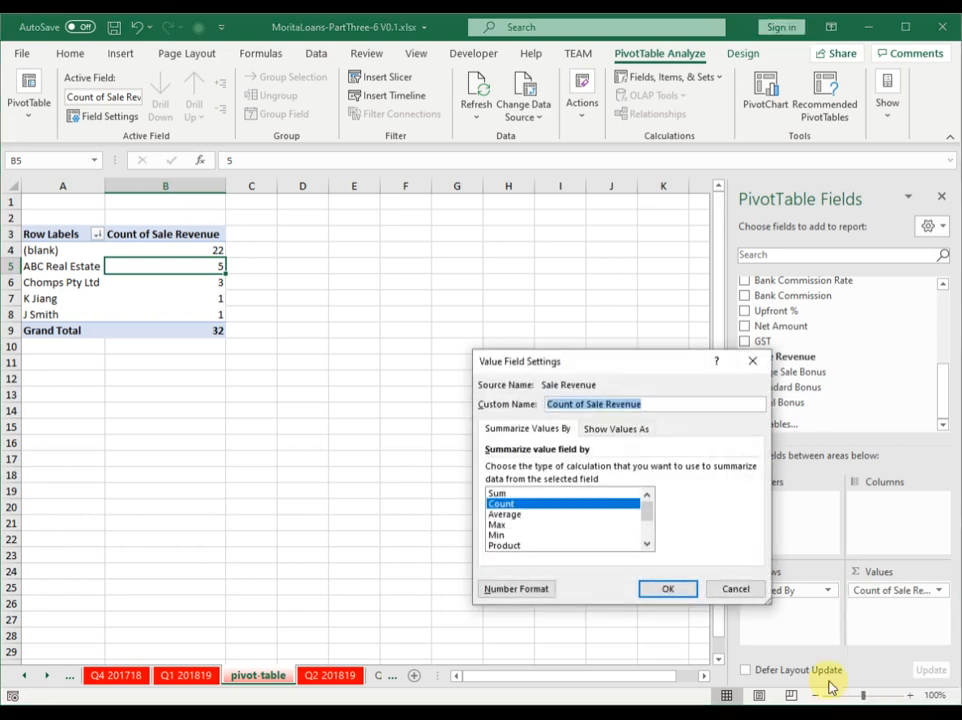
pyautogui.click(500, 493)
pyautogui.click(670, 590)
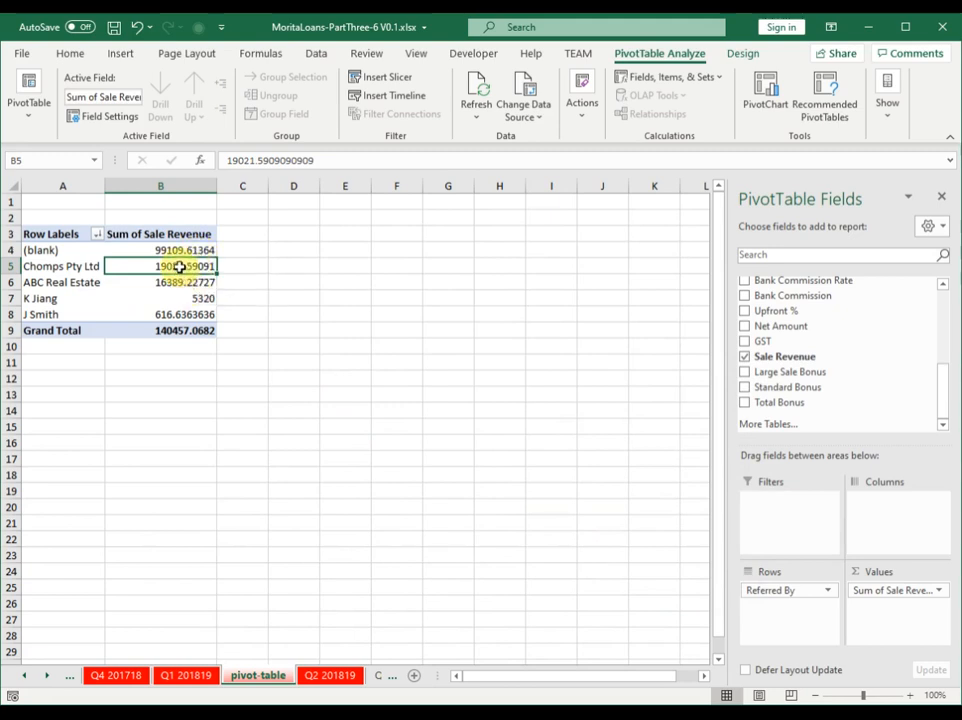
# - Apply the Accounting number format with a dollar sign to column B of the PivotTable sheet
pyautogui.click(176, 186)
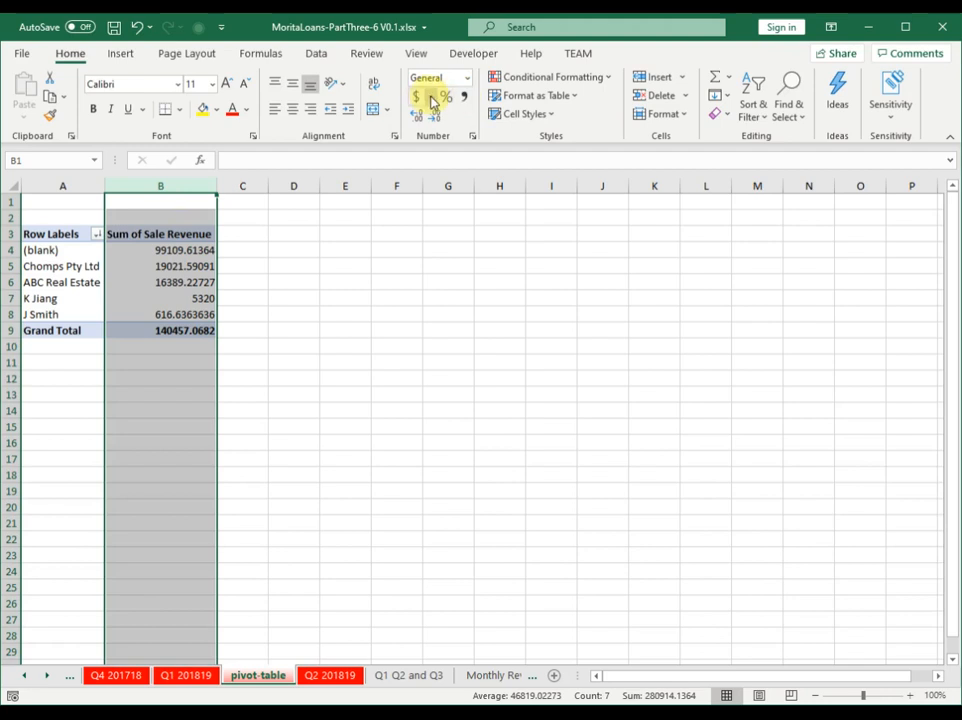
pyautogui.click(419, 98)
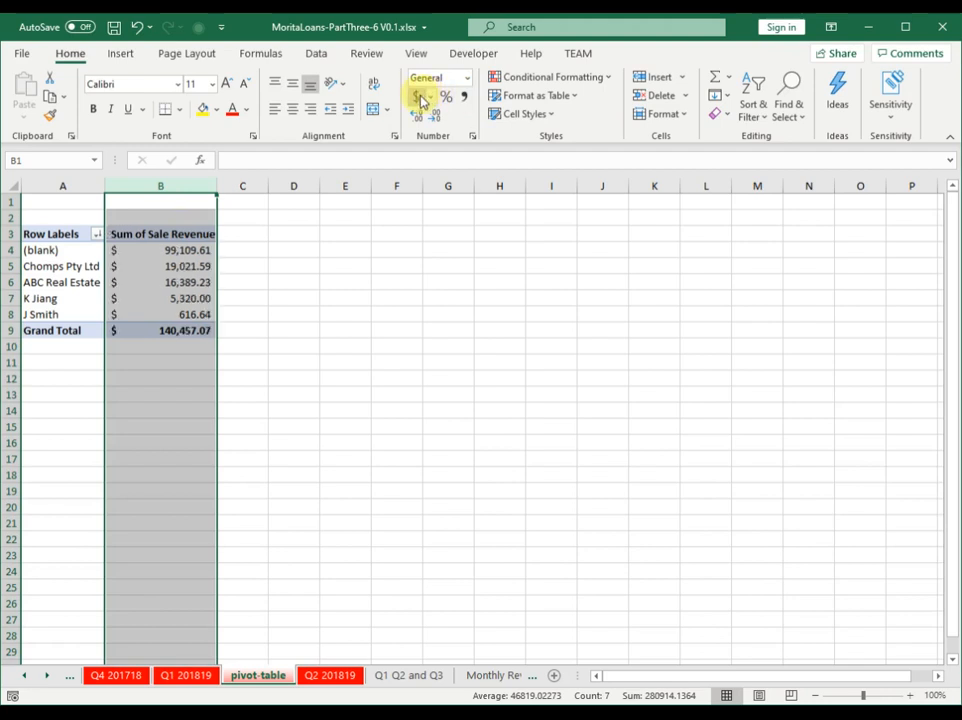
pyautogui.click(171, 282)
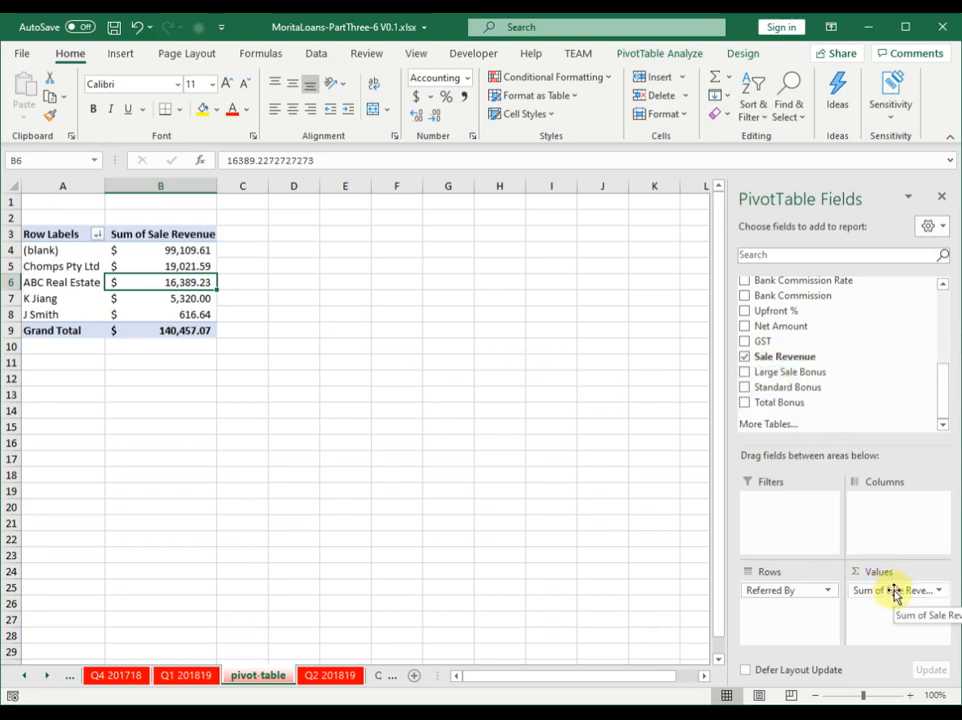
# - Replace Referred By with Region as the PivotTable's row field
pyautogui.moveTo(783, 597); pyautogui.dragTo(638, 492)
pyautogui.scroll(3, 829, 429)
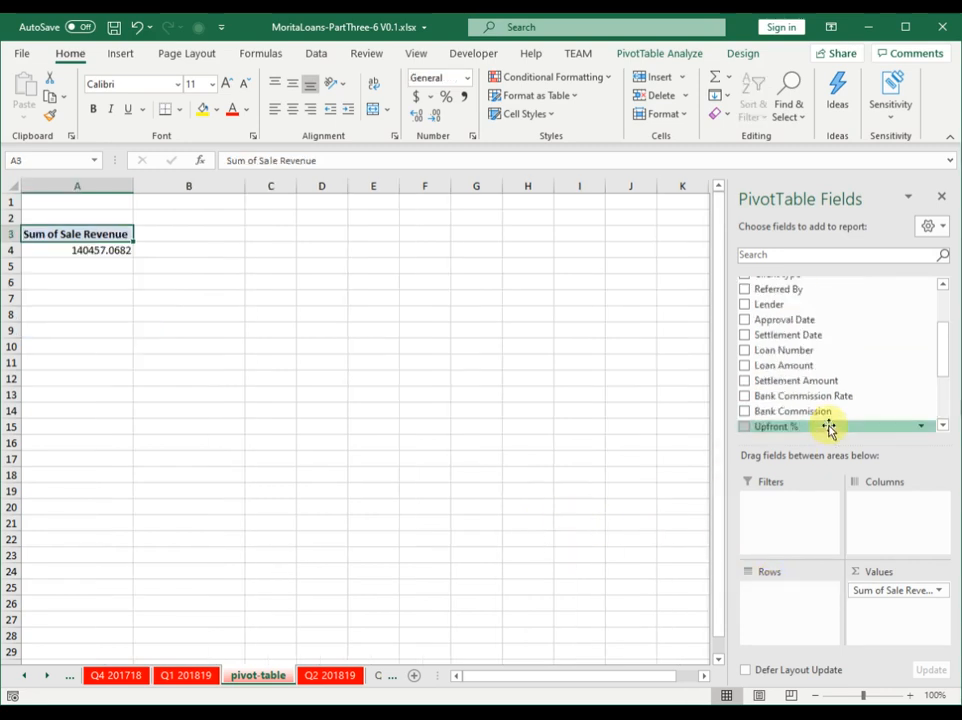
pyautogui.scroll(1, 846, 398)
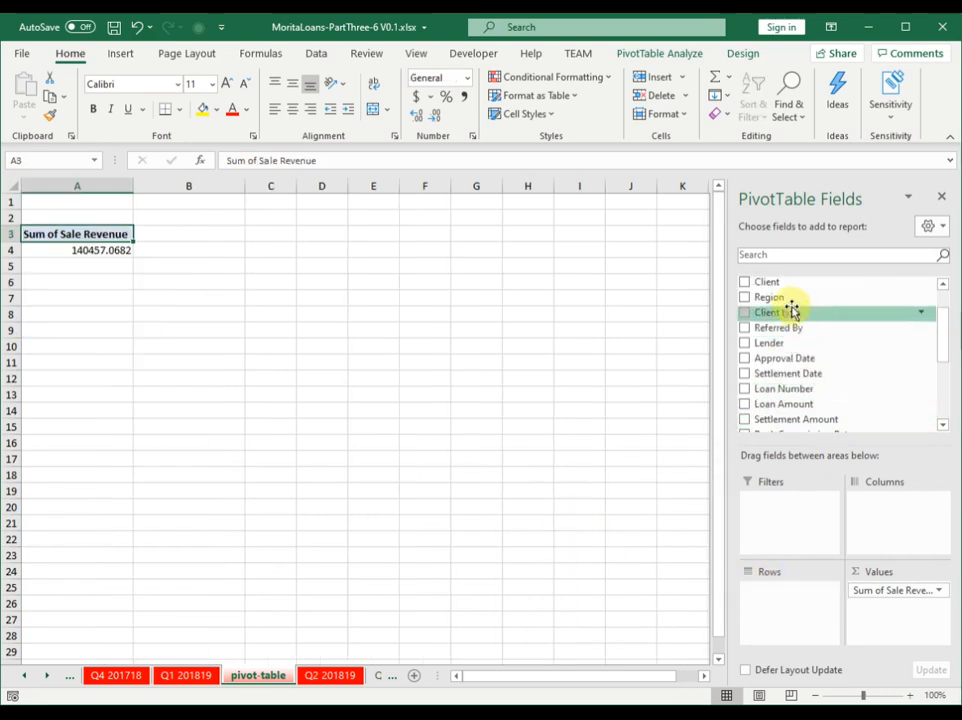
pyautogui.moveTo(773, 298); pyautogui.dragTo(788, 597)
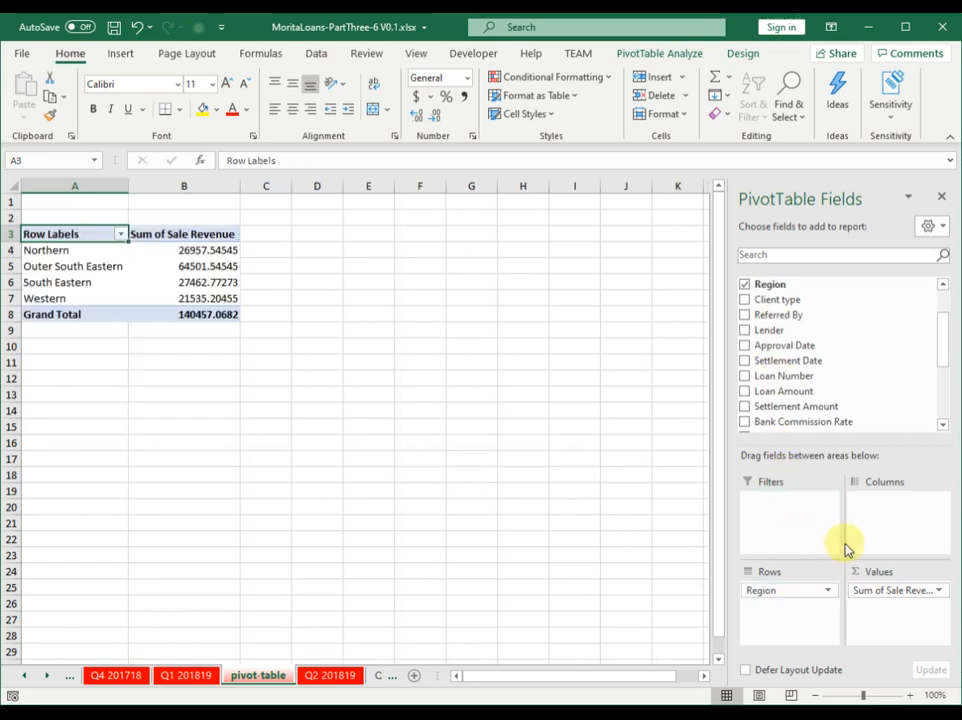
# - Sort the regions by Sum of Sale Revenue from largest to smallest and check the Western region's row
pyautogui.click(191, 267)
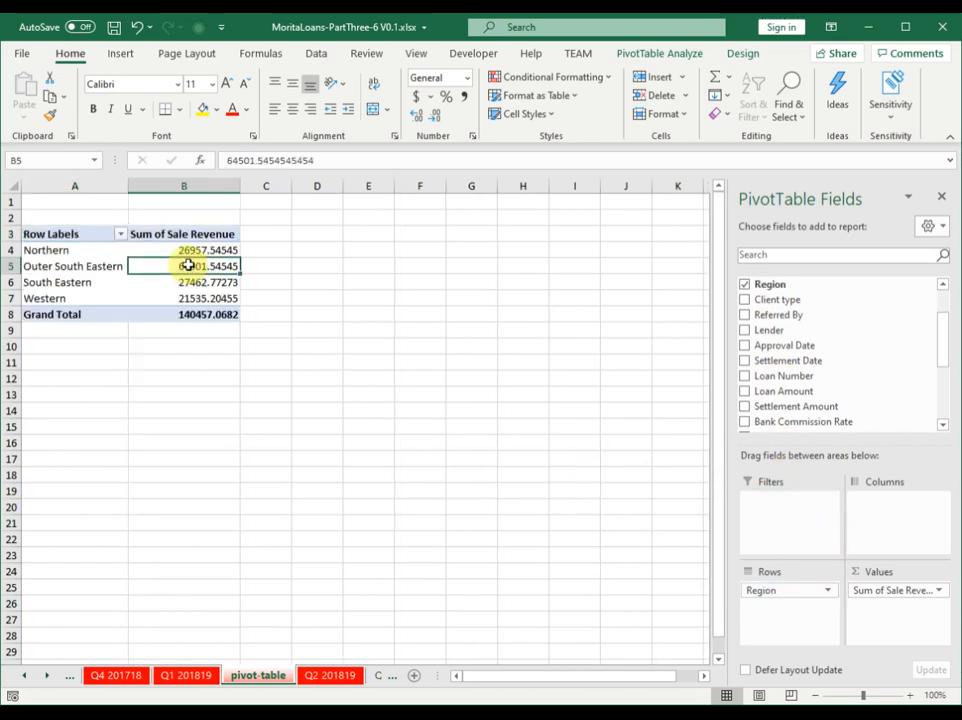
pyautogui.rightClick(190, 265)
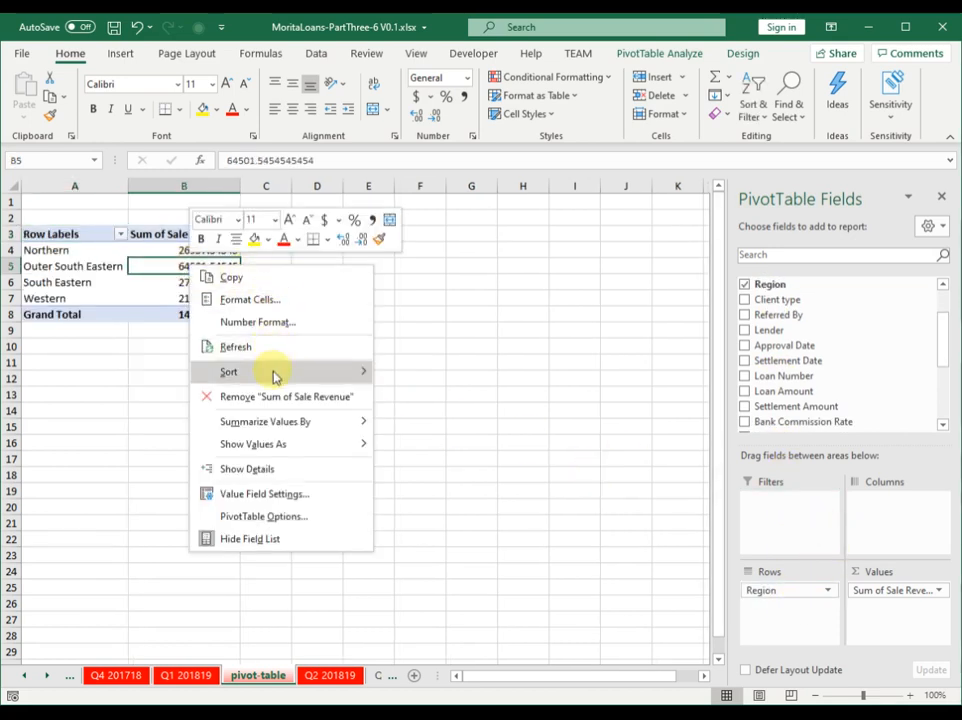
pyautogui.moveTo(275, 374)
pyautogui.click(445, 397)
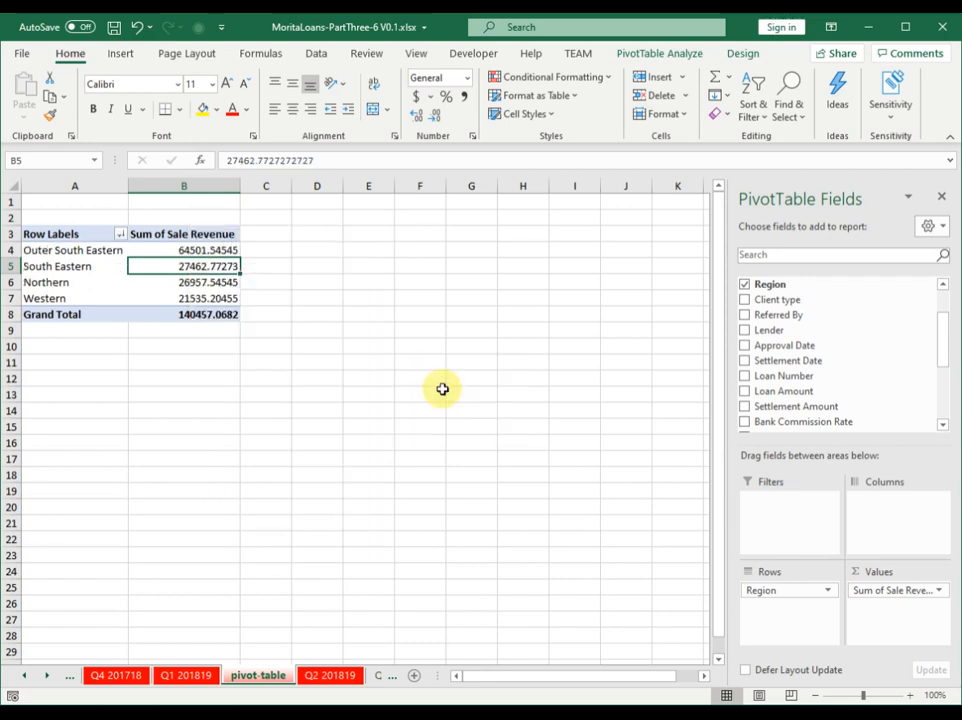
pyautogui.click(65, 298)
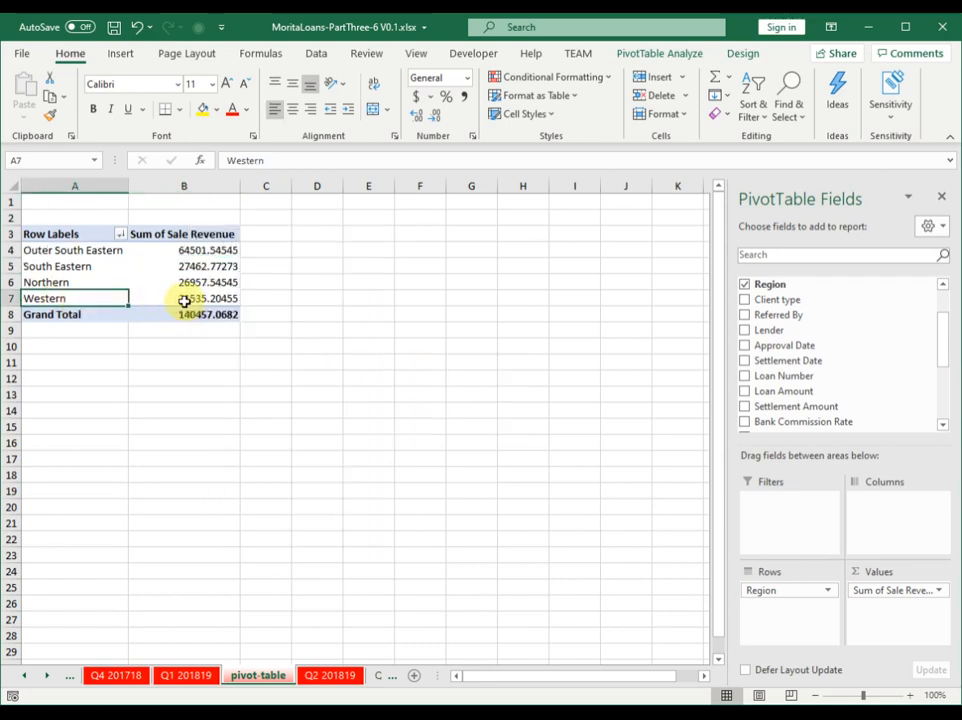
pyautogui.click(189, 300)
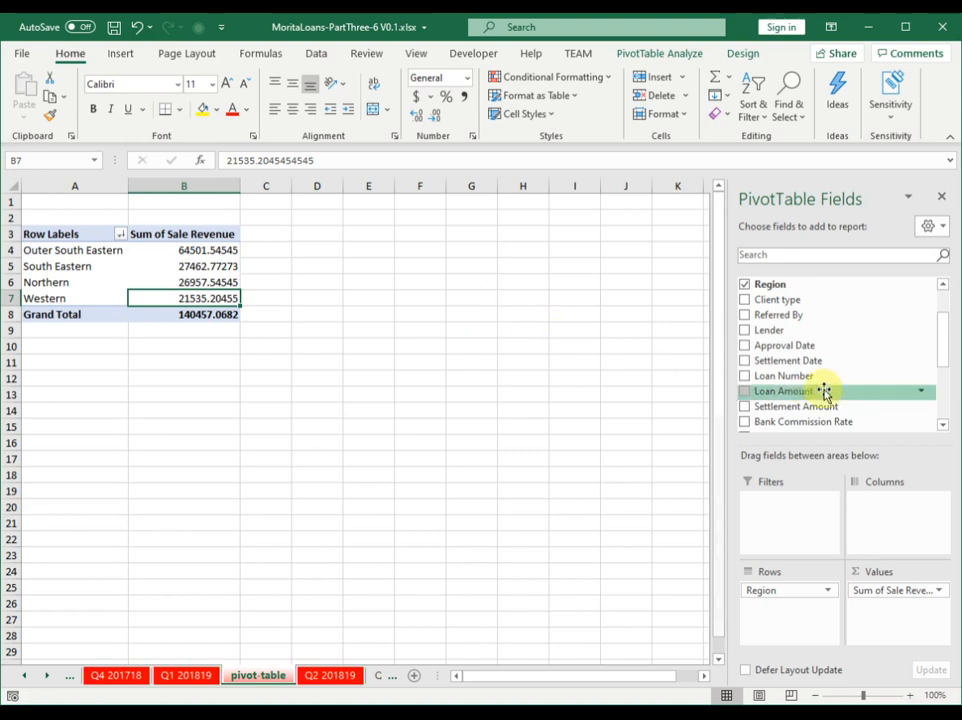
# - Add Settlement Date to the PivotTable's rows beneath Region to split each region's revenue by month
pyautogui.scroll(2, 856, 353)
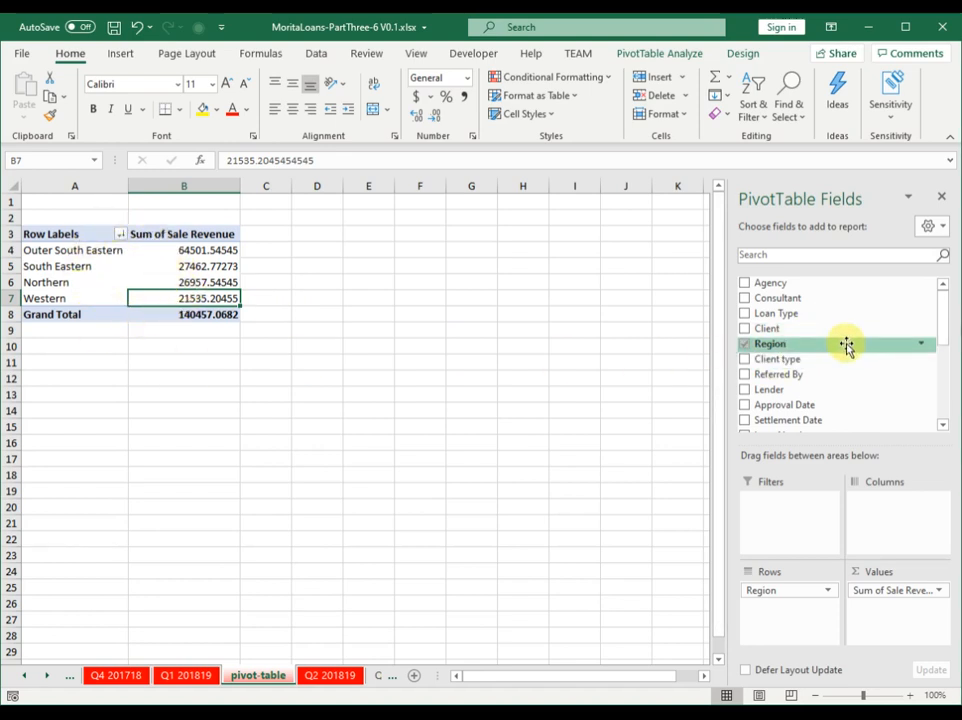
pyautogui.scroll(-1, 854, 350)
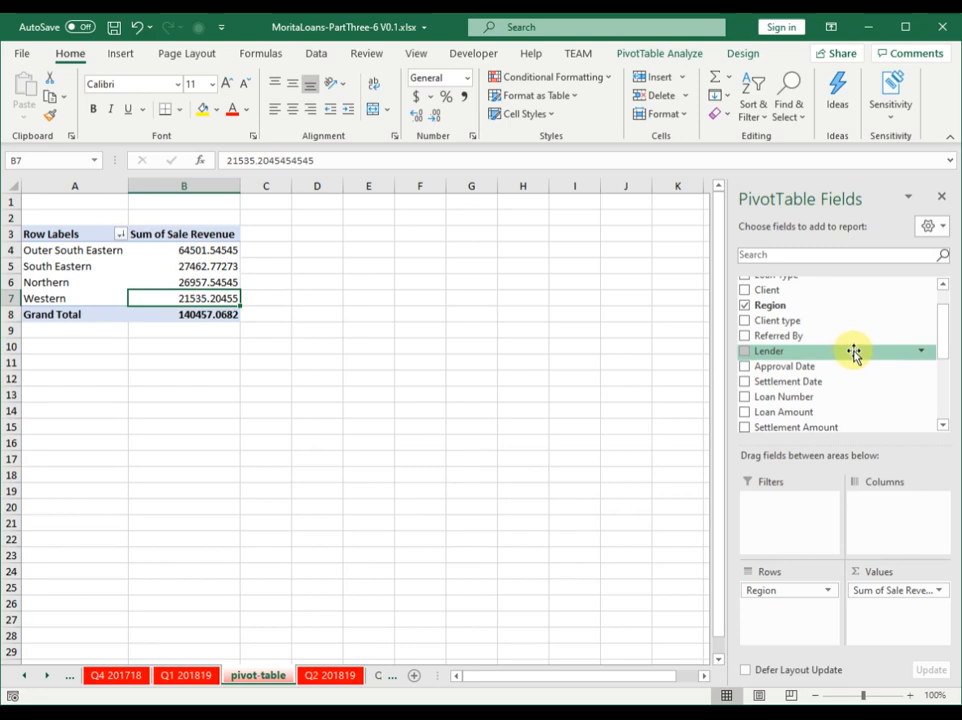
pyautogui.scroll(-1, 854, 350)
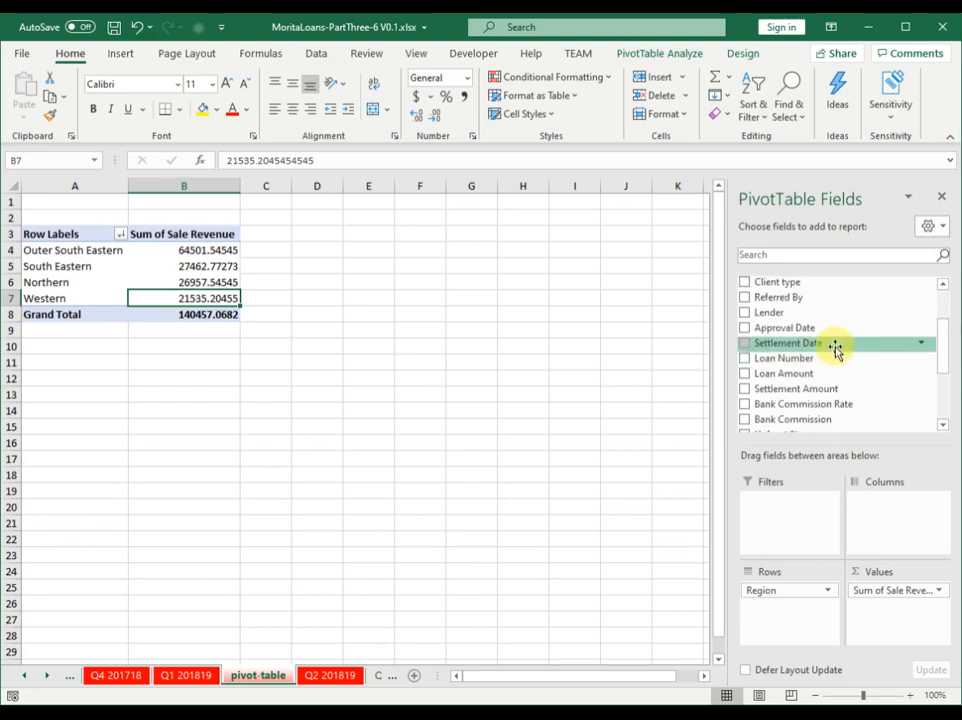
pyautogui.click(745, 343)
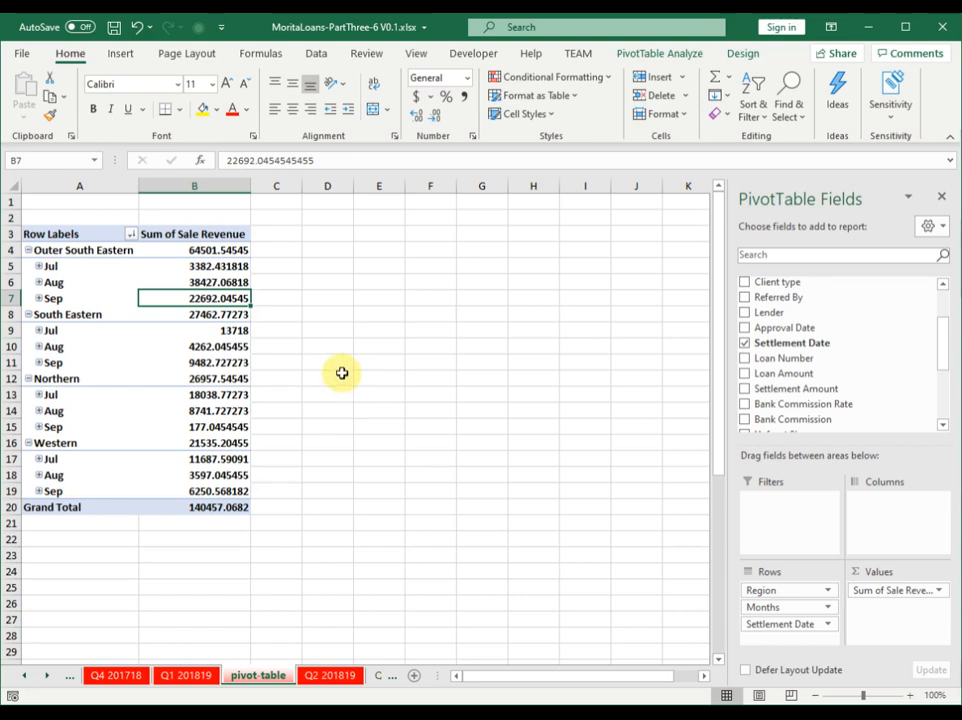
pyautogui.click(240, 284)
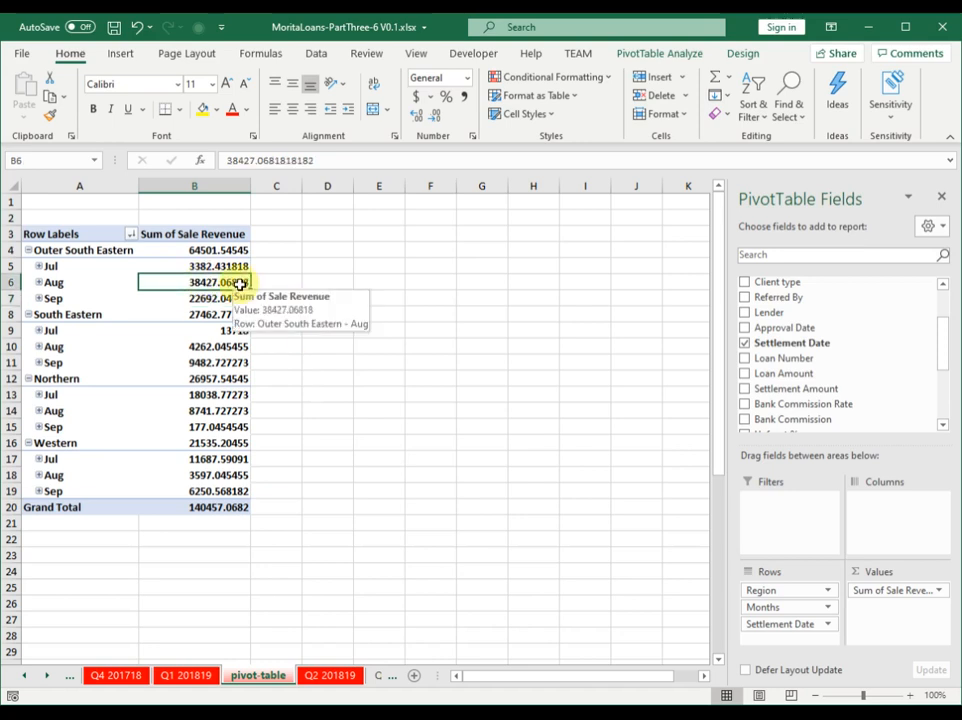
pyautogui.click(79, 266)
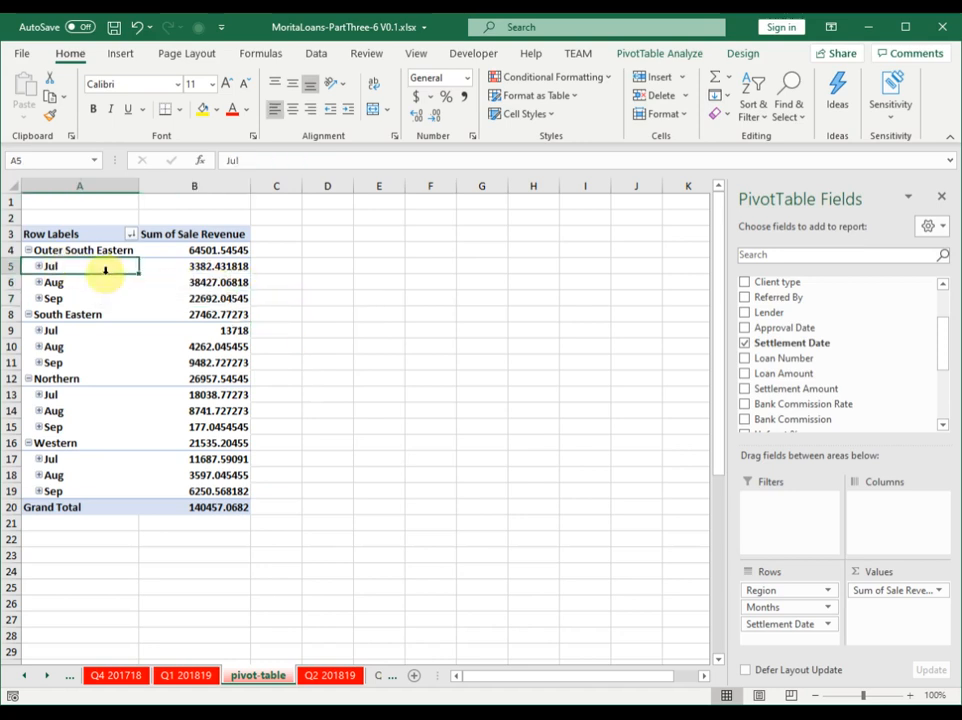
pyautogui.click(83, 284)
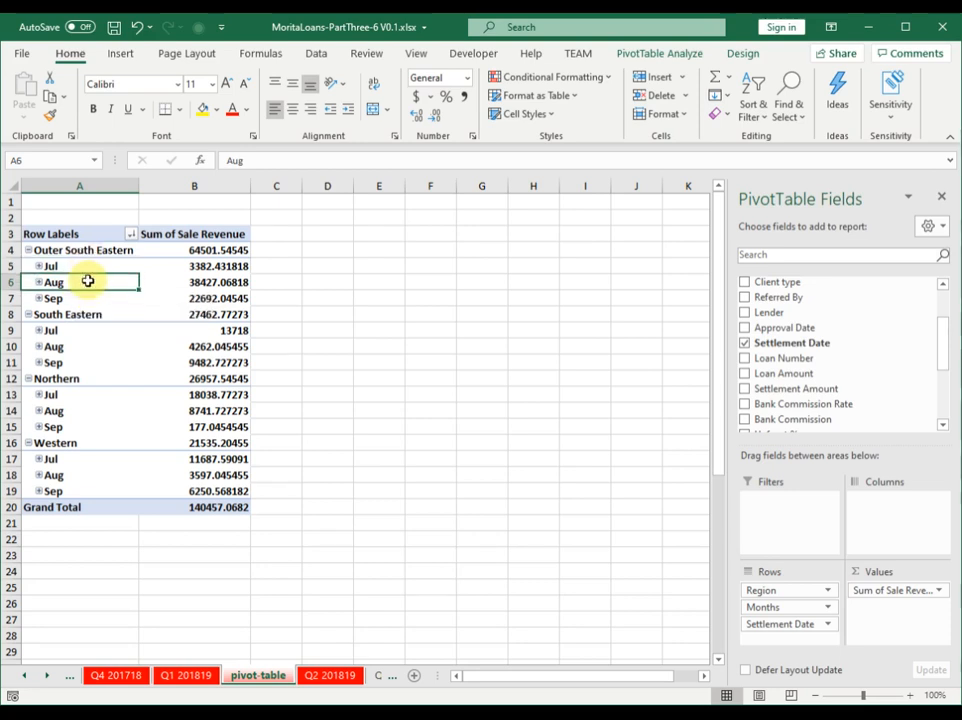
# - Open the grouping settings for the PivotTable's settlement months and choose Months as the only grouping level, leaving out Days
pyautogui.click(75, 268)
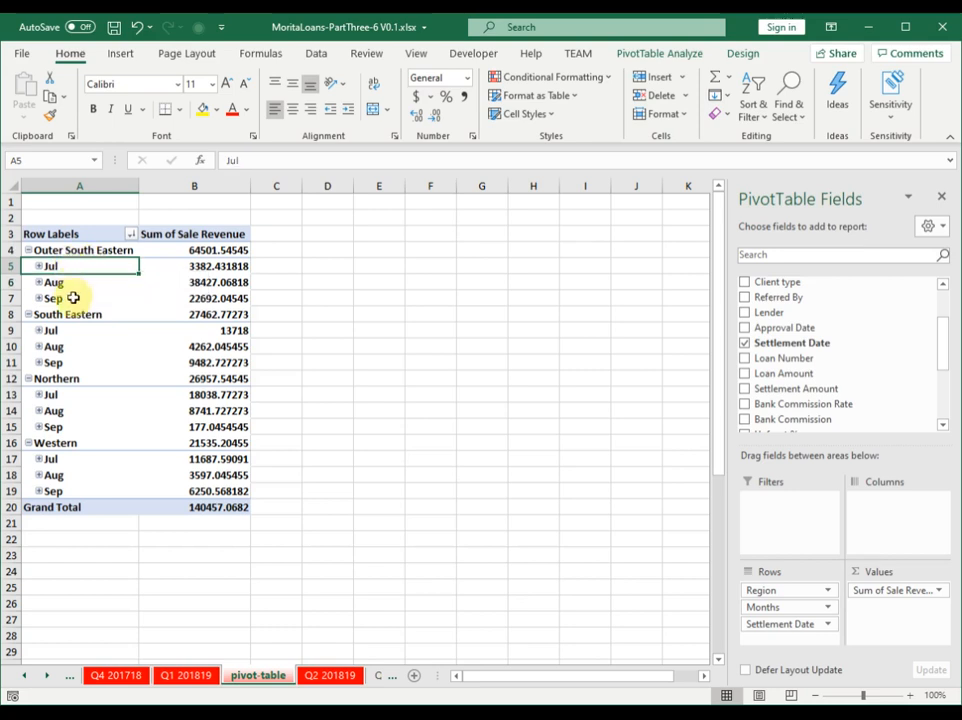
pyautogui.rightClick(82, 267)
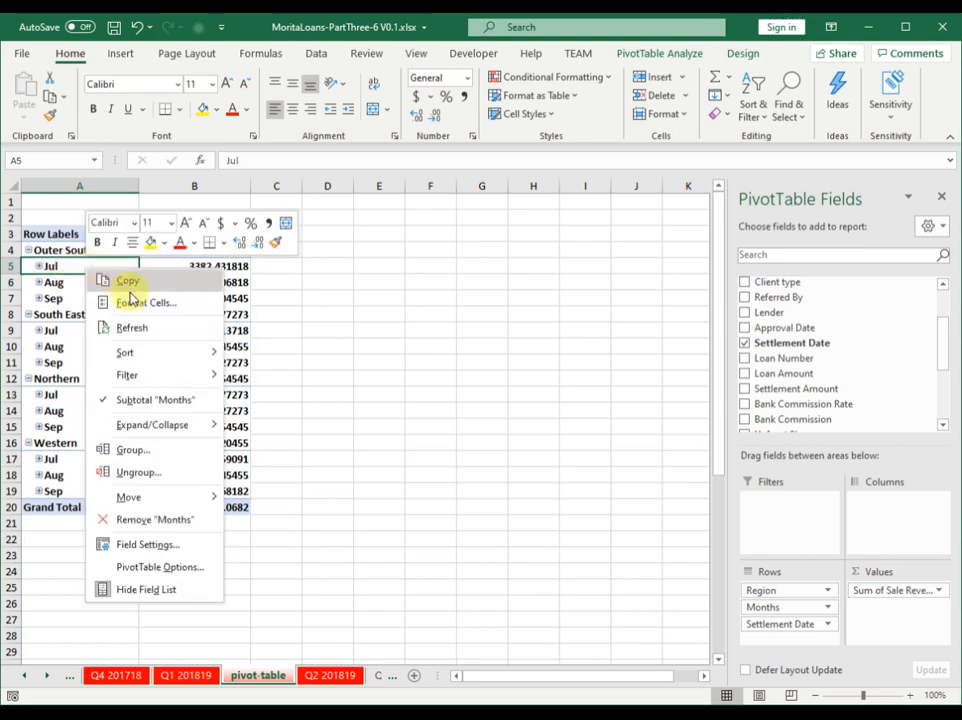
pyautogui.click(150, 453)
pyautogui.moveTo(122, 333); pyautogui.dragTo(407, 250)
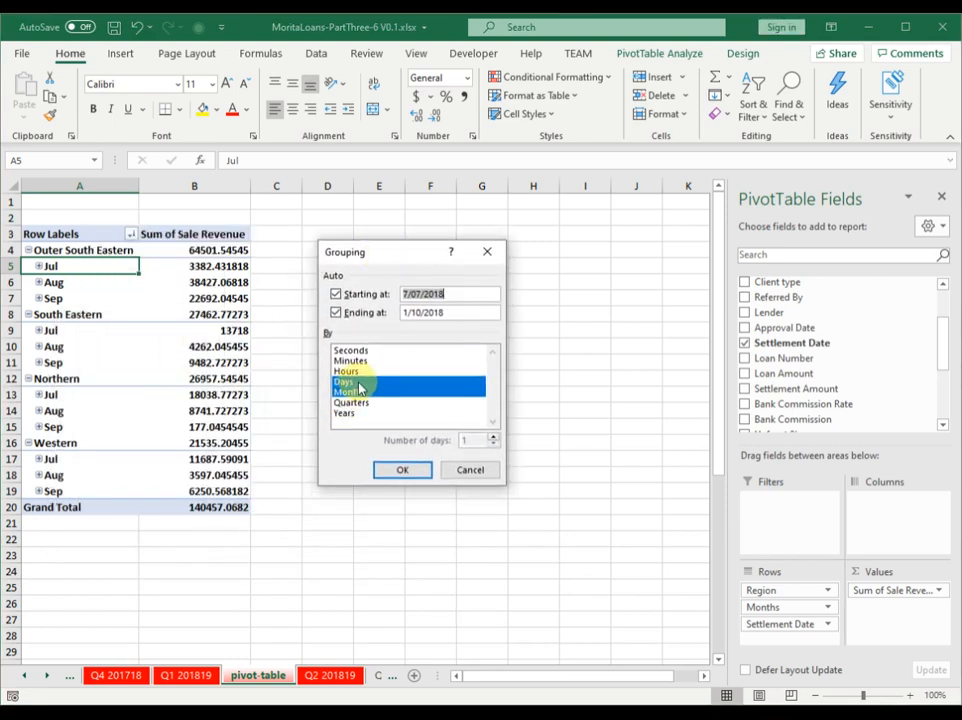
pyautogui.click(352, 392)
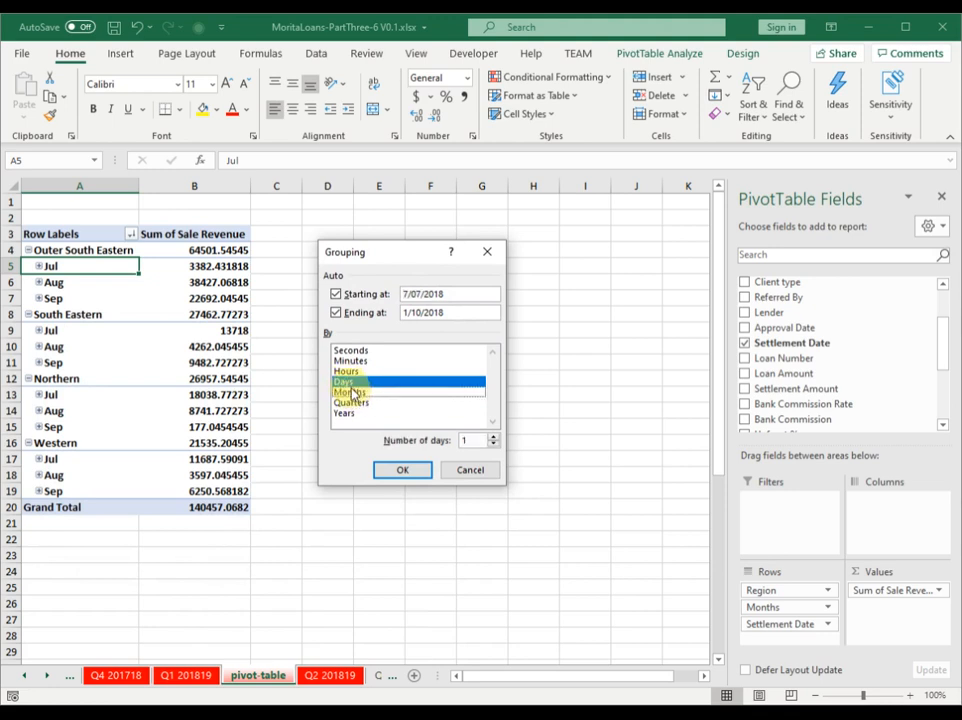
pyautogui.click(347, 384)
pyautogui.click(350, 393)
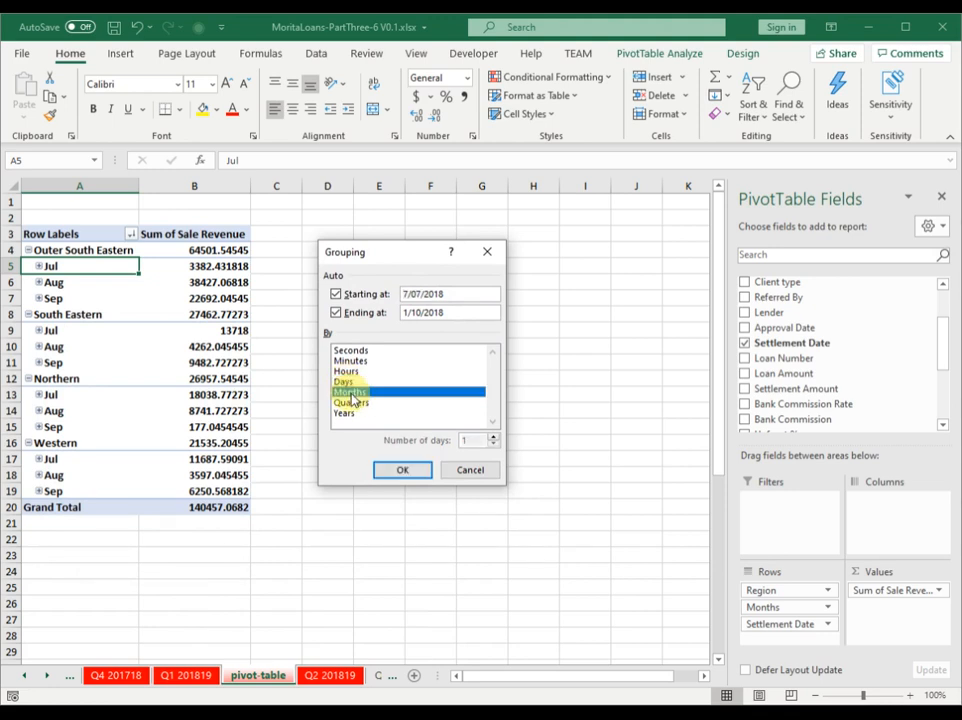
pyautogui.click(348, 383)
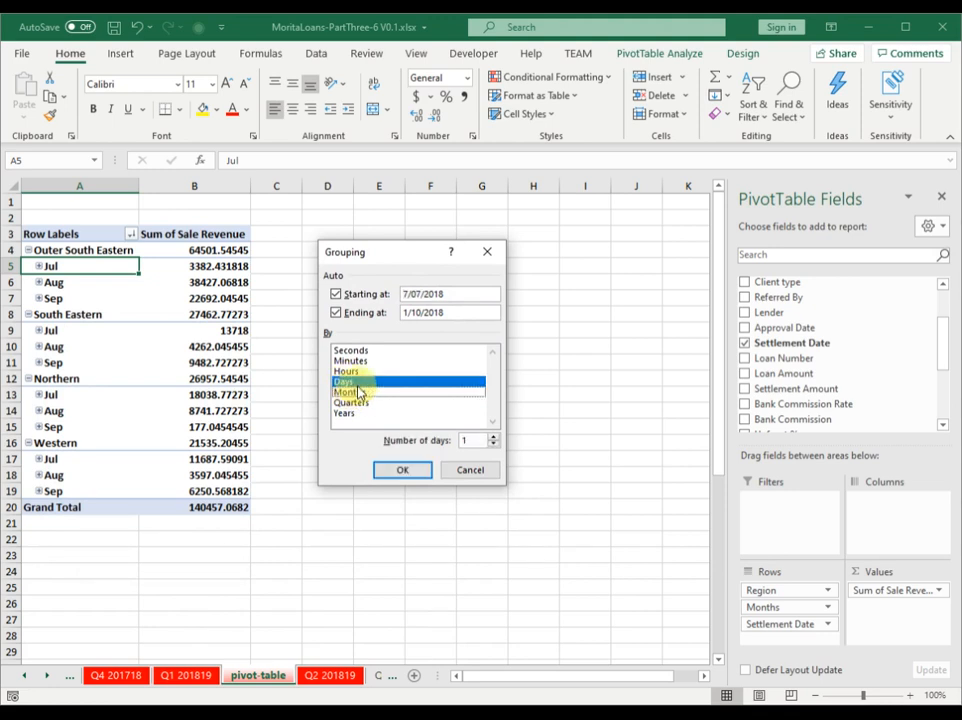
pyautogui.click(354, 392)
pyautogui.click(357, 393)
pyautogui.click(347, 383)
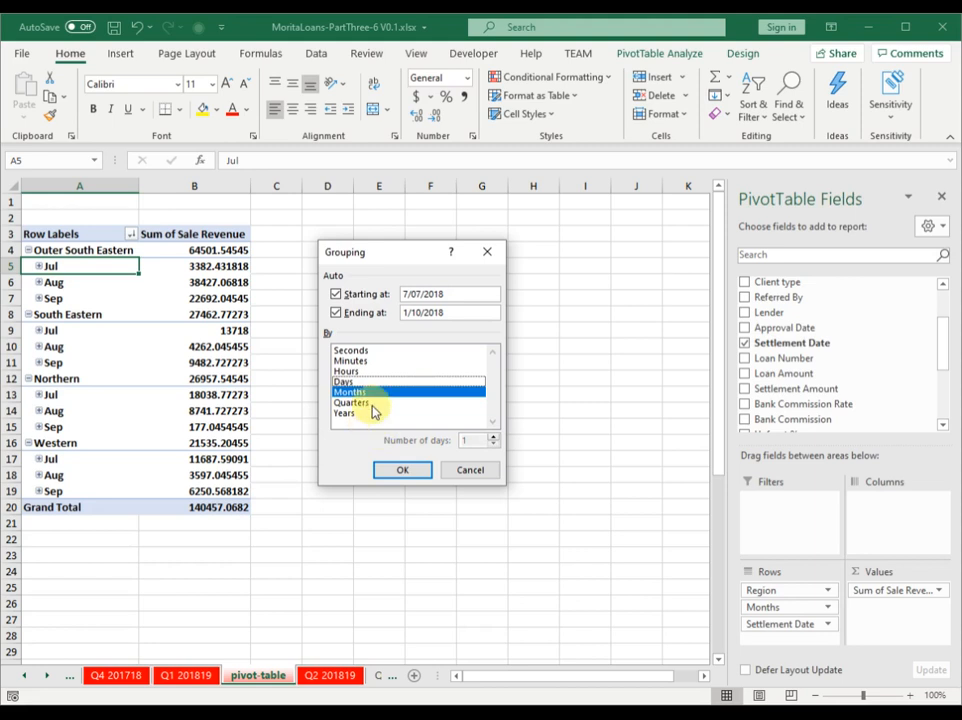
# - Group the settlement dates with a start of 1/07/2018 and an end of 31/7/2018
pyautogui.click(404, 293)
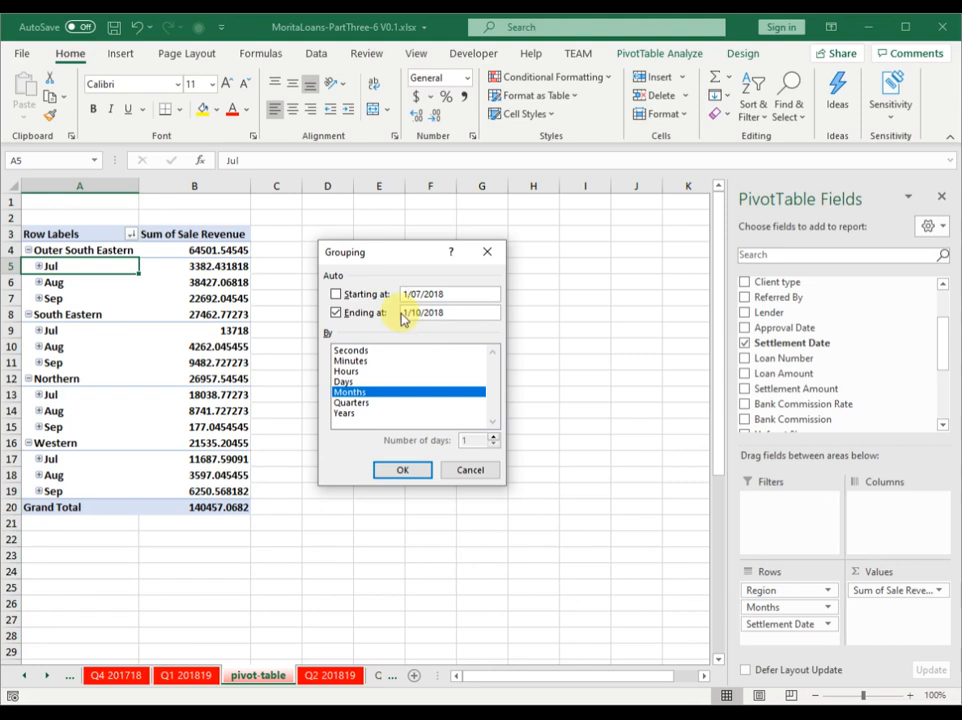
pyautogui.click(405, 312)
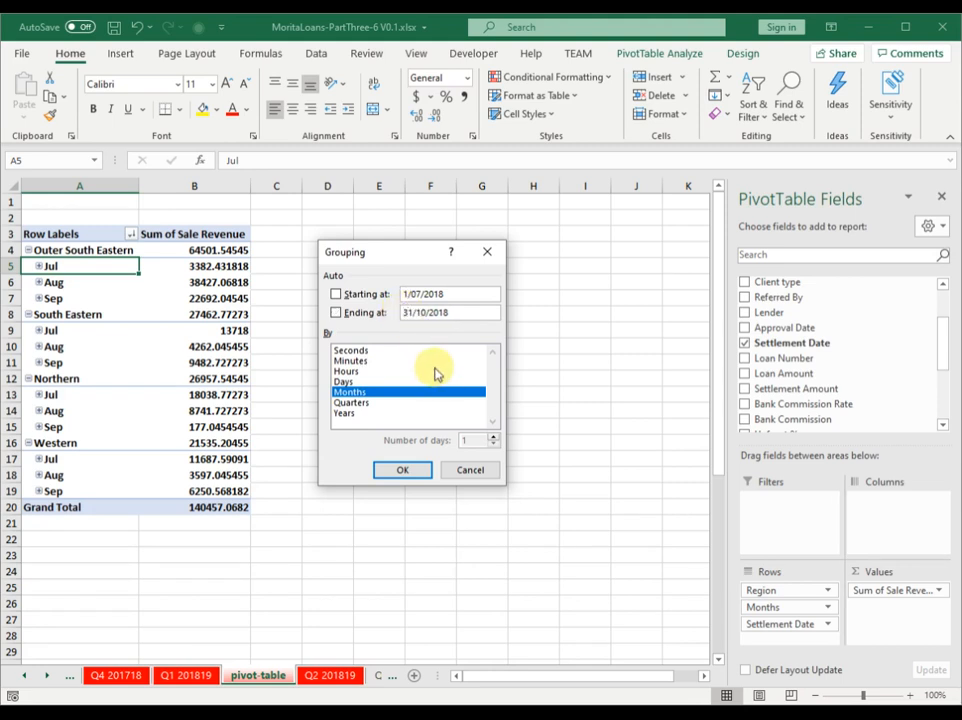
pyautogui.click(418, 312)
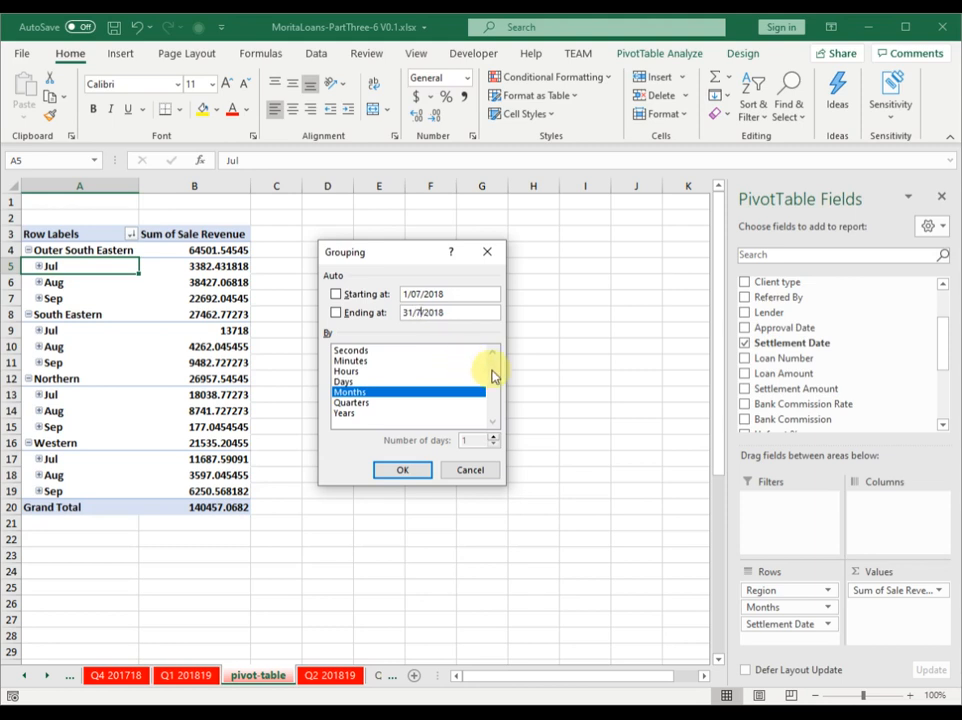
pyautogui.click(405, 472)
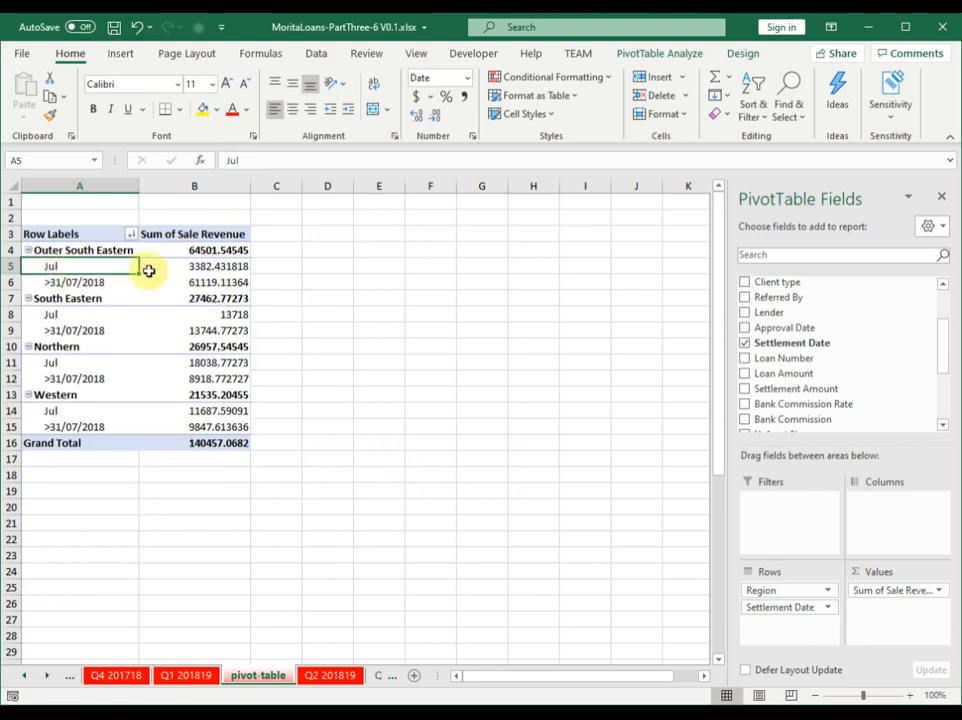
# - Compare the July rows across the regions and examine the Northern region's July sale revenue
pyautogui.click(76, 316)
pyautogui.click(73, 364)
pyautogui.click(73, 412)
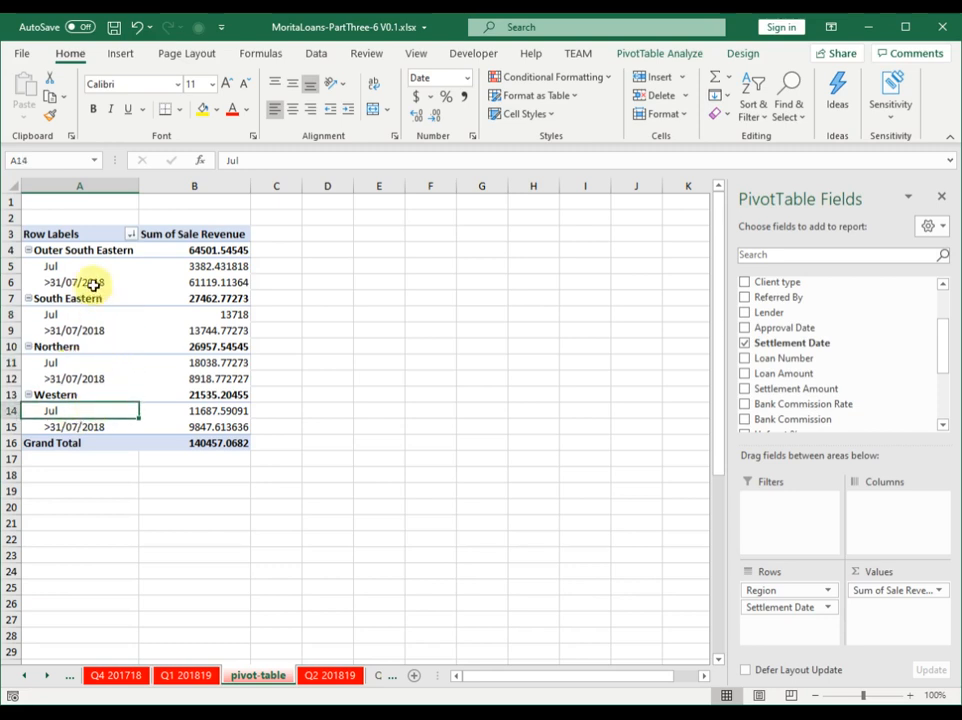
pyautogui.click(62, 267)
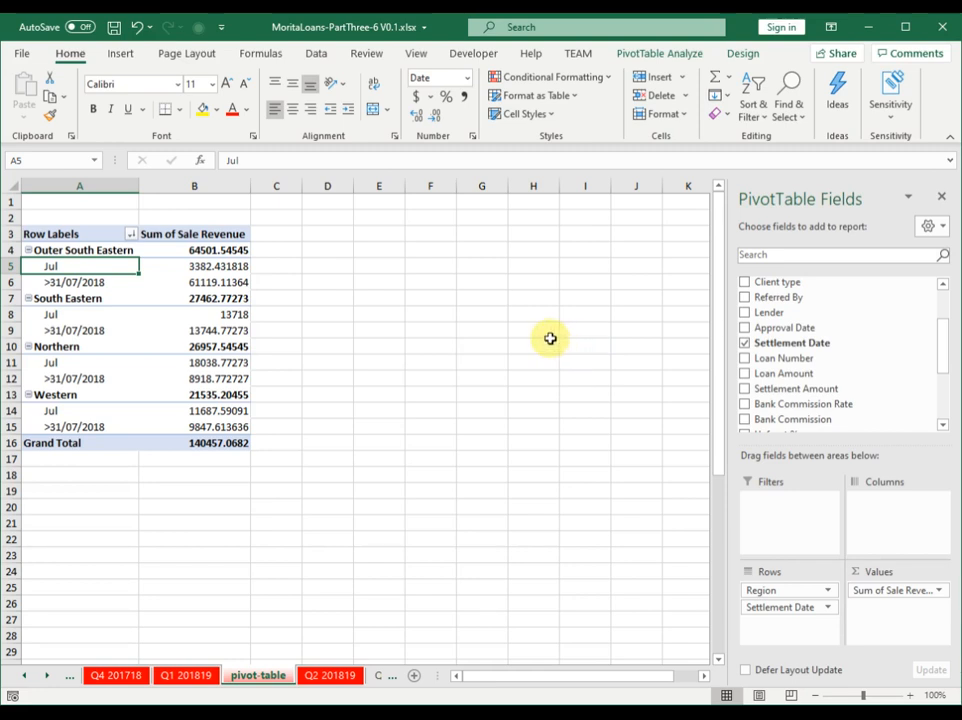
pyautogui.click(73, 349)
pyautogui.click(78, 366)
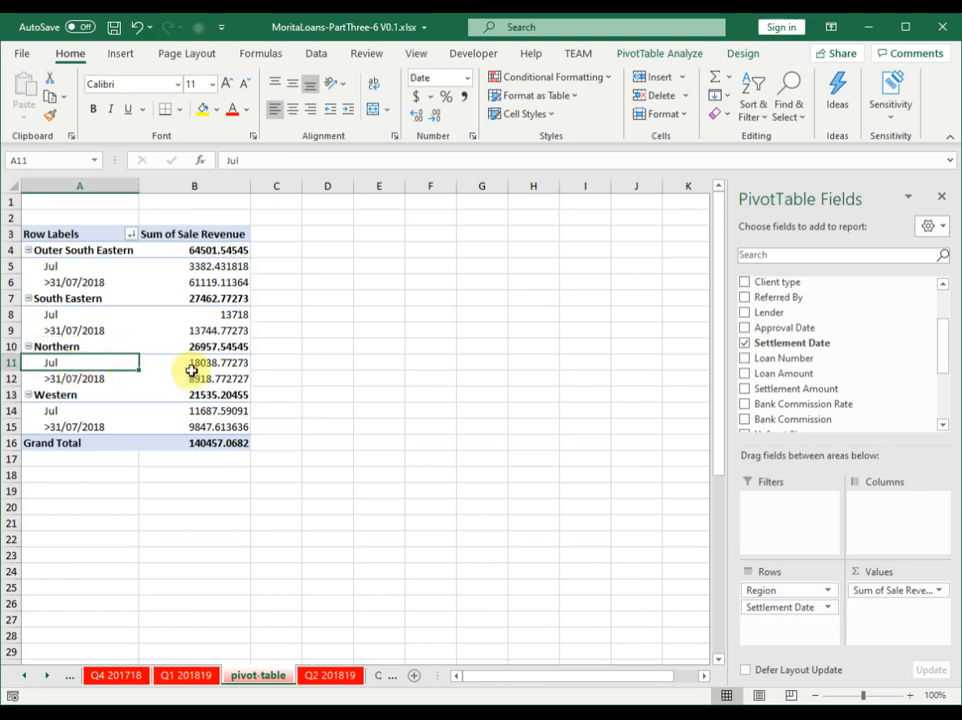
pyautogui.click(205, 365)
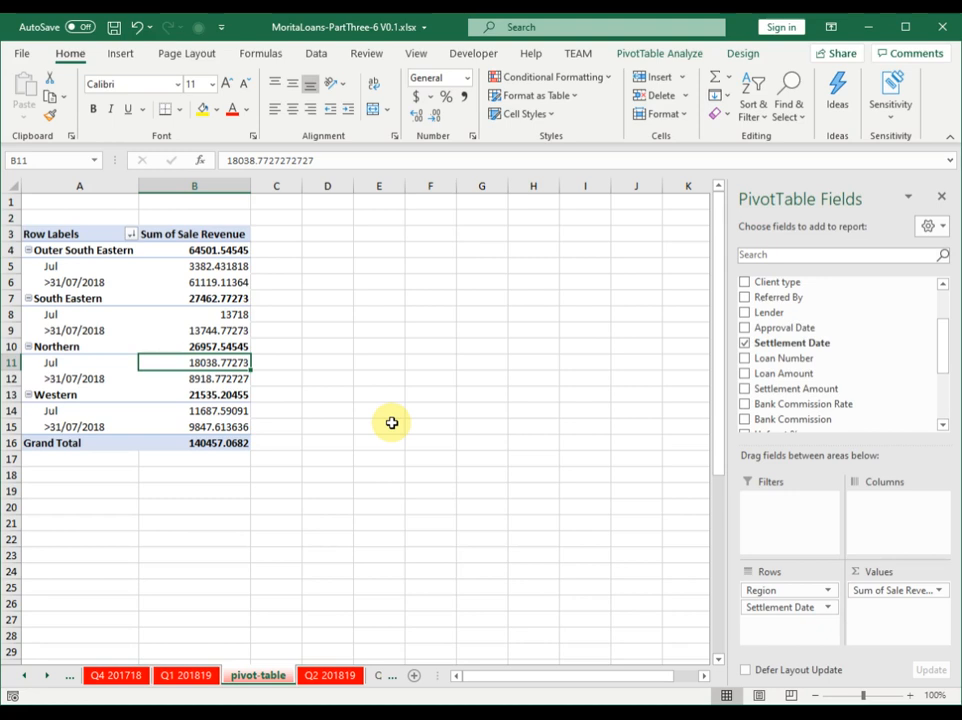
# - Regroup the PivotTable's settlement dates by Quarters instead of Months
pyautogui.click(69, 267)
pyautogui.rightClick(69, 267)
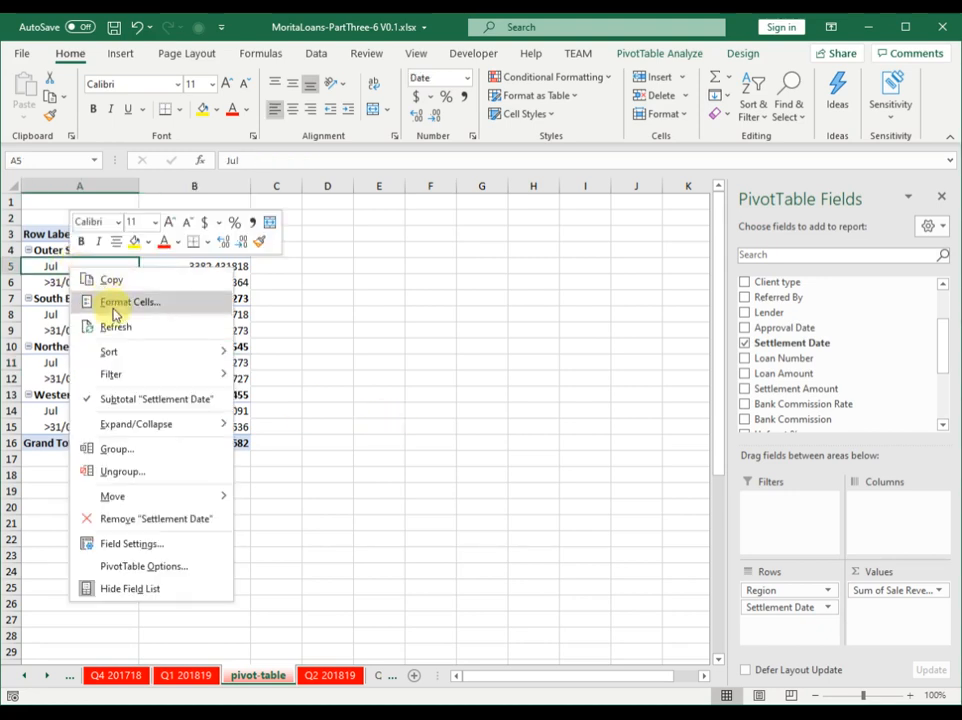
pyautogui.click(145, 451)
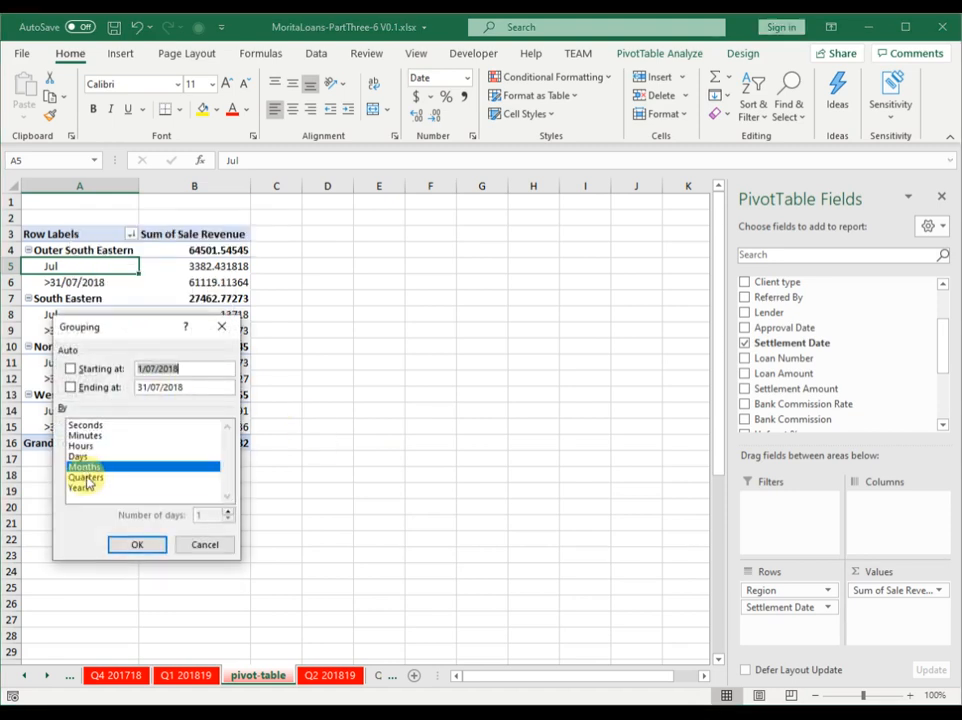
pyautogui.click(118, 478)
pyautogui.click(100, 467)
pyautogui.click(137, 544)
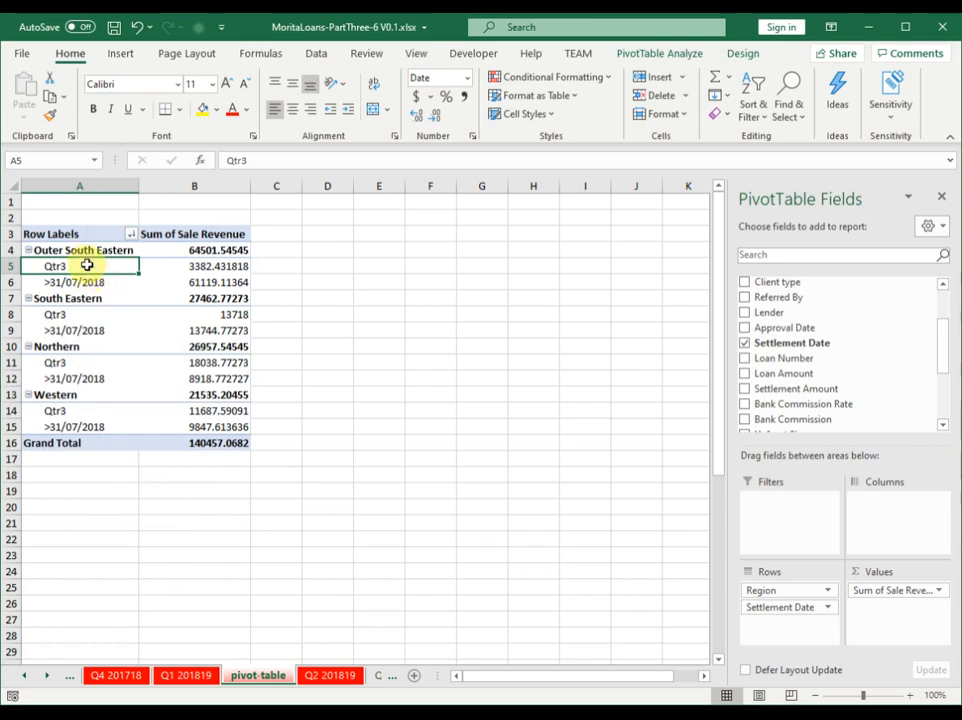
pyautogui.rightClick(88, 265)
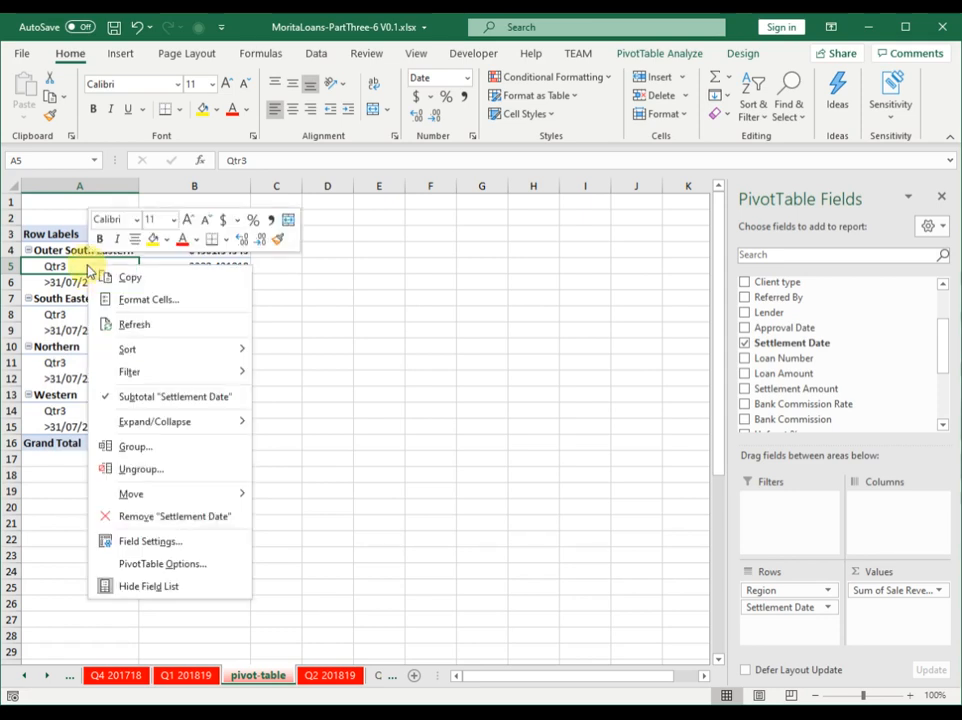
pyautogui.click(134, 447)
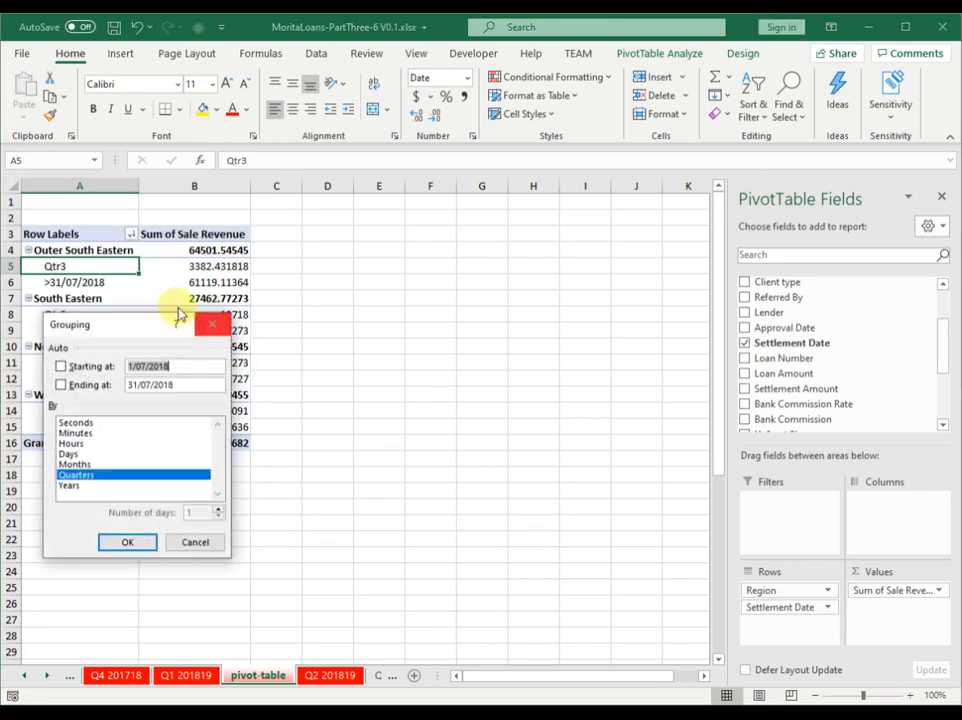
pyautogui.click(178, 542)
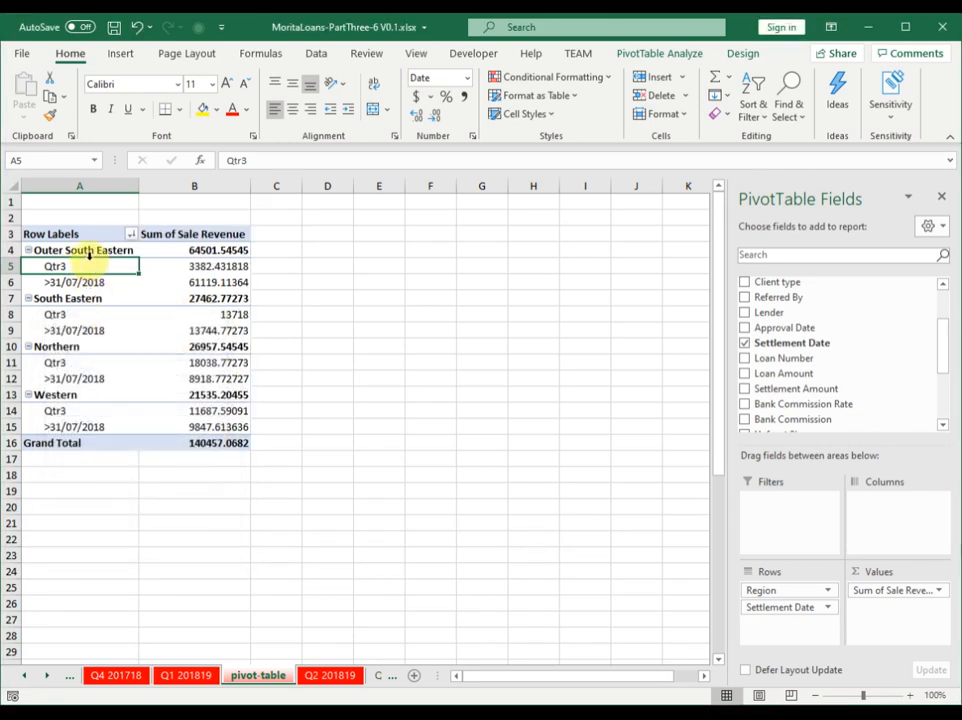
# - Try to group the South Eastern label of the Region field in the PivotTable
pyautogui.click(80, 298)
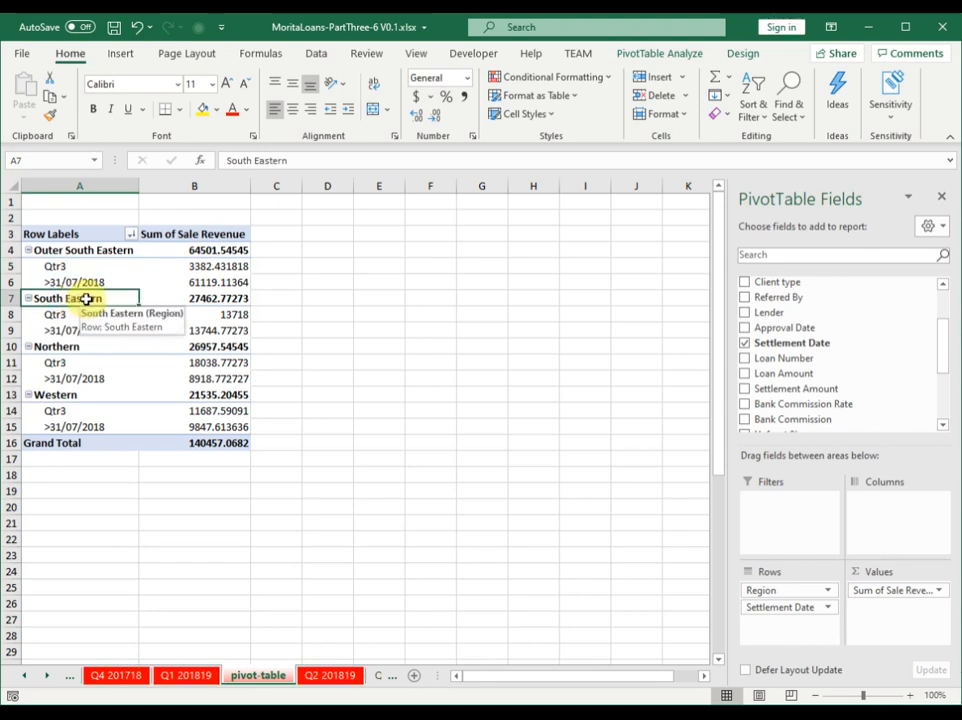
pyautogui.rightClick(87, 298)
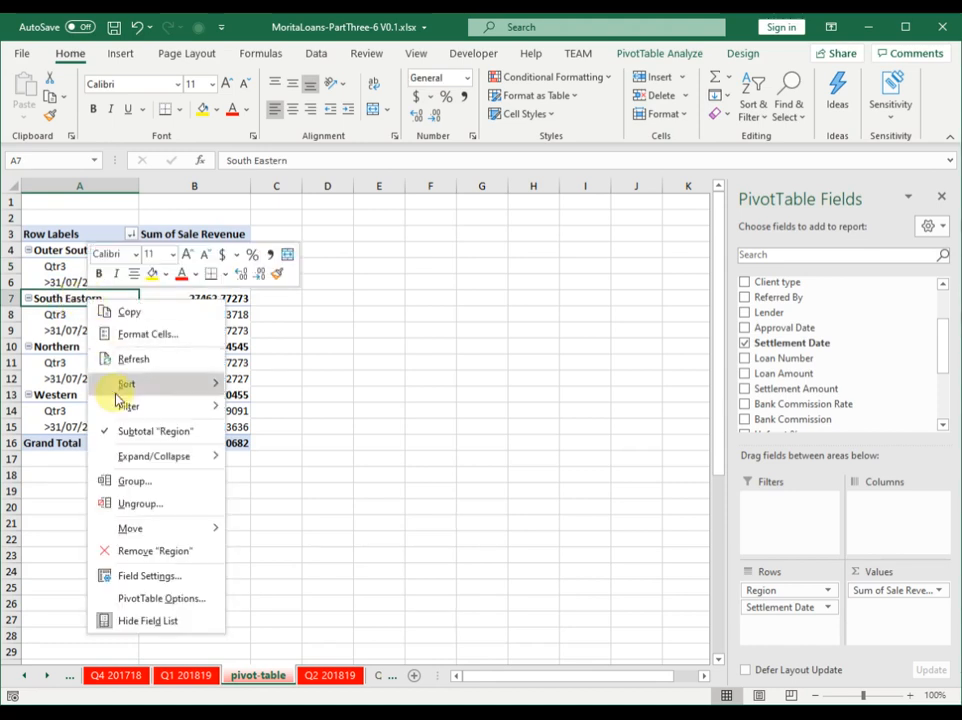
pyautogui.click(135, 479)
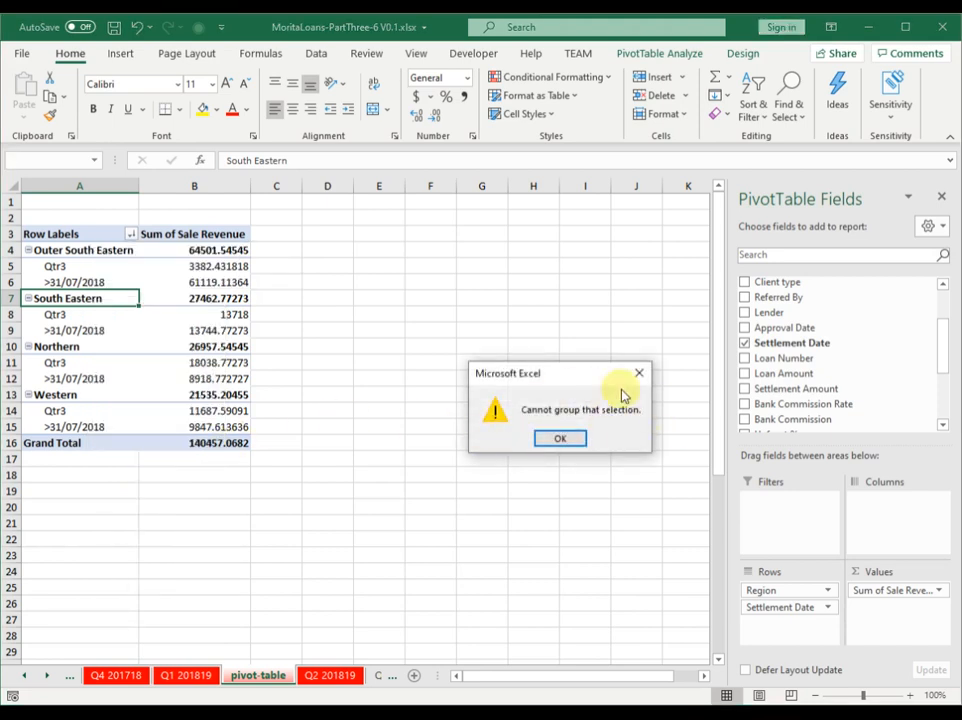
pyautogui.click(562, 439)
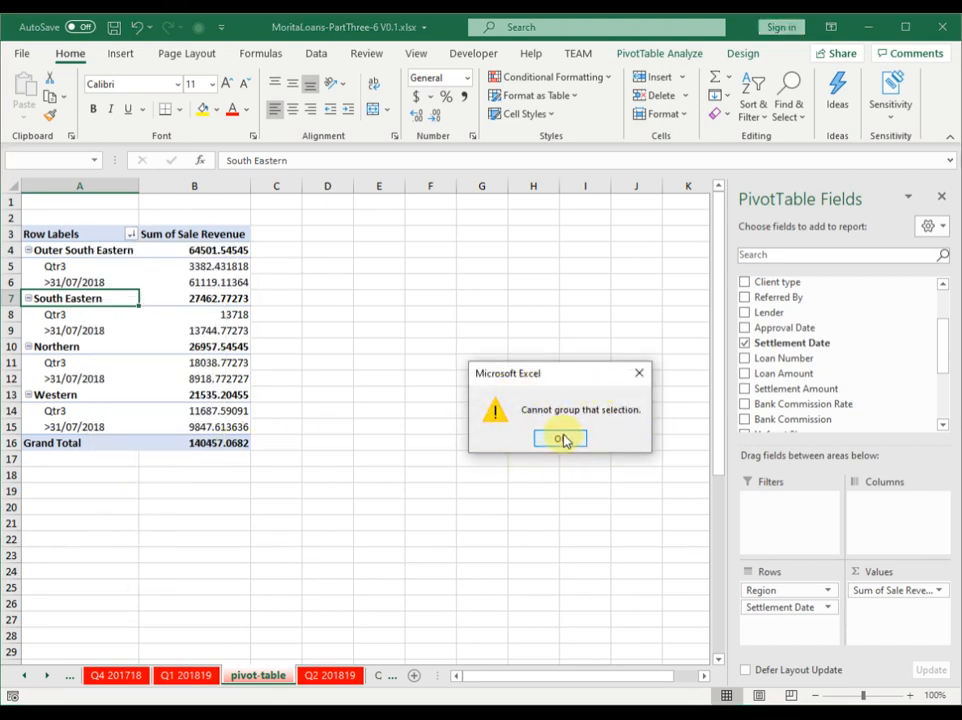
# - Ungroup the settlement dates and remove Settlement Date from the PivotTable's rows
pyautogui.moveTo(80, 281); pyautogui.dragTo(70, 265)
pyautogui.click(72, 267)
pyautogui.rightClick(82, 266)
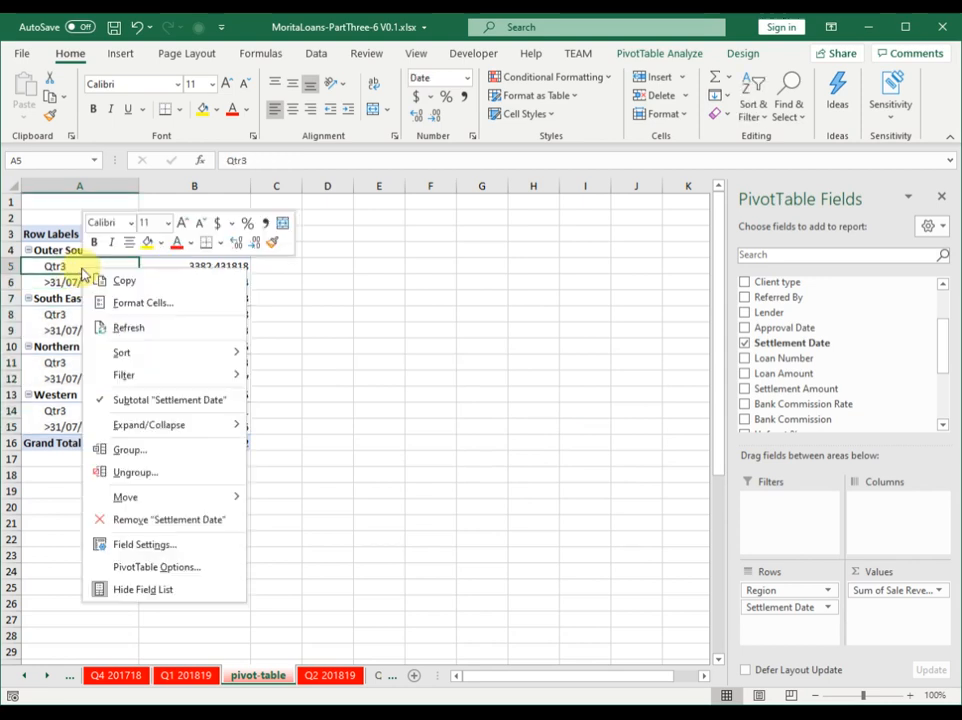
pyautogui.click(146, 472)
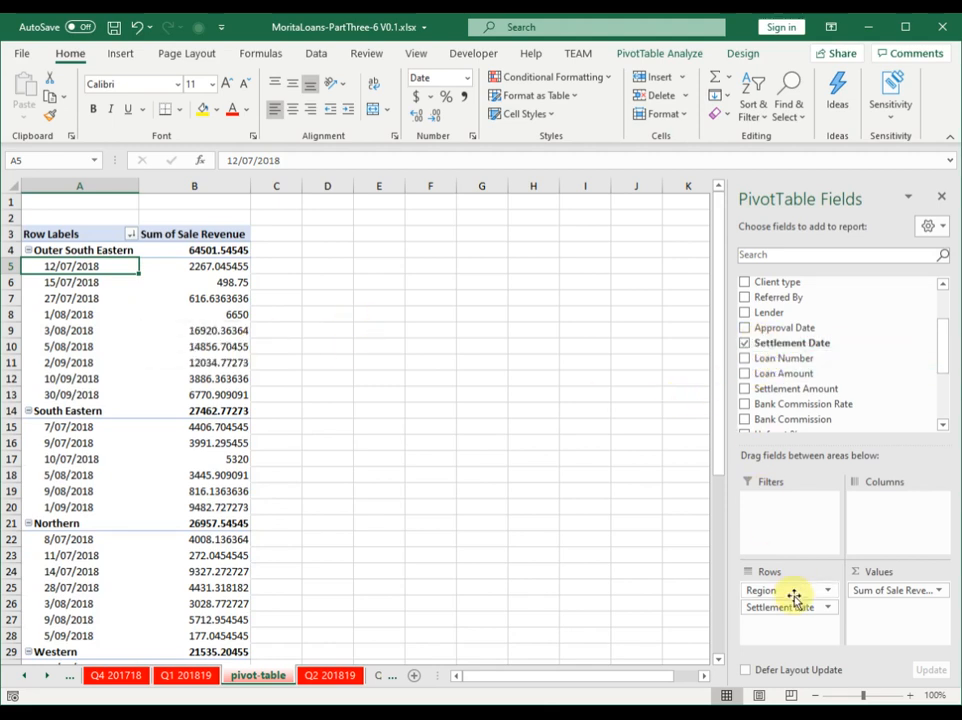
pyautogui.moveTo(788, 609); pyautogui.dragTo(615, 510)
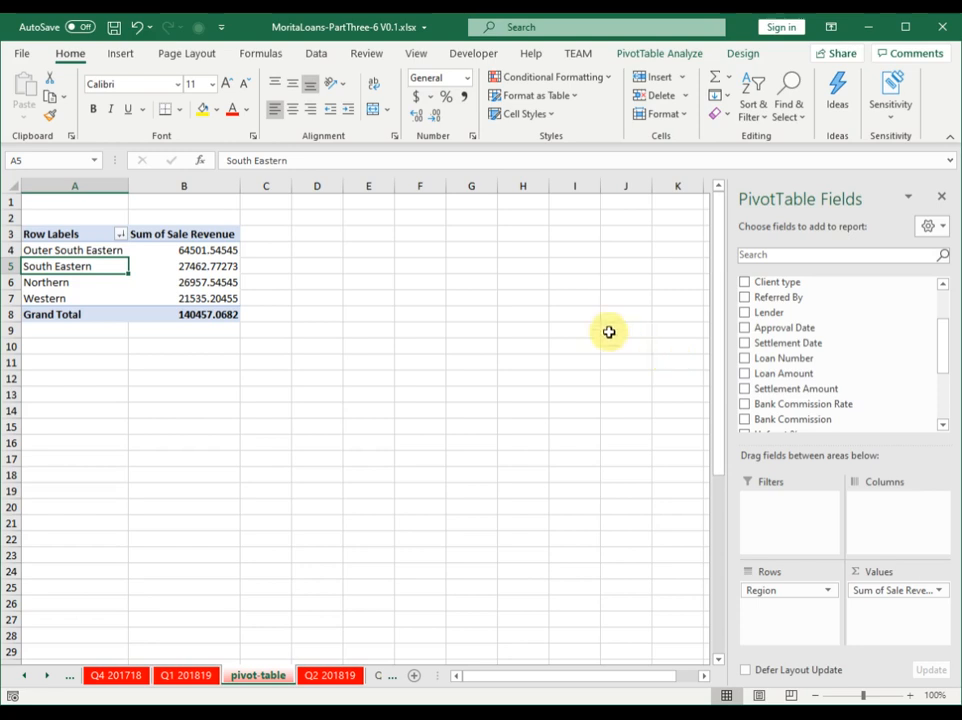
# - Replace Region with Loan Type as the PivotTable's row field
pyautogui.scroll(2, 820, 374)
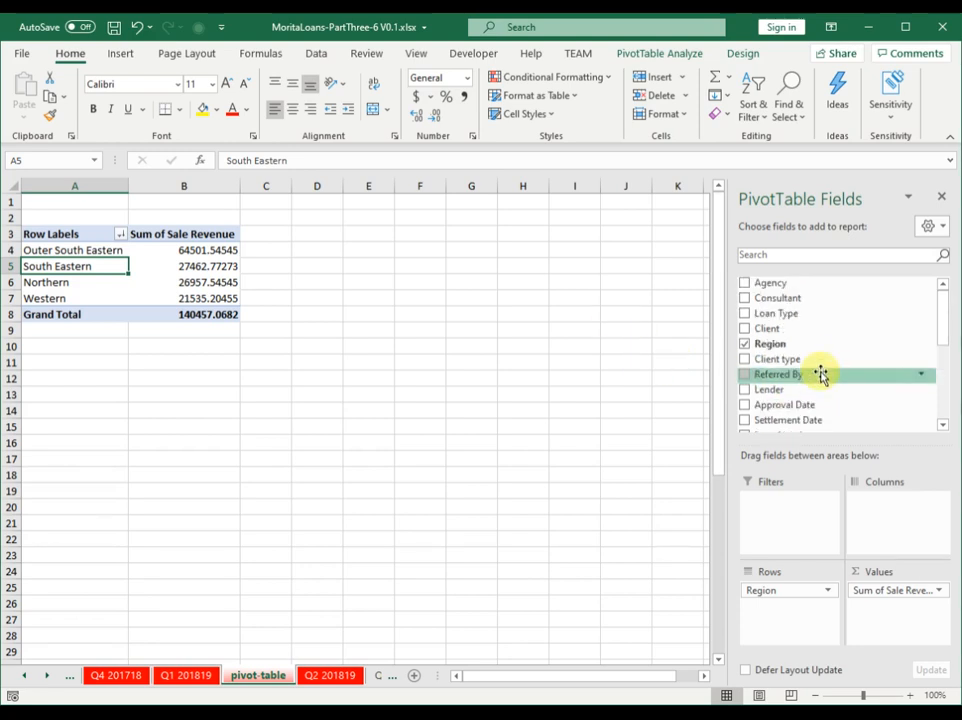
pyautogui.click(760, 345)
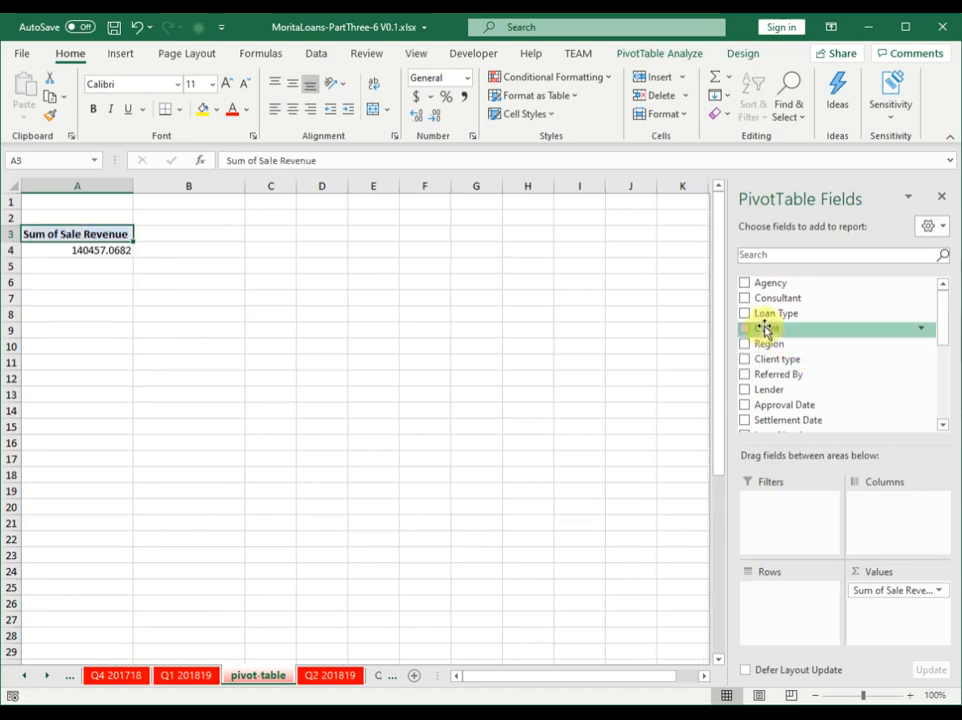
pyautogui.click(745, 316)
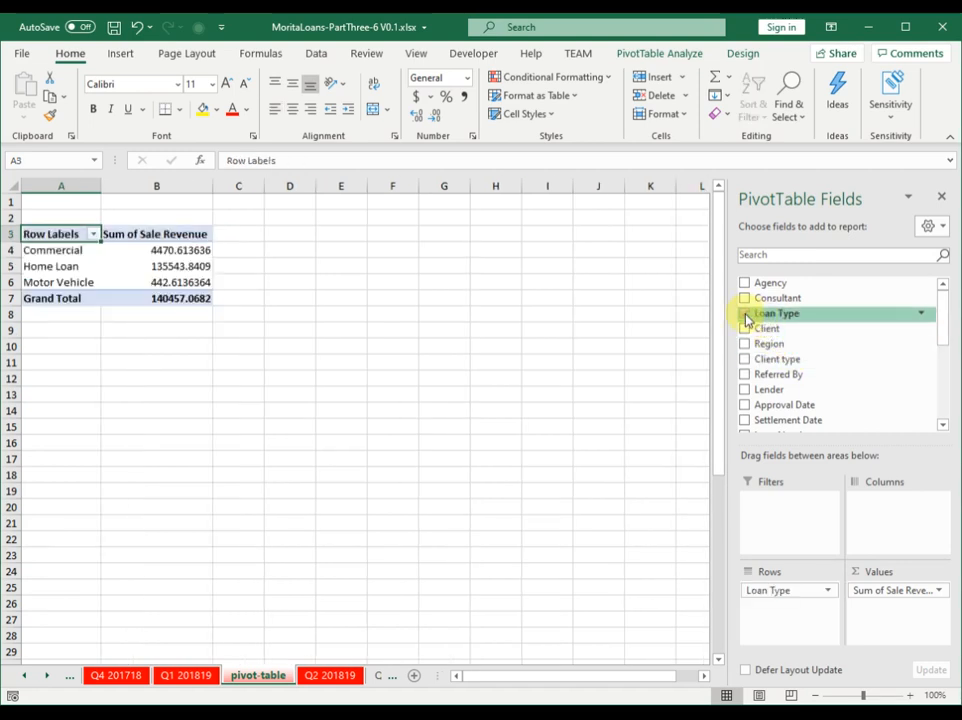
# - Change the Sale Revenue value field to be summarized by Count instead of Sum
pyautogui.click(940, 596)
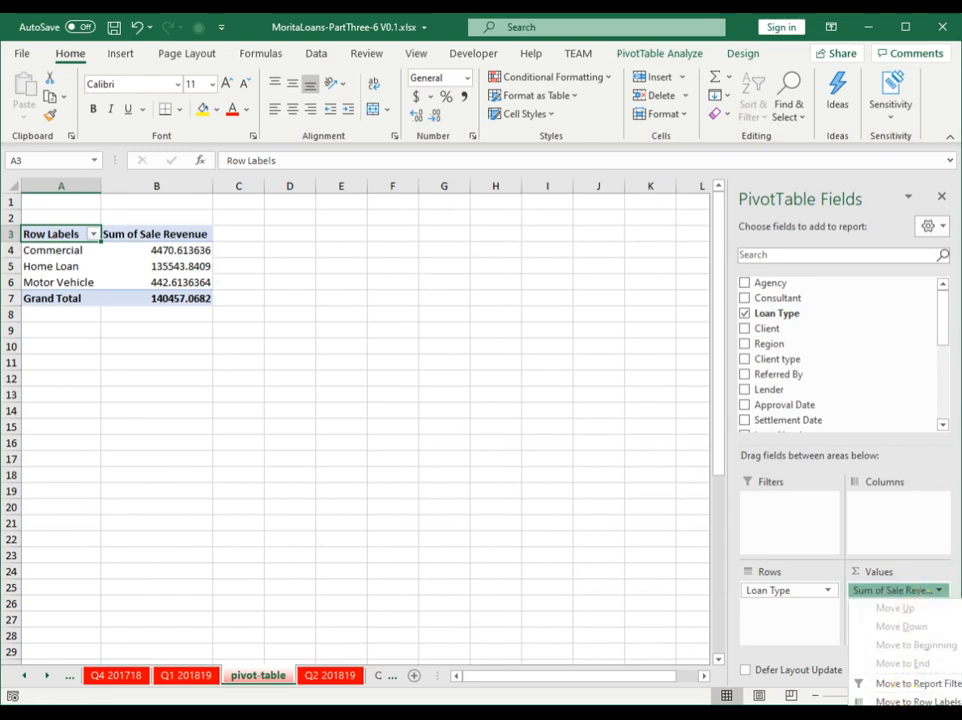
pyautogui.click(900, 716)
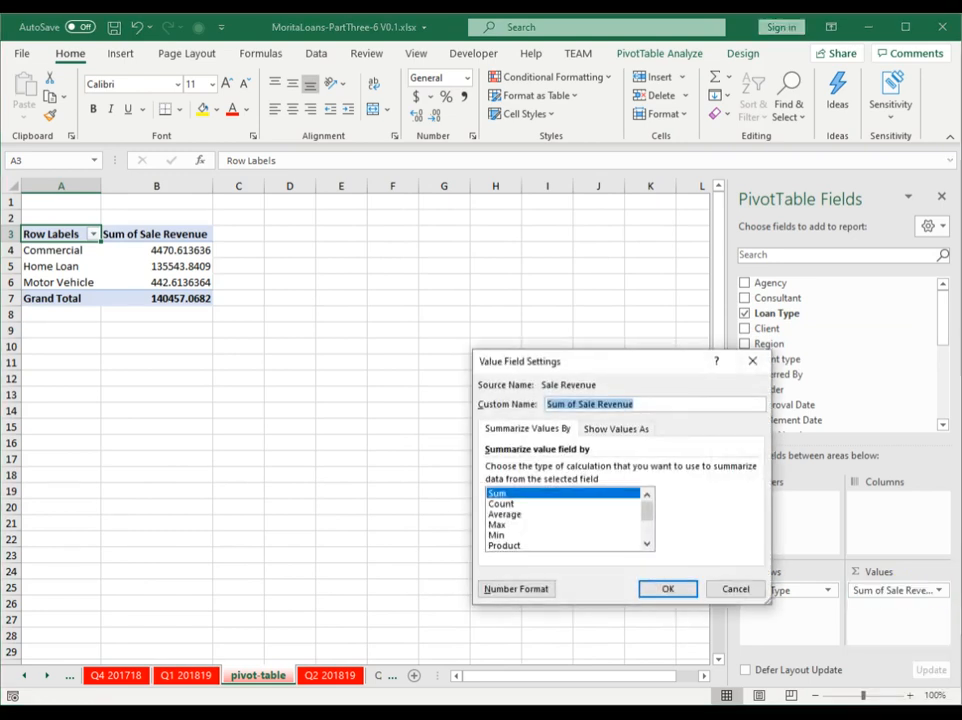
pyautogui.click(517, 504)
pyautogui.click(688, 588)
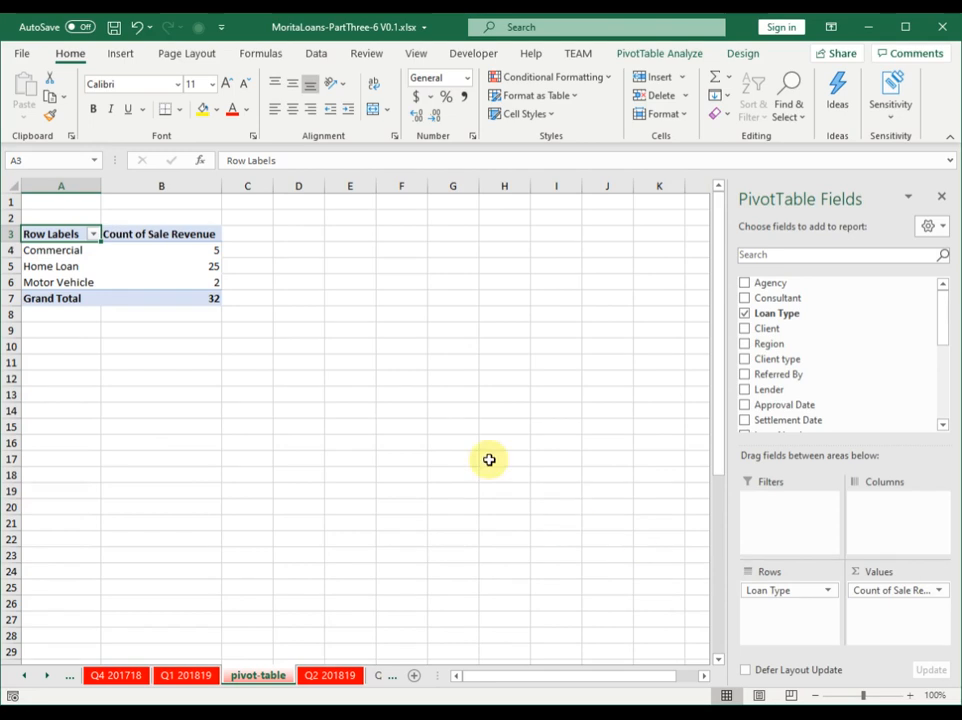
# - Sort the PivotTable's loan types by their counts from largest to smallest
pyautogui.click(168, 257)
pyautogui.rightClick(168, 255)
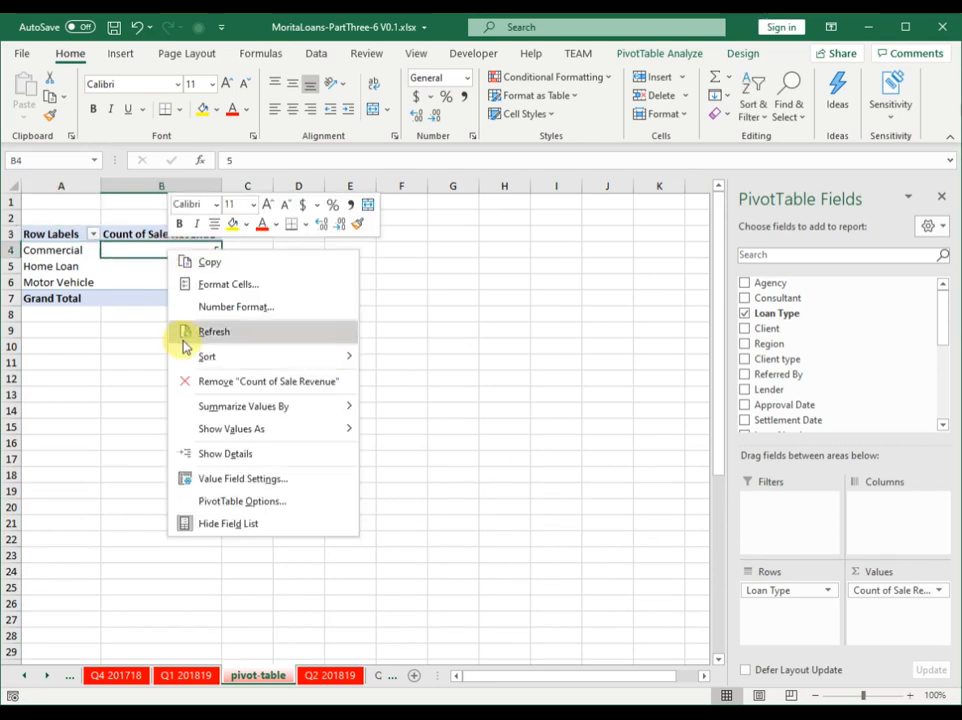
pyautogui.moveTo(213, 365)
pyautogui.click(400, 380)
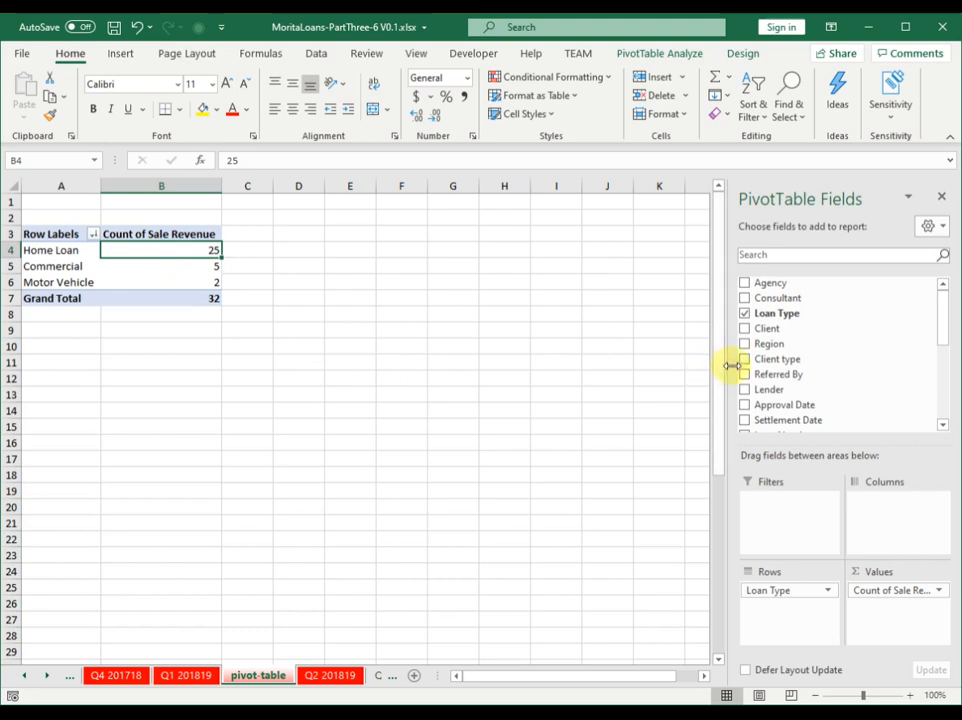
# - Replace Loan Type with Client type as the PivotTable's row field and sort the counts from largest to smallest
pyautogui.click(746, 315)
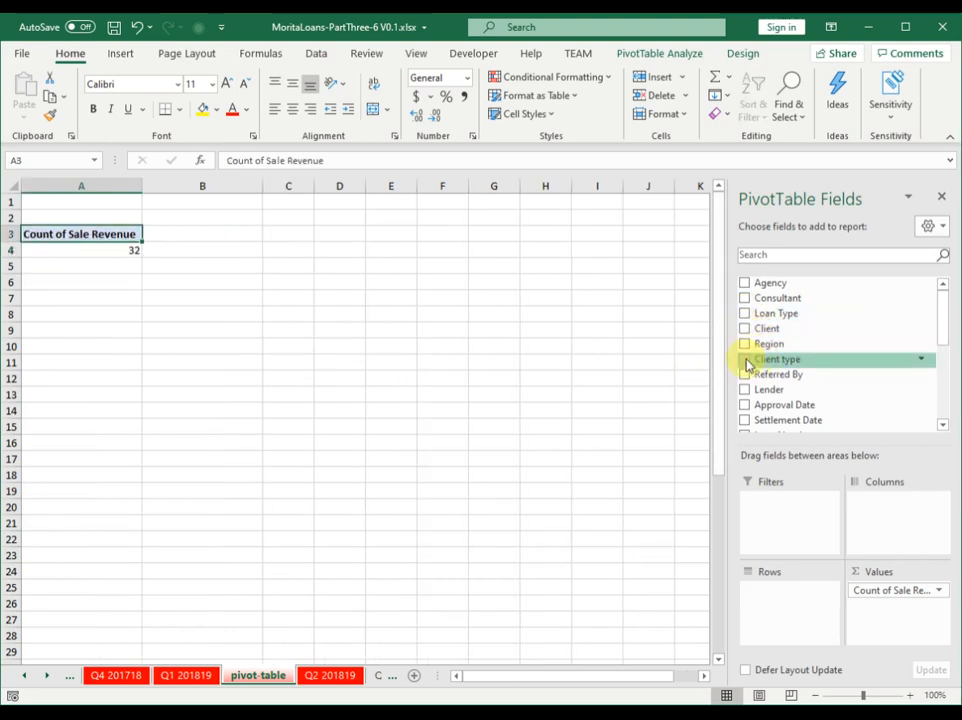
pyautogui.click(746, 360)
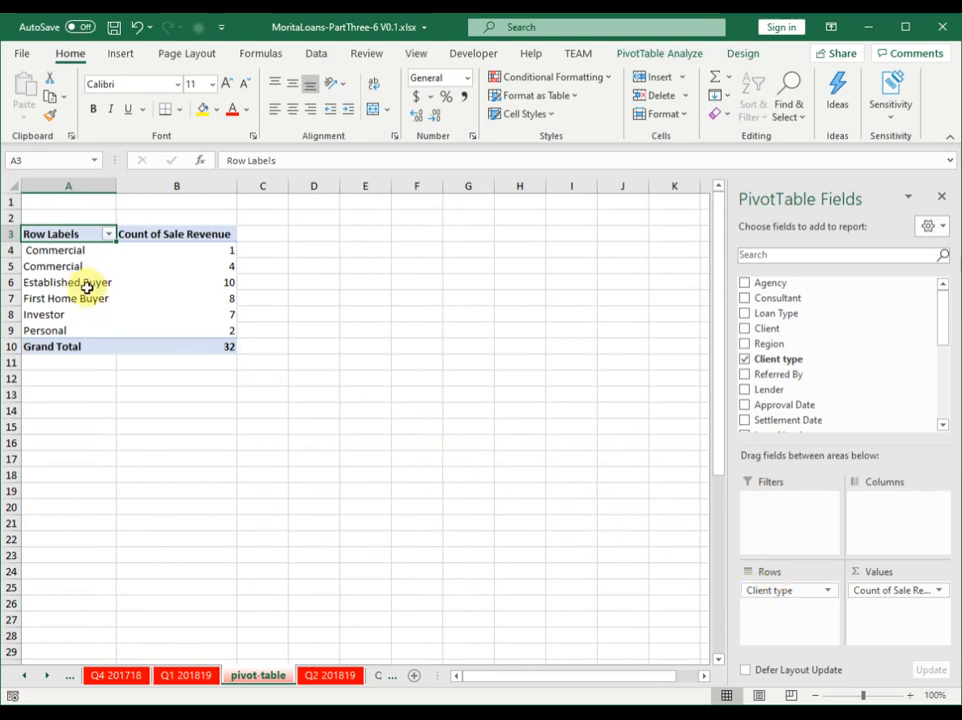
pyautogui.click(194, 251)
pyautogui.rightClick(194, 251)
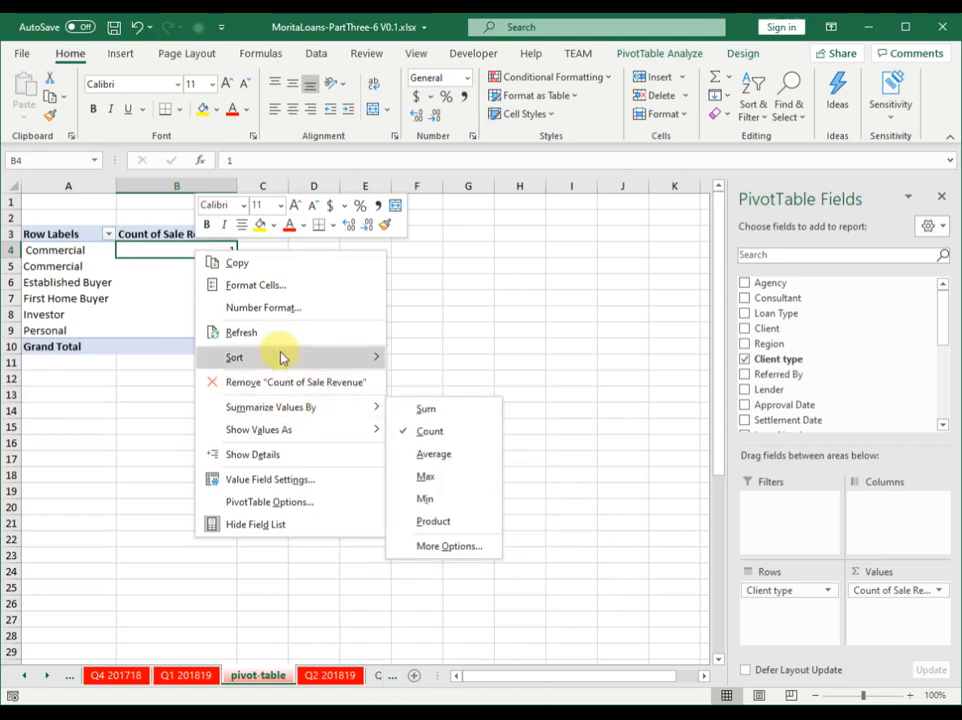
pyautogui.moveTo(282, 358)
pyautogui.click(468, 382)
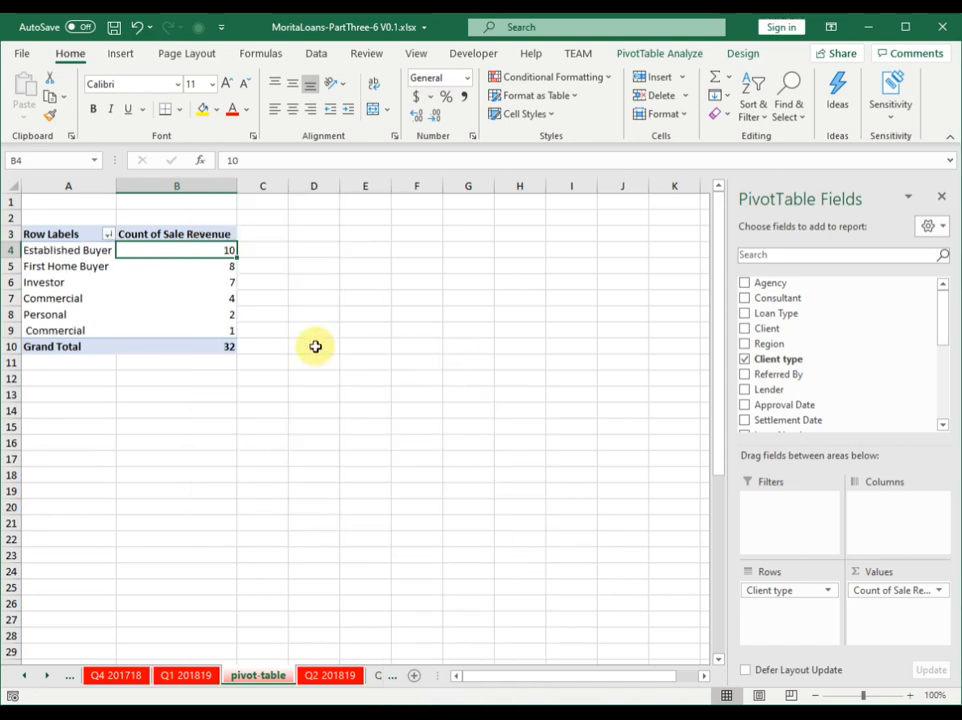
pyautogui.click(61, 268)
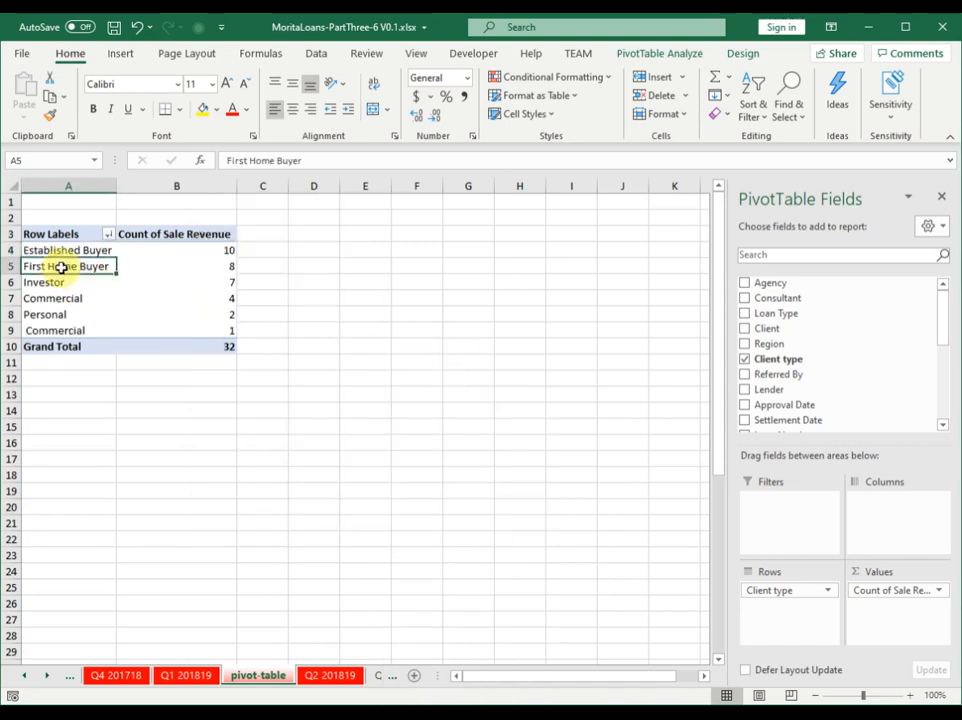
pyautogui.click(185, 268)
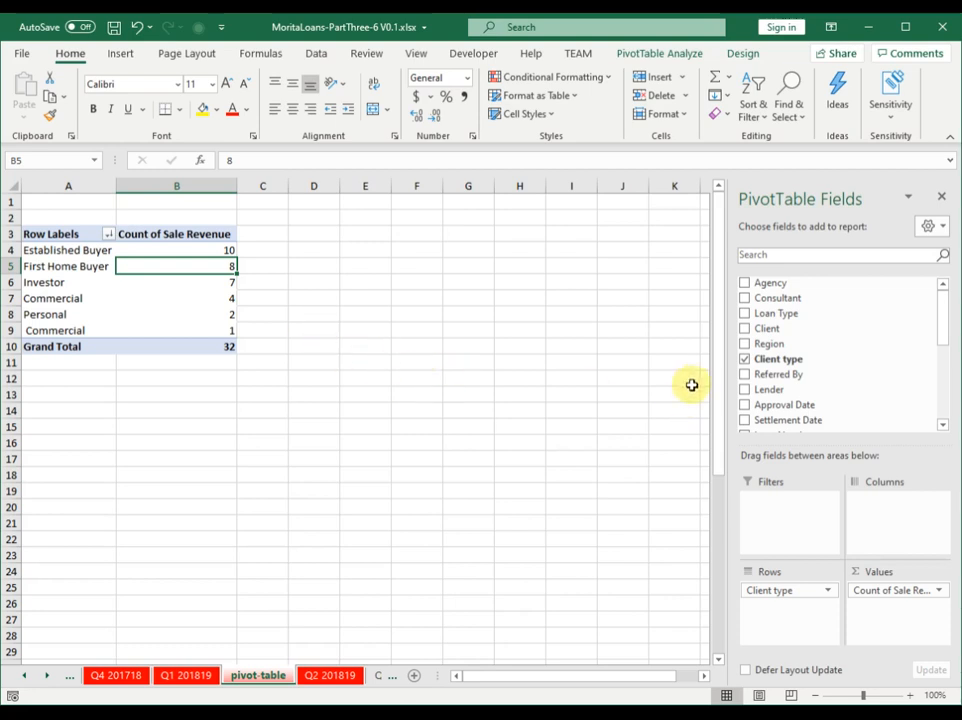
# - Replace Client type in the PivotTable's rows with Lender and nest Loan Type beneath it
pyautogui.click(745, 360)
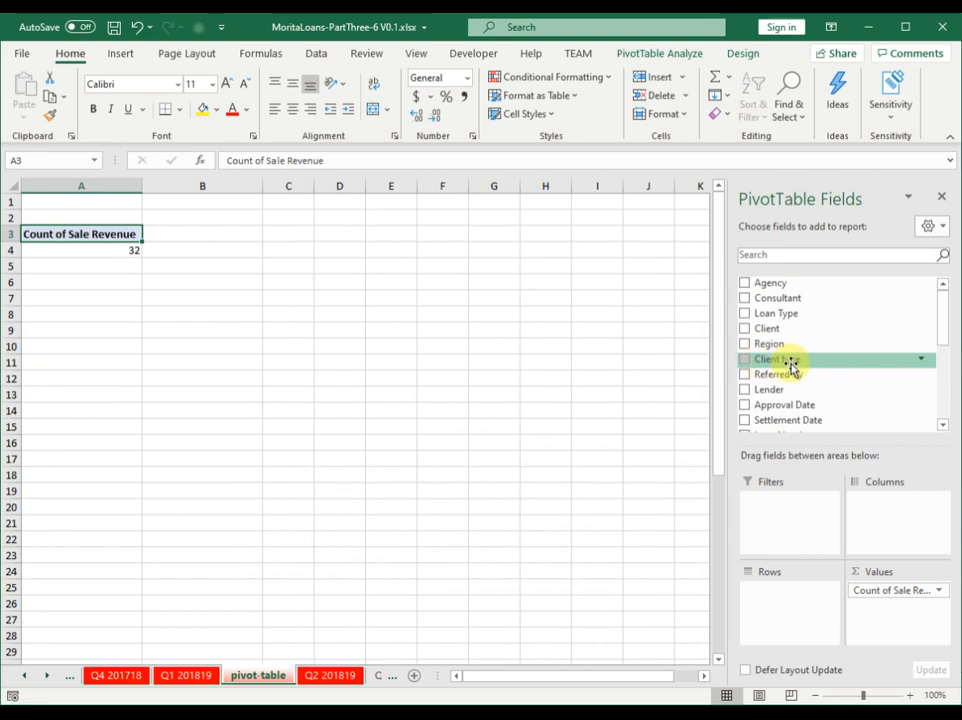
pyautogui.click(745, 314)
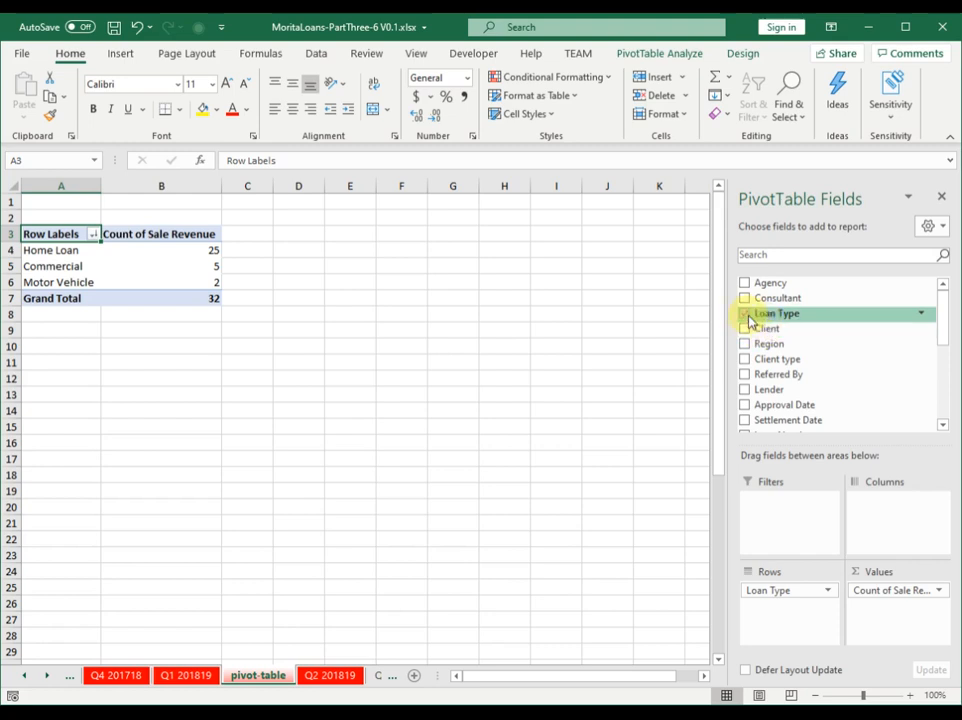
pyautogui.click(745, 315)
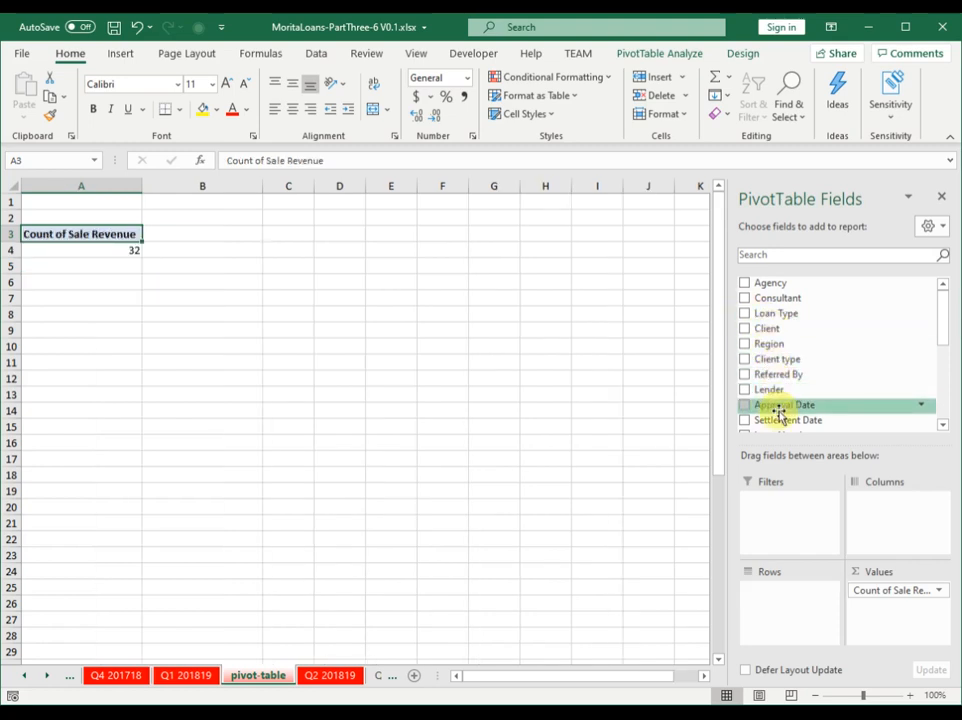
pyautogui.click(746, 392)
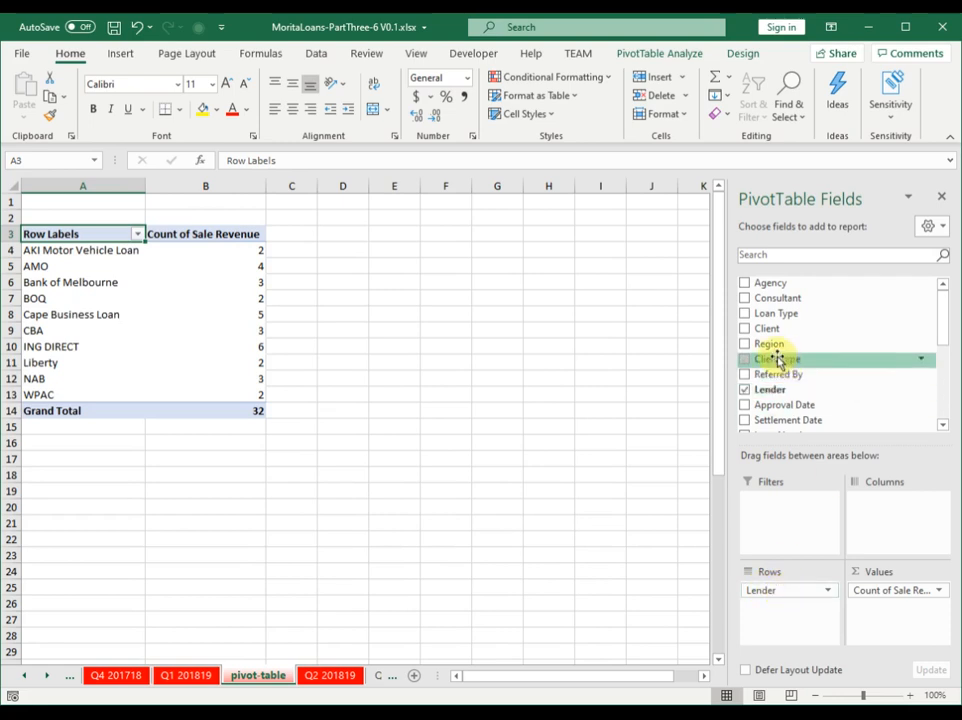
pyautogui.click(745, 315)
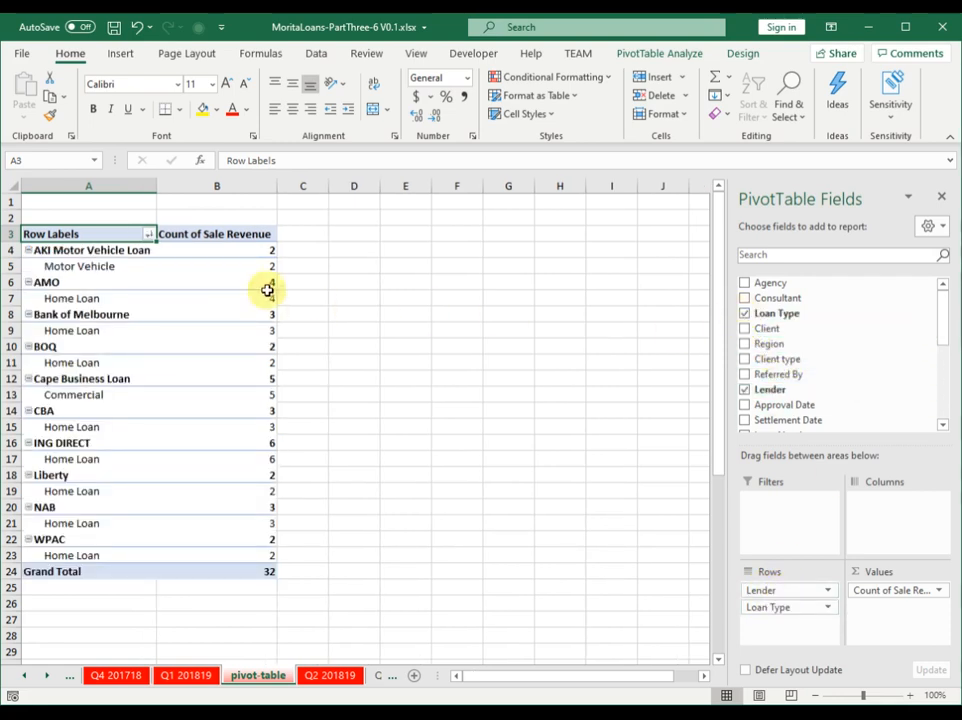
pyautogui.moveTo(168, 250); pyautogui.dragTo(176, 476)
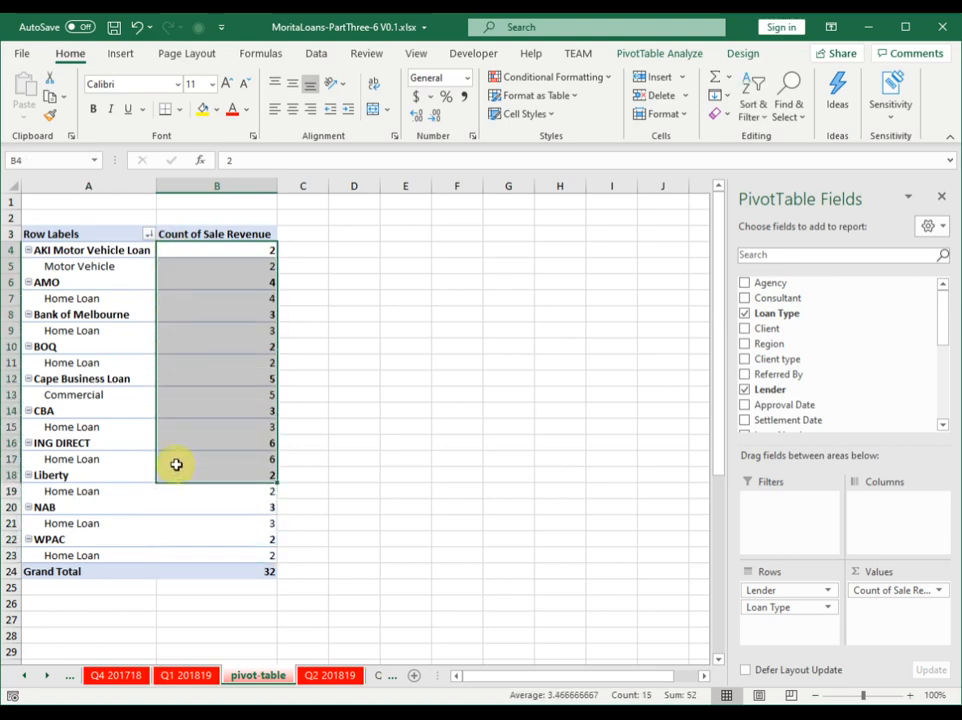
pyautogui.click(107, 254)
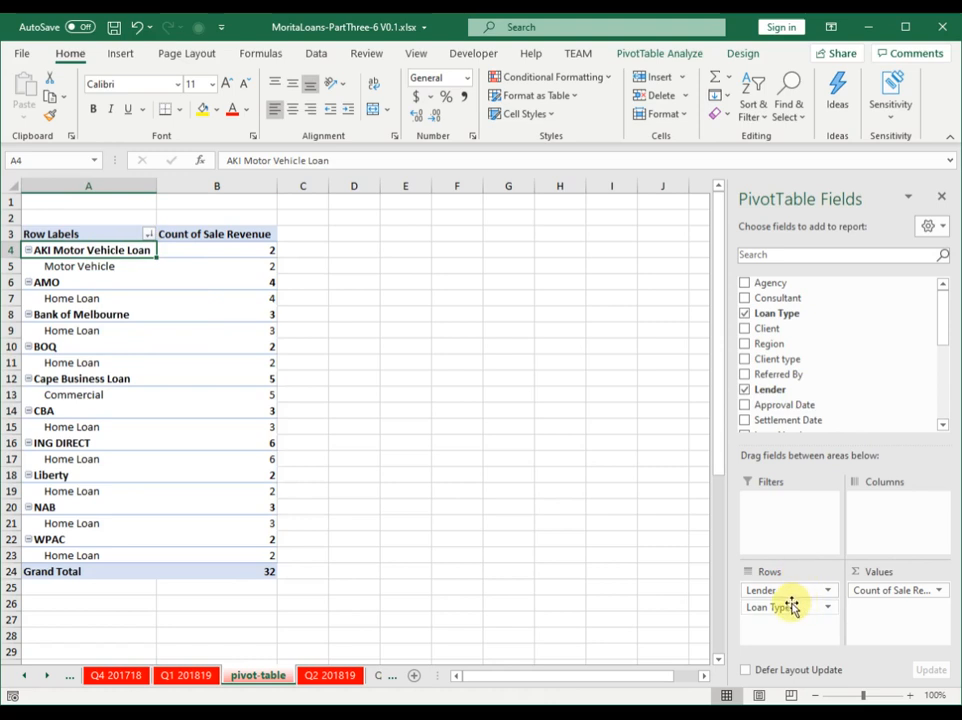
# - Move Loan Type from the rows to the report filter and filter the PivotTable to Home Loan
pyautogui.moveTo(791, 612); pyautogui.dragTo(795, 523)
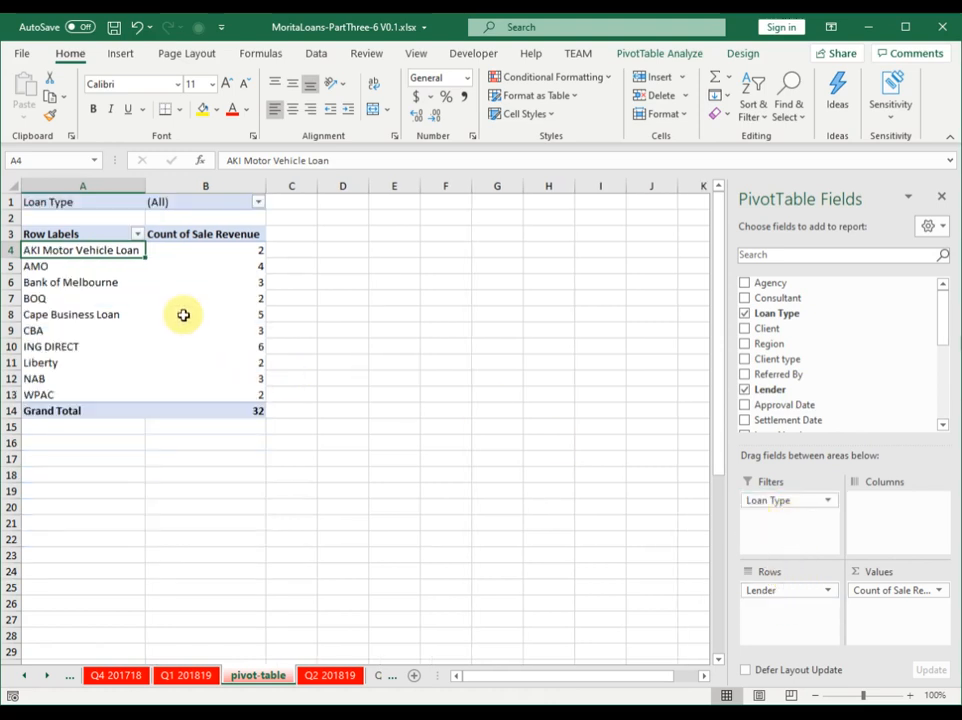
pyautogui.click(258, 202)
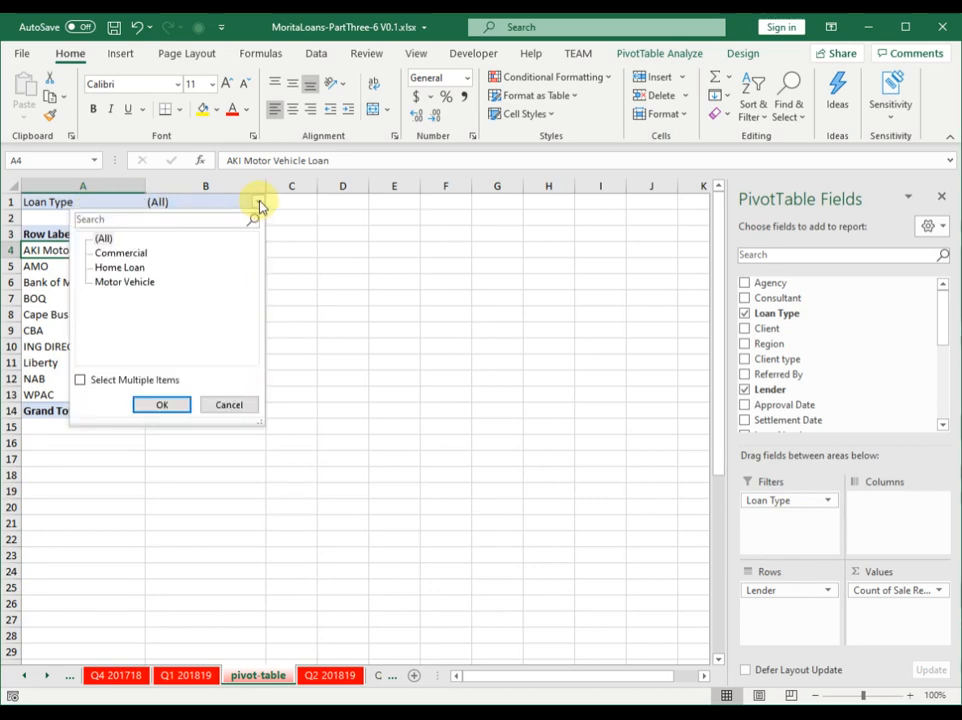
pyautogui.click(130, 268)
pyautogui.click(174, 404)
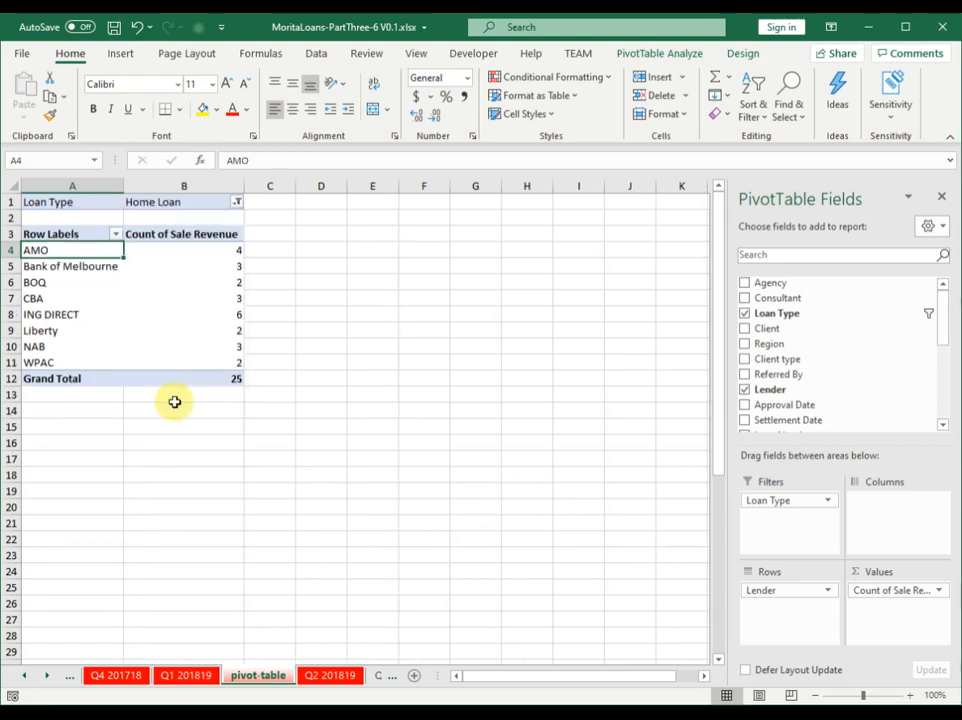
# - Sort the lenders by their home loan counts from largest to smallest and select the count for ING DIRECT
pyautogui.rightClick(192, 266)
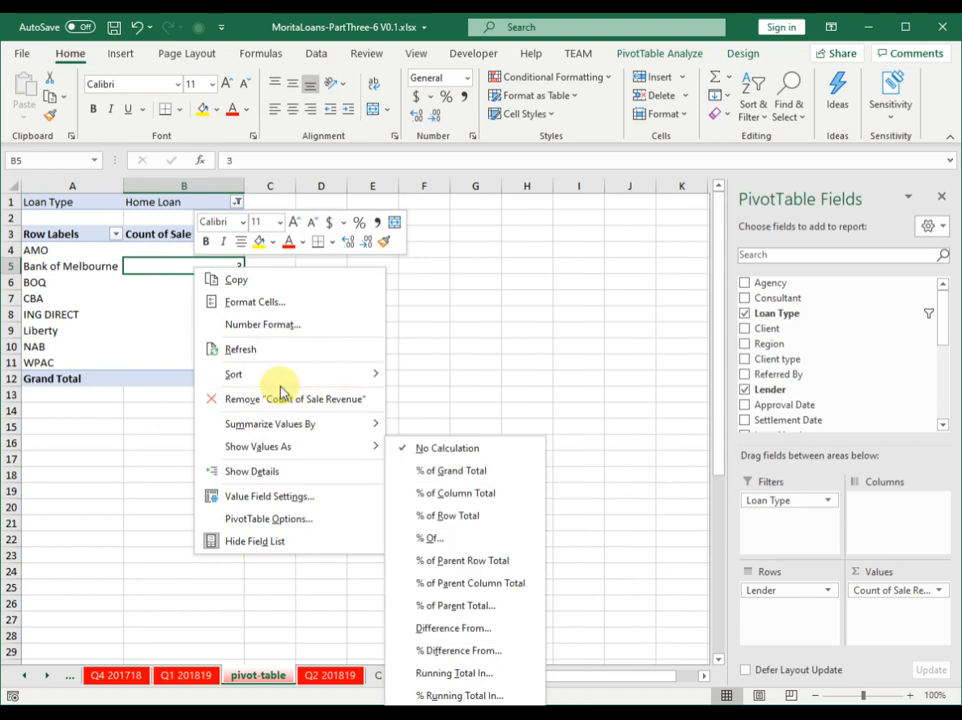
pyautogui.moveTo(279, 377)
pyautogui.click(419, 402)
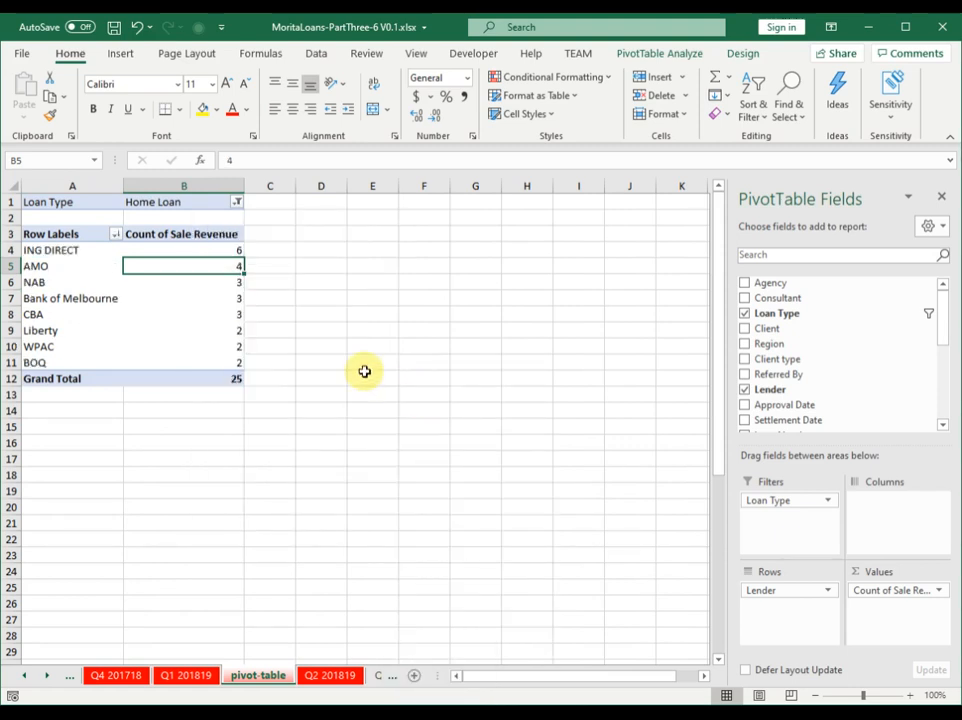
pyautogui.click(77, 250)
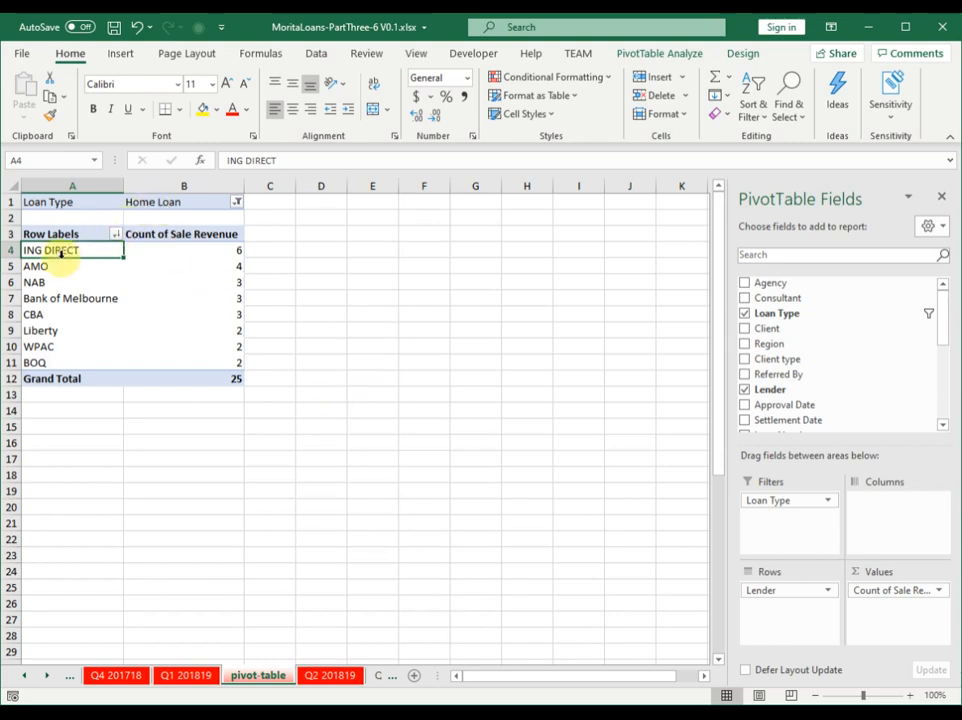
pyautogui.click(180, 253)
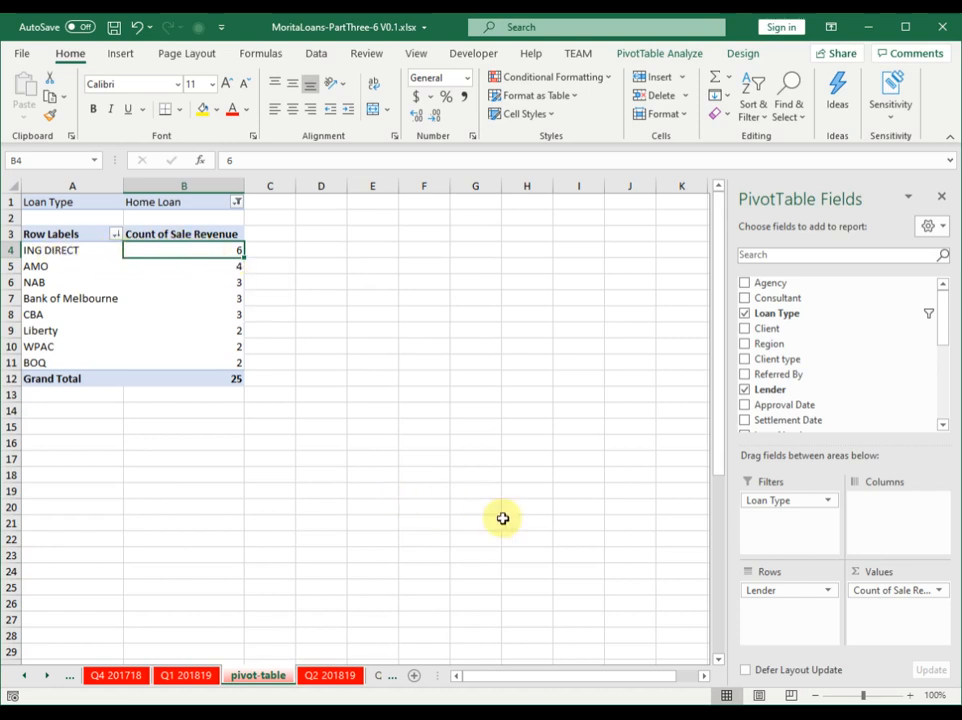
# - Change the Sale Revenue value field to be summarized by Sum instead of Count
pyautogui.click(940, 592)
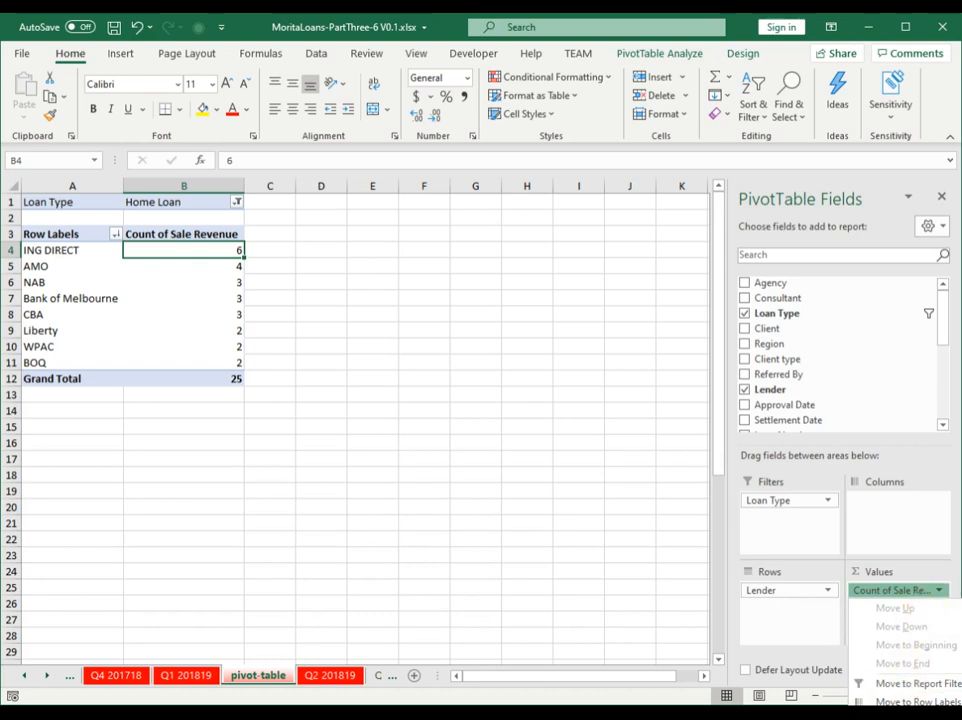
pyautogui.click(895, 716)
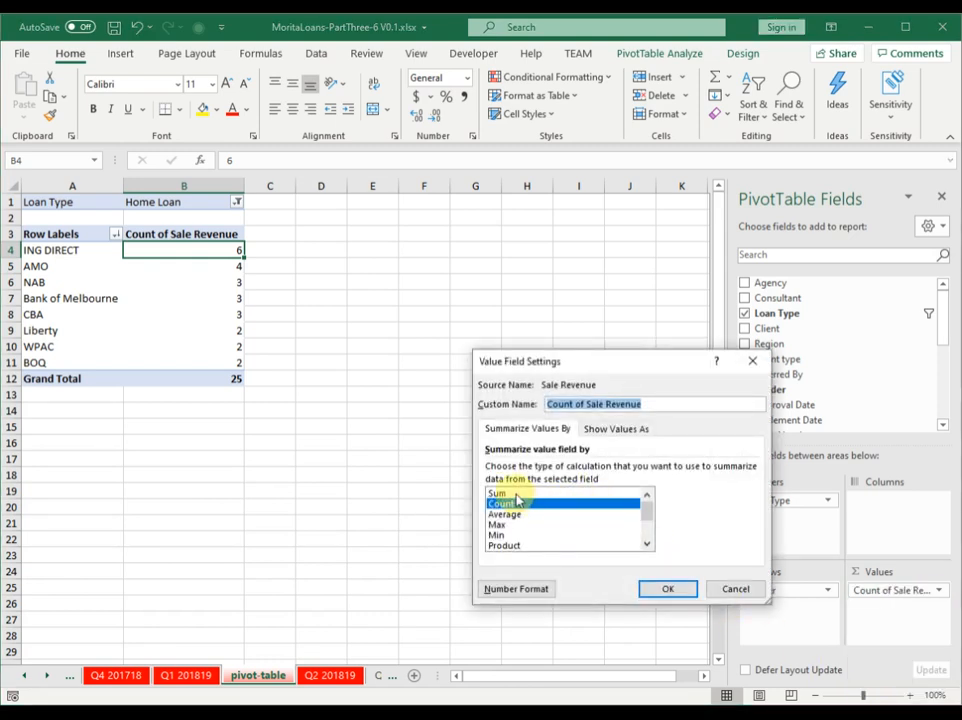
pyautogui.click(505, 494)
pyautogui.click(666, 588)
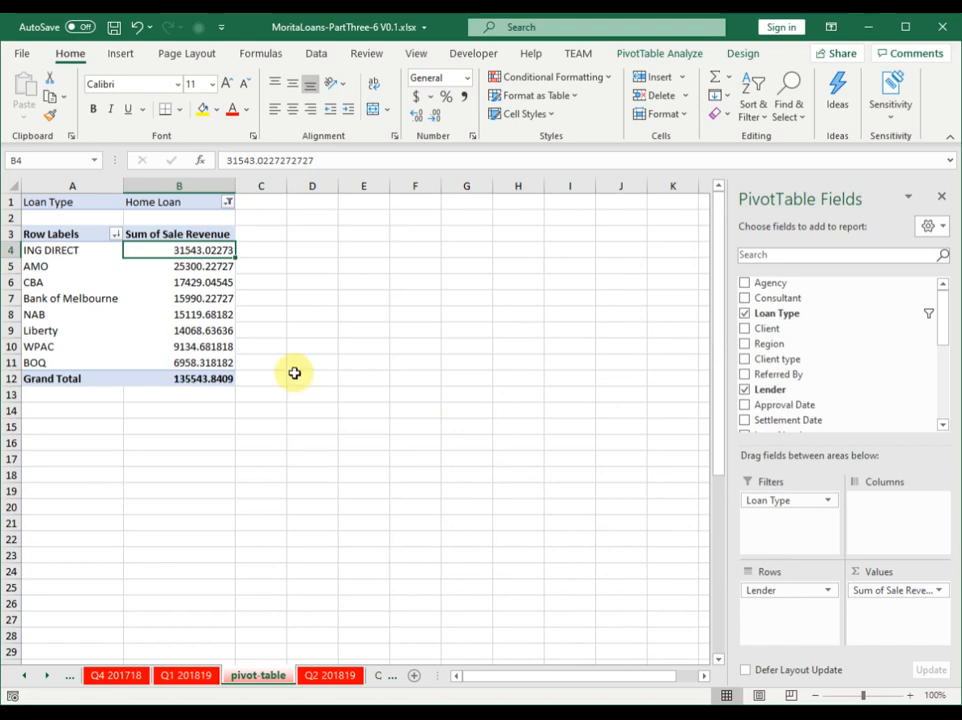
# - Apply the Accounting number format to the PivotTable's revenue column
pyautogui.click(192, 186)
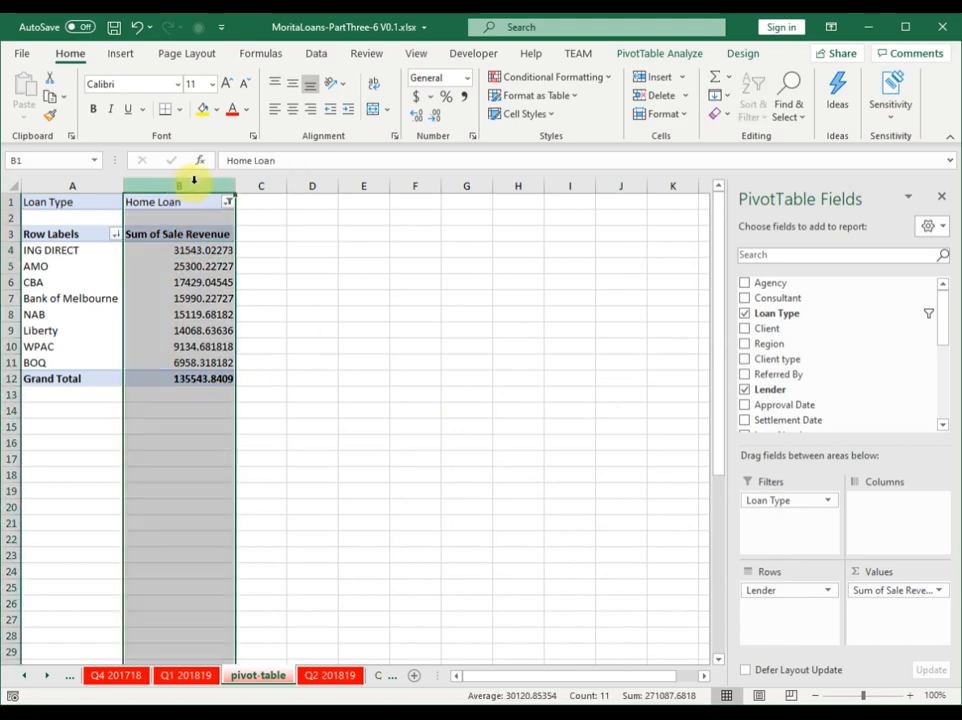
pyautogui.click(418, 97)
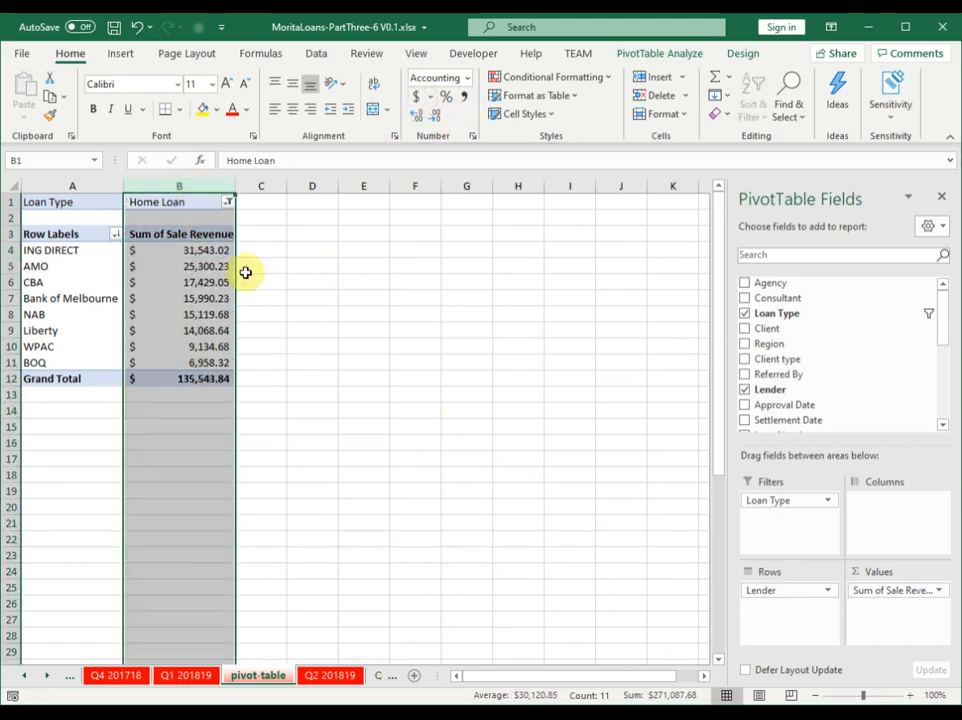
pyautogui.click(197, 252)
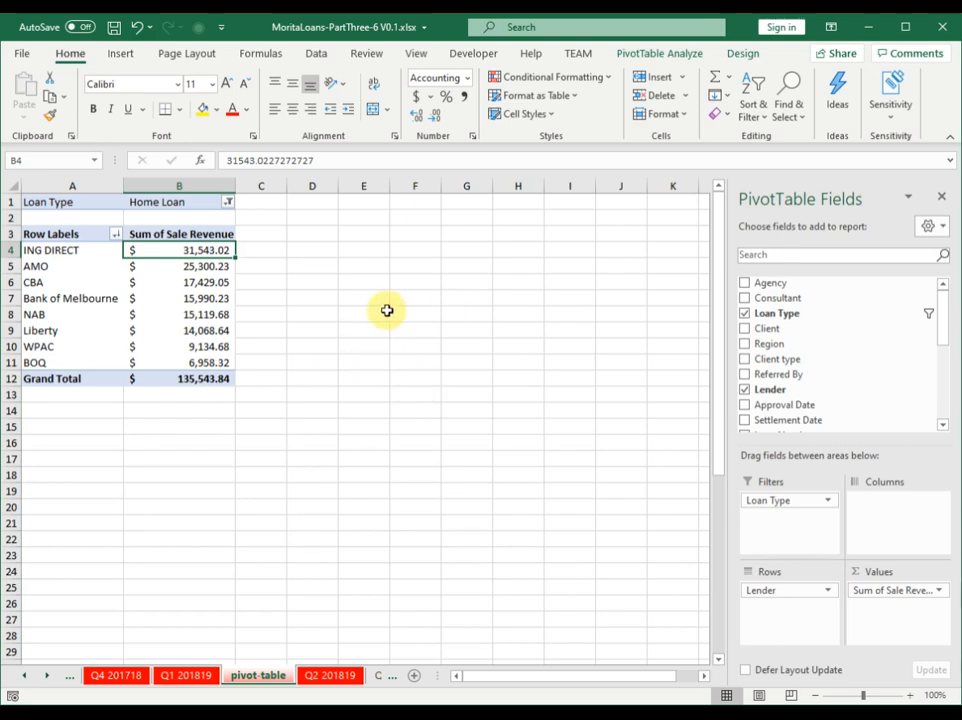
# - Insert a 2-D clustered column PivotChart of home loan revenue by lender and place it beside the PivotTable
pyautogui.click(175, 266)
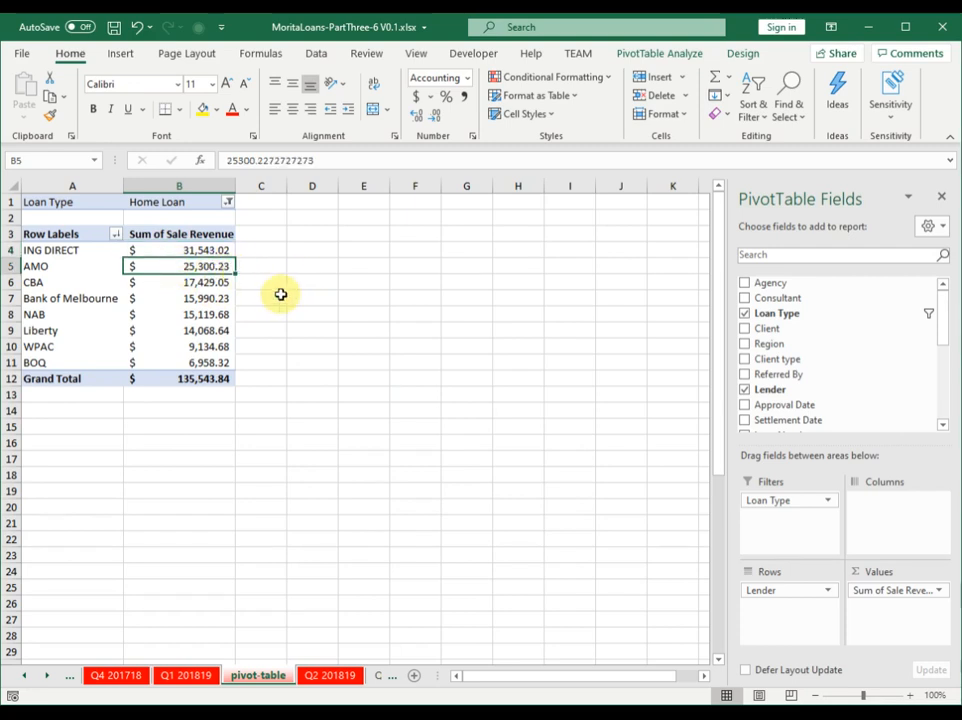
pyautogui.moveTo(172, 250); pyautogui.dragTo(160, 361)
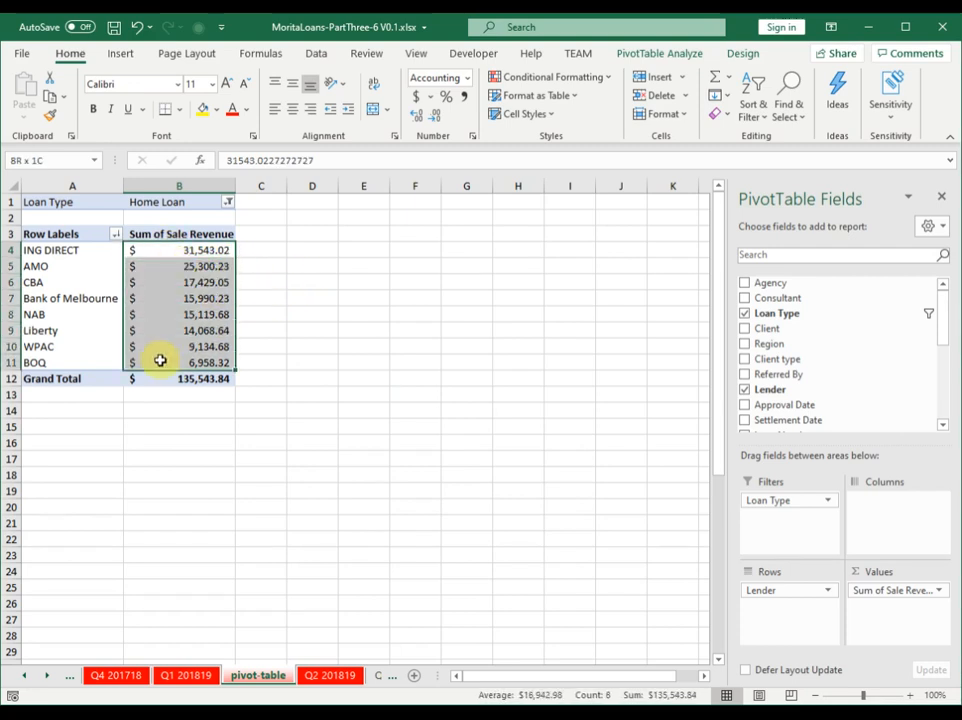
pyautogui.moveTo(60, 250); pyautogui.dragTo(172, 356)
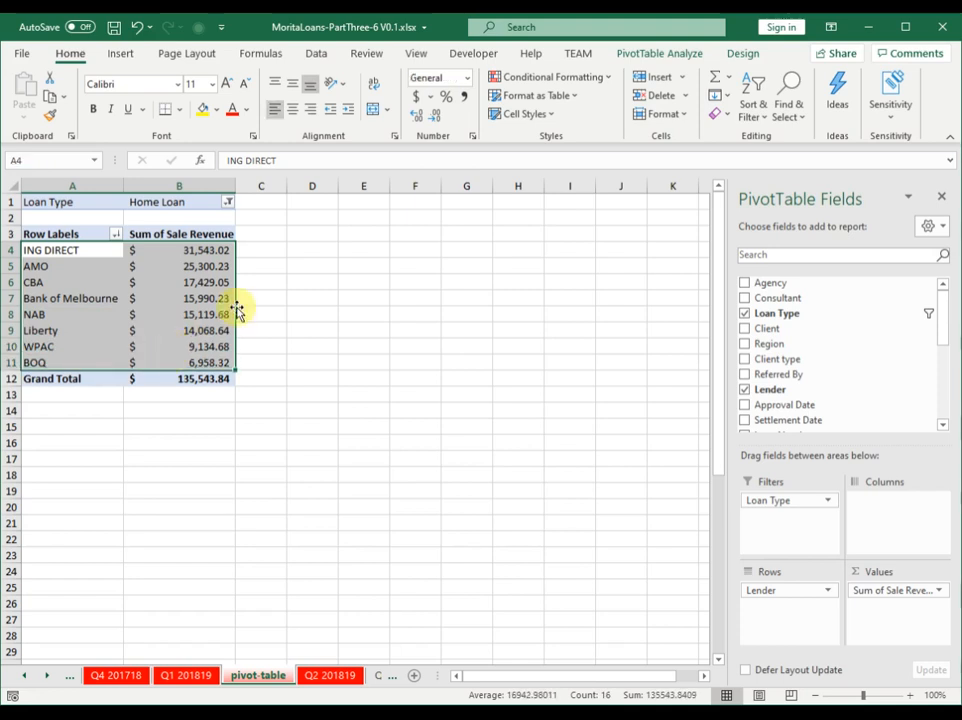
pyautogui.click(175, 268)
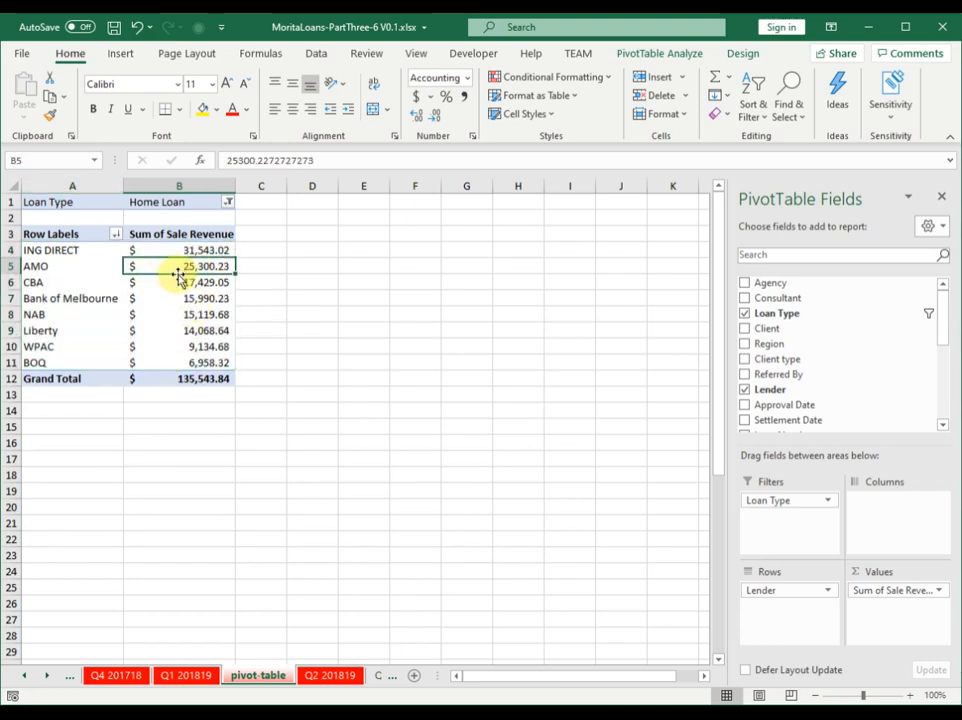
pyautogui.click(137, 57)
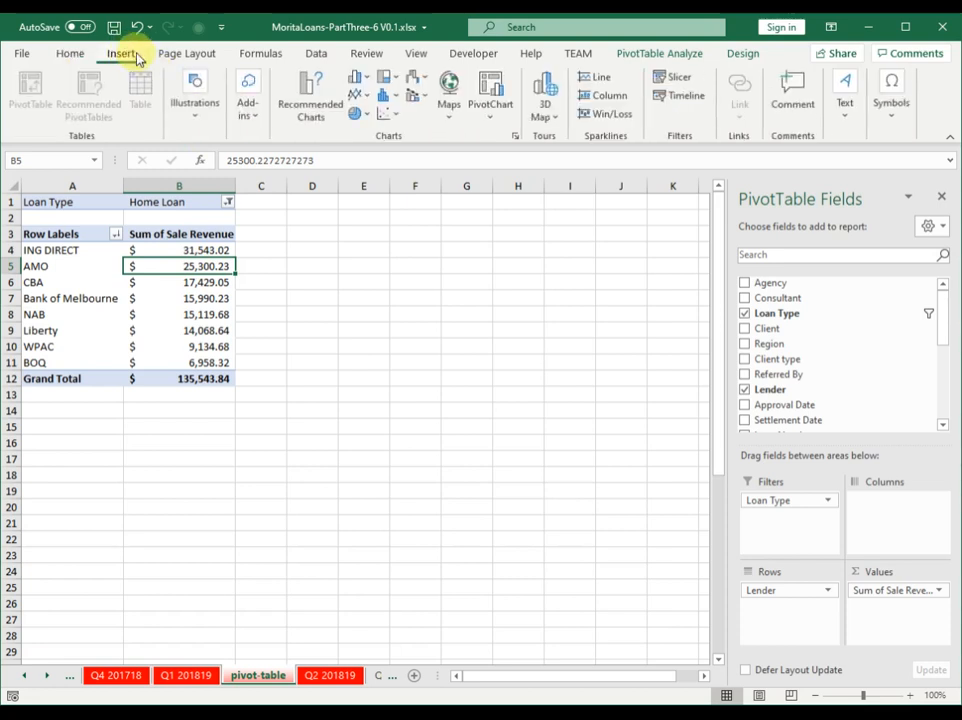
pyautogui.click(358, 78)
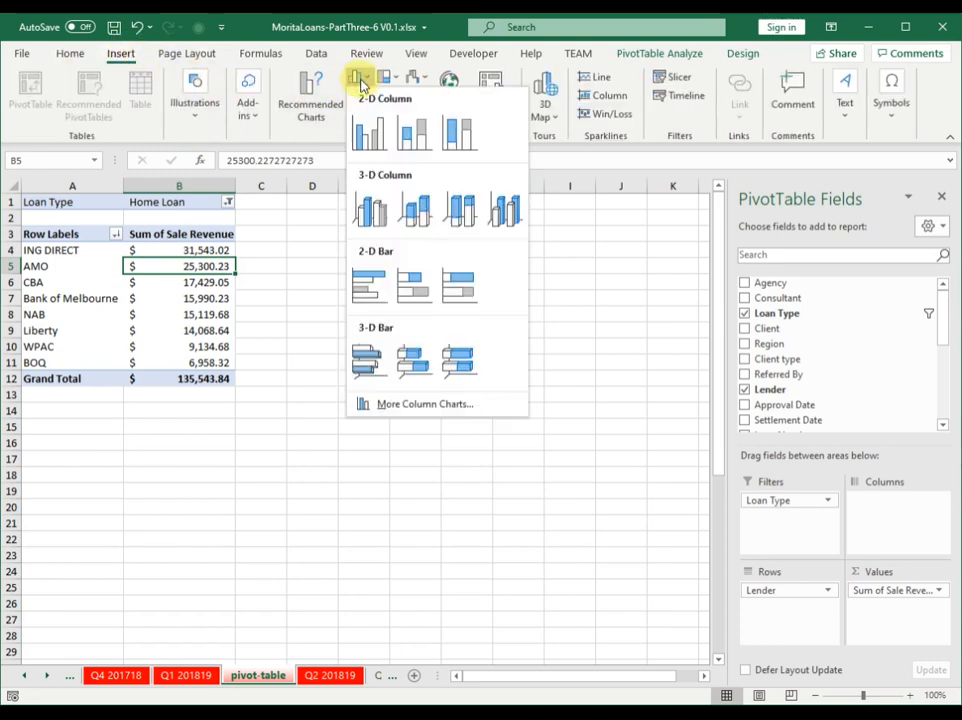
pyautogui.click(363, 127)
pyautogui.moveTo(434, 326); pyautogui.dragTo(553, 244)
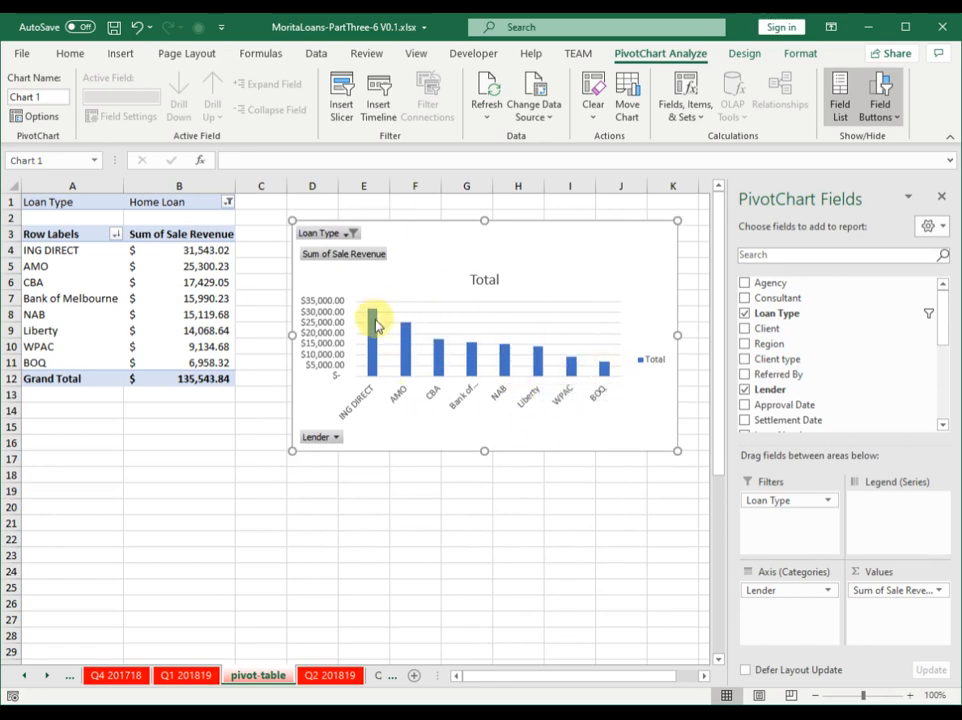
pyautogui.moveTo(376, 320)
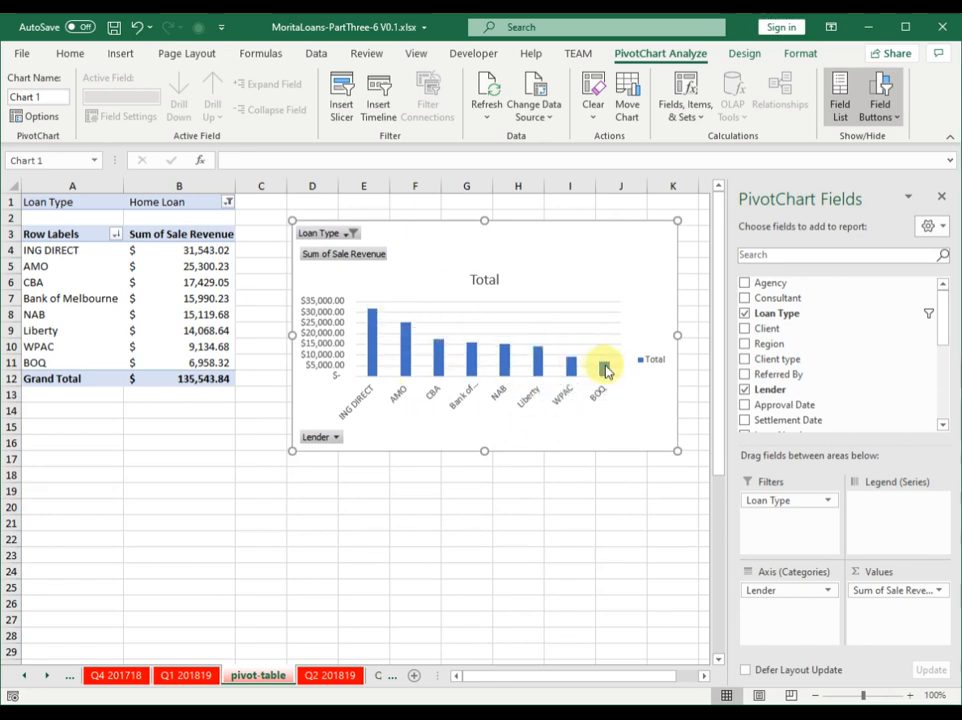